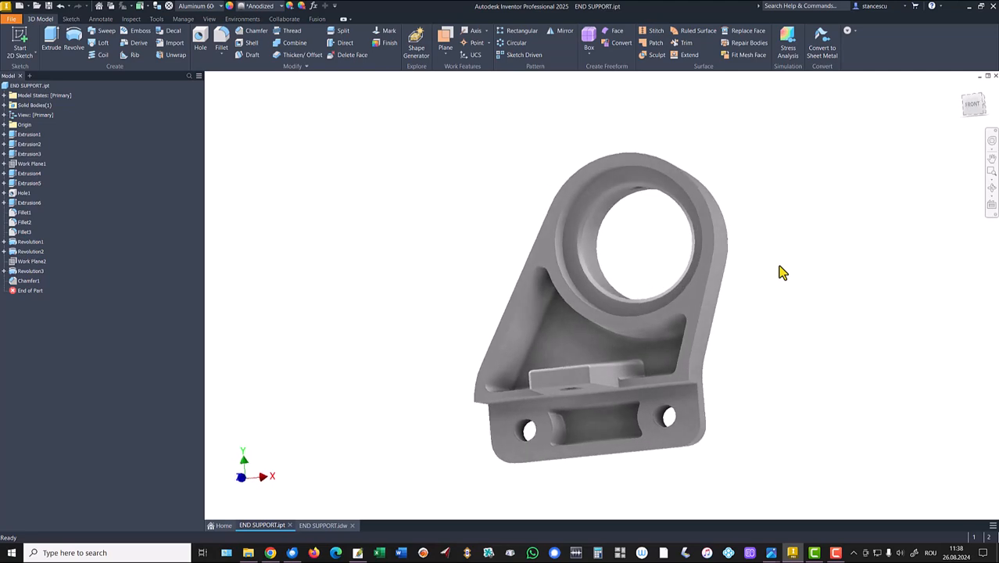
- Review the END SUPPORT.idw drawing and start a new part with a sketch on the XY plane
click(324, 526)
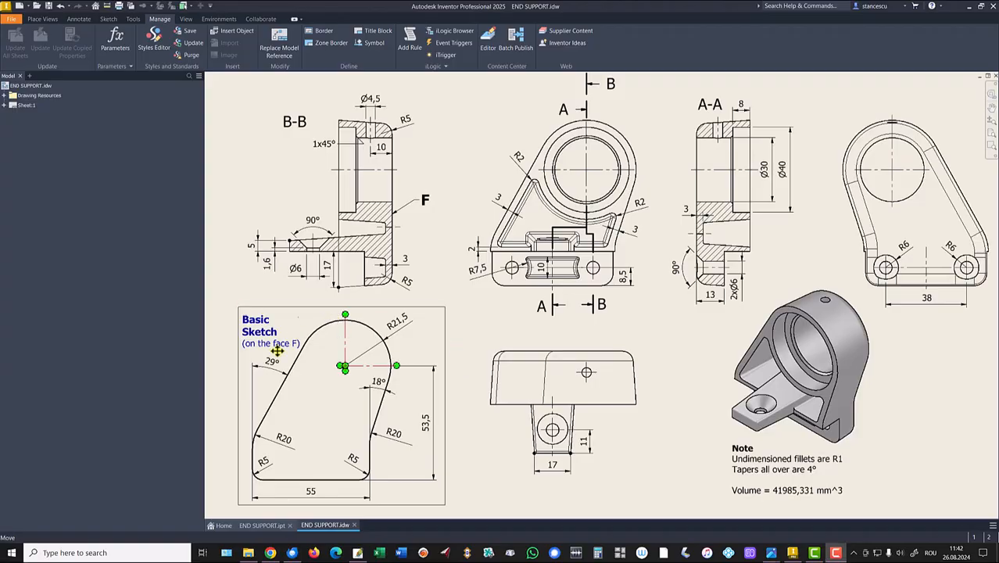
click(19, 7)
double_click(436, 178)
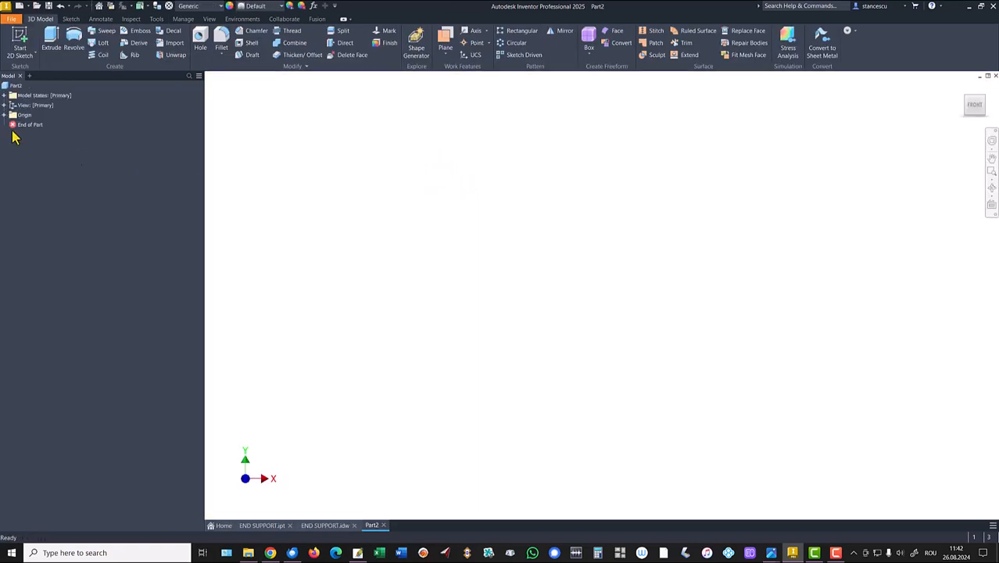
click(19, 38)
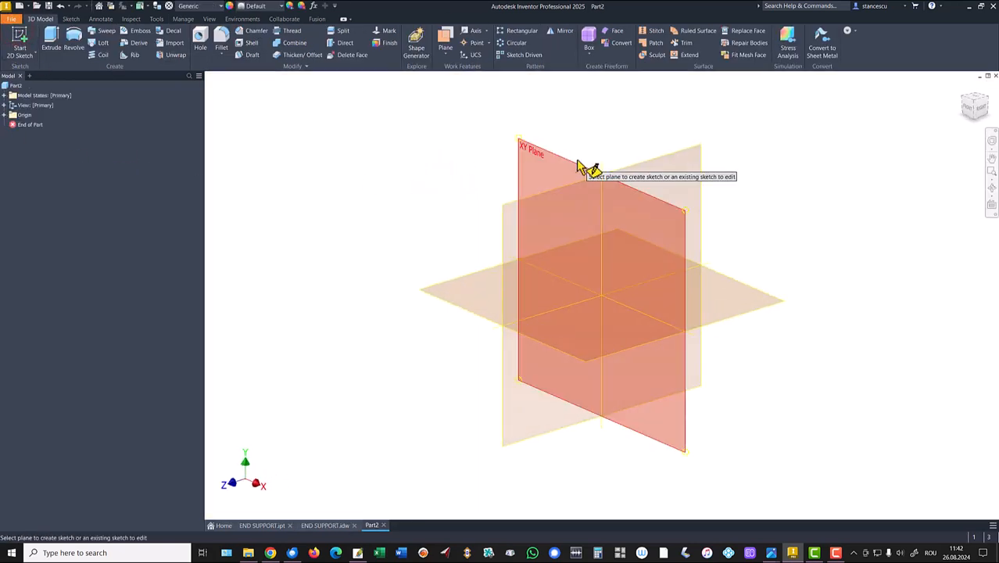
click(564, 168)
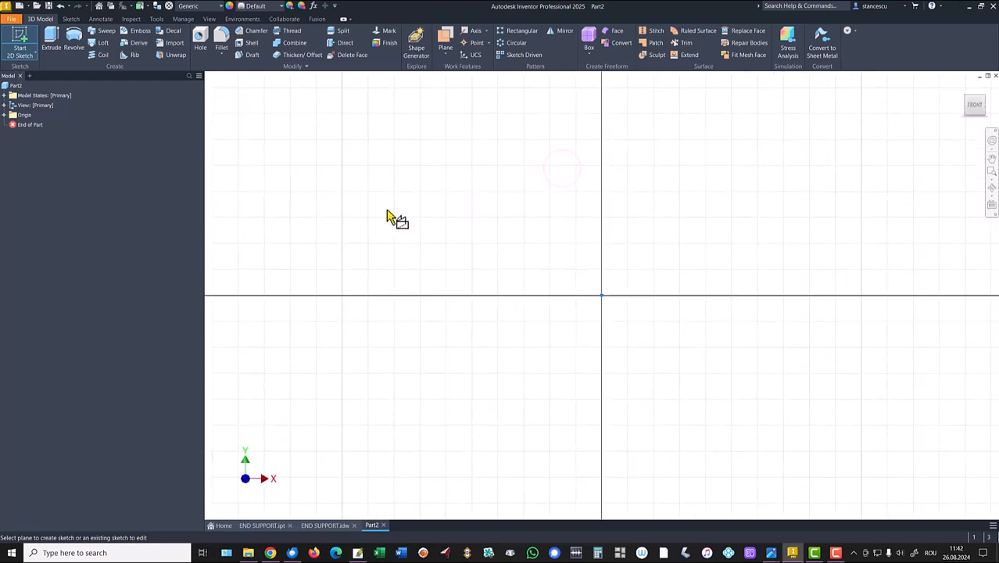
- Sketch a closed profile around the origin with short vertical sides, inclined flanks, a horizontal base and a top arc of about 7.5 mm radius
click(52, 43)
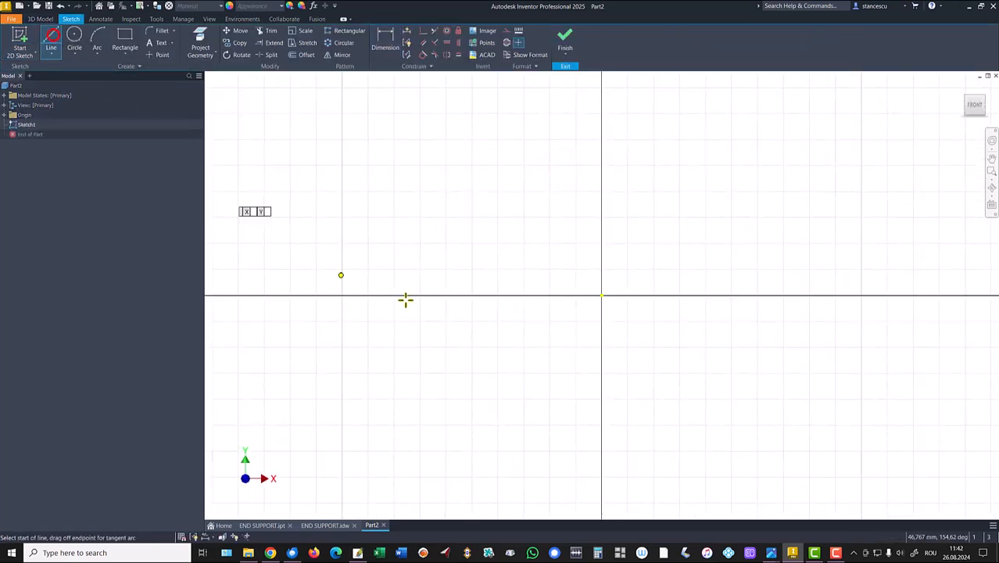
click(434, 475)
click(435, 415)
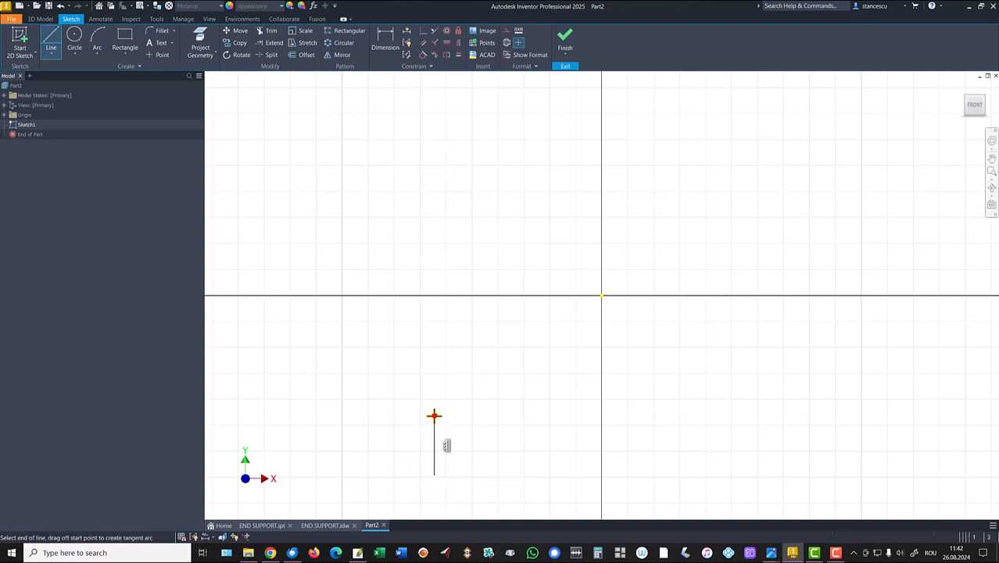
click(512, 257)
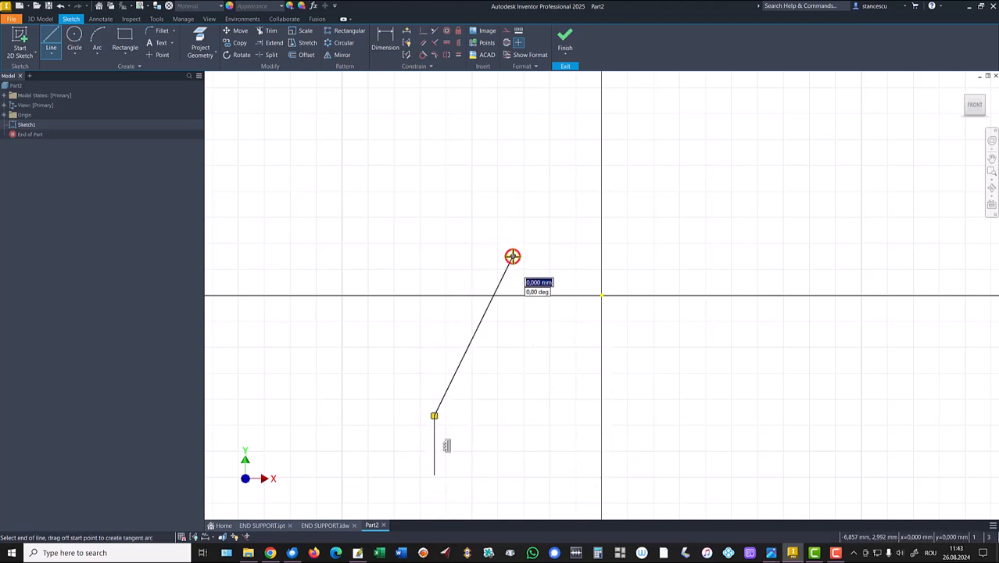
drag(512, 257, 686, 255)
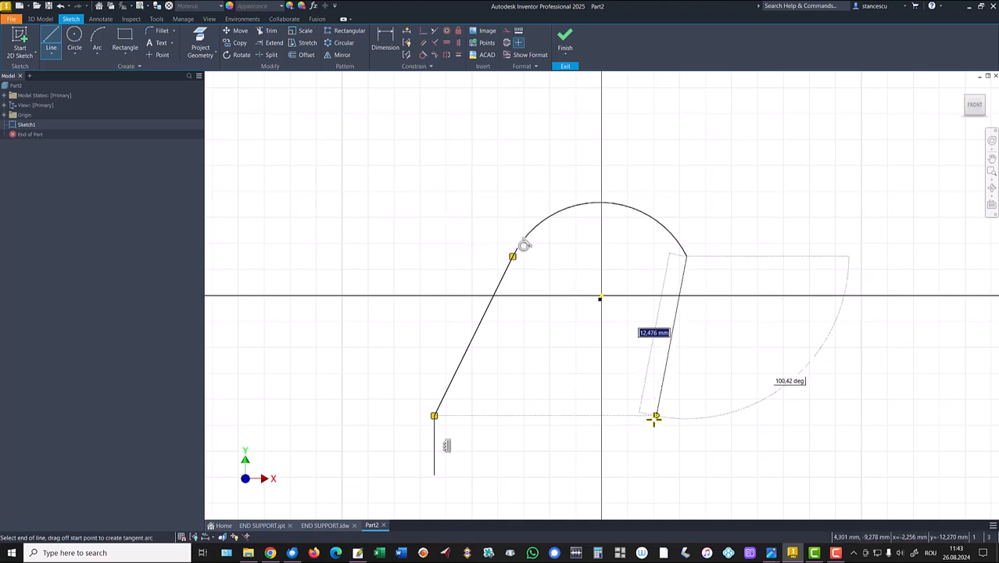
click(654, 418)
drag(653, 418, 653, 475)
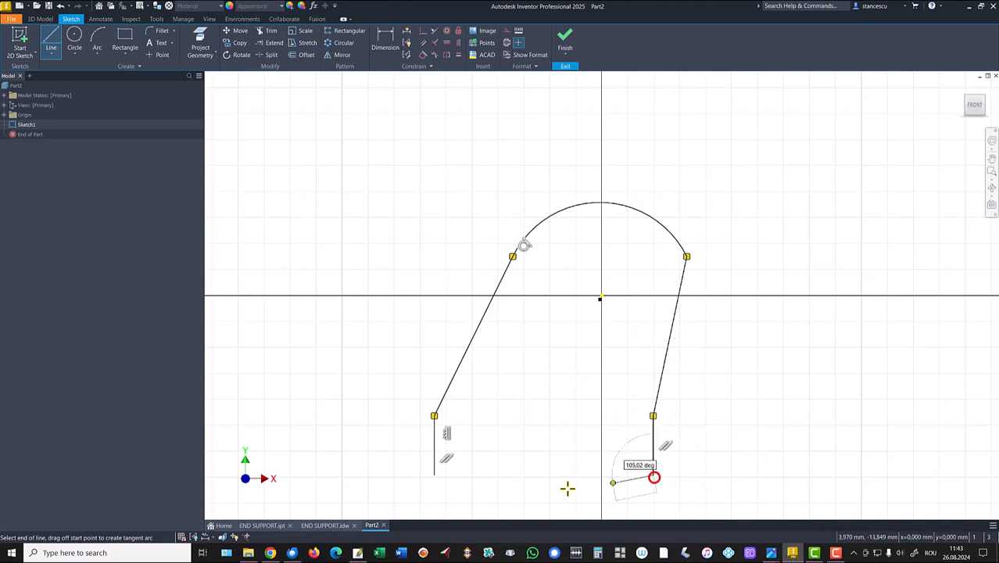
click(434, 475)
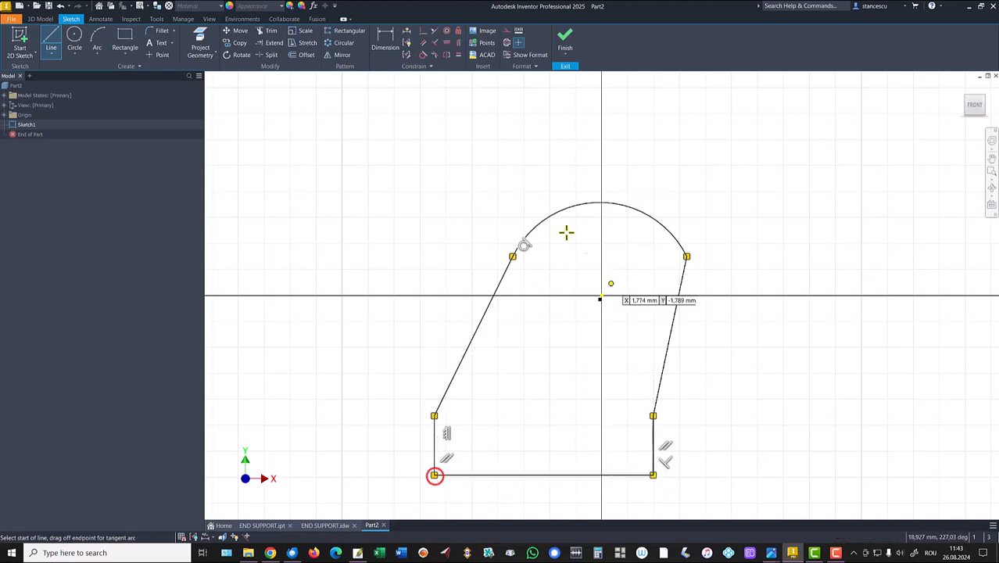
- Make the top arc tangent to the right inclined line and its center coincident with the sketch origin
click(423, 55)
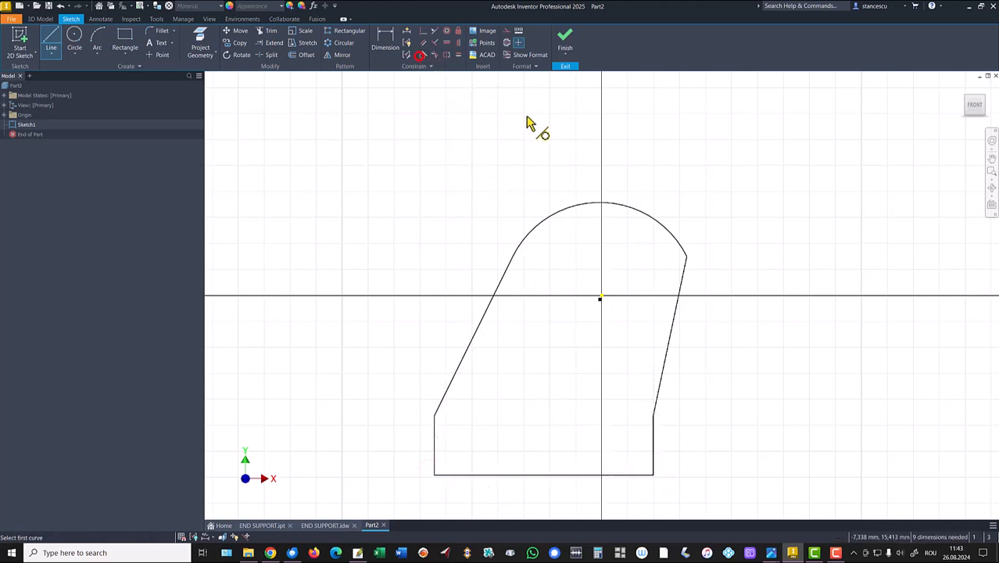
click(668, 236)
click(682, 277)
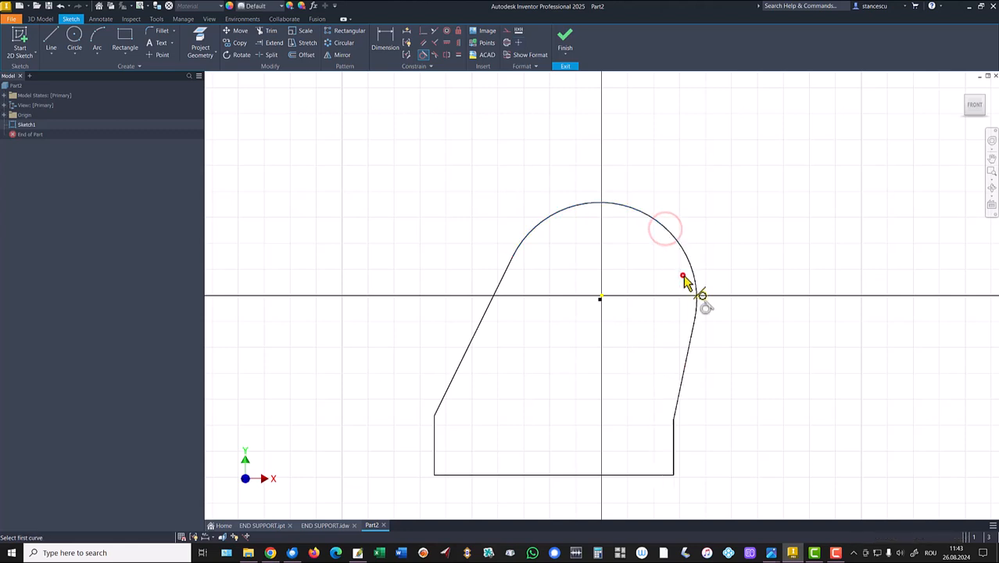
click(424, 32)
click(600, 301)
click(601, 296)
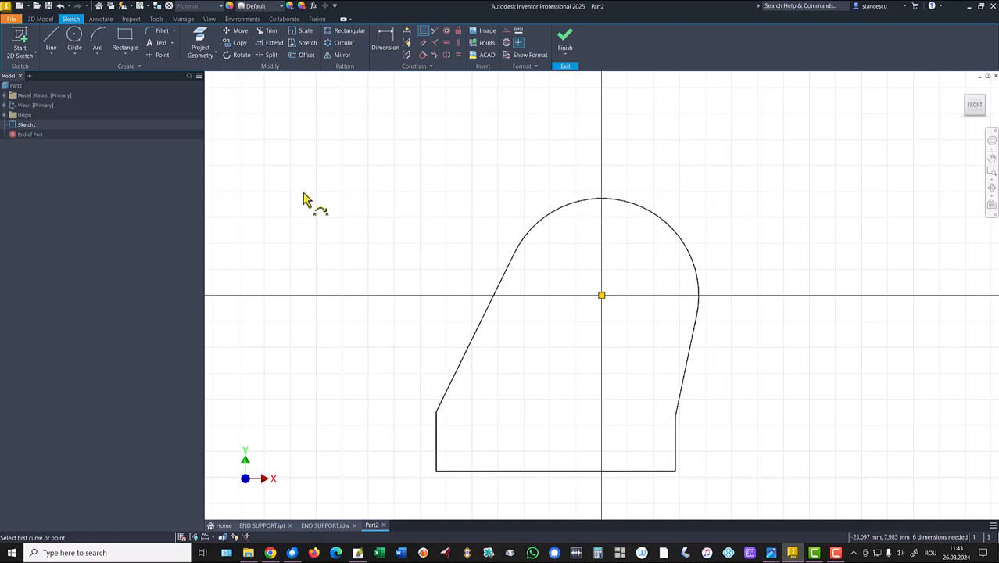
- Align the upper endpoints of the two short vertical sides with a Horizontal constraint
click(448, 45)
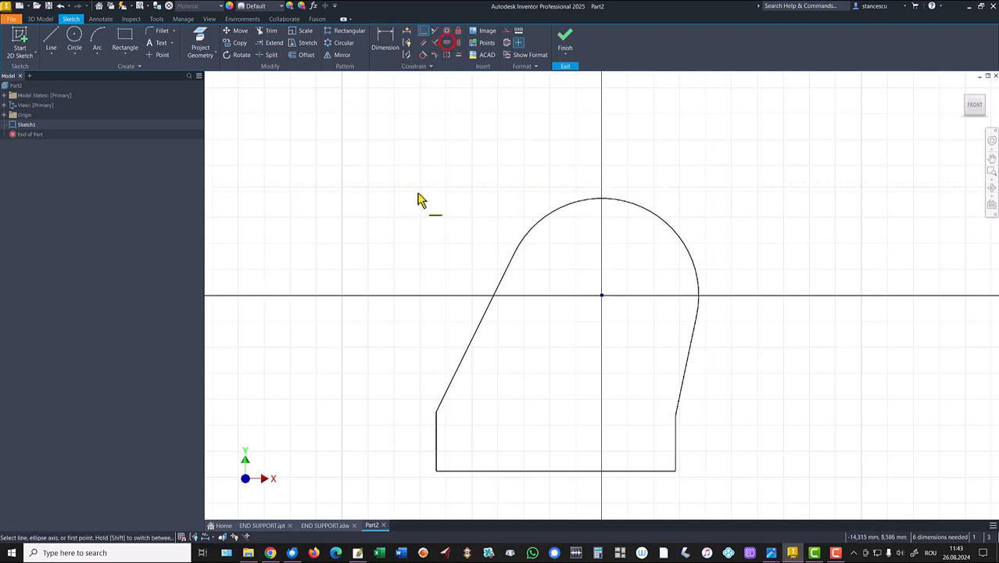
click(436, 413)
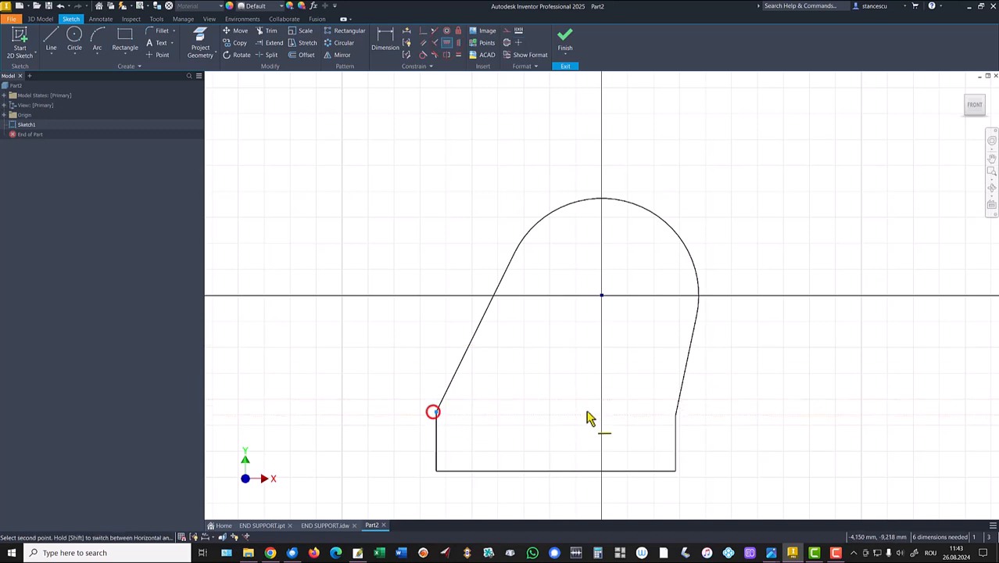
click(677, 418)
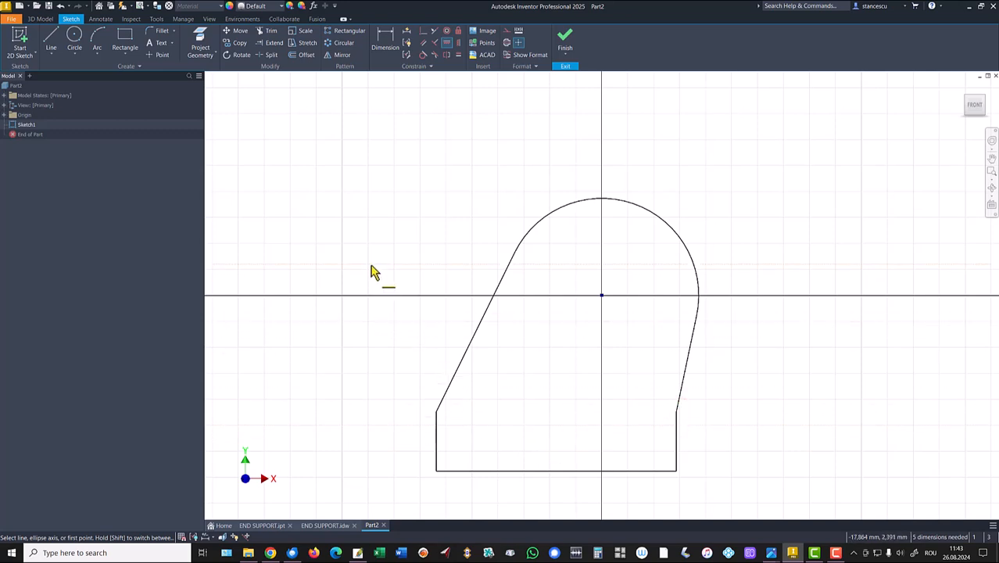
- Dimension the top arc with a radius of 21.4 mm
click(385, 36)
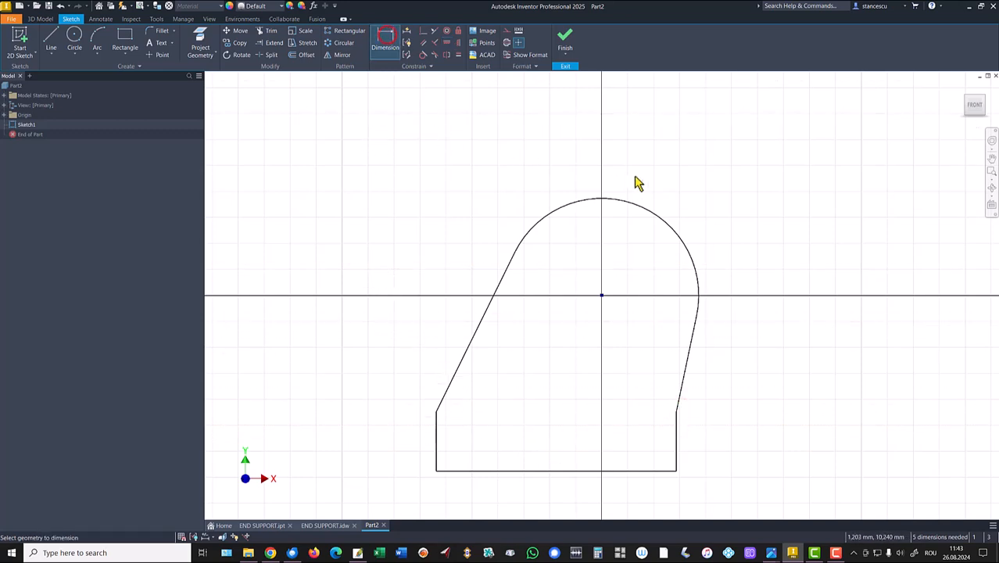
click(672, 227)
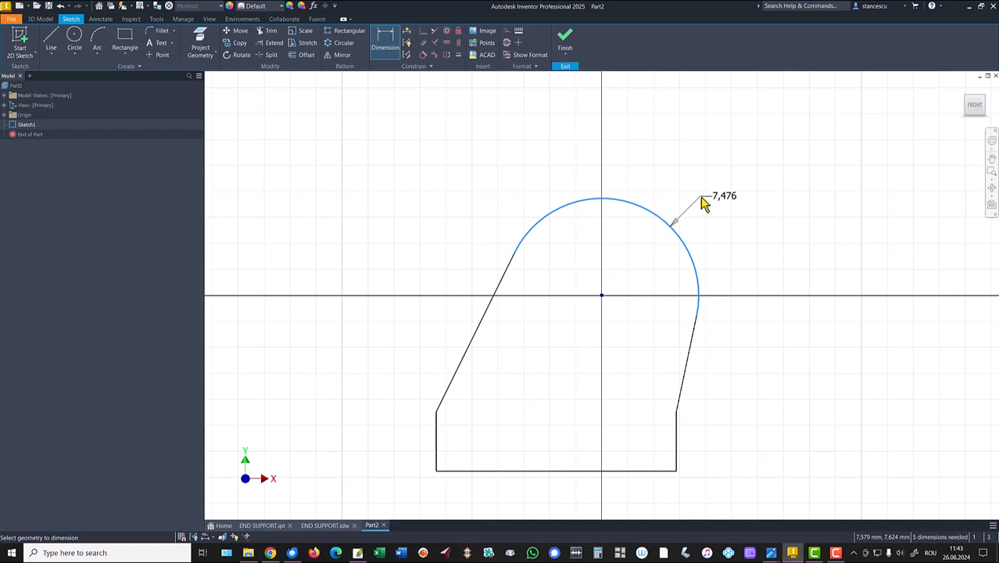
click(701, 202)
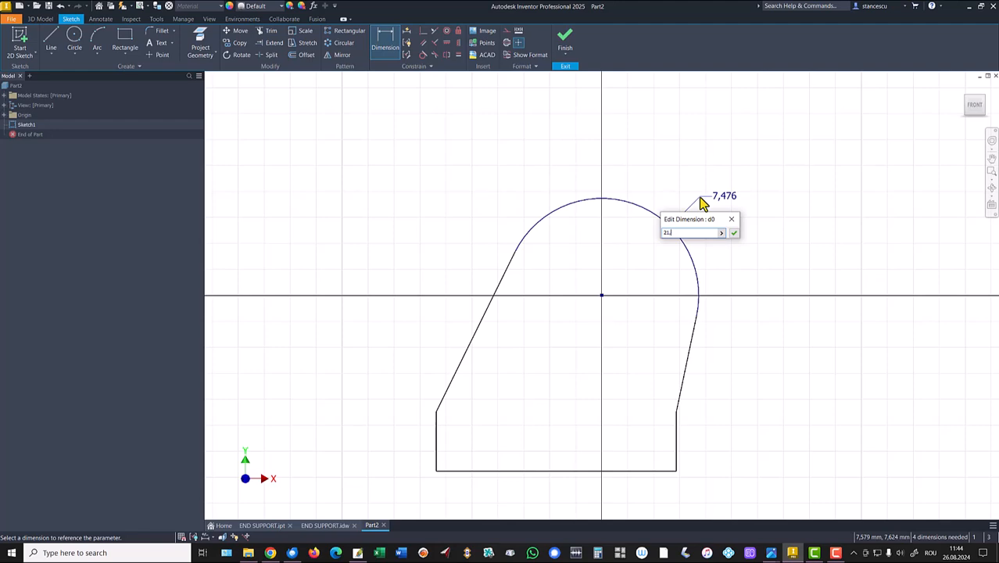
key(Return)
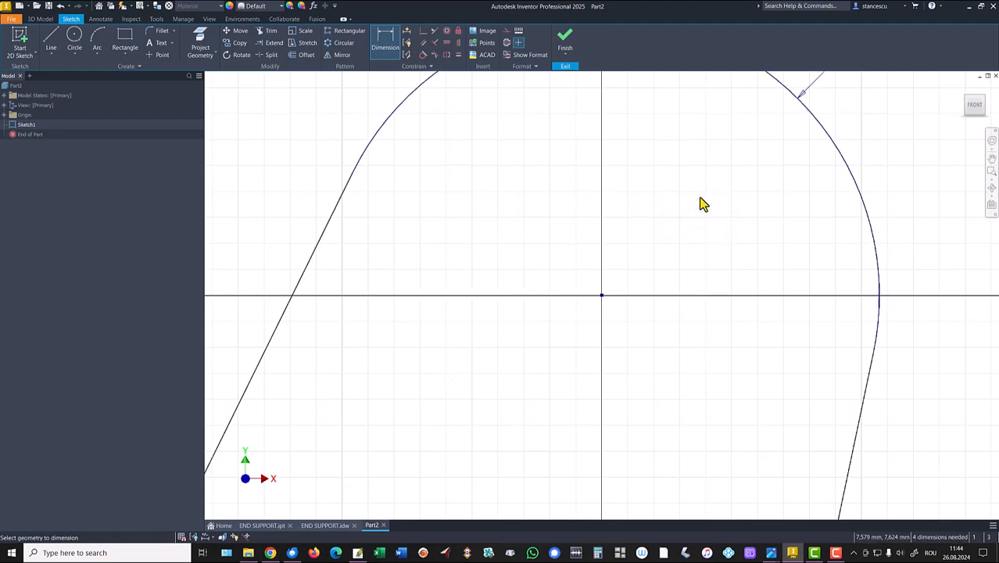
key(Home)
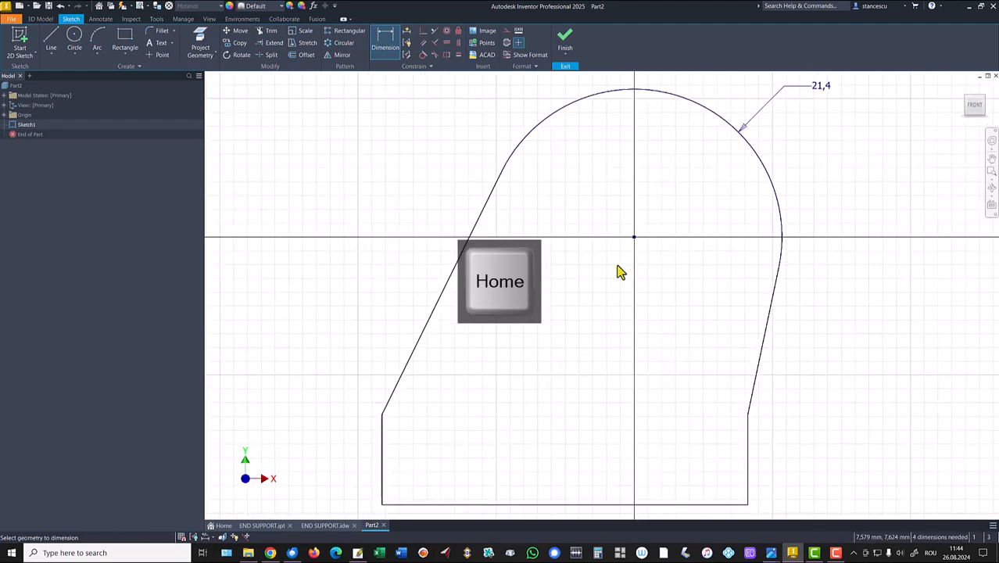
- Dimension the angle between the left vertical side and the left inclined line as 29 degrees
click(383, 447)
click(409, 357)
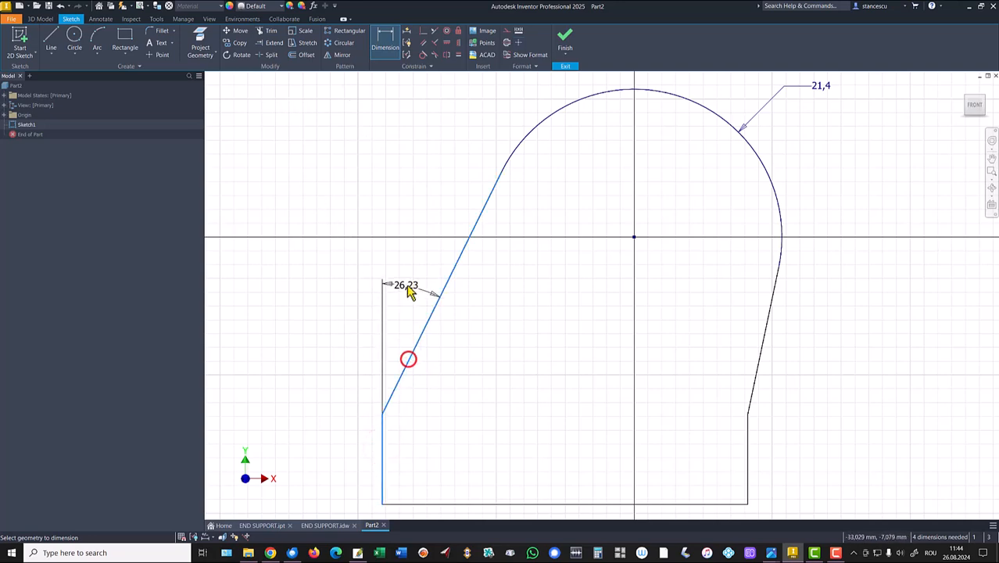
click(407, 277)
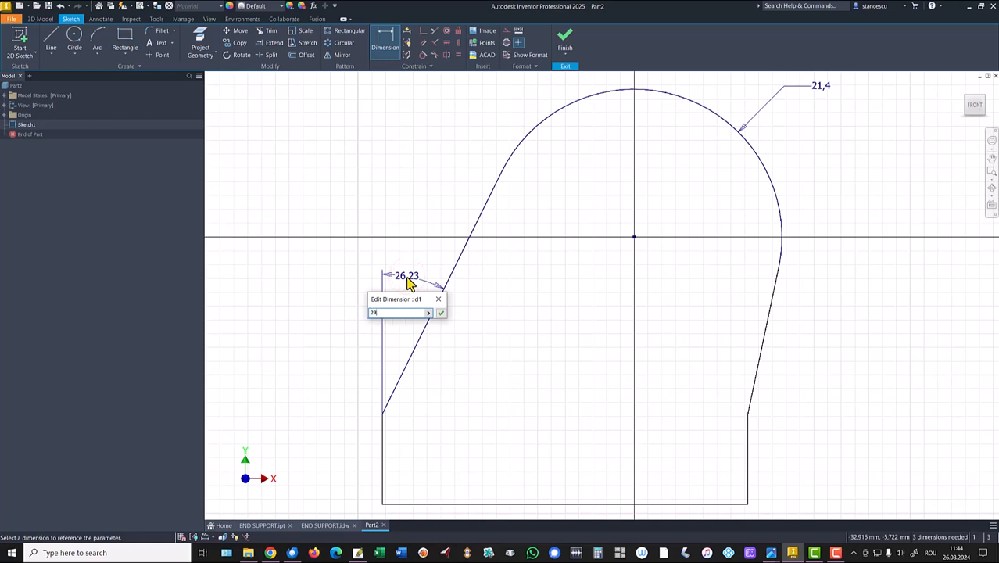
key(Return)
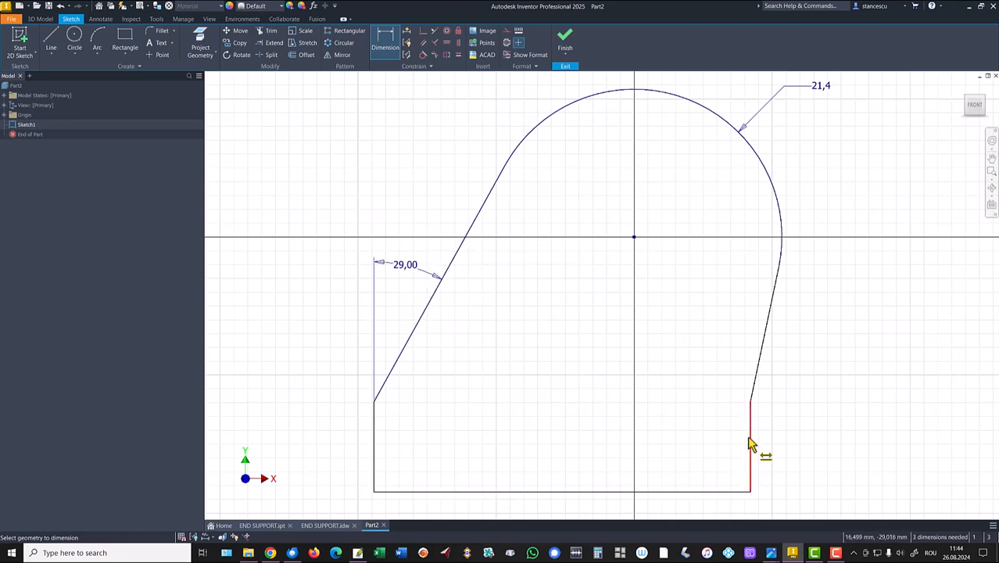
- Dimension the angle between the right vertical side and the right inclined line as 18 degrees
click(751, 440)
click(765, 349)
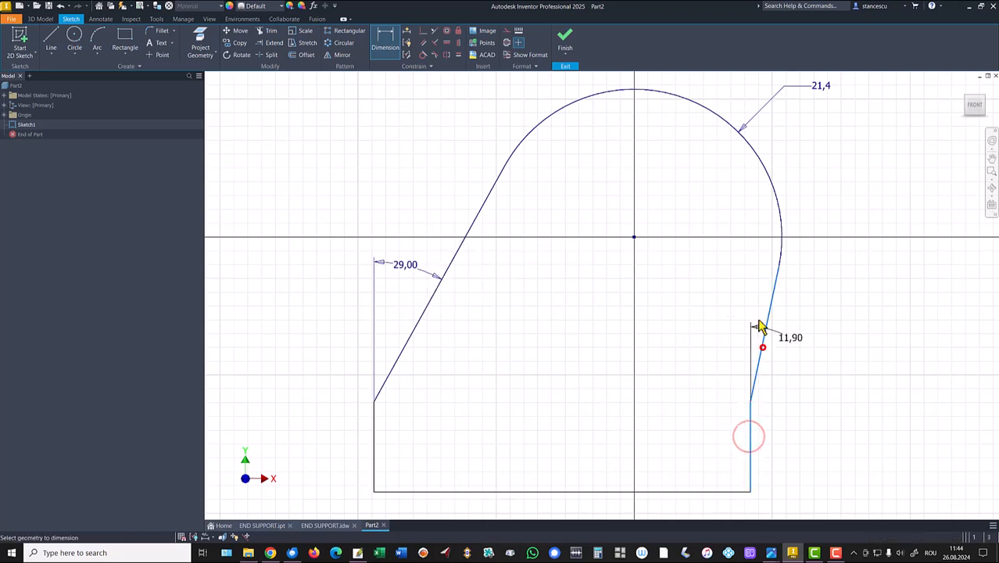
click(765, 266)
text(1)
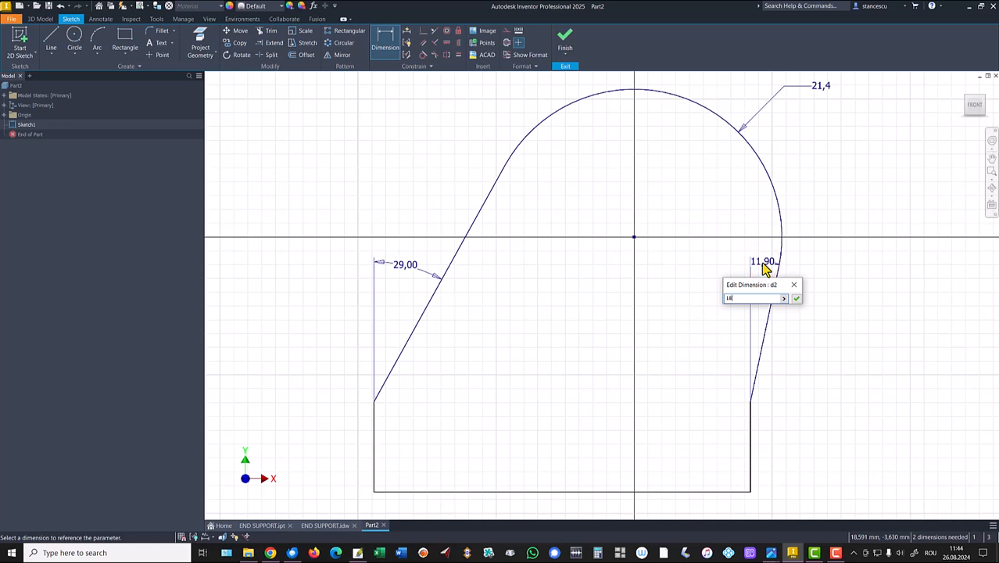
text(8)
key(Return)
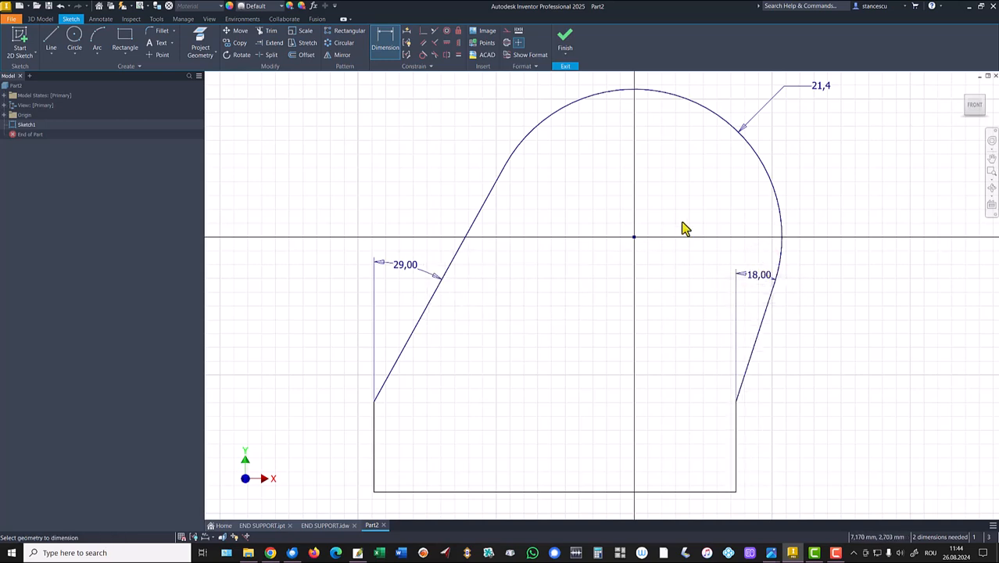
- Dimension the vertical distance from the arc's center to the base line as 53.5 mm
click(780, 205)
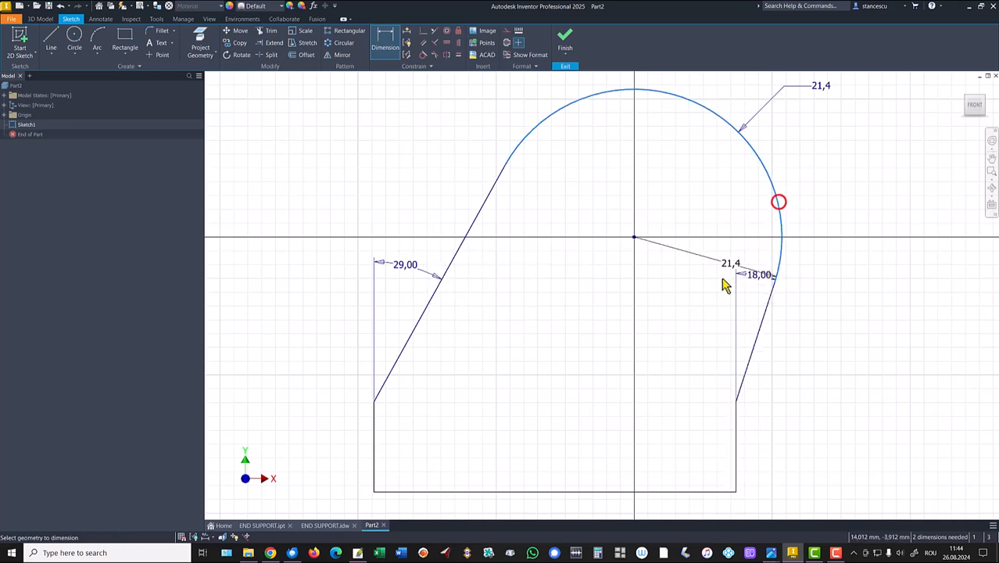
click(677, 492)
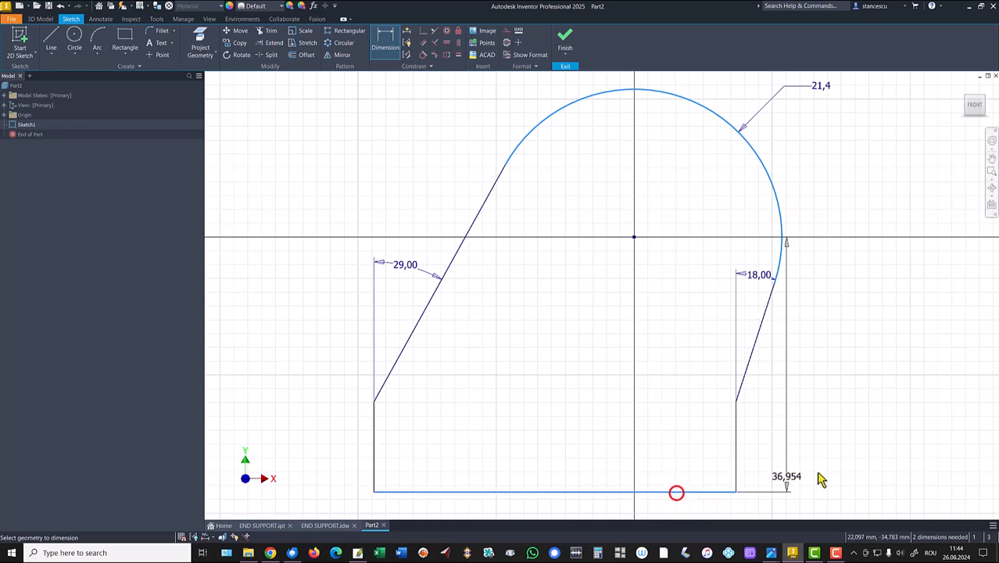
click(869, 365)
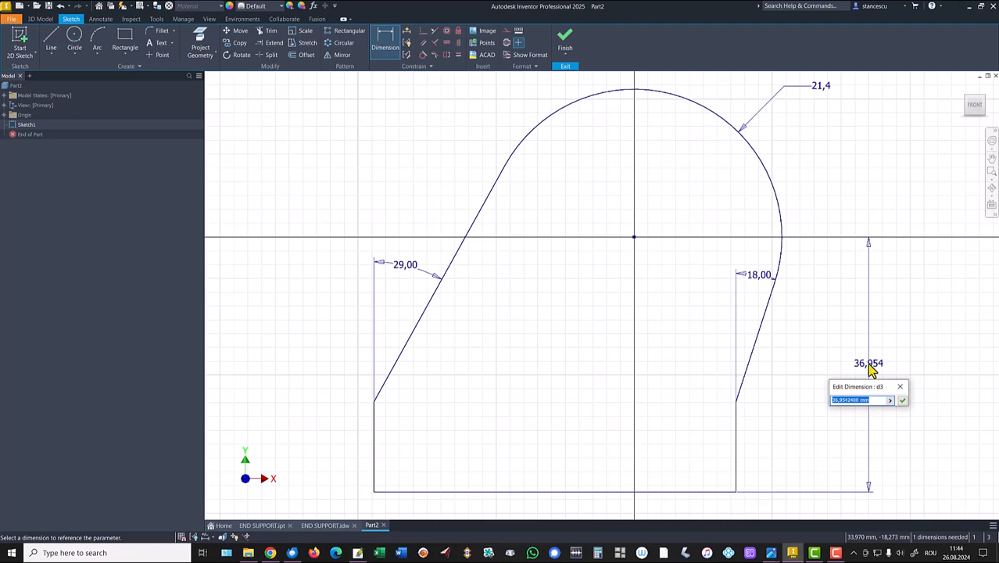
text(53)
key(Return)
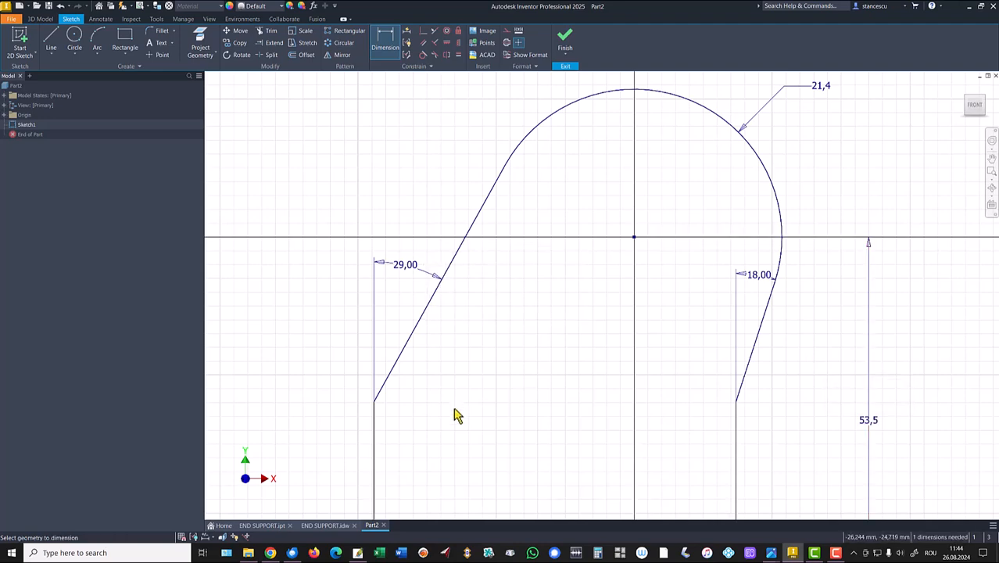
- Dimension the length of the profile's base line as 55 mm
scroll(458, 414, down, 3)
mouse_move(462, 415)
middle_down()
mouse_move(470, 326)
mouse_move(473, 338)
middle_up()
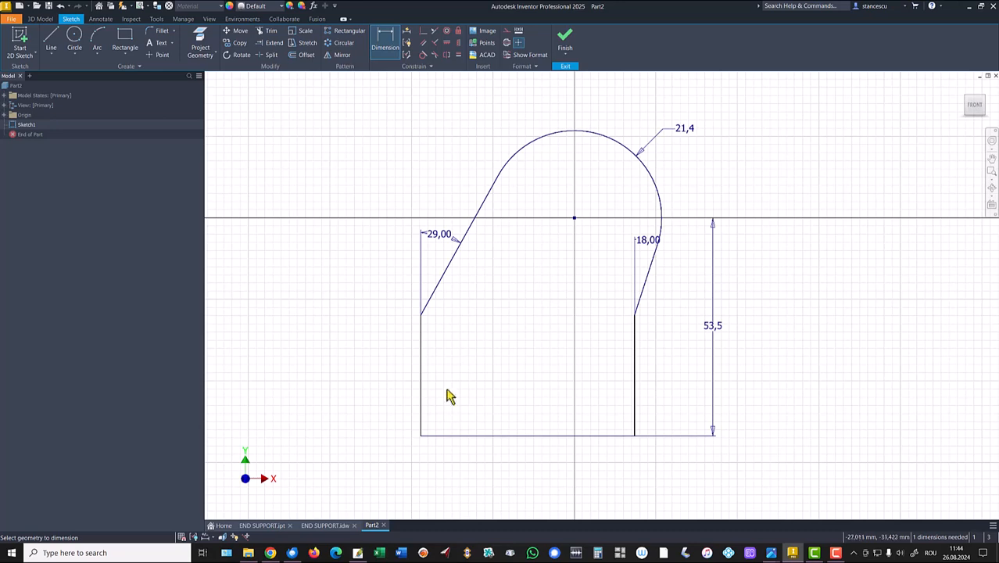
click(507, 435)
click(498, 463)
text(55)
key(Return)
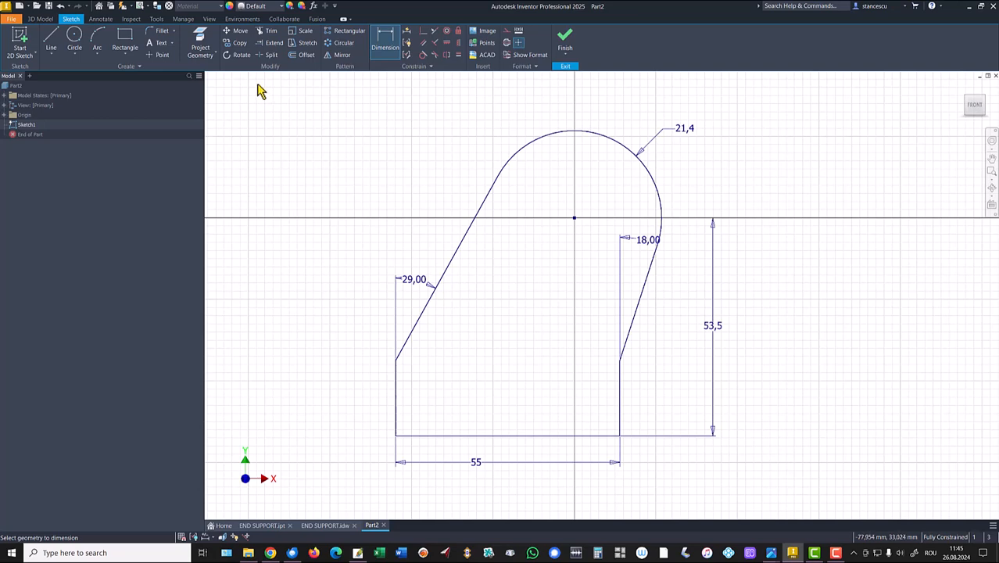
- Fillet the two corners where the vertical sides meet the inclined lines with a 20 mm radius
click(162, 31)
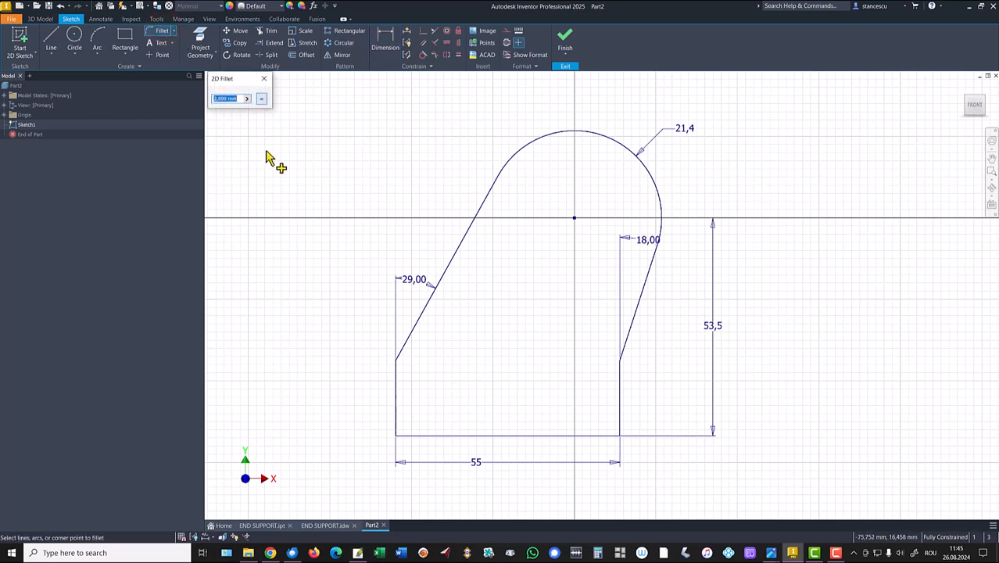
click(396, 363)
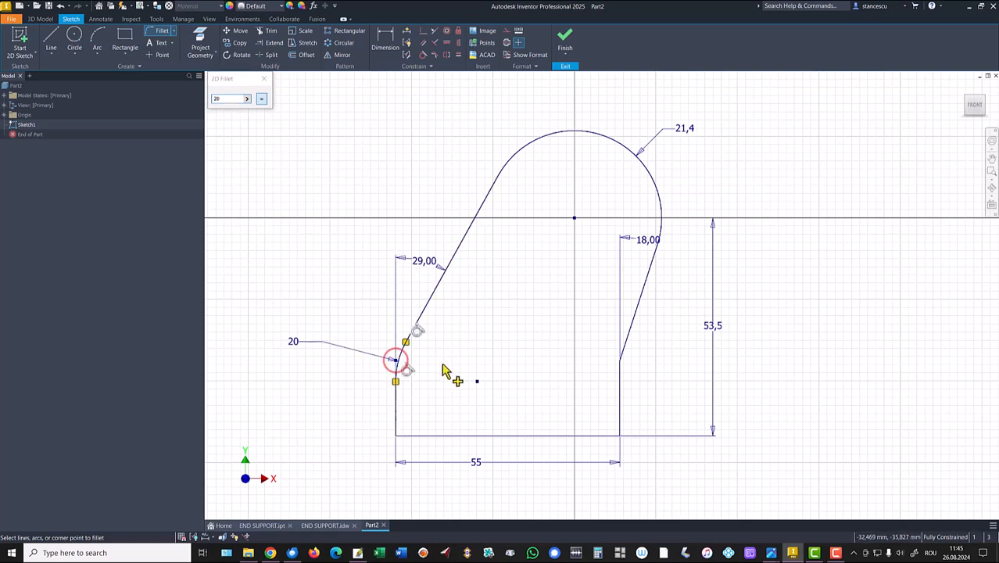
click(620, 361)
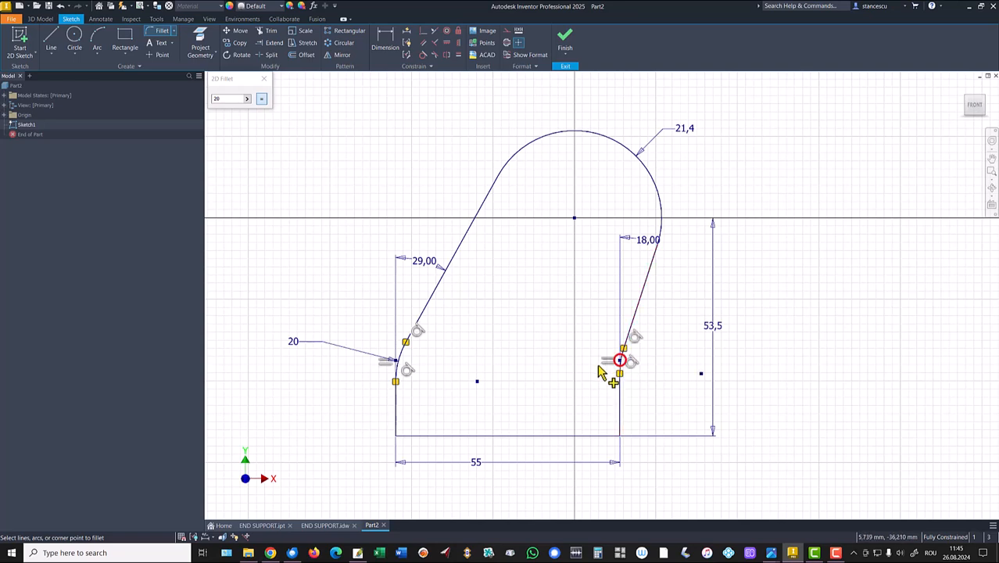
- Fillet both corners of the profile's base line with a 5 mm radius and finish the sketch
double_click(226, 98)
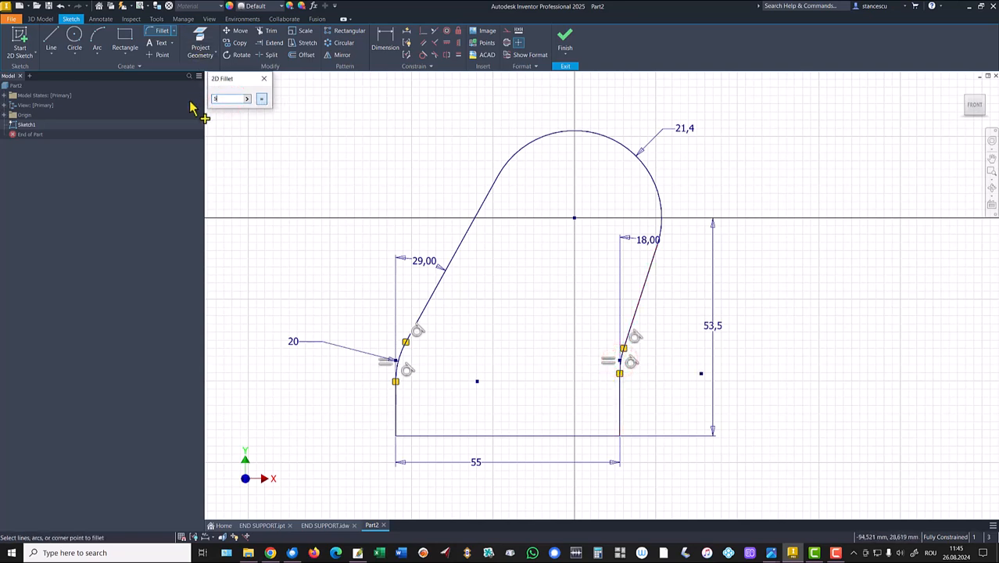
click(400, 442)
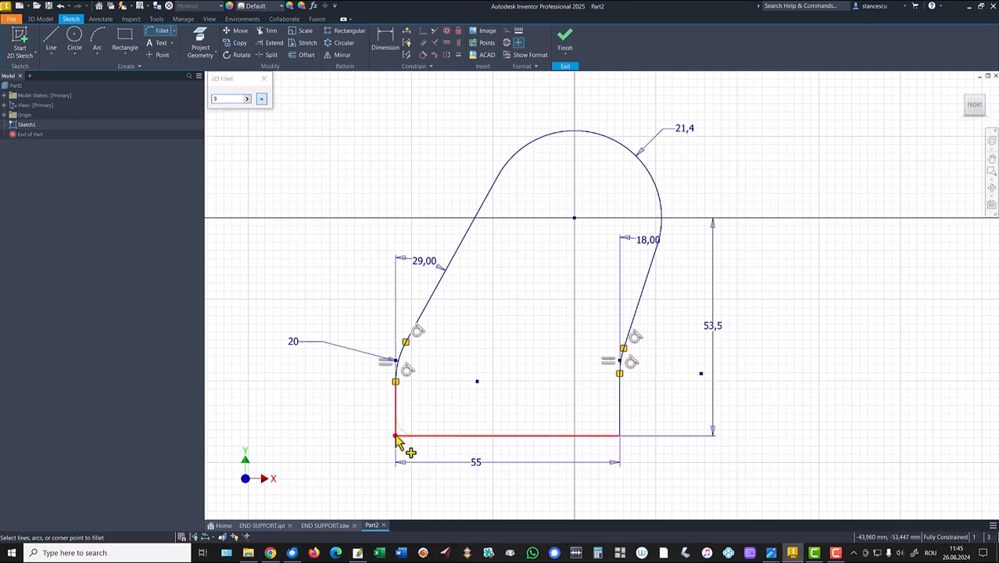
click(618, 438)
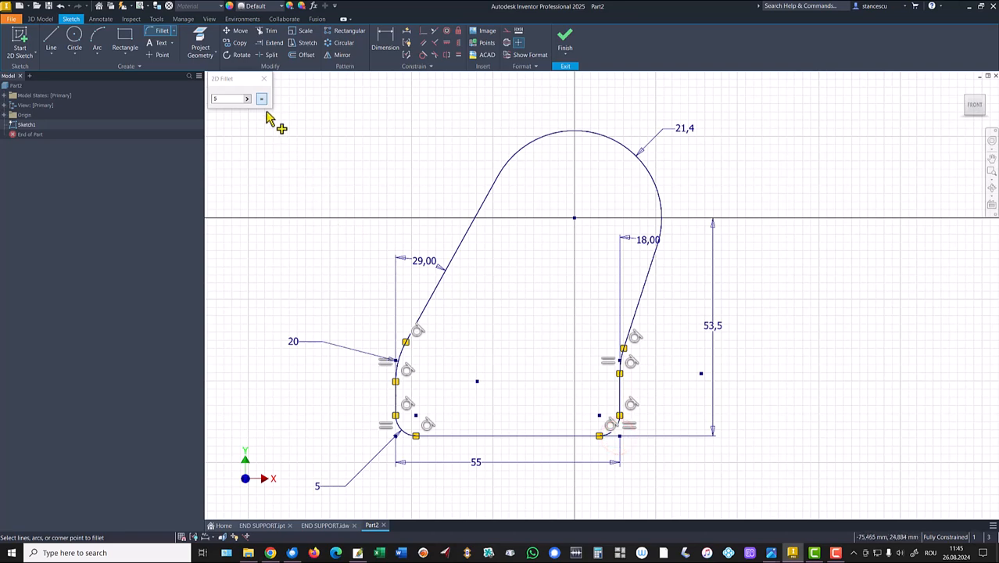
key(Escape)
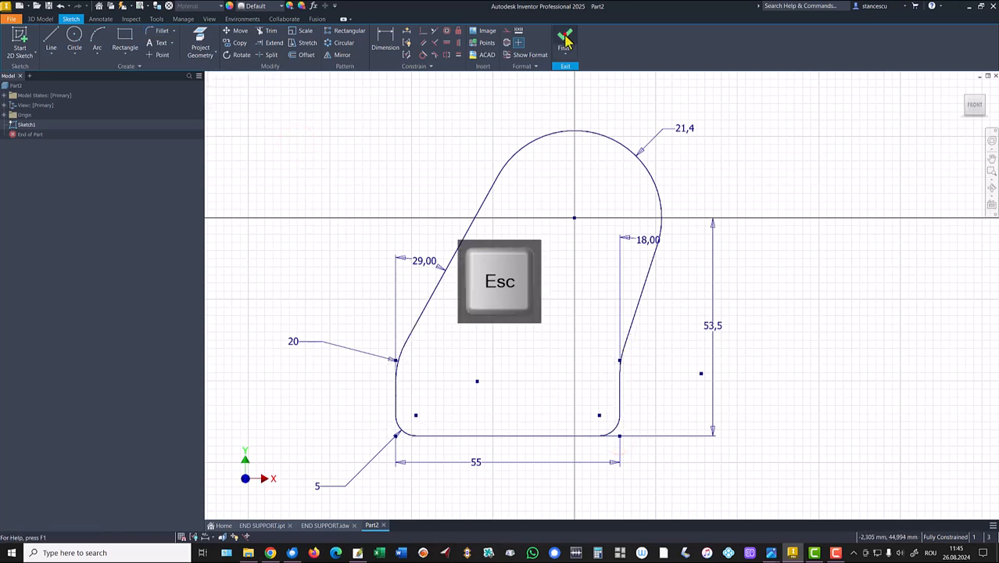
click(565, 41)
key(Home)
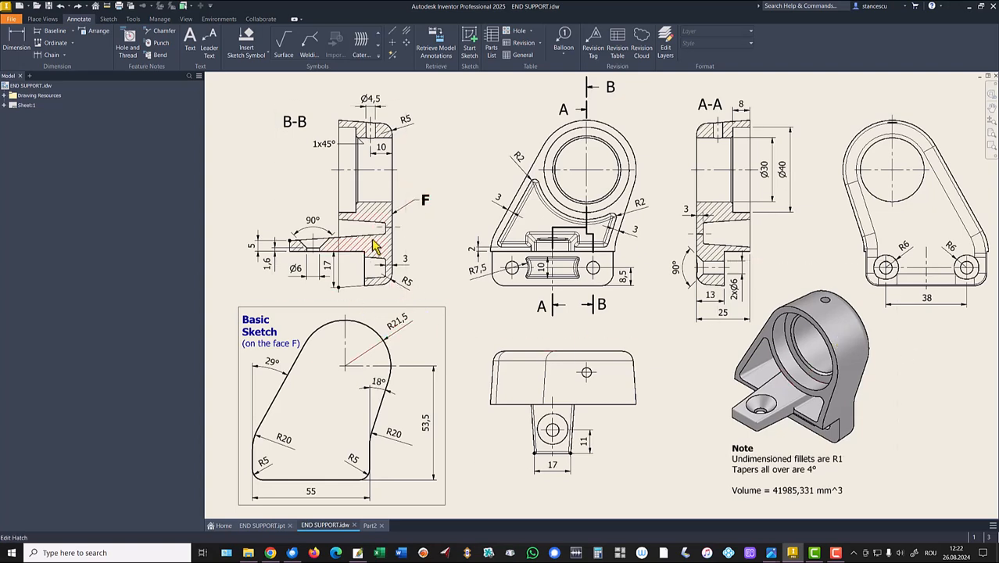
- Extrude the basic profile 25 mm with a 4-degree taper, following the depth and taper note in the END SUPPORT drawing
click(794, 470)
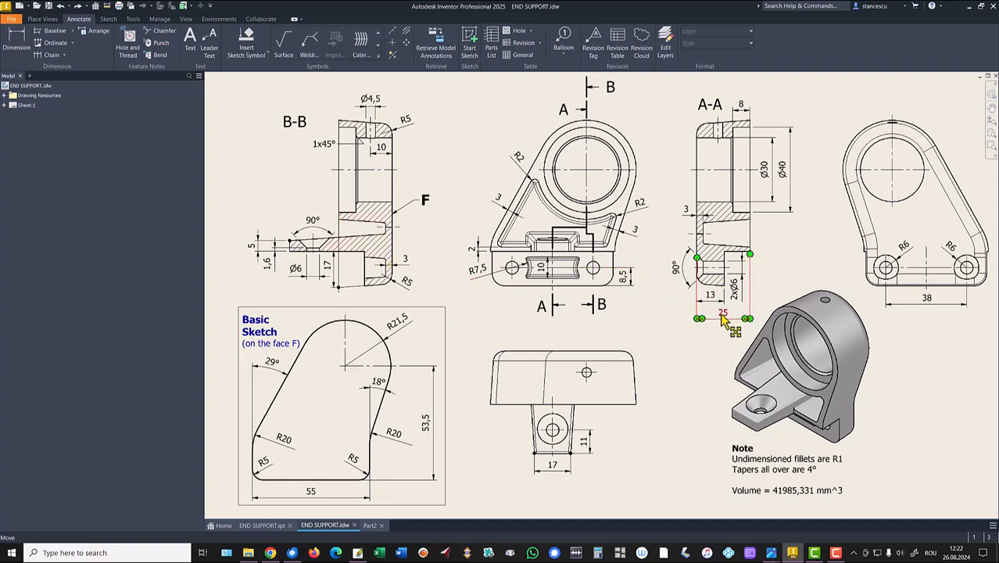
click(373, 526)
click(402, 211)
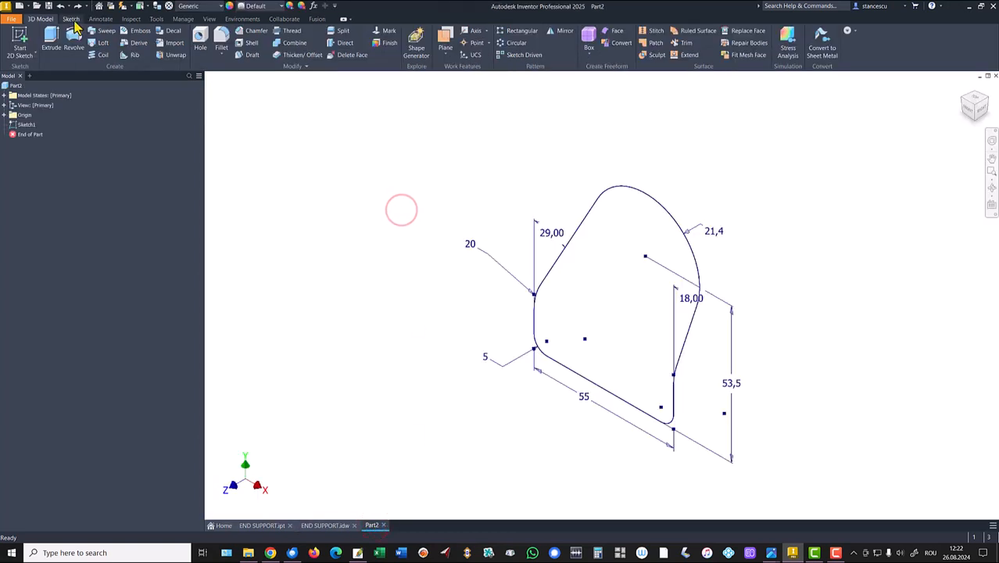
click(50, 39)
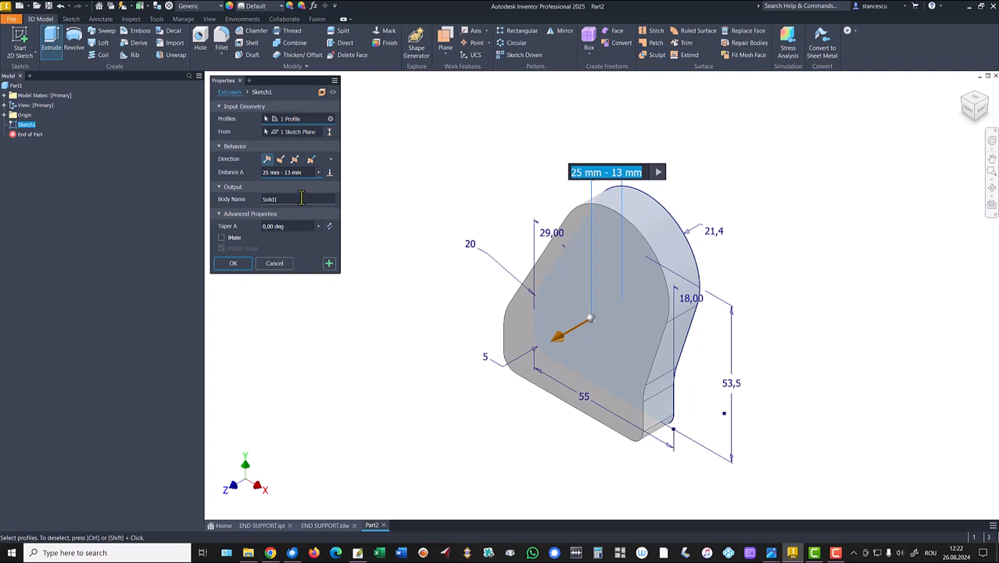
text(25)
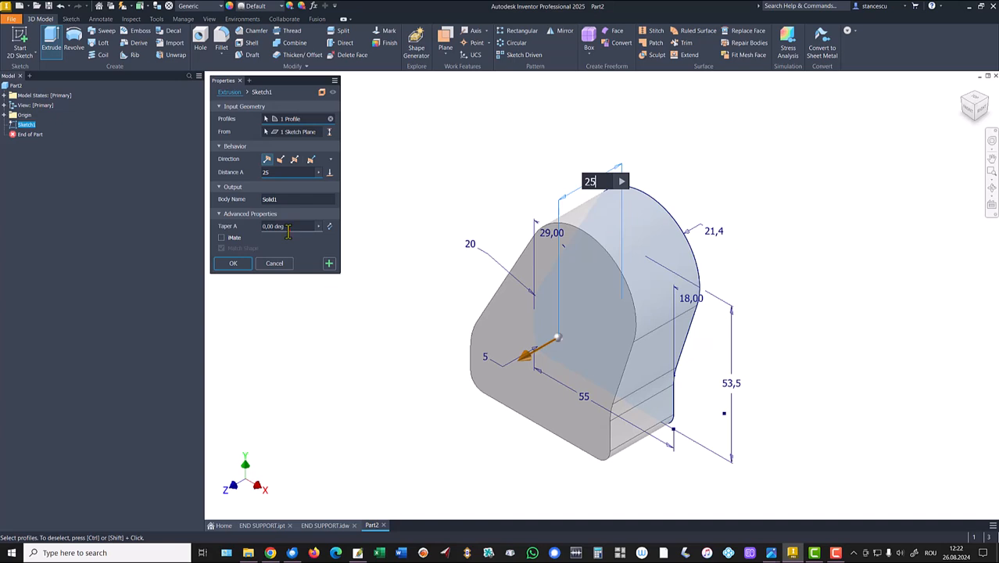
click(288, 227)
text(4)
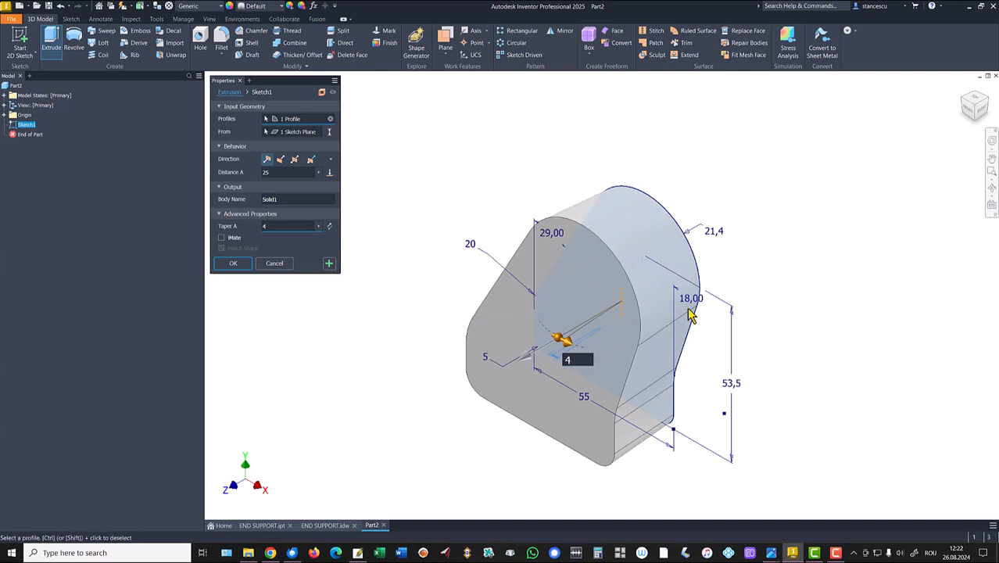
click(233, 264)
- Inspect the tapered body from the back, right and front, and return to the isometric view
shift+middle_drag(784, 210, 955, 123)
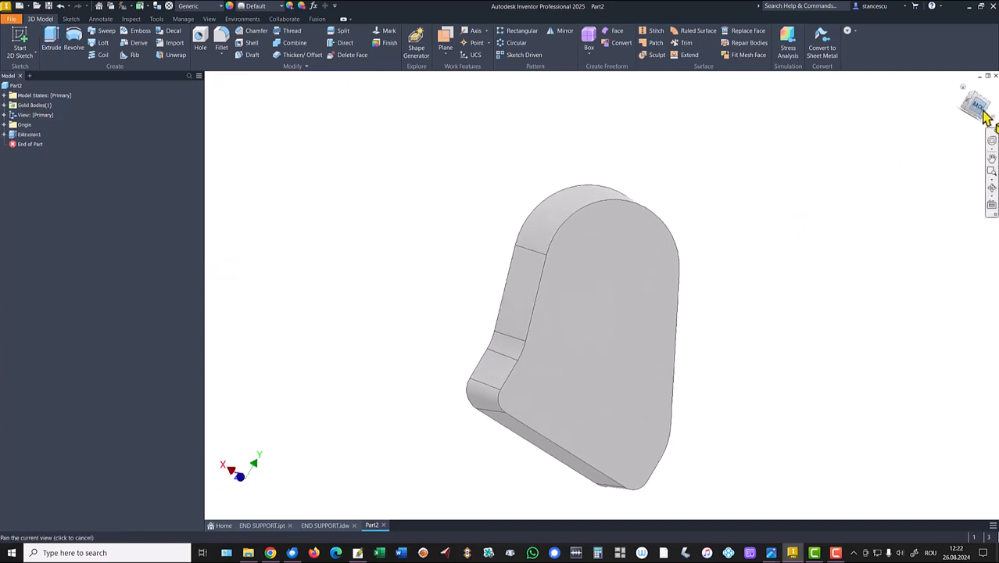
click(978, 109)
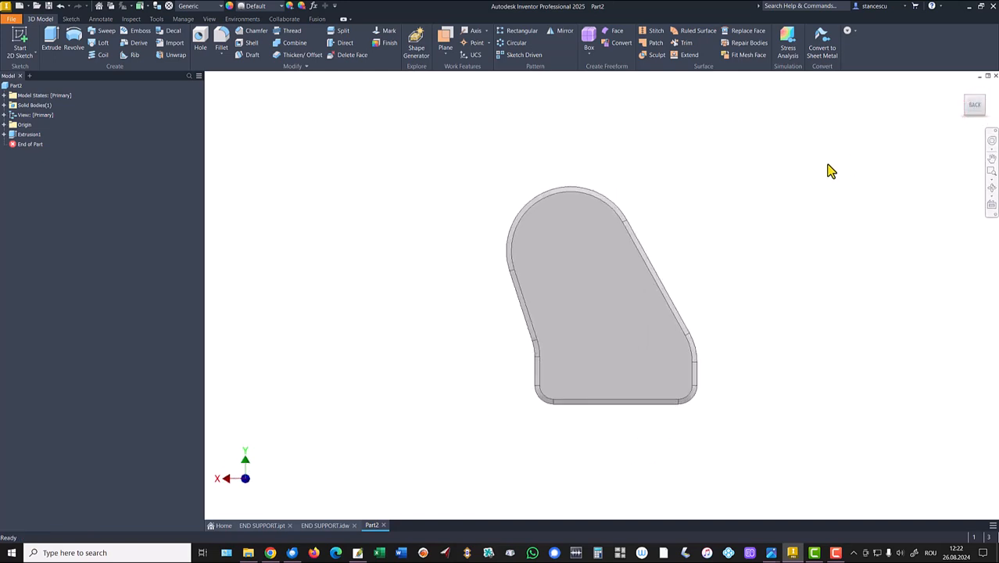
click(962, 105)
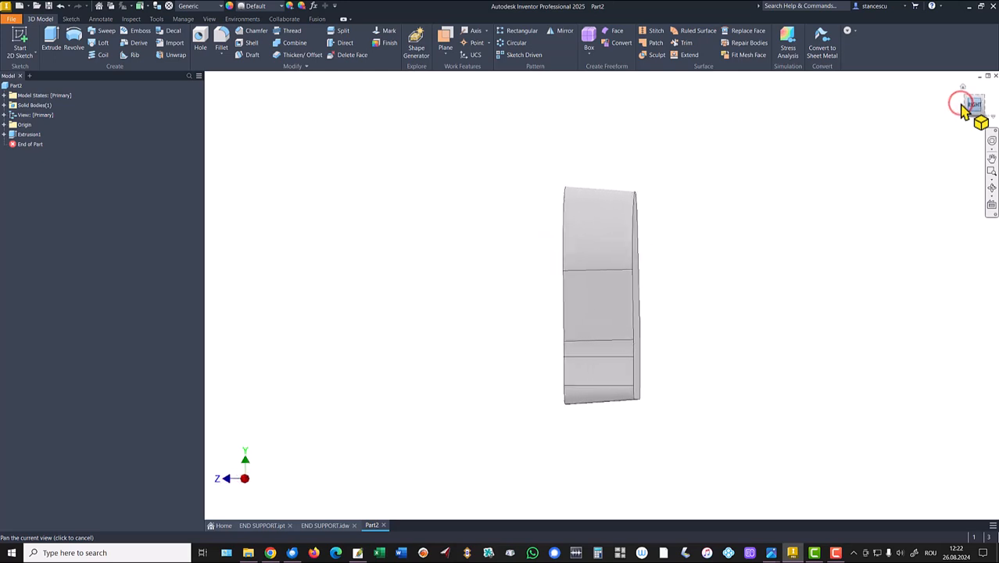
click(961, 106)
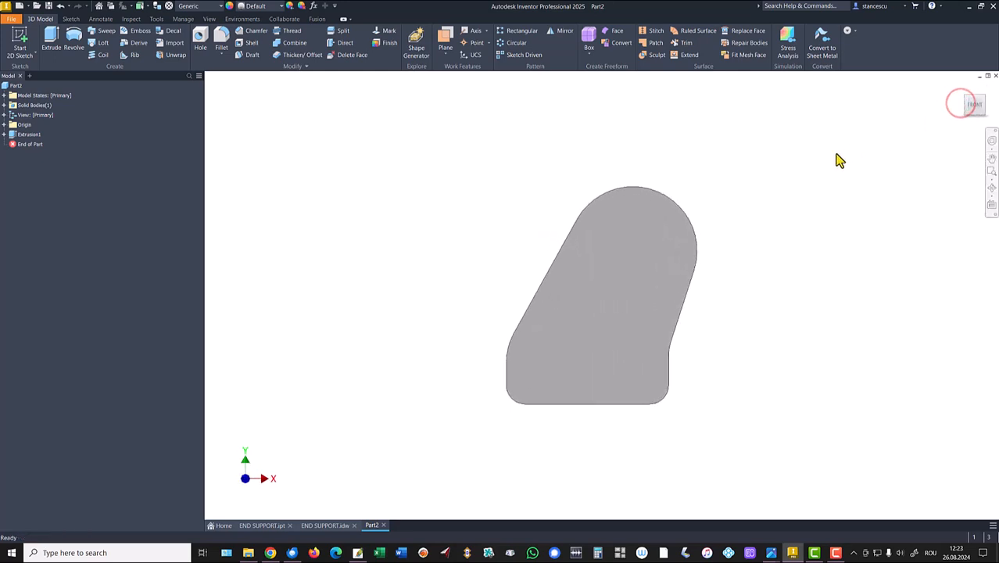
key(F6)
click(384, 179)
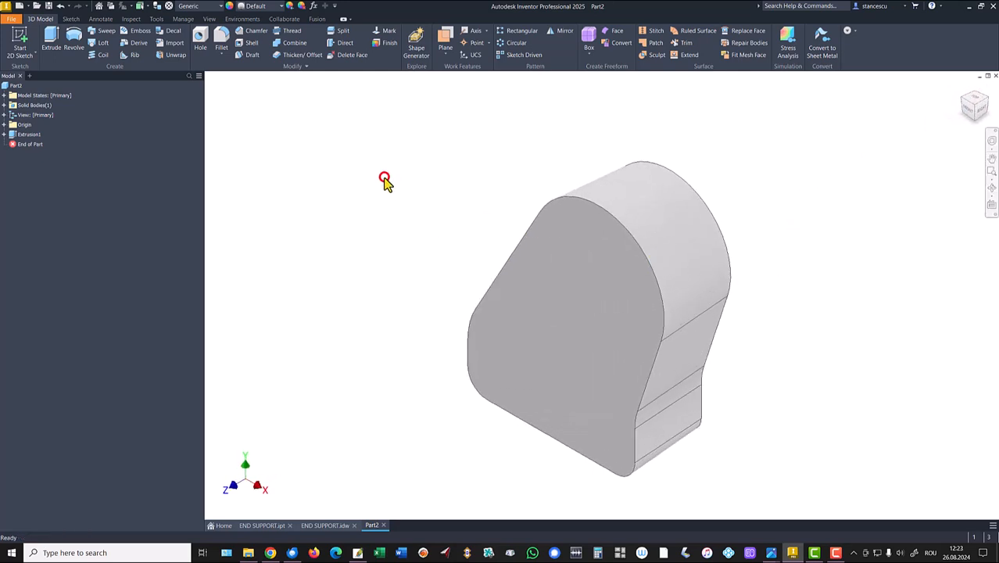
- Check the drawing's lower step dimensions and sketch a horizontal line about 86 mm long across the lower part of the body's front face
click(324, 529)
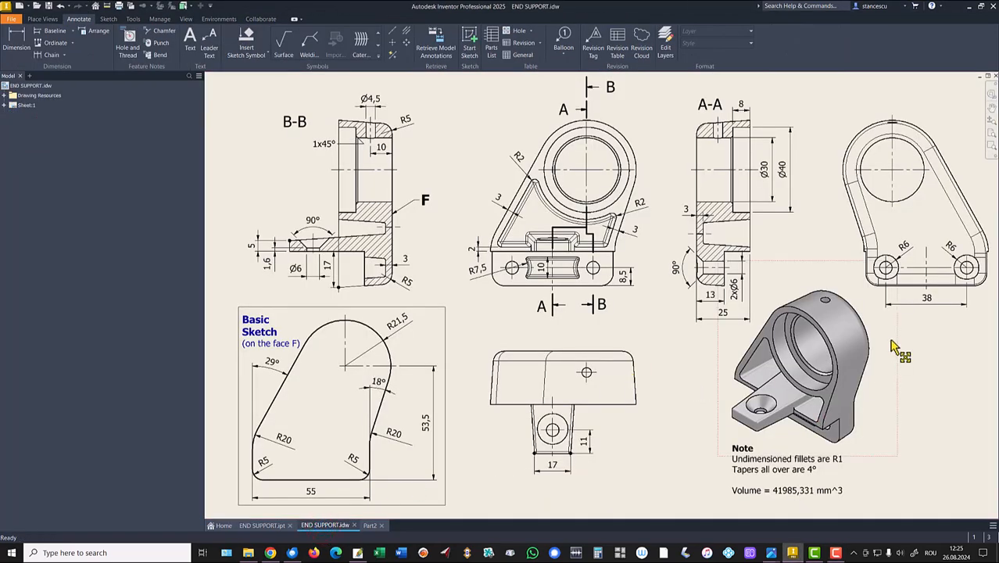
click(336, 275)
click(741, 276)
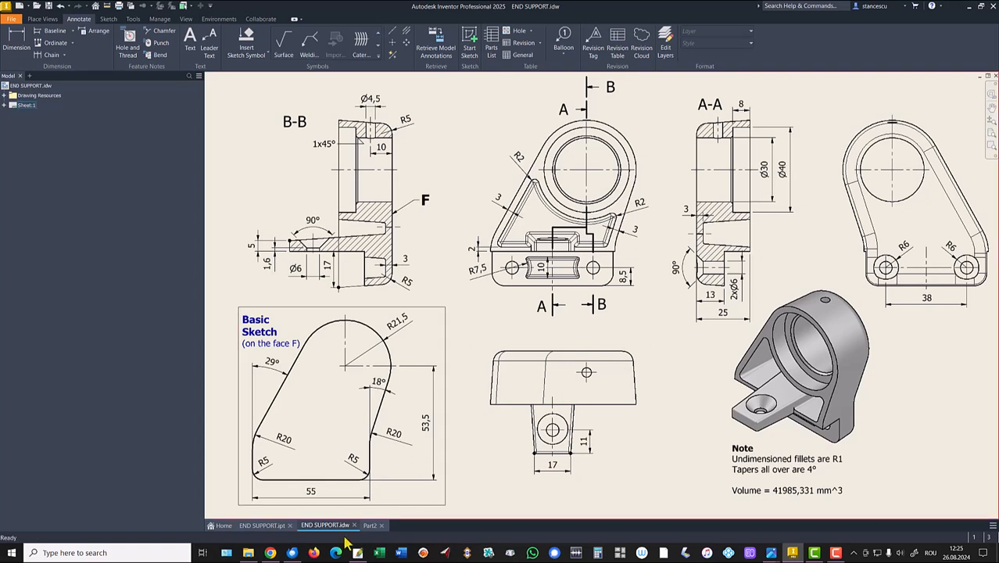
click(370, 527)
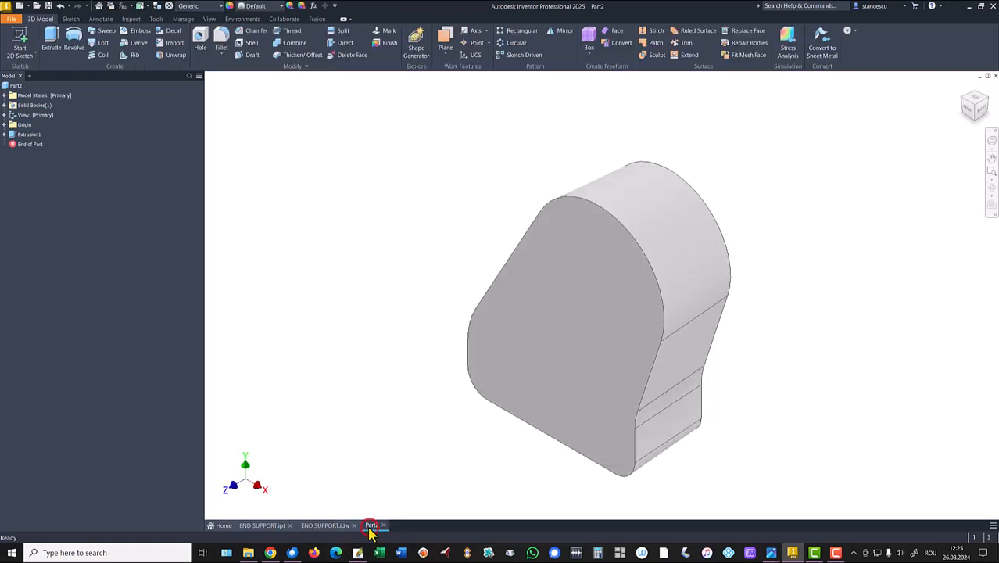
click(613, 357)
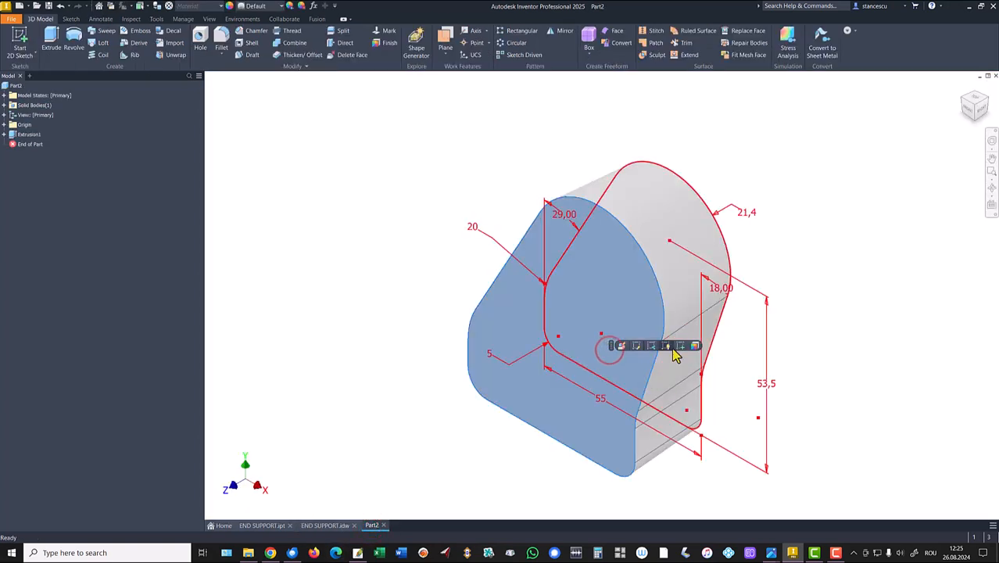
key(s)
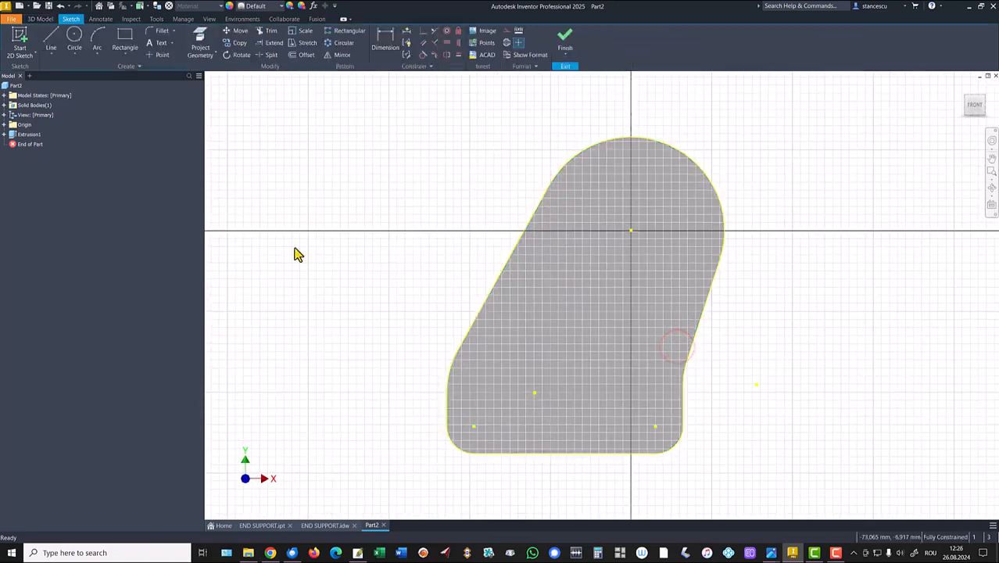
click(53, 39)
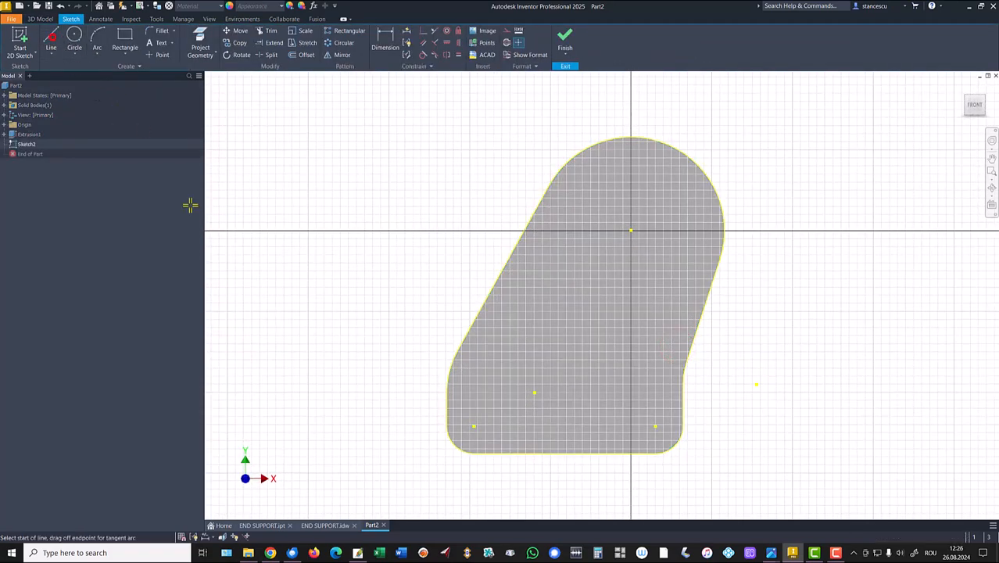
click(398, 374)
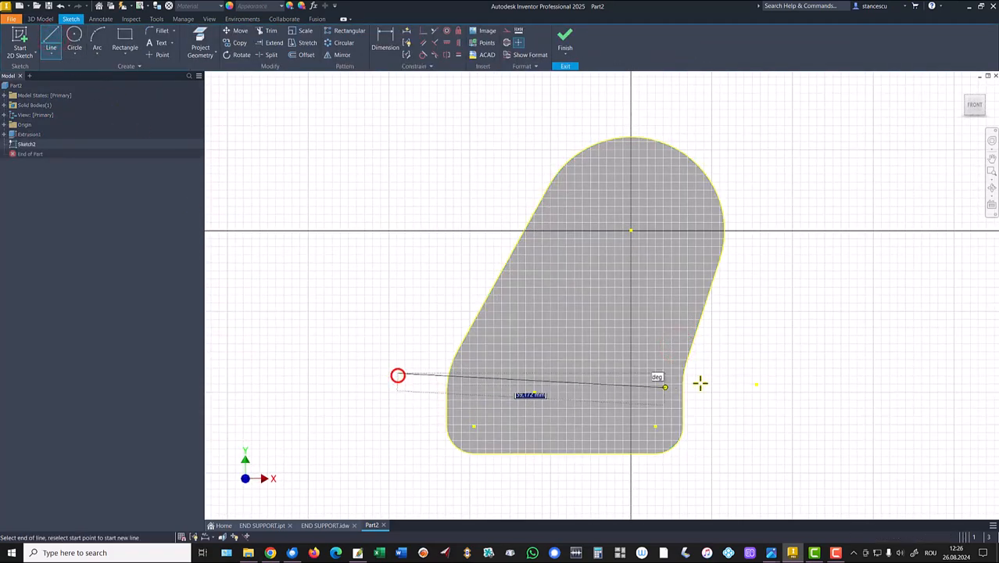
click(746, 374)
key(Escape)
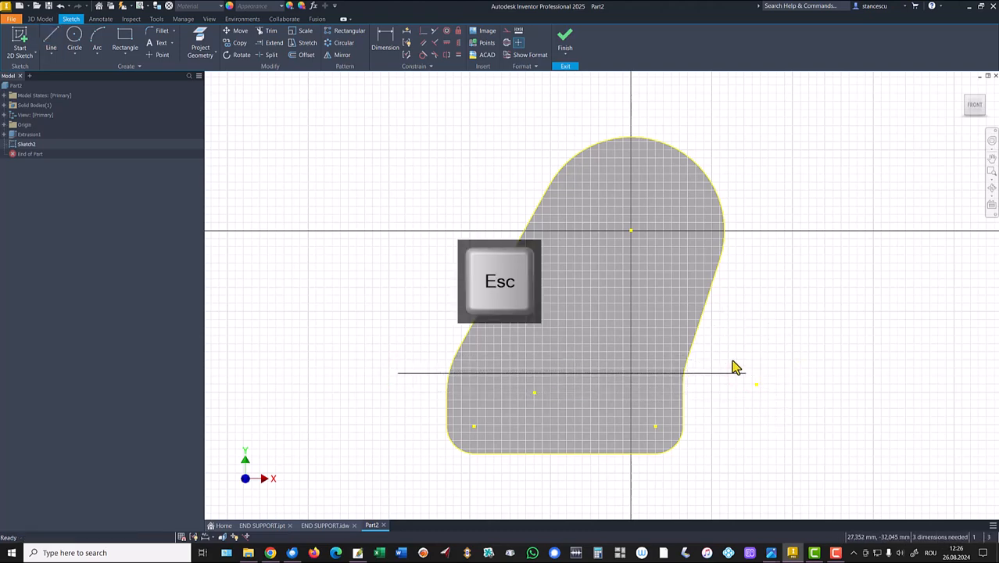
- Dimension the distance between the horizontal line and the body's bottom edge as 17 mm
click(385, 39)
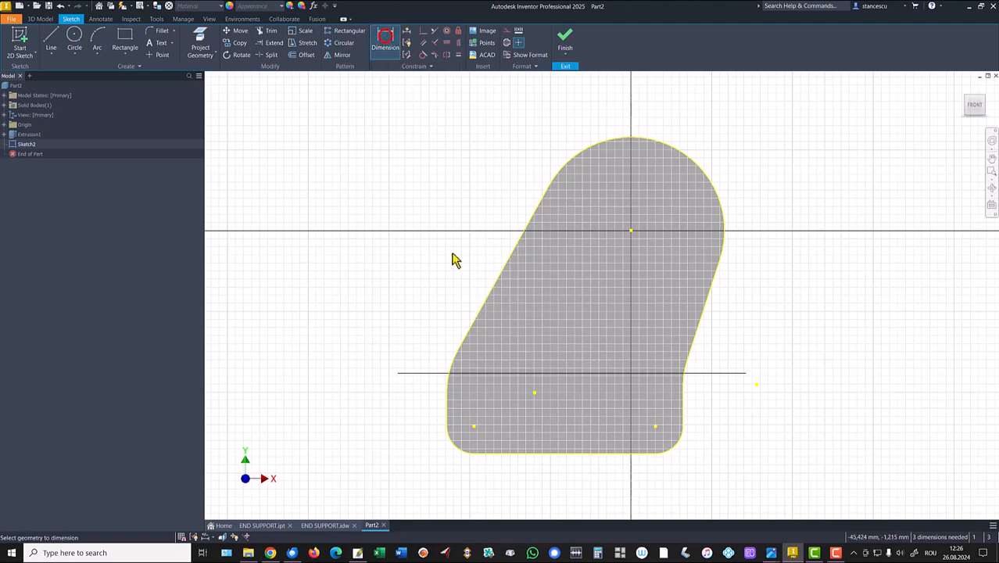
click(513, 374)
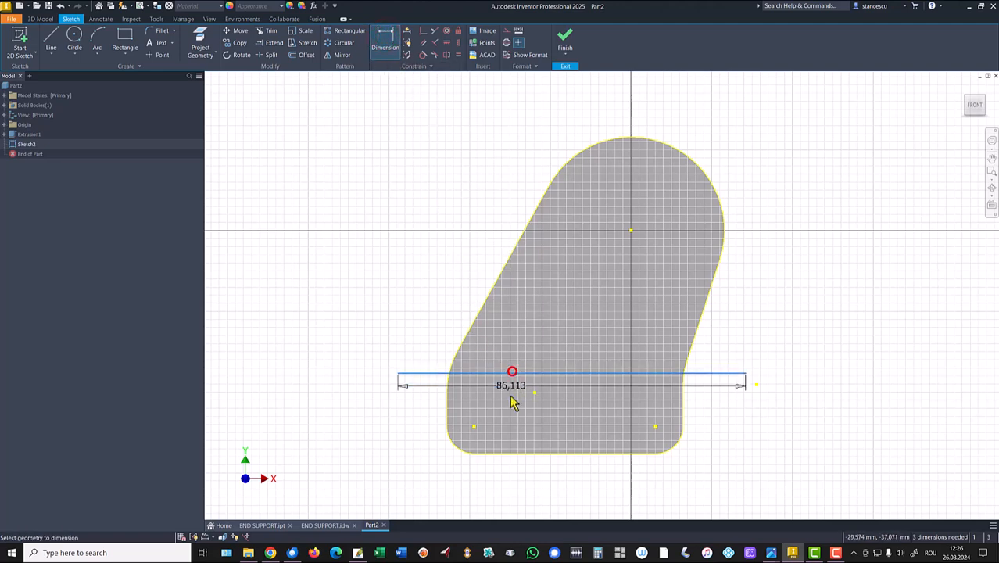
click(508, 453)
click(387, 410)
text(17)
key(Return)
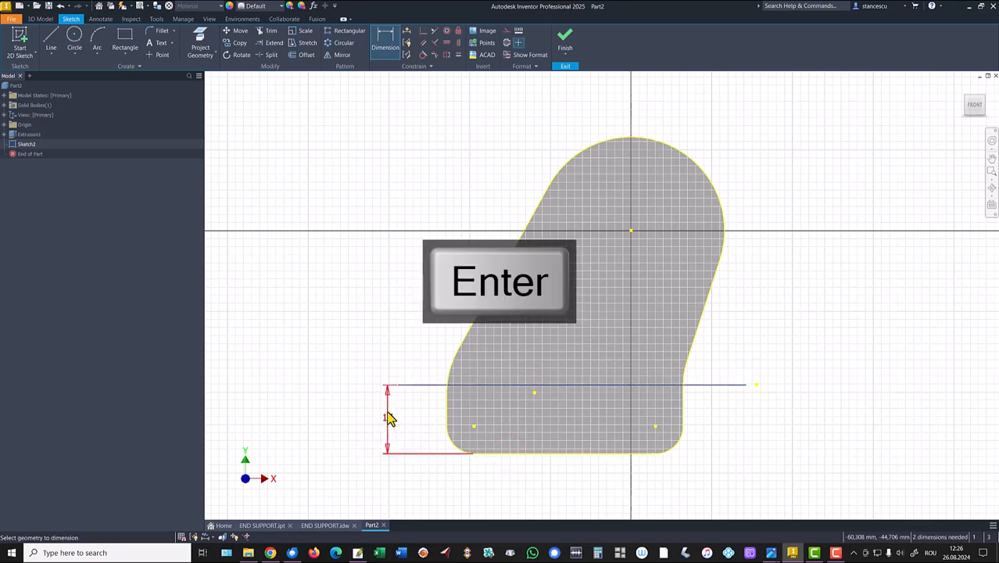
- Trim both ends of the horizontal line that extend past the body's outline and finish the sketch
click(271, 31)
click(428, 386)
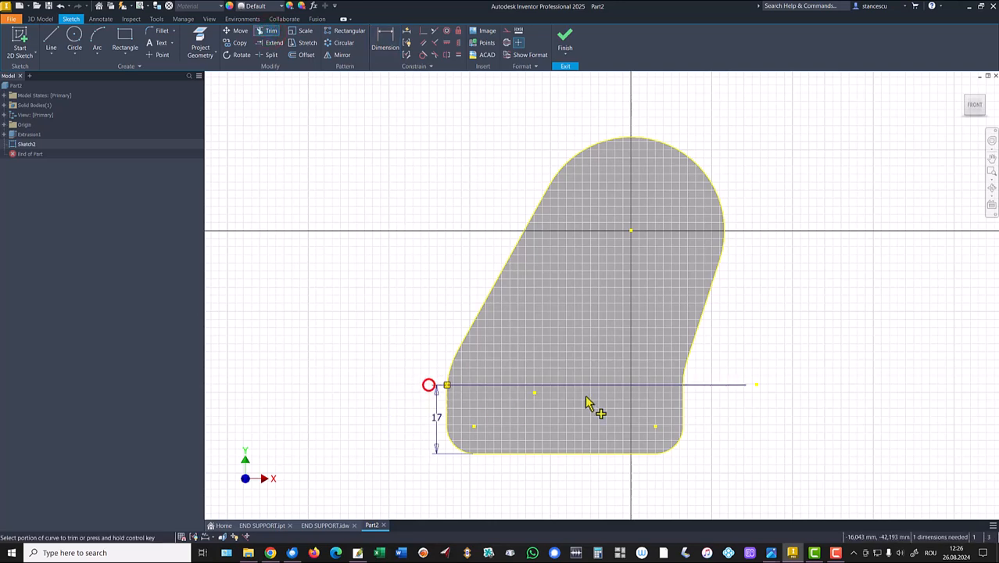
click(691, 388)
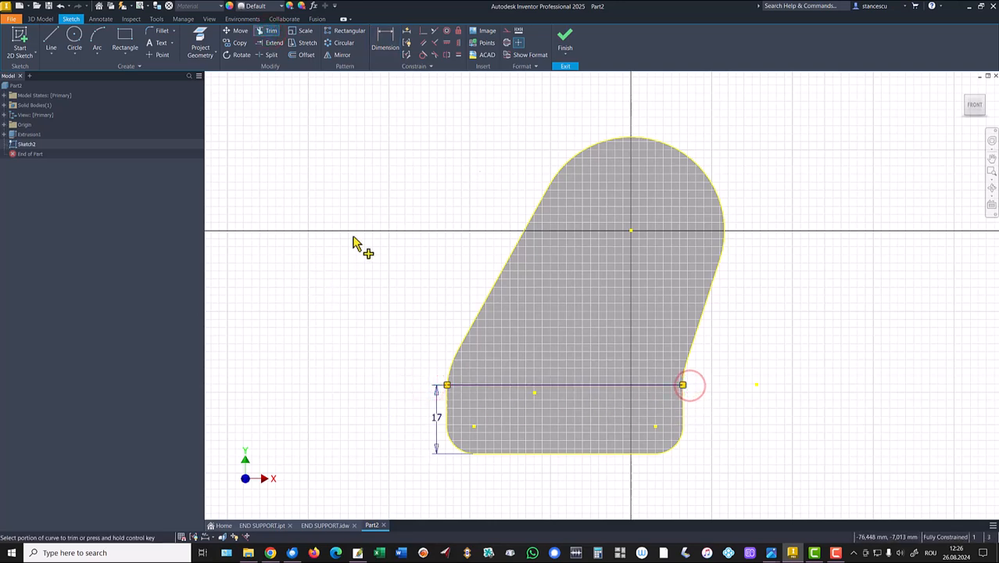
click(566, 39)
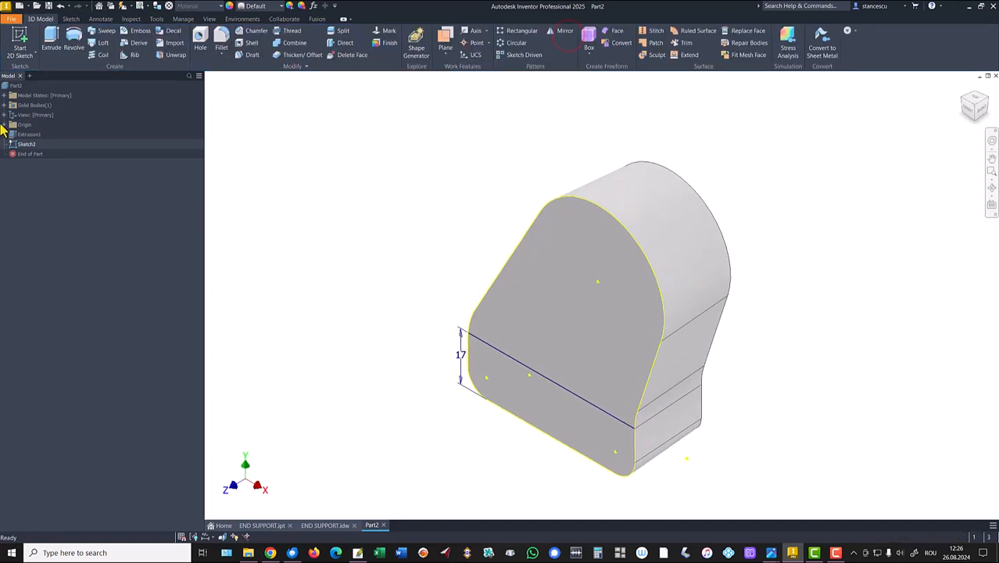
- Extrude the sketch region below the horizontal line as a cut into the body, with a distance of 25 mm-13
click(52, 36)
click(557, 432)
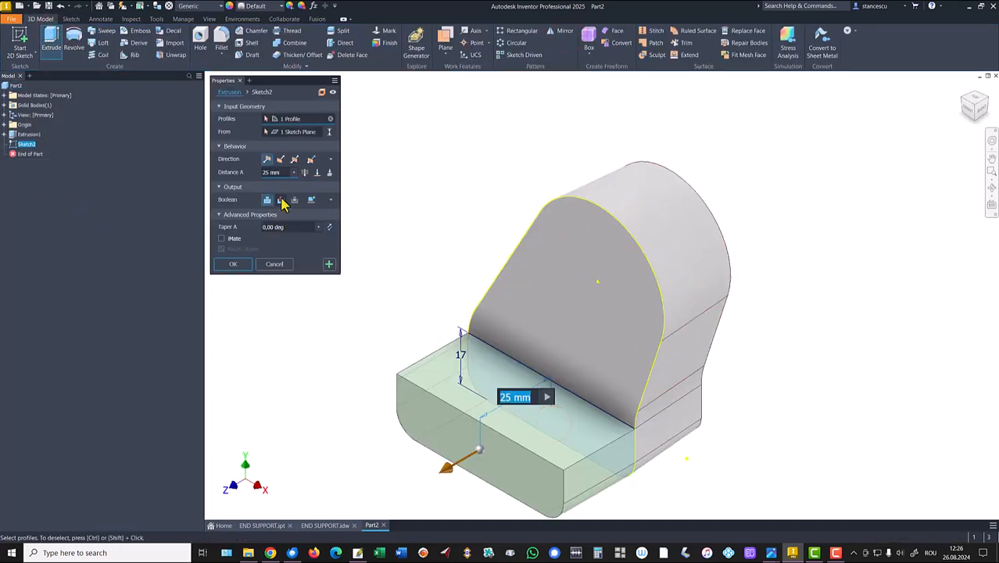
click(281, 200)
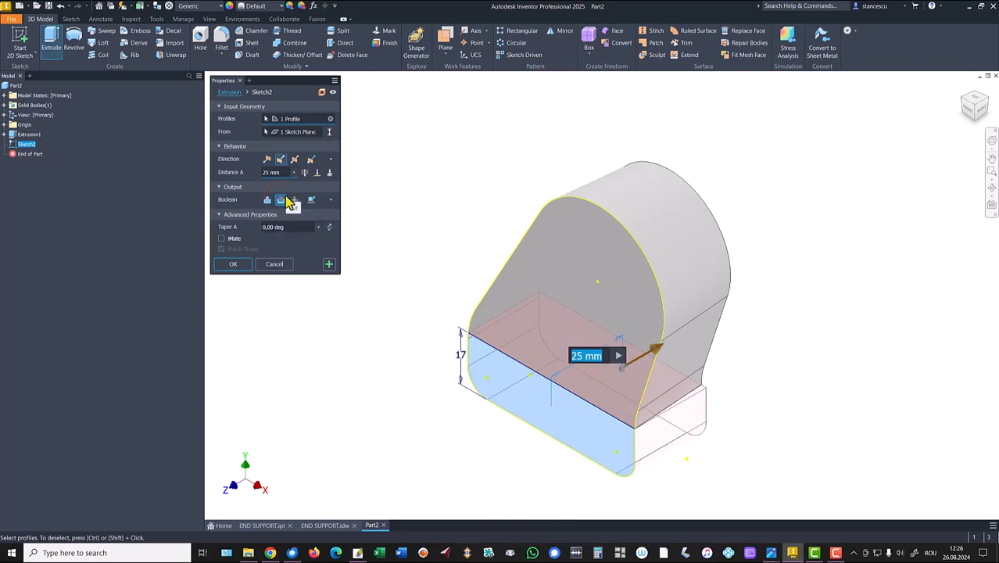
key(Right)
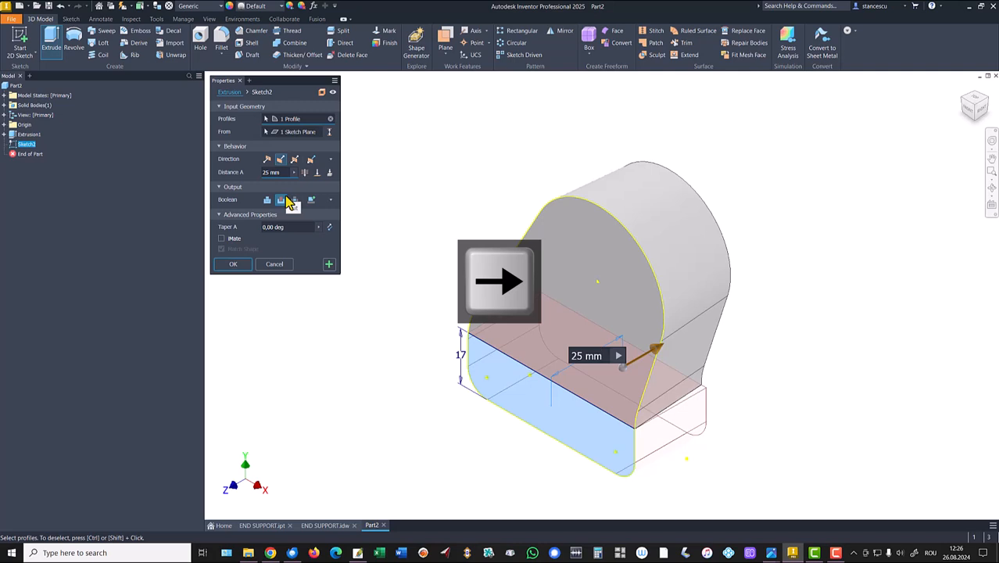
text(-13)
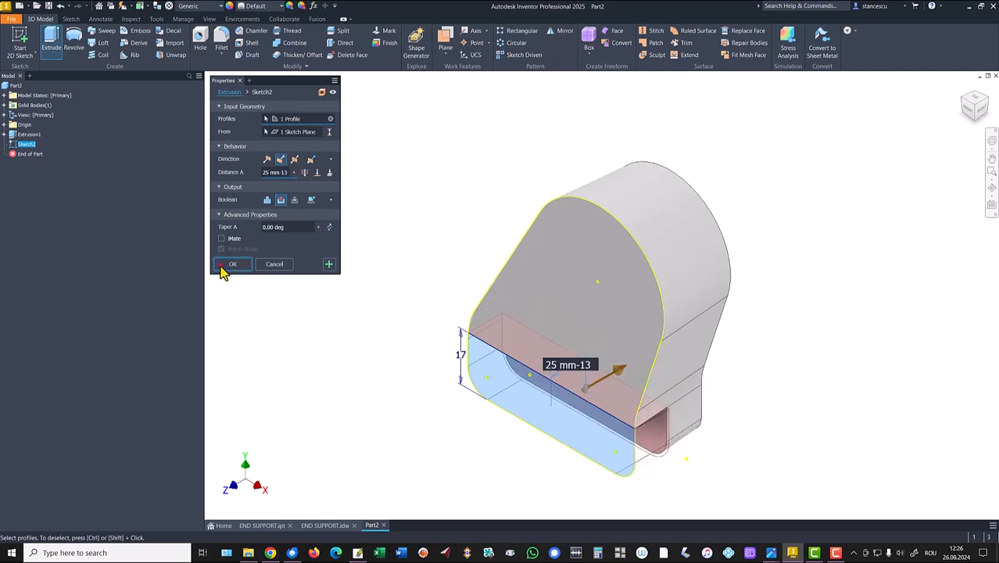
click(232, 265)
click(538, 444)
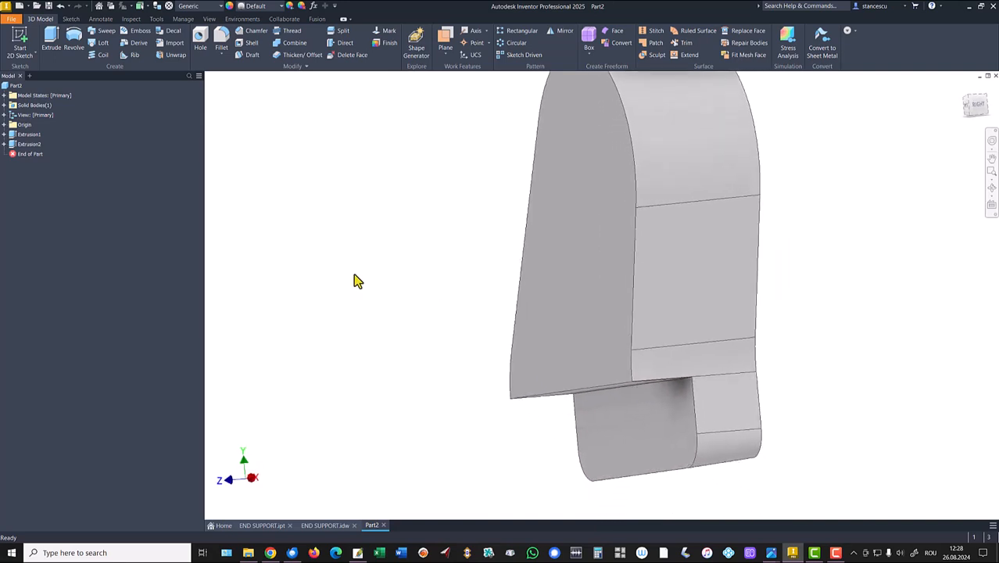
- Compare the stepped body with the END SUPPORT drawing and finished model, examining the front pocket's wall thicknesses and depth
key(Home)
key(F6)
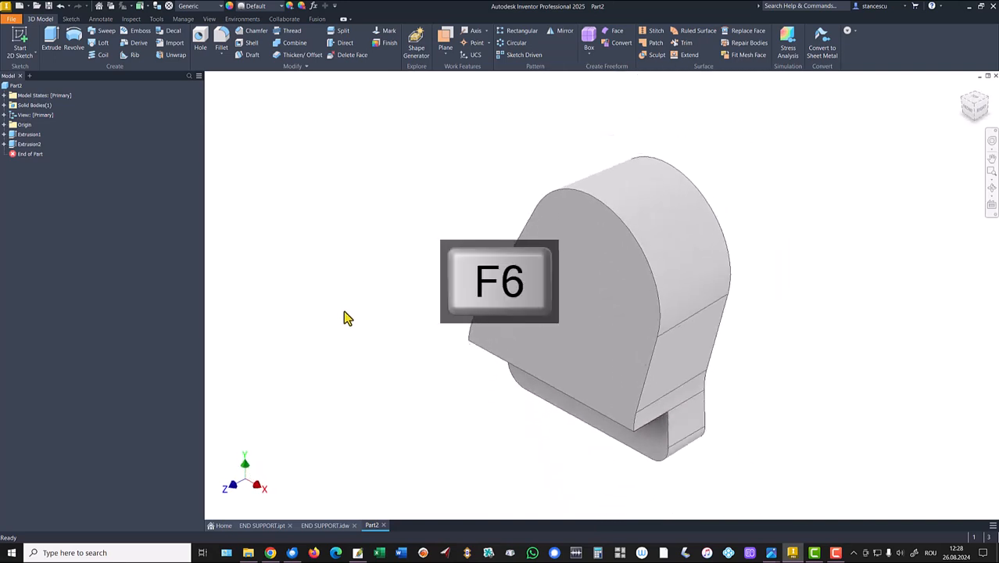
click(317, 526)
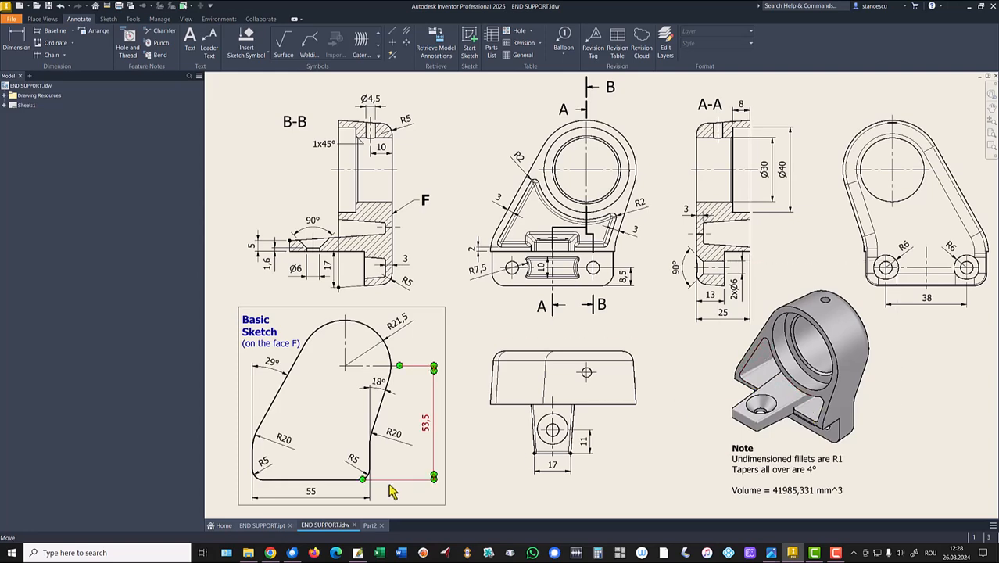
click(262, 526)
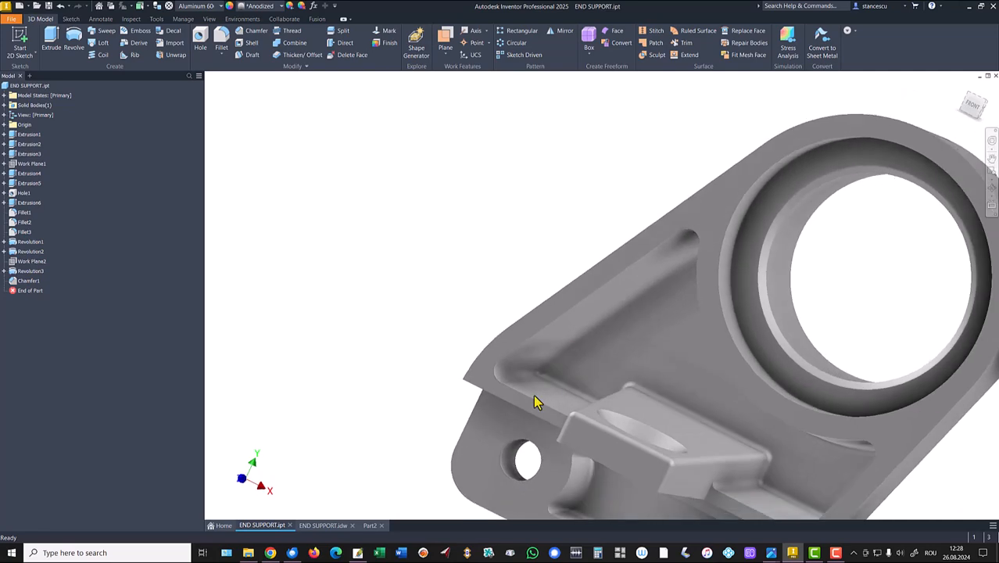
key(F6)
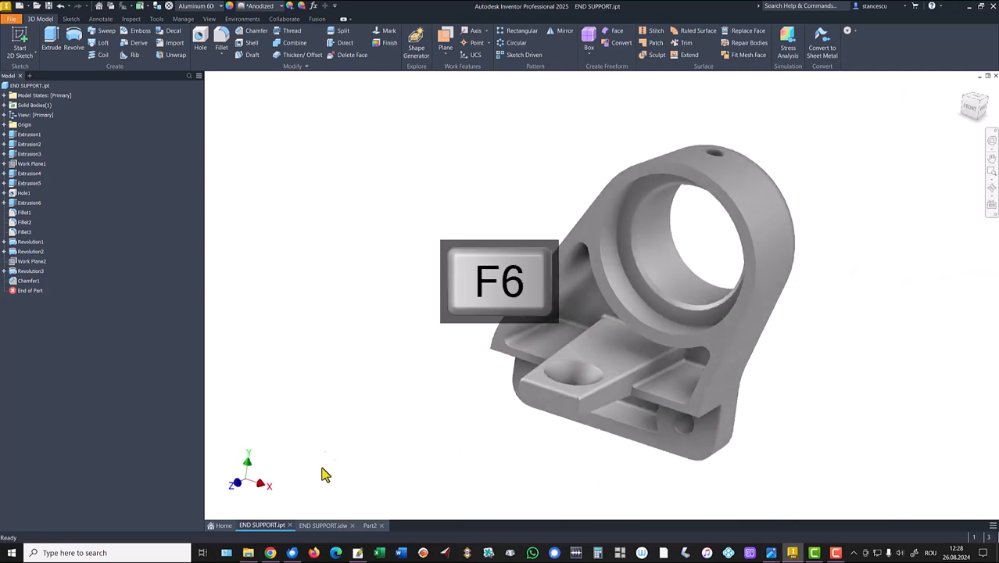
click(325, 526)
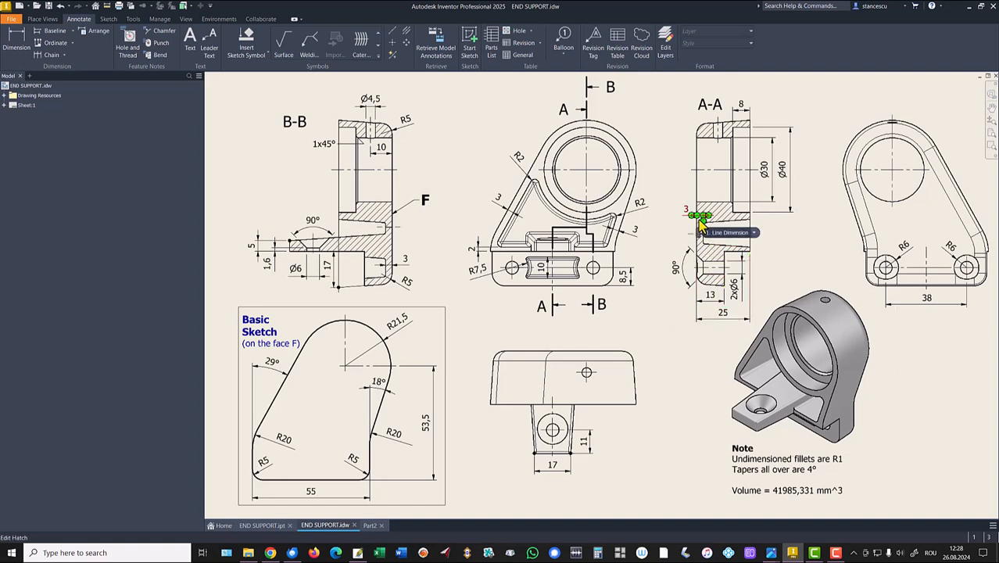
click(668, 312)
- Return to Part2 and start a new 2D sketch on the body's front face above the step
click(370, 525)
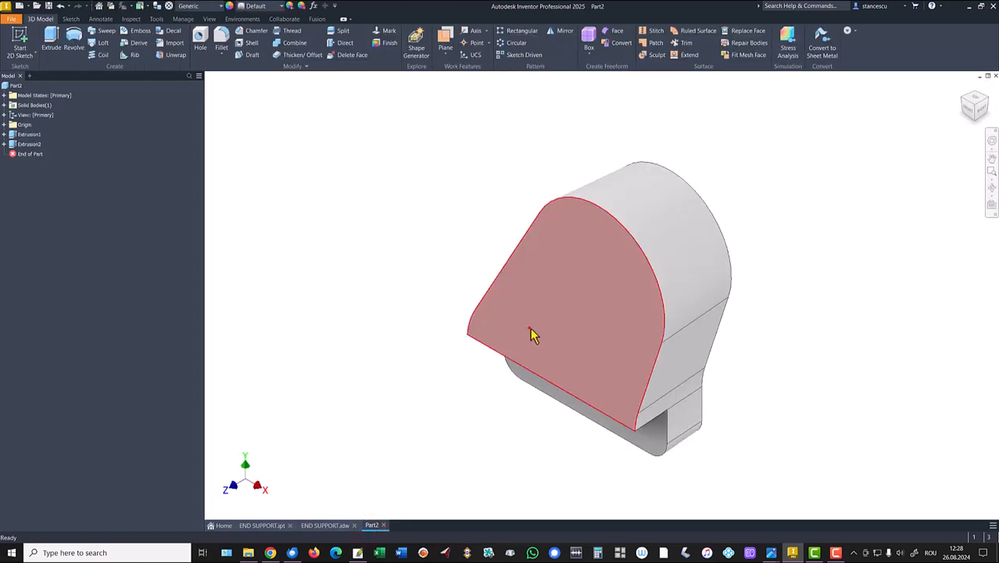
click(529, 328)
click(599, 324)
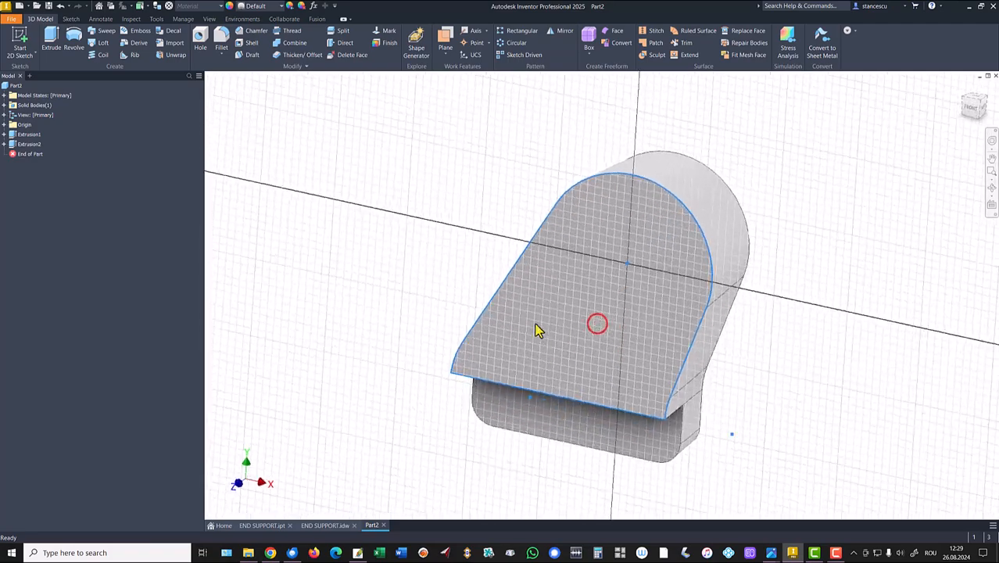
click(388, 195)
click(50, 41)
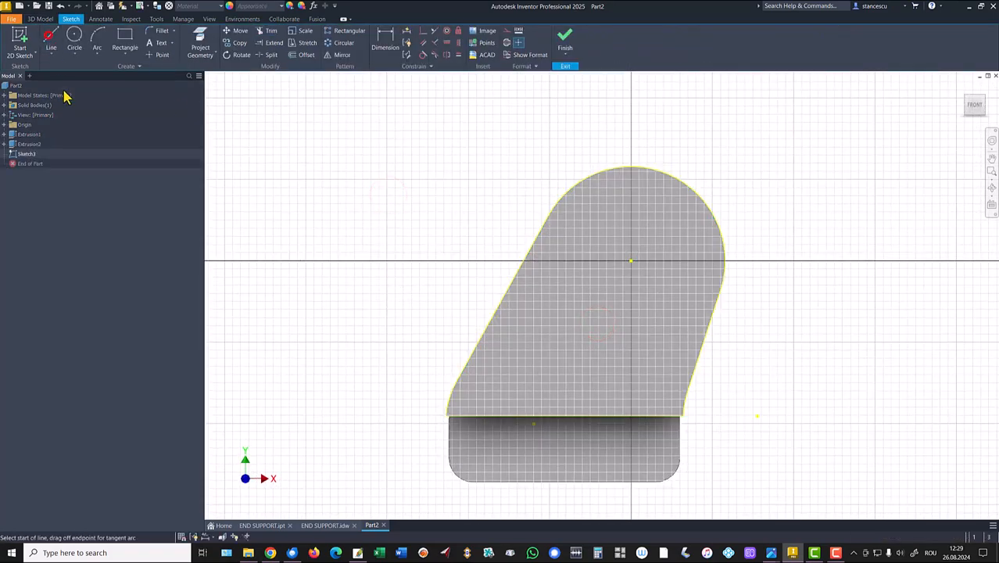
click(472, 399)
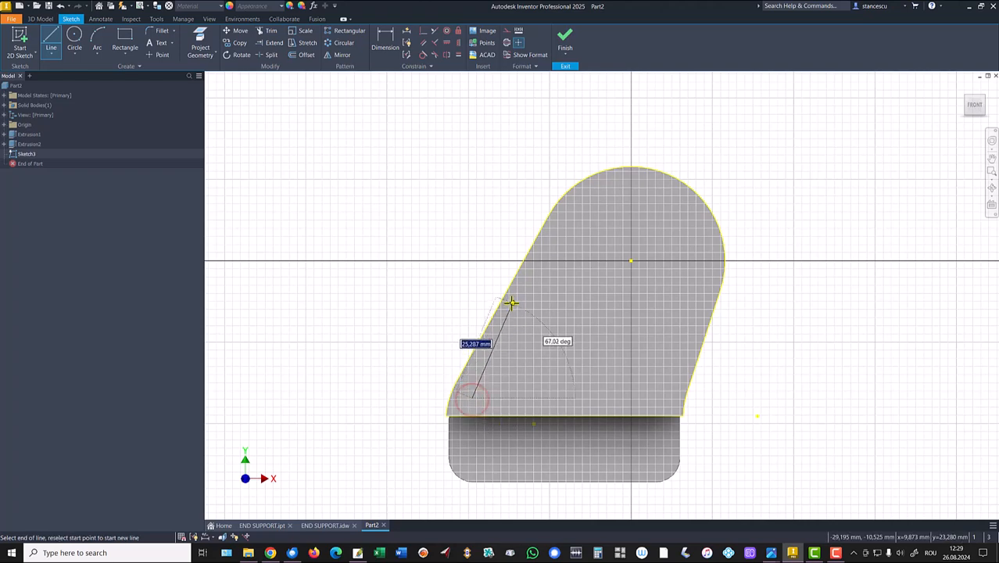
click(542, 276)
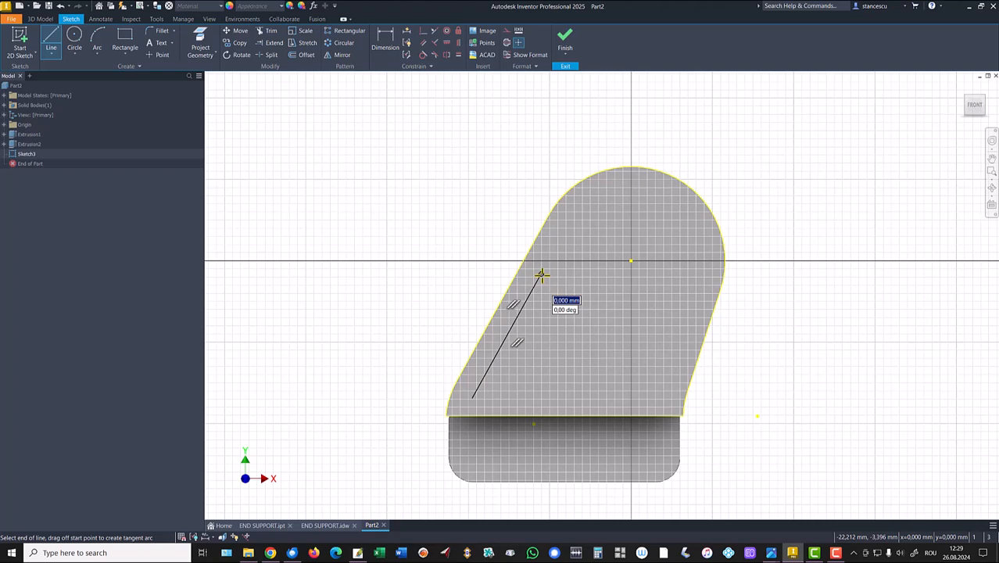
key(Escape)
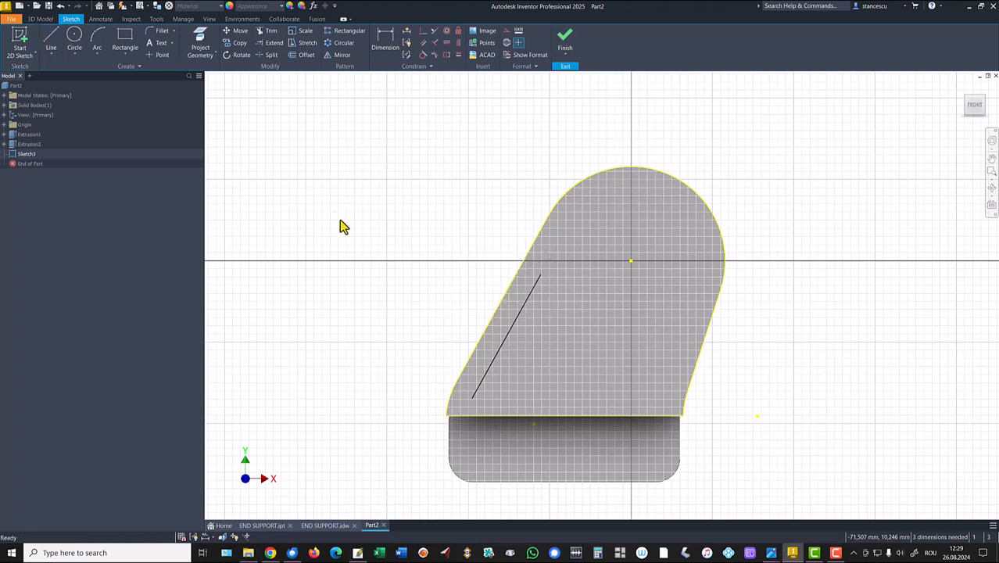
key(ctrl+z)
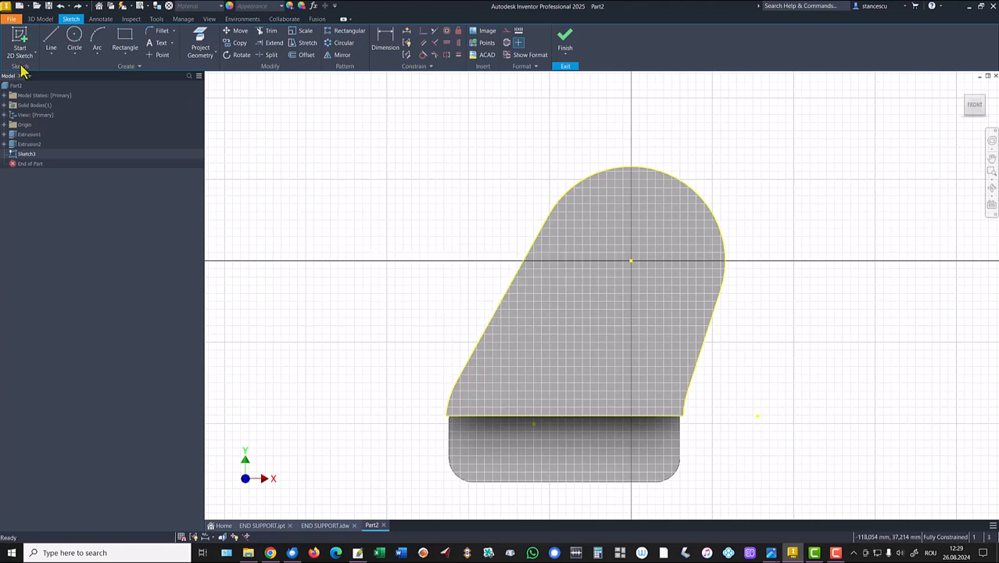
- Sketch a circle about 46 mm in diameter, centred on the origin and coinciding with the body's rounded top outline
click(76, 37)
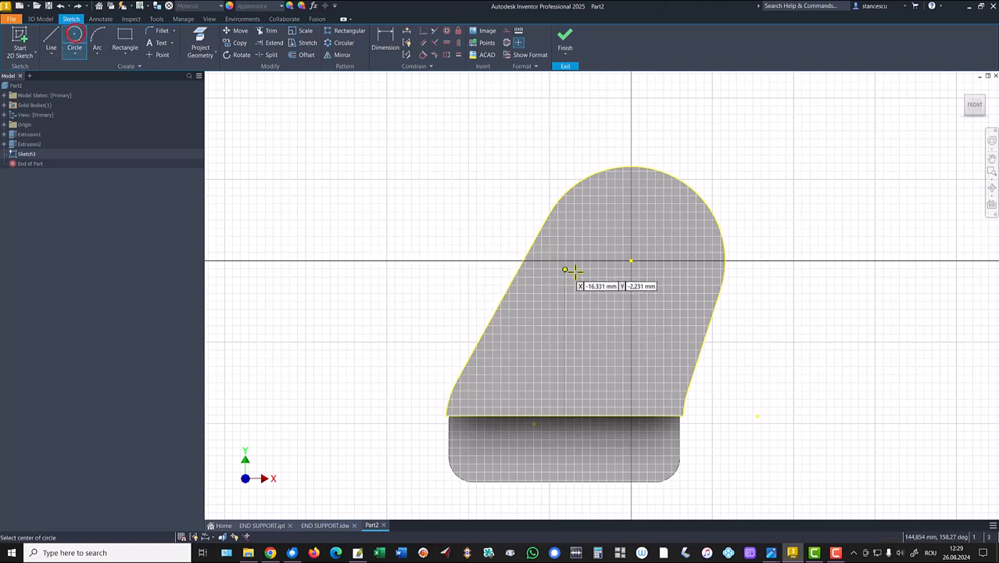
click(632, 260)
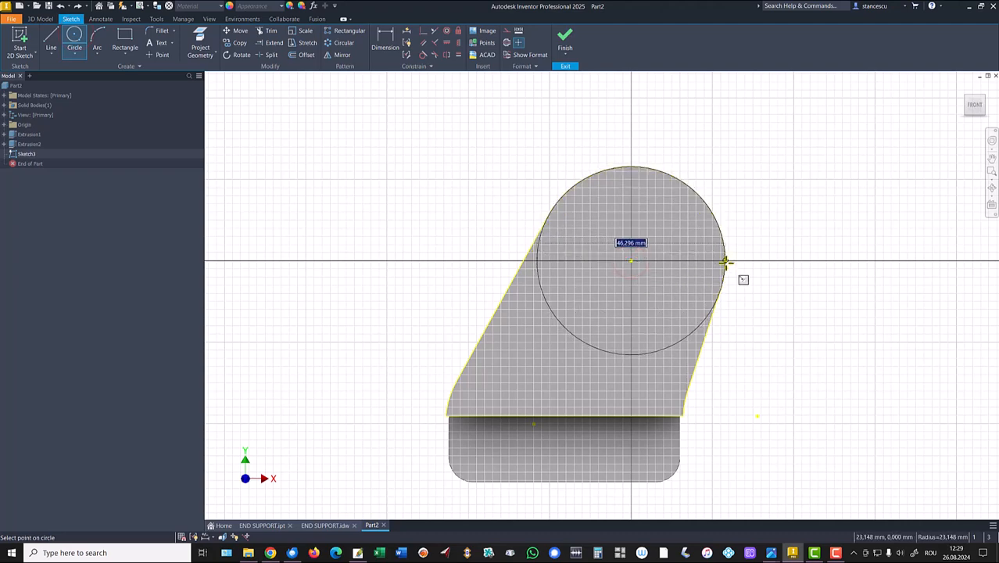
click(726, 263)
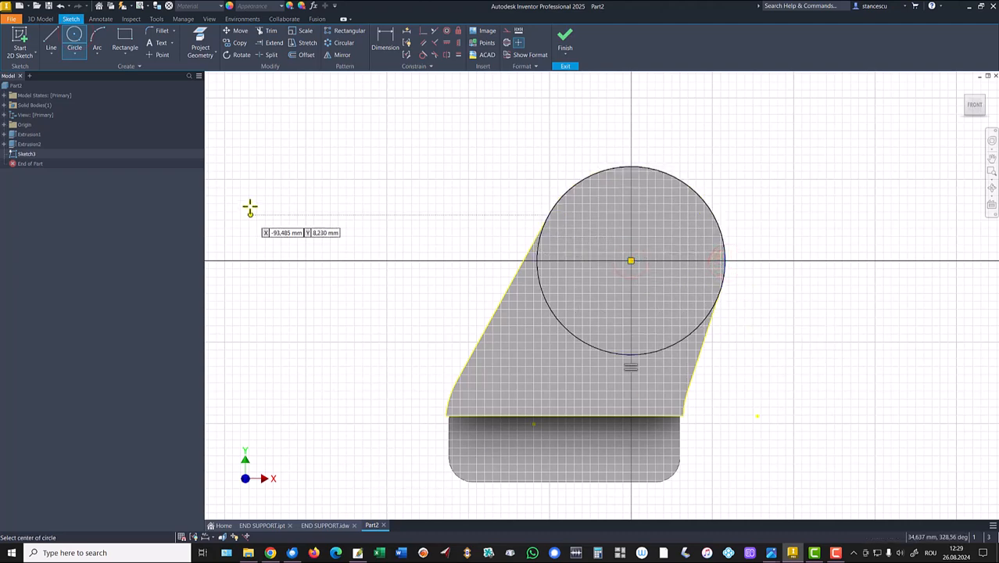
- Sketch three connected lines below the circle: one parallel to each slanted edge, ending on the circle, joined by a horizontal line about 46 mm long
click(43, 36)
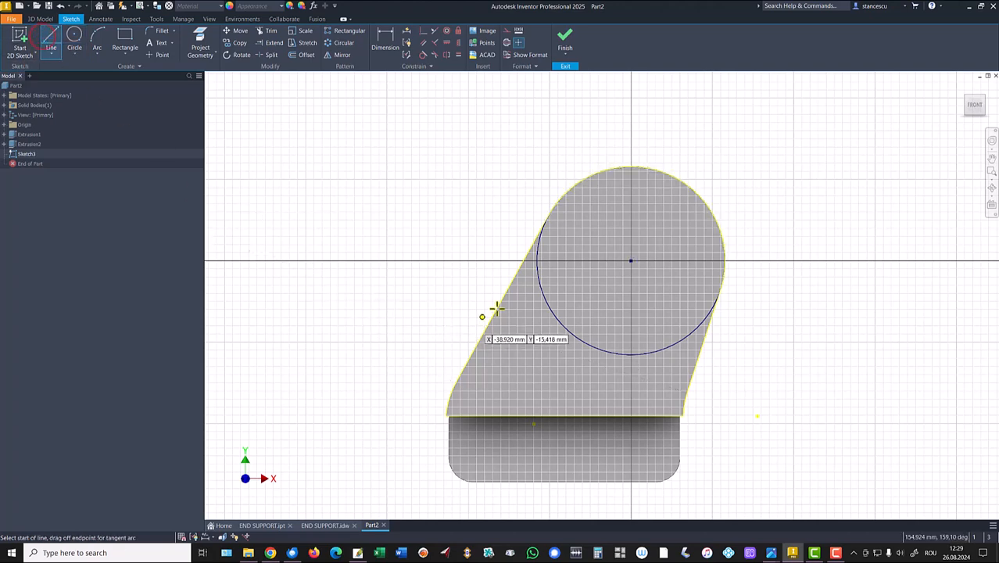
click(540, 286)
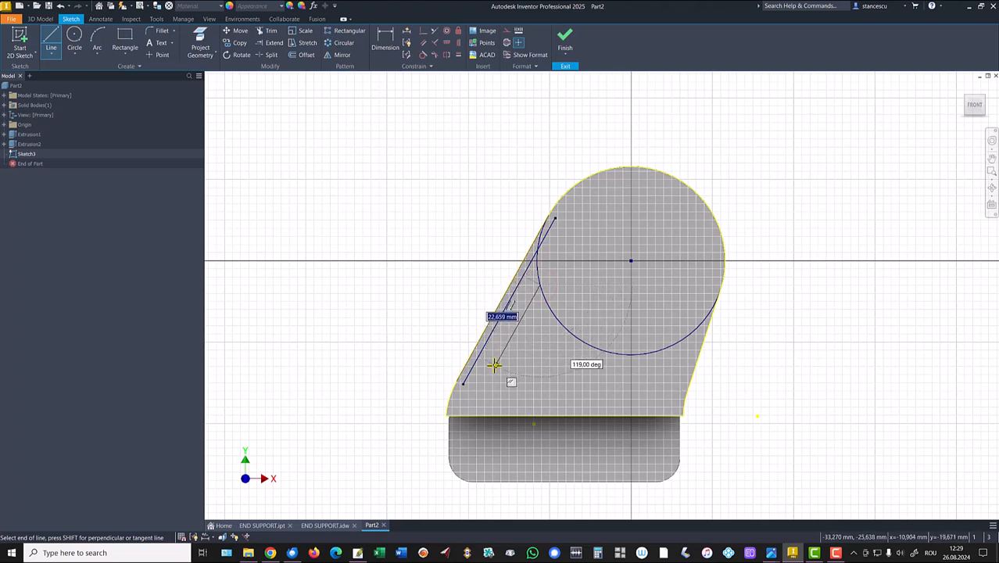
click(474, 403)
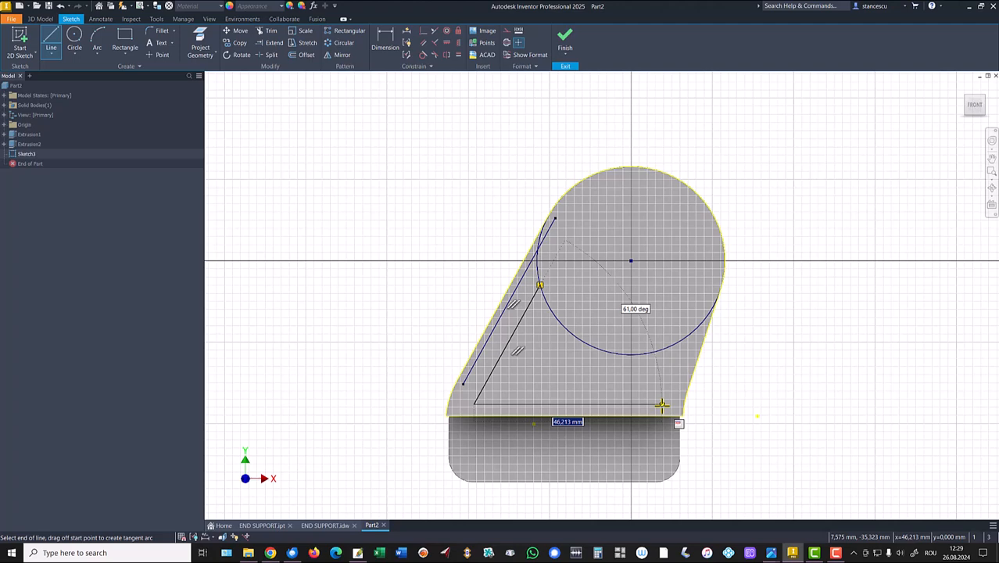
click(662, 404)
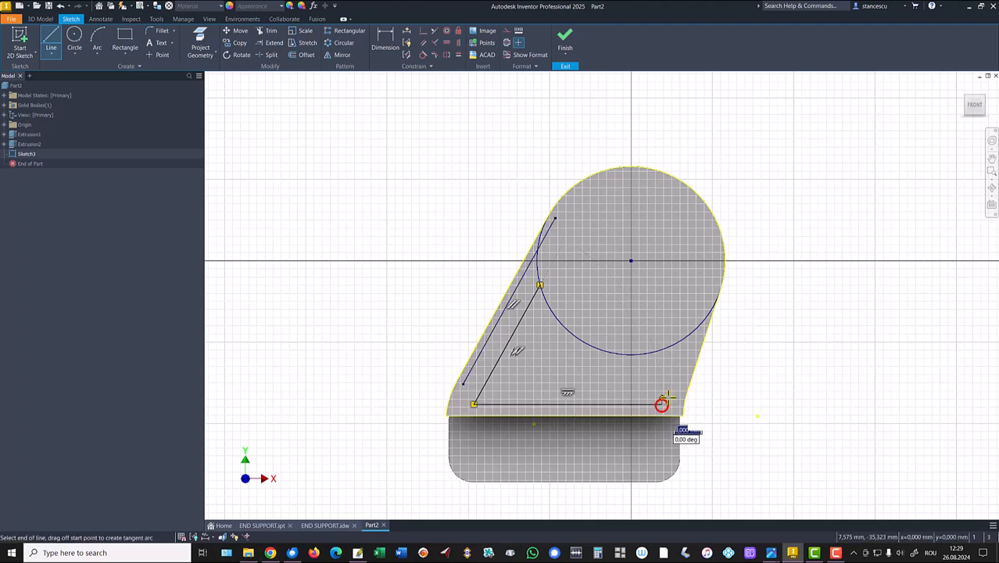
click(684, 341)
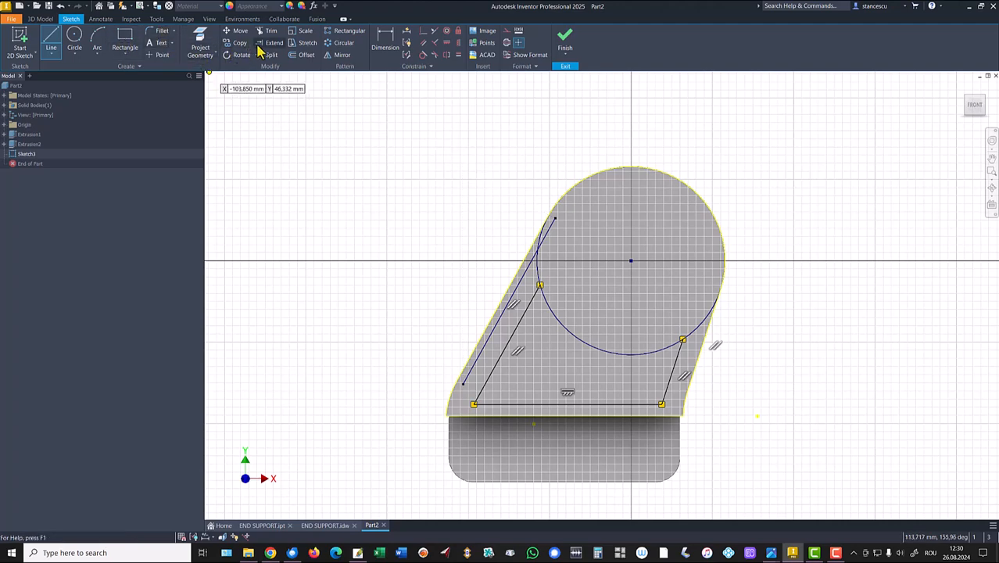
- Dimension each slanted pocket line 3 mm from the body's adjacent slanted edge
click(385, 39)
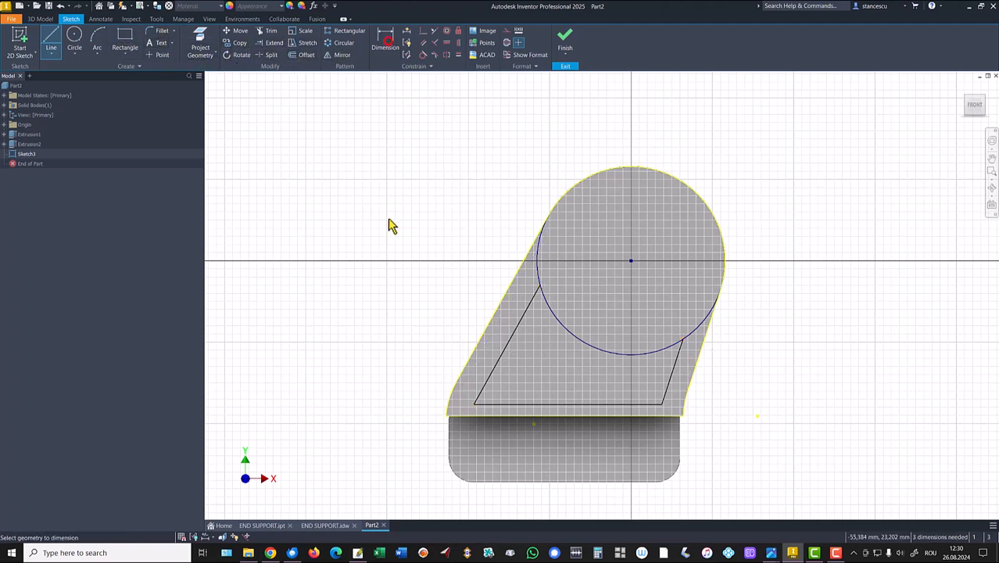
click(486, 346)
click(501, 358)
click(508, 332)
text(3)
key(Return)
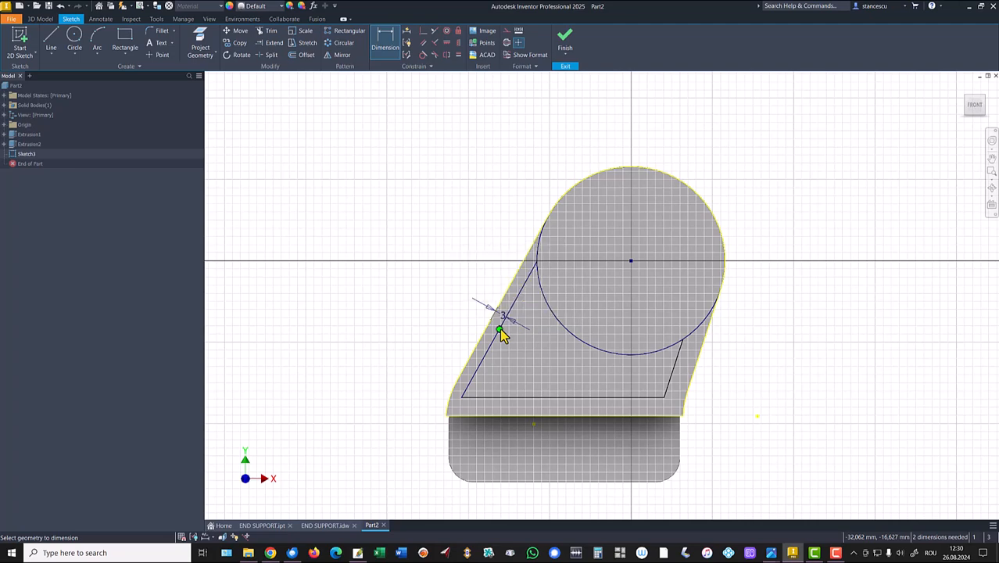
click(674, 357)
click(697, 361)
click(704, 379)
text(3)
key(Return)
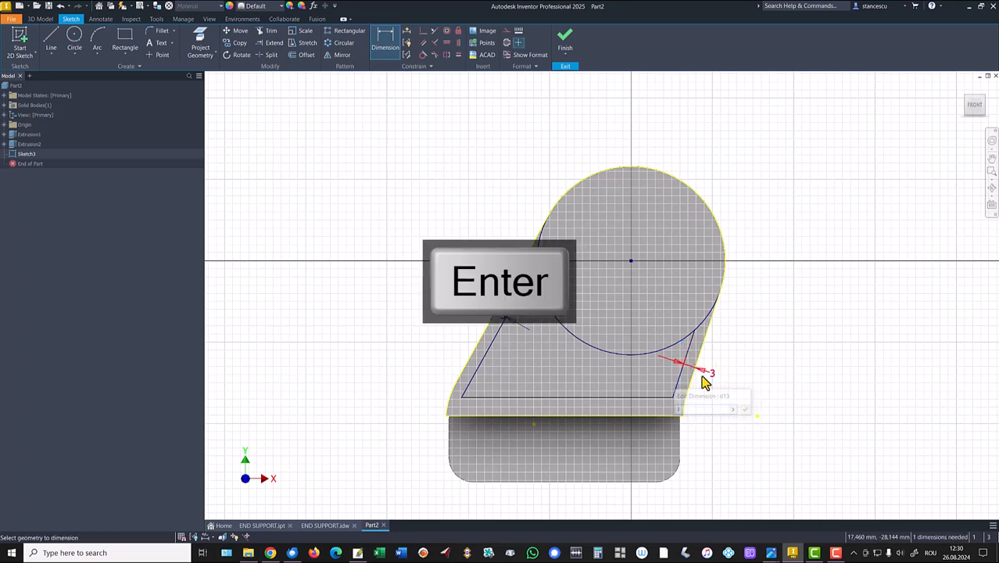
- Dimension the horizontal pocket line 2 mm from the front face's bottom edge
click(526, 398)
click(527, 416)
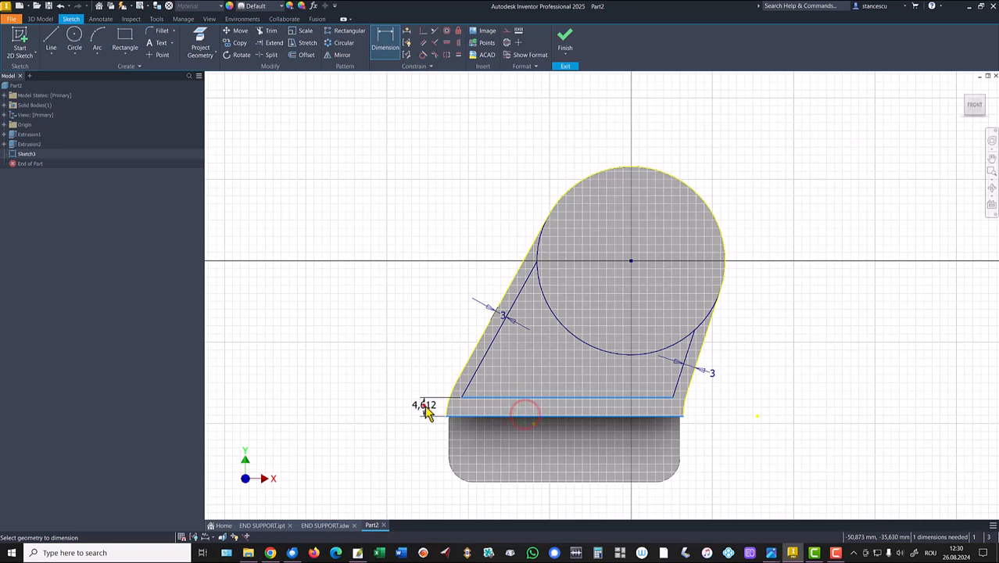
click(420, 412)
text(2)
key(Return)
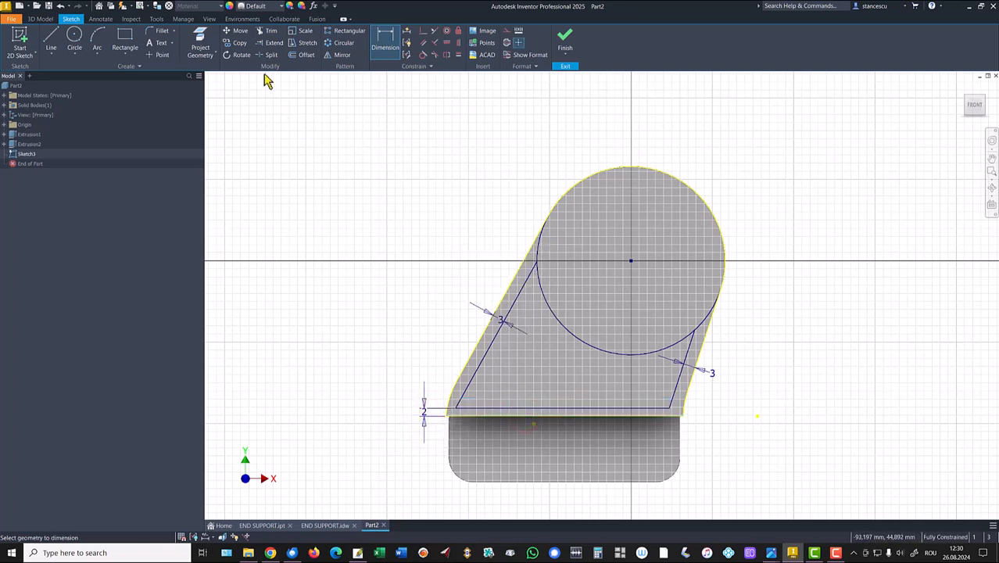
- Trim the circle outside the two slanted lines, keeping only the lower arc that closes the pocket profile
click(267, 32)
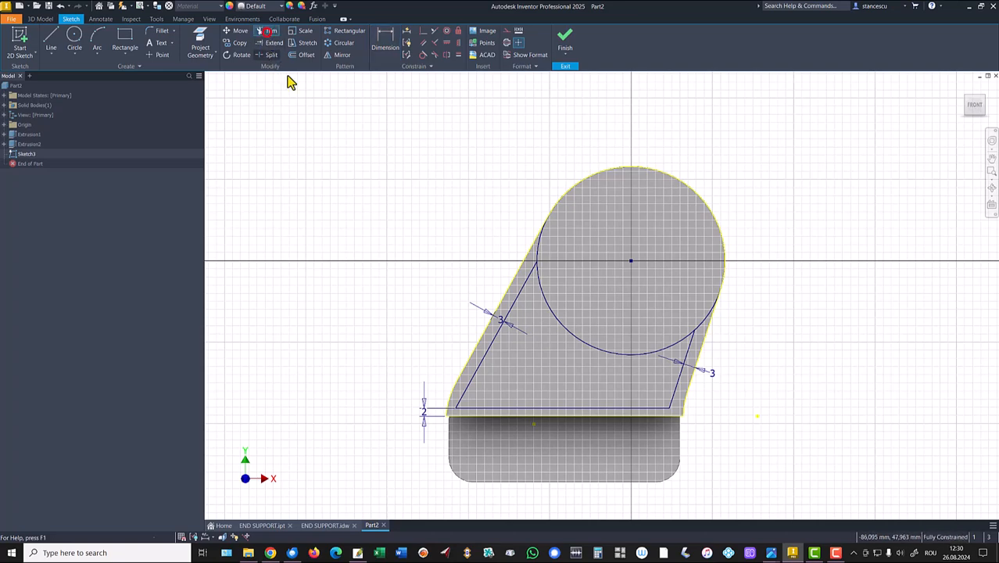
click(538, 257)
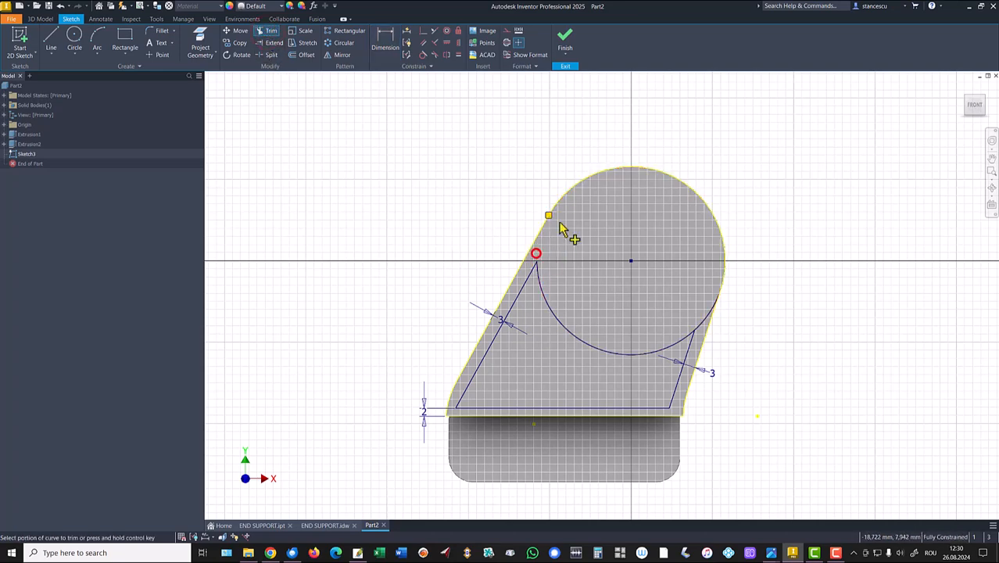
click(710, 321)
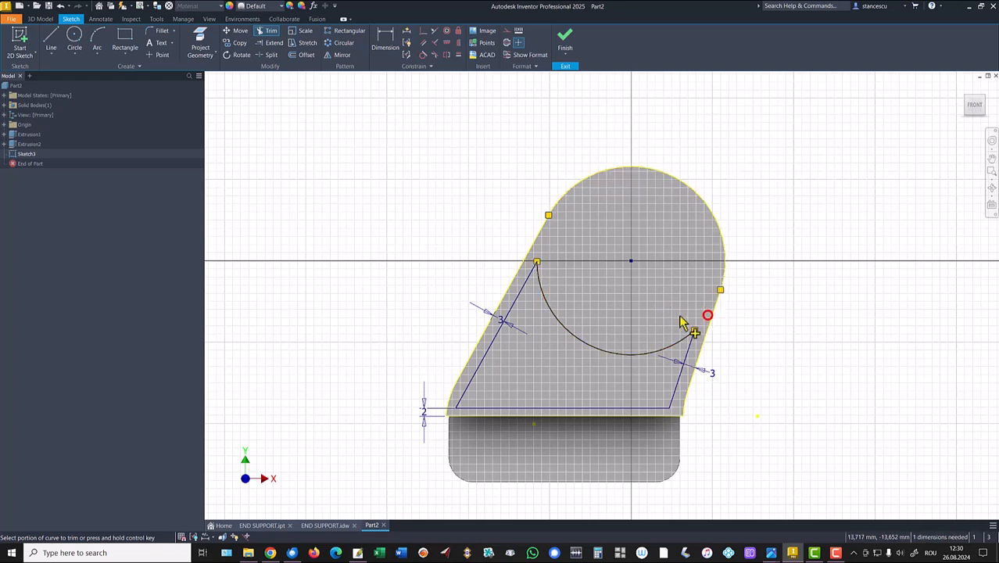
click(710, 205)
click(725, 264)
click(646, 172)
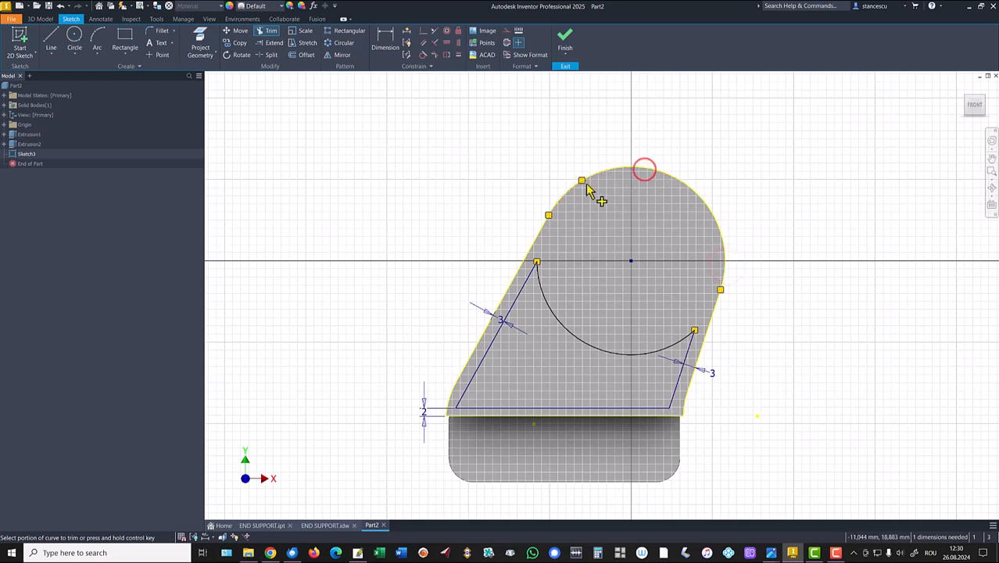
click(496, 175)
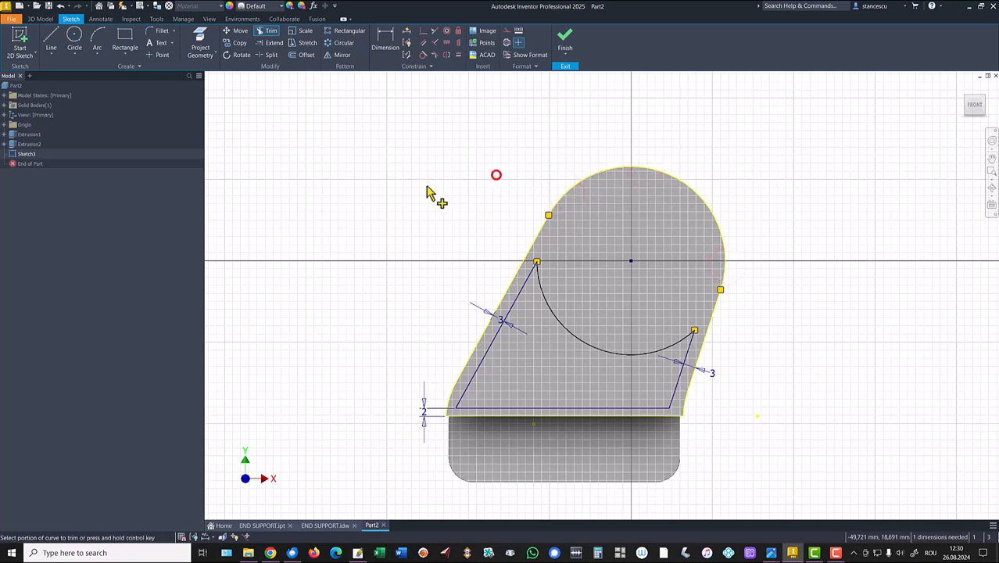
- Constrain the pocket's arc to the same radius as the rounded top edge of the body's front face
click(459, 55)
click(563, 334)
click(706, 213)
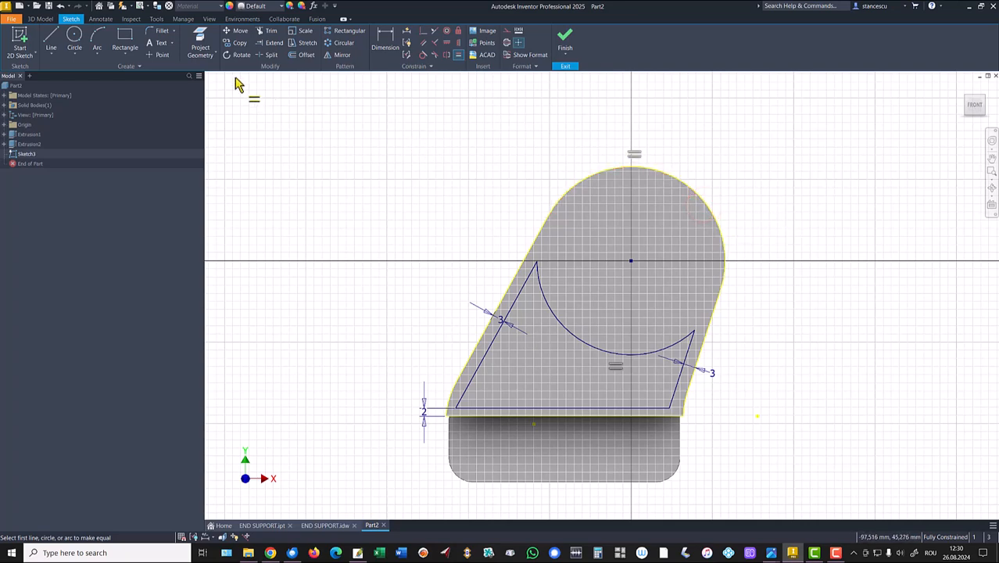
- Round all four corners of the pocket profile with 2 mm sketch fillets and finish the sketch
click(164, 33)
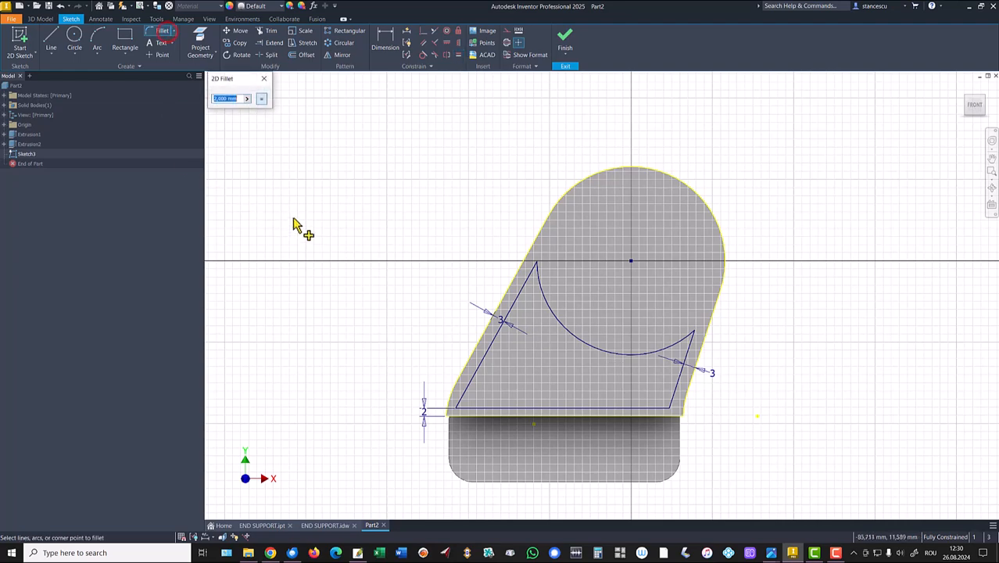
click(524, 292)
click(542, 294)
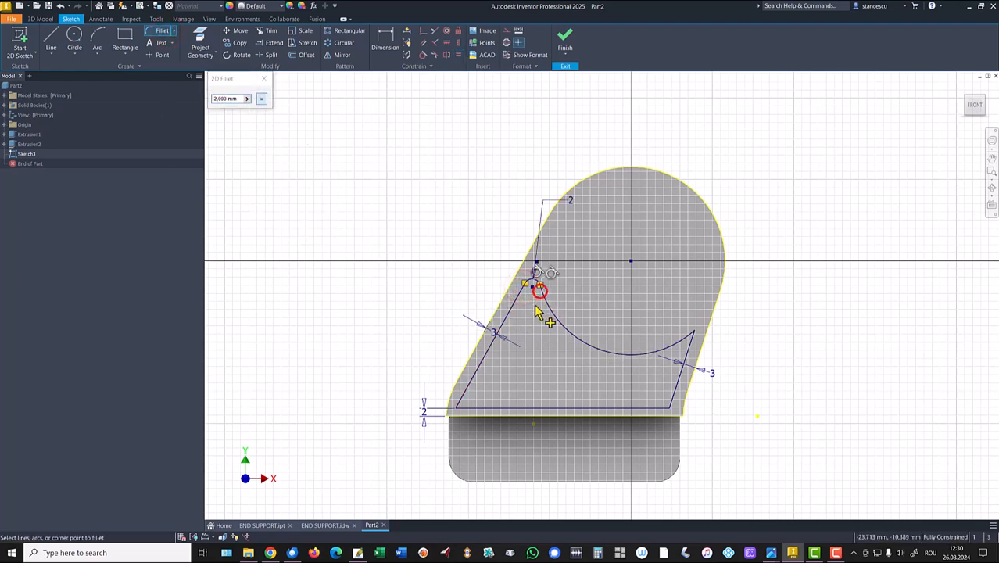
click(685, 361)
click(466, 395)
click(471, 406)
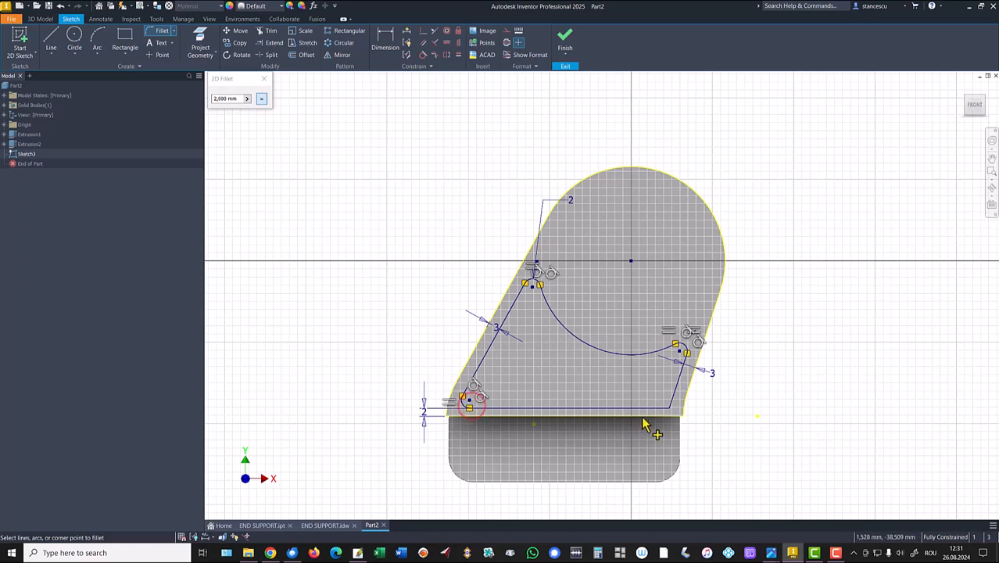
click(670, 412)
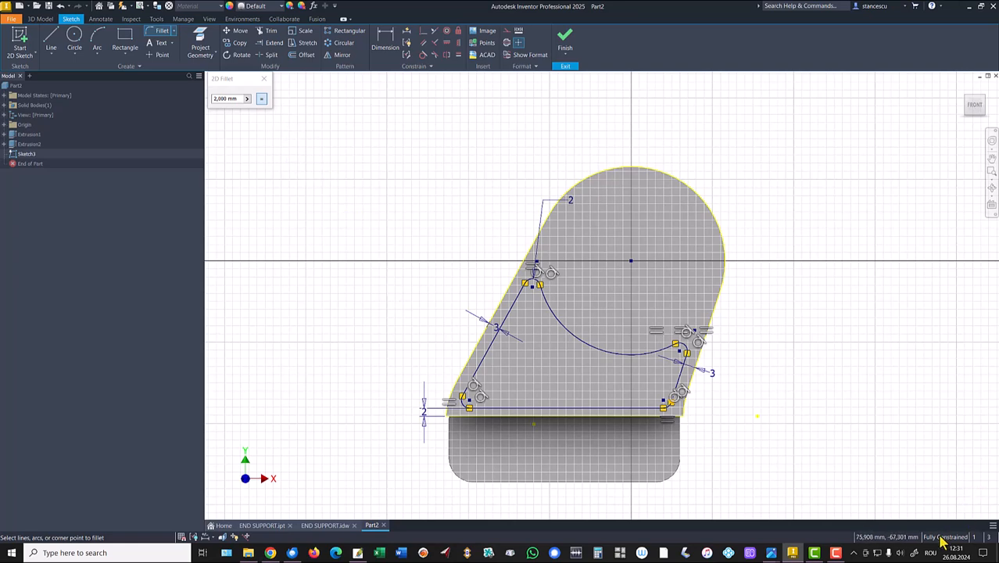
click(565, 40)
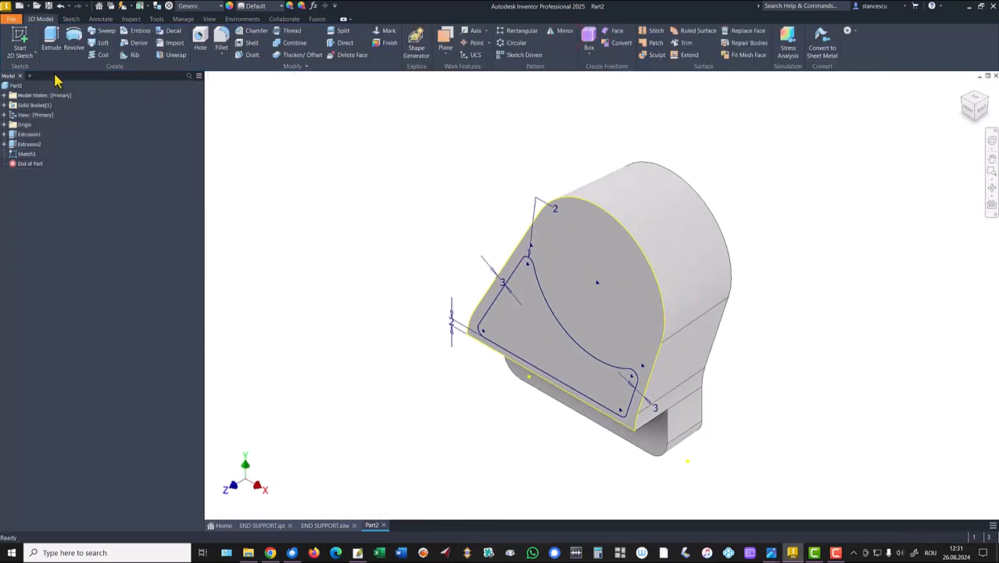
- Extrude the pocket profile as a cut into the body, with a distance of 25-3 mm and a taper of -4 degrees
click(51, 39)
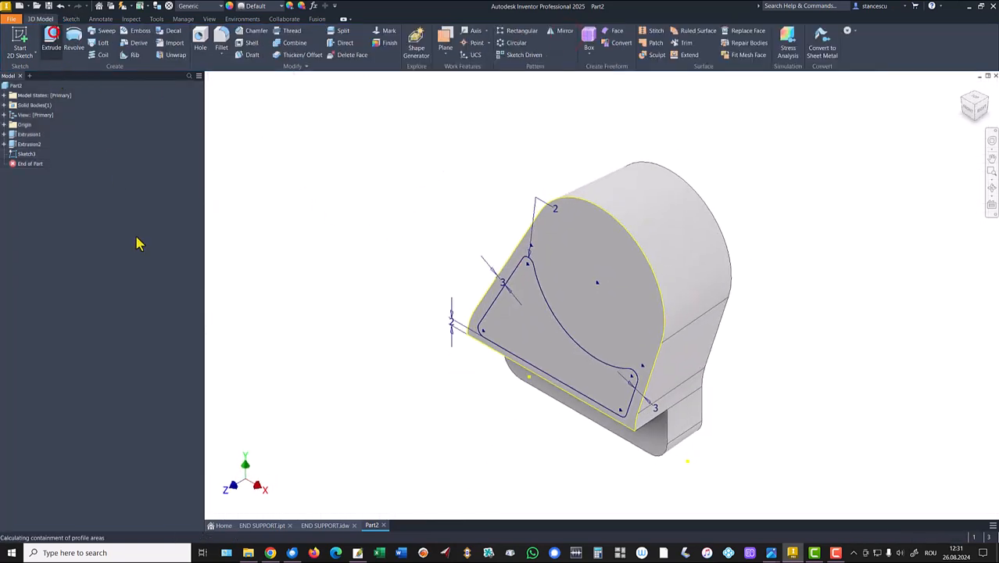
click(535, 341)
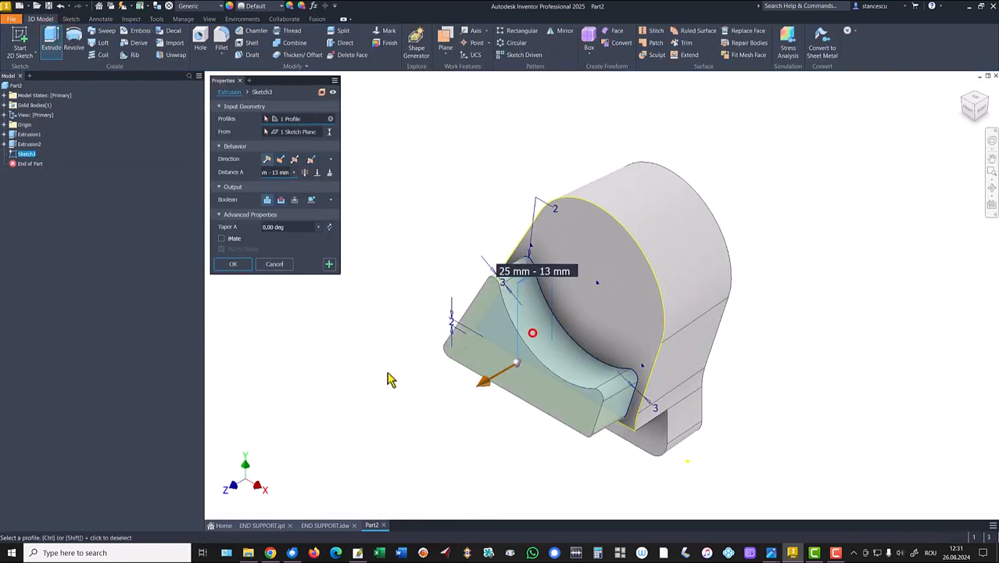
click(281, 199)
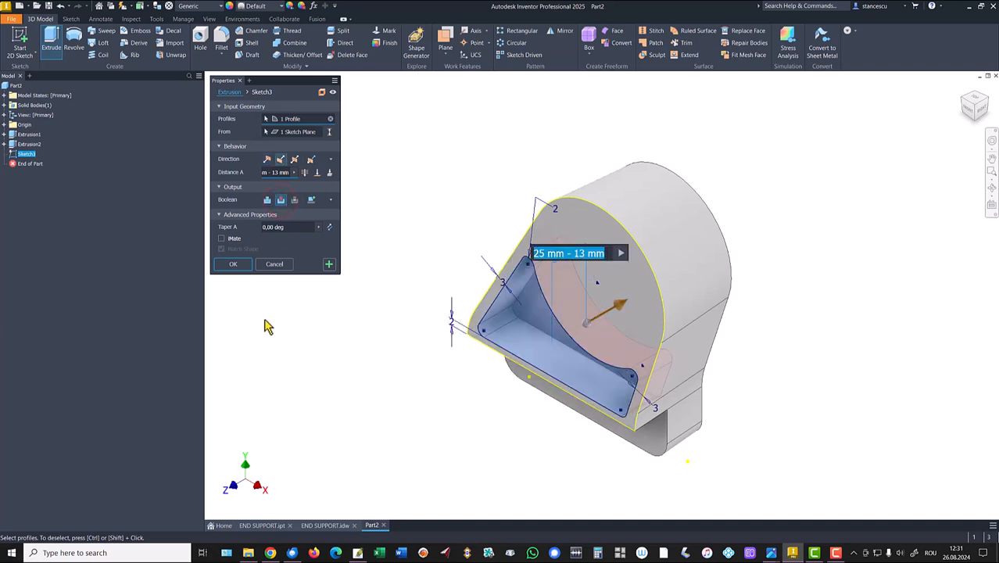
text(25)
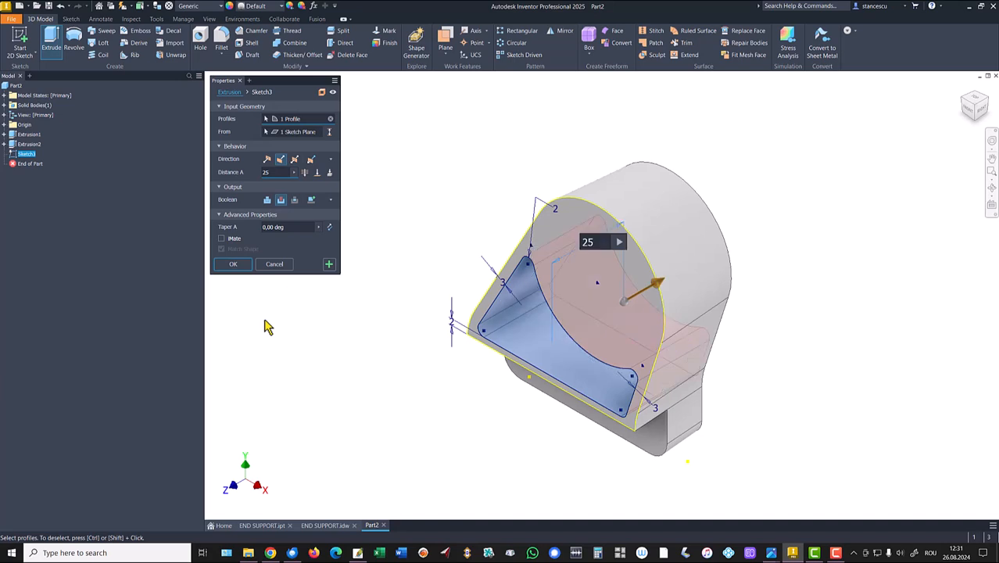
text(-3)
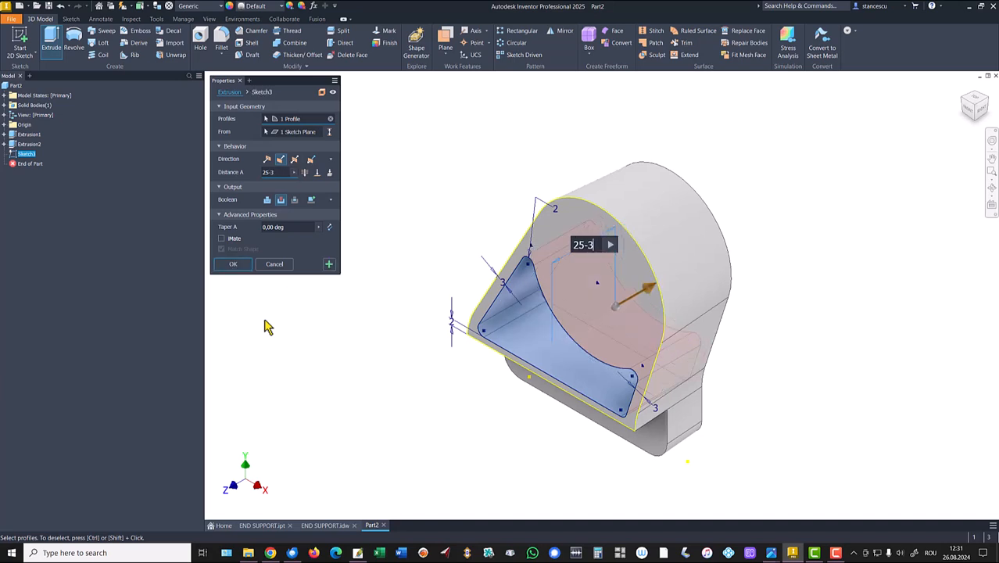
click(266, 226)
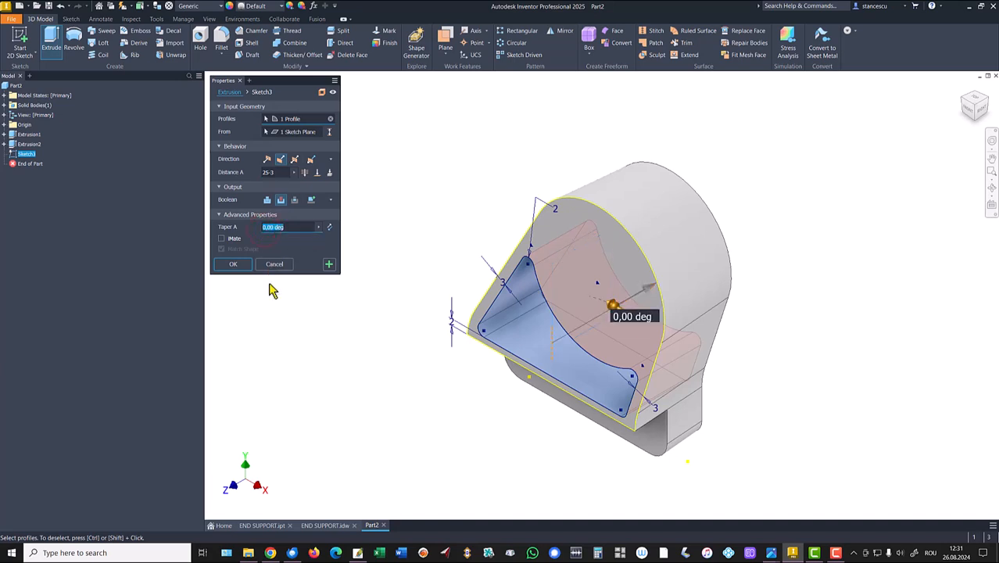
text(-4)
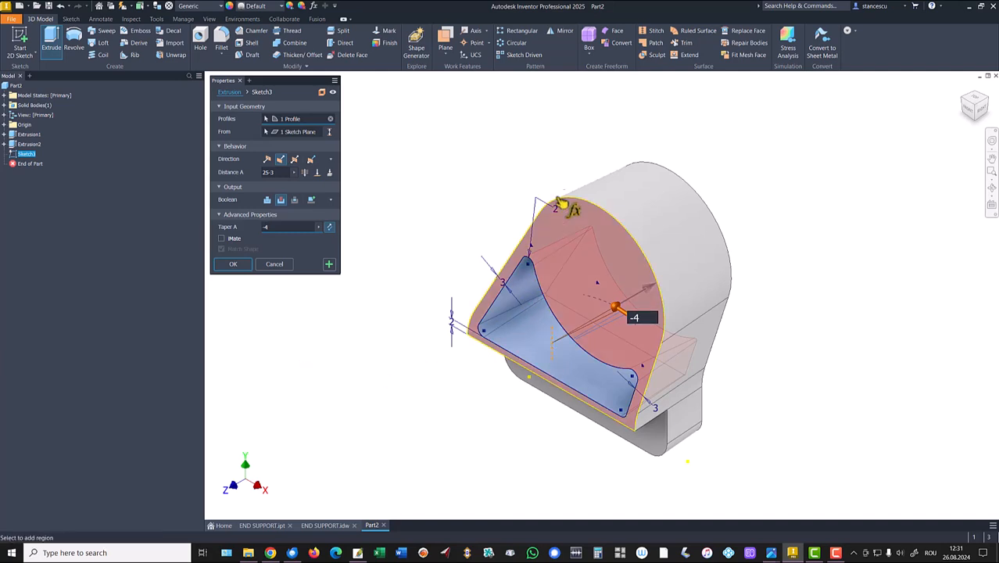
click(244, 266)
click(362, 390)
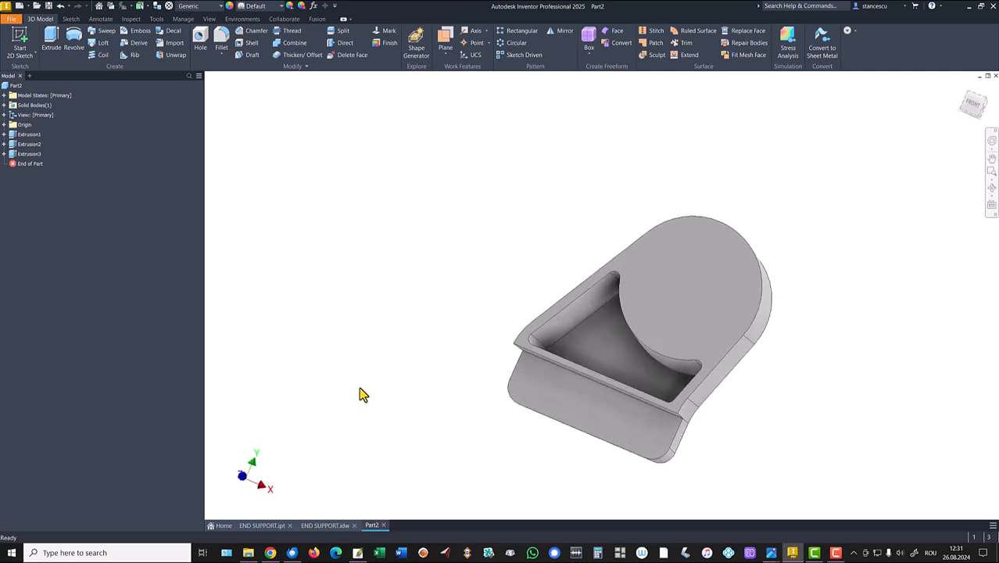
key(F6)
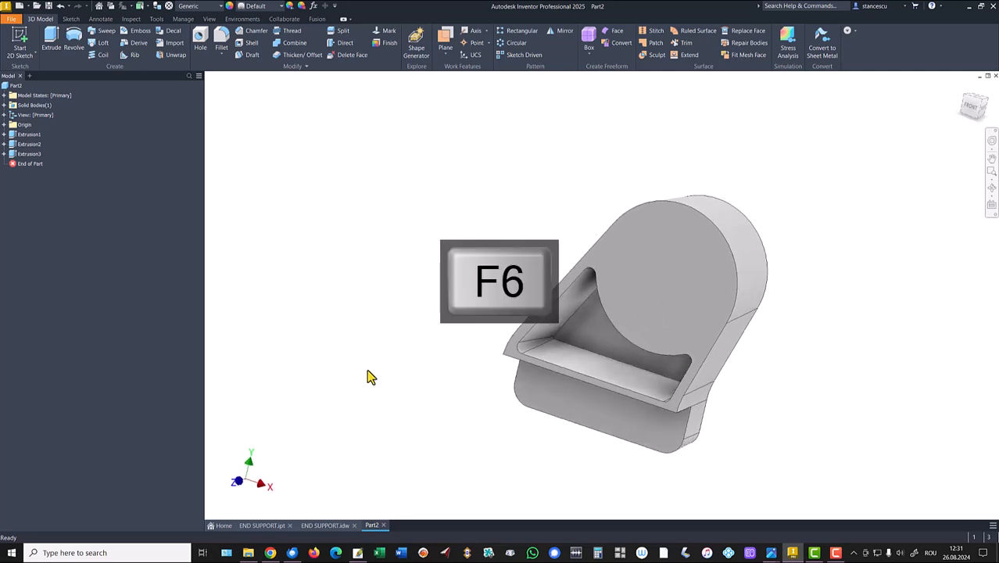
- Check the tab dimensions on the END SUPPORT drawing and create a work plane offset -48 mm from the part's back face
click(332, 526)
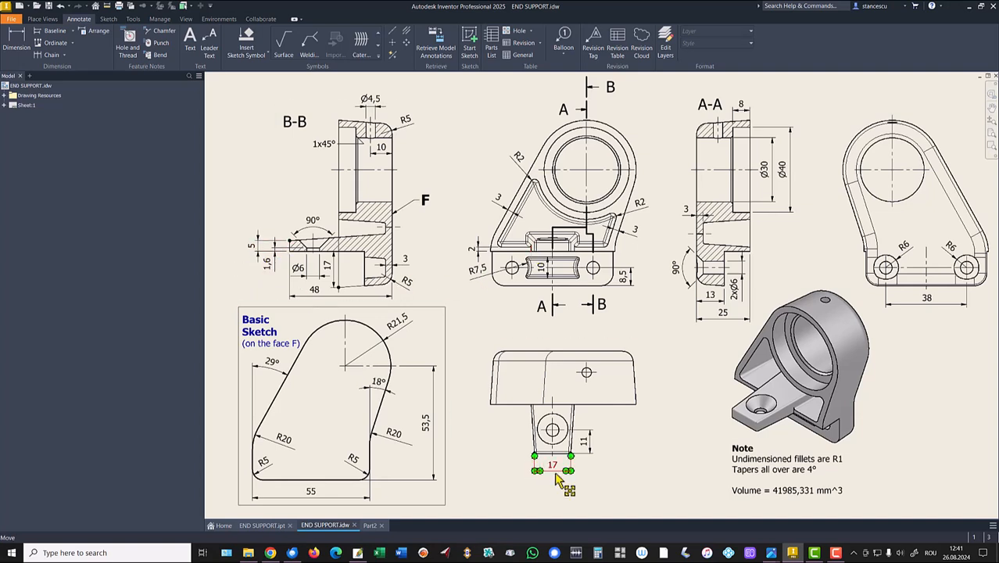
click(371, 526)
click(380, 255)
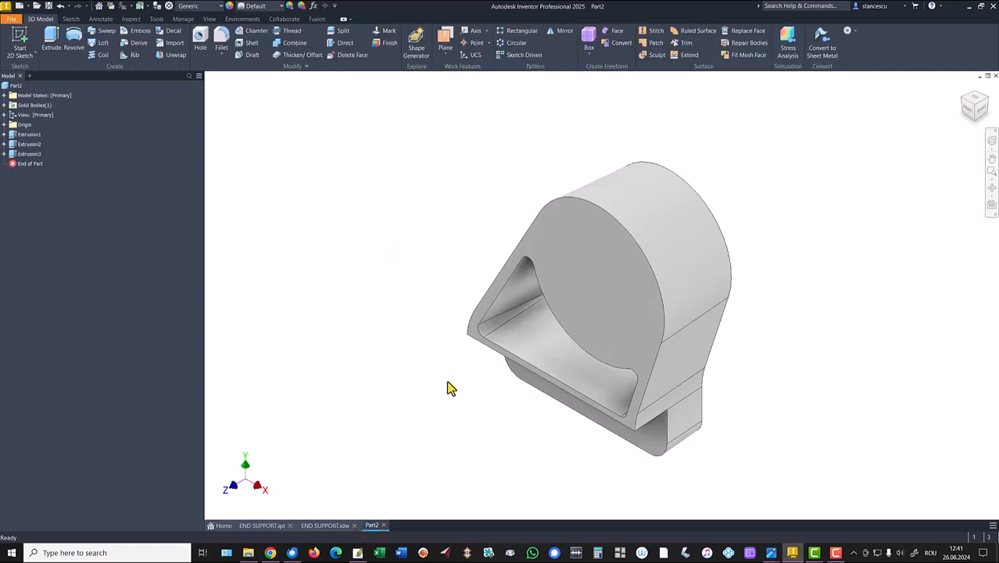
click(443, 45)
shift+middle_drag(761, 159, 632, 307)
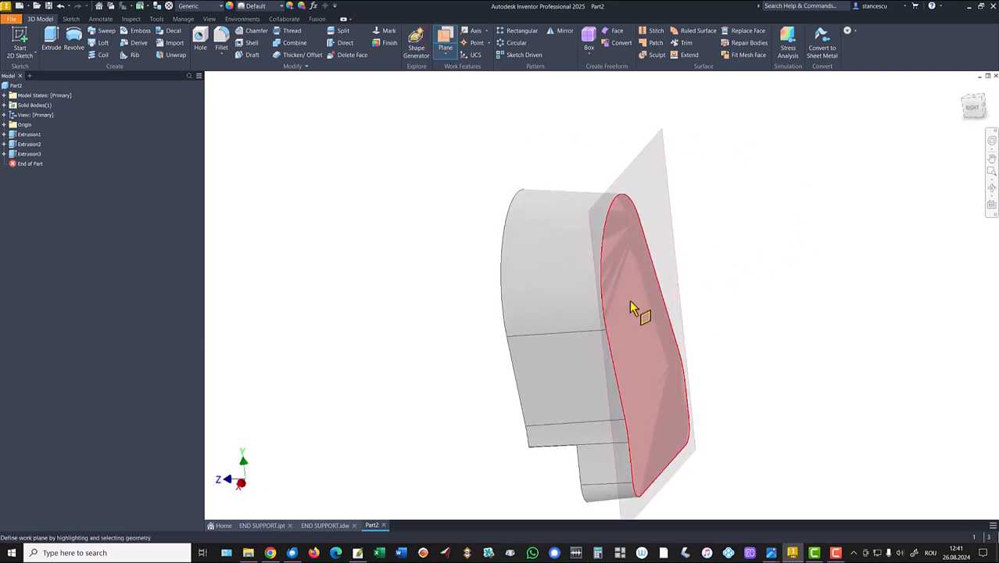
click(632, 307)
drag(631, 306, 555, 322)
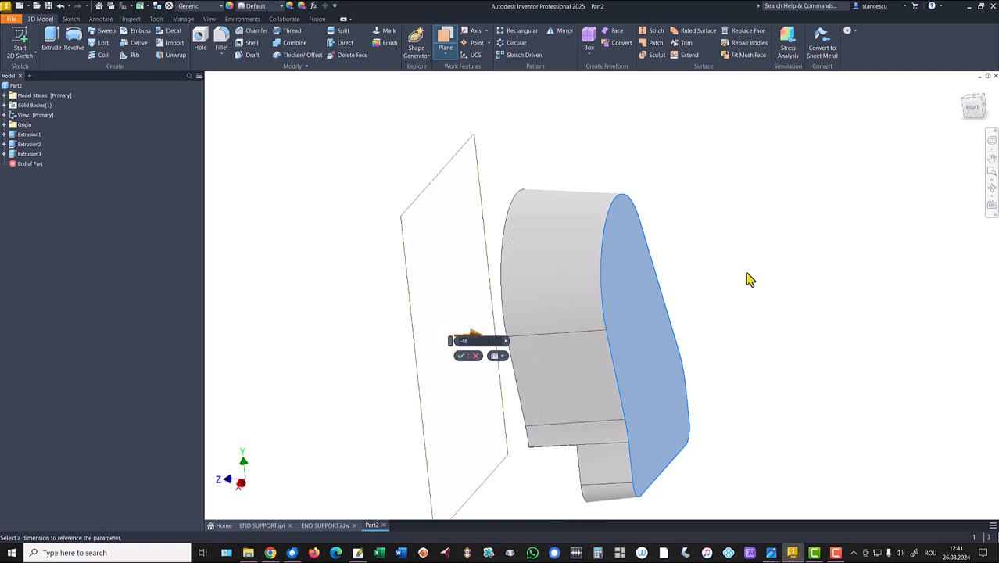
shift+middle_drag(747, 273, 696, 314)
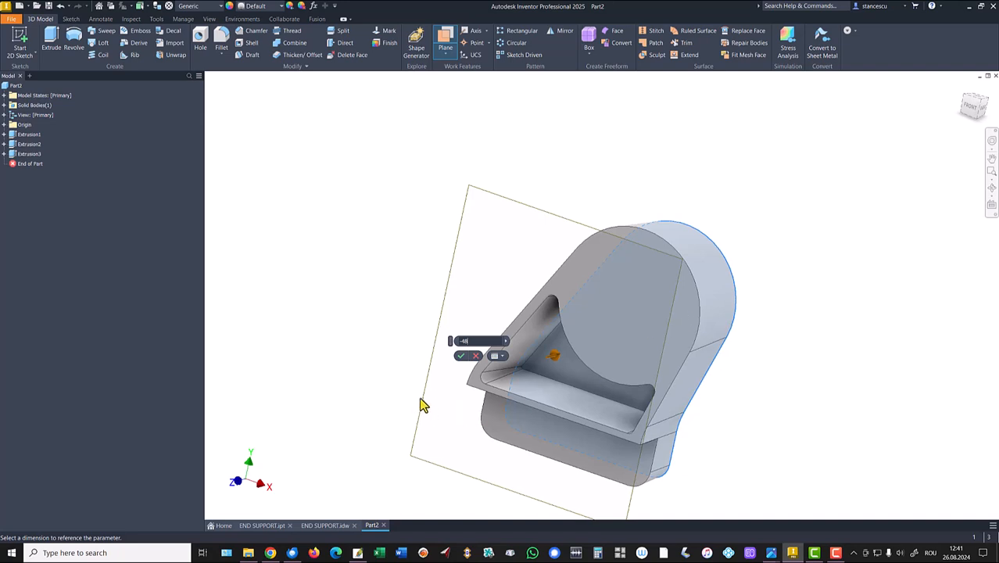
click(461, 356)
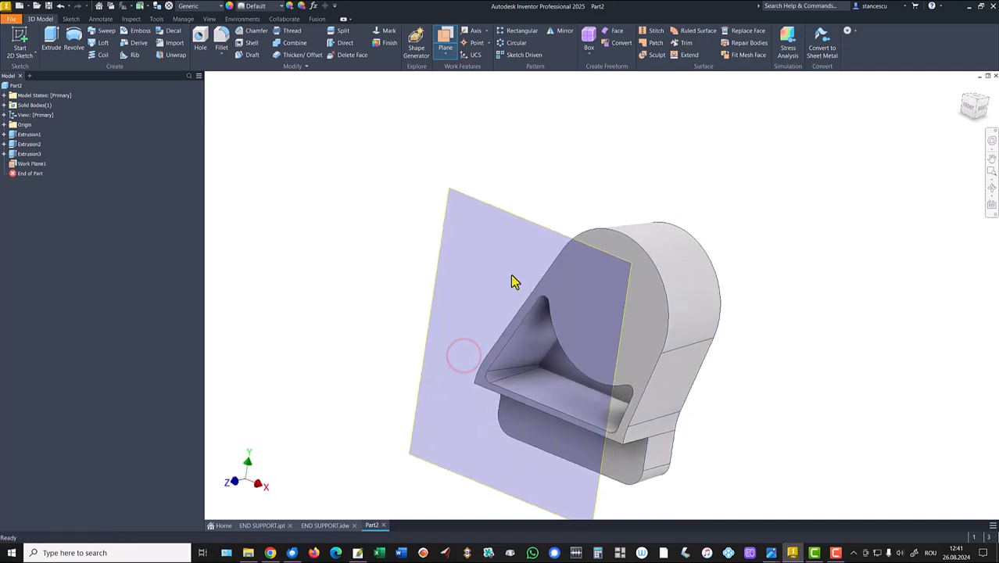
- Start a sketch on the offset work plane and draw a 17 by 5 mm rectangle over the lower pocket area
click(535, 223)
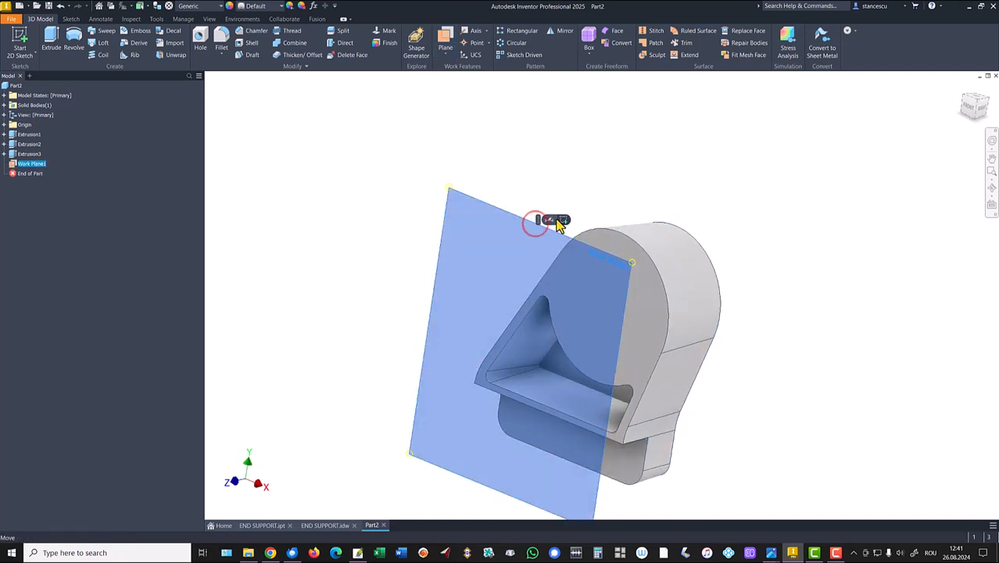
click(562, 219)
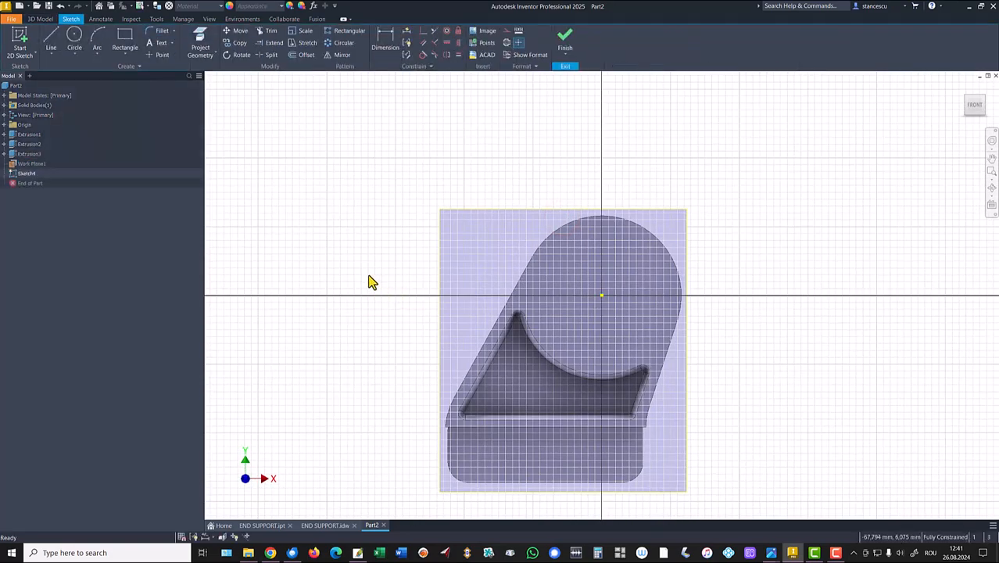
click(124, 37)
click(506, 385)
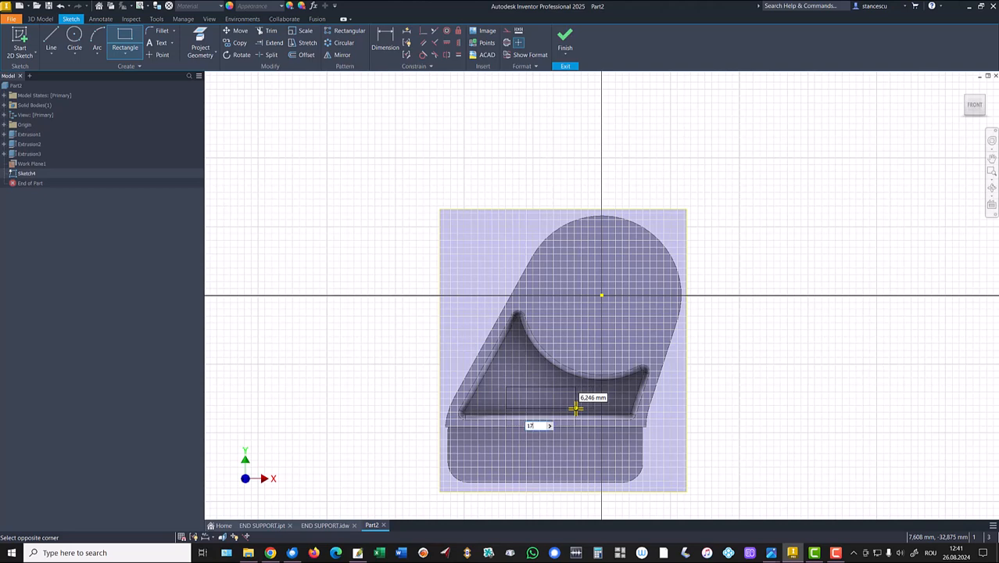
key(Tab)
text(5)
key(Return)
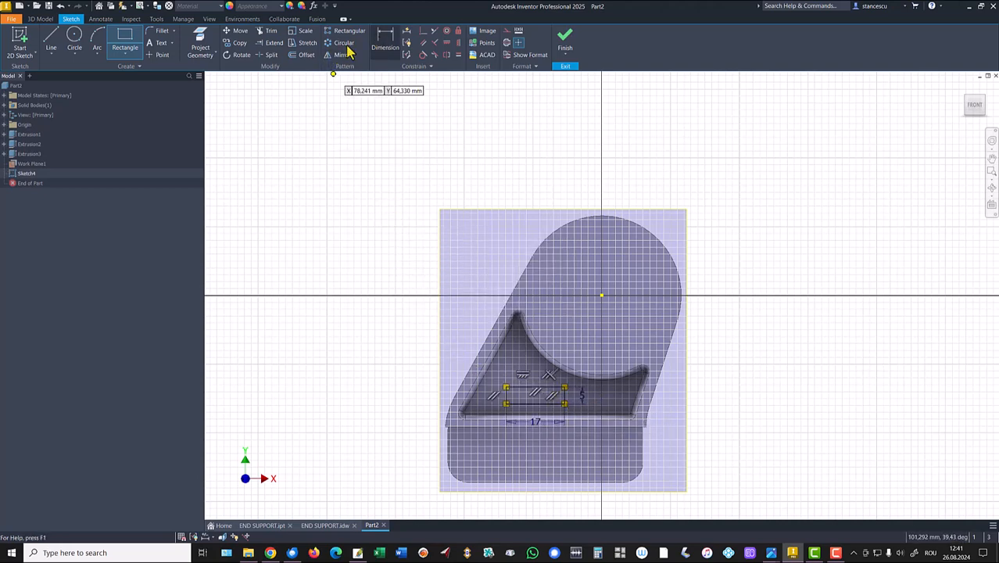
- Project the horizontal edge above the lower step and make the rectangle's bottom side collinear with it
click(201, 38)
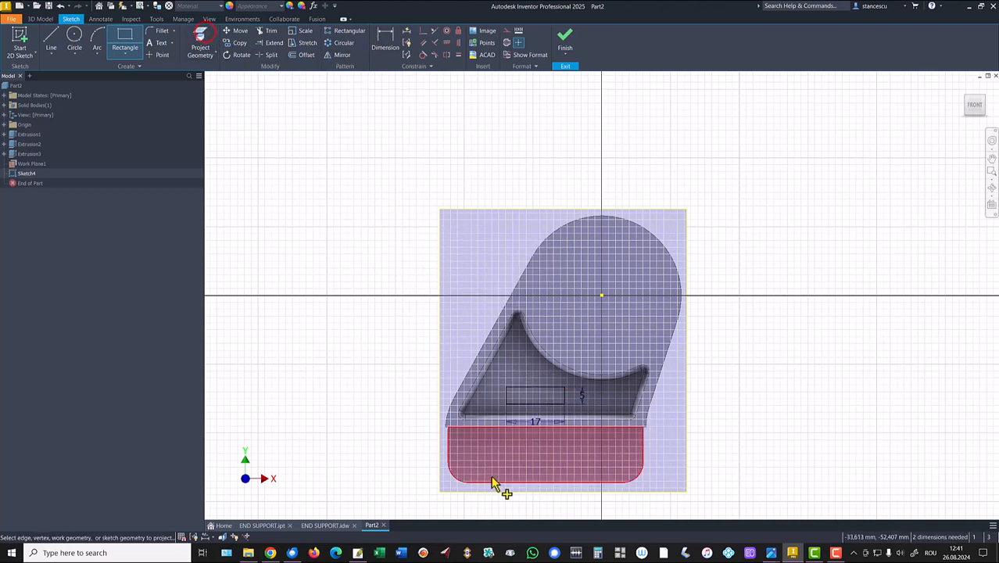
click(530, 427)
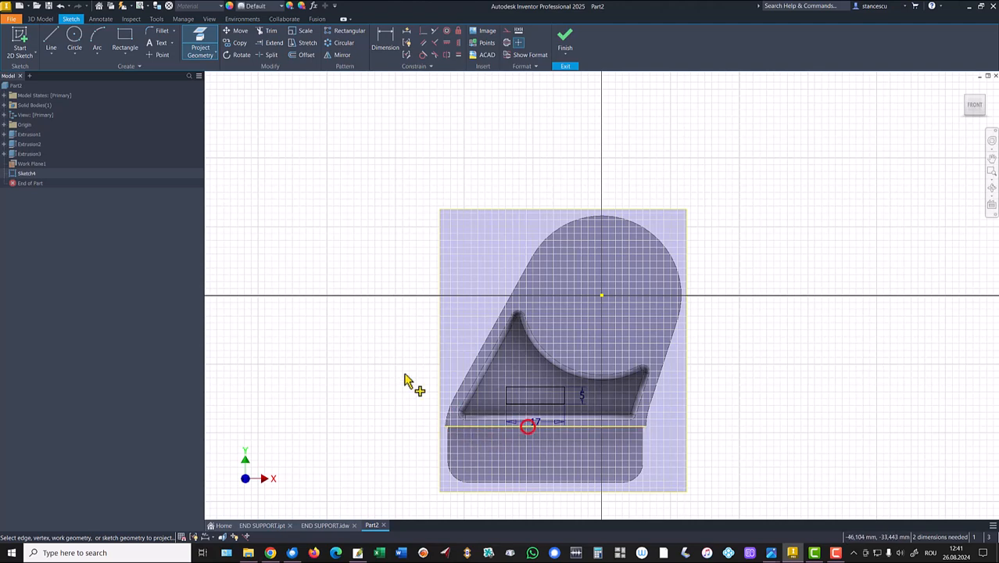
click(434, 32)
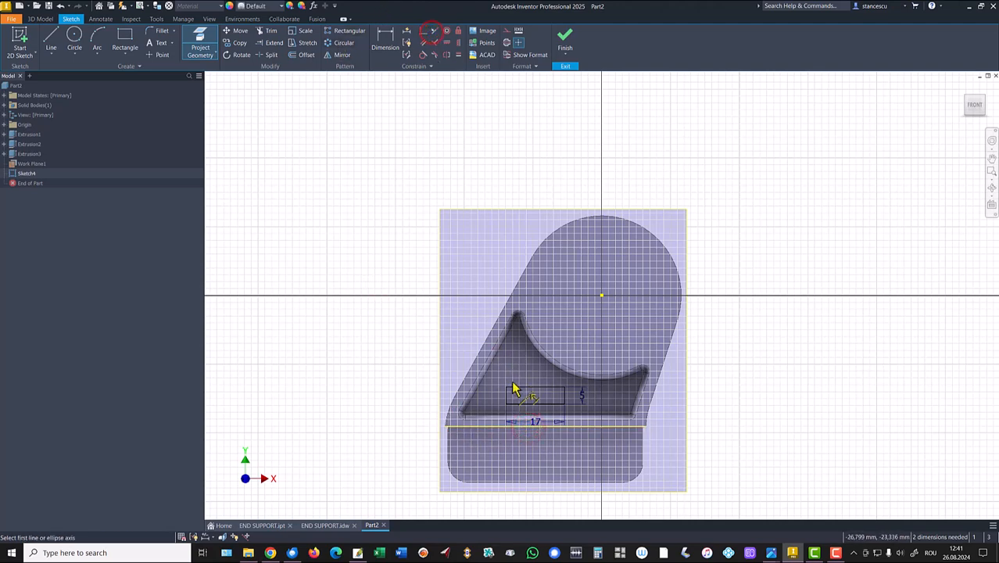
click(519, 405)
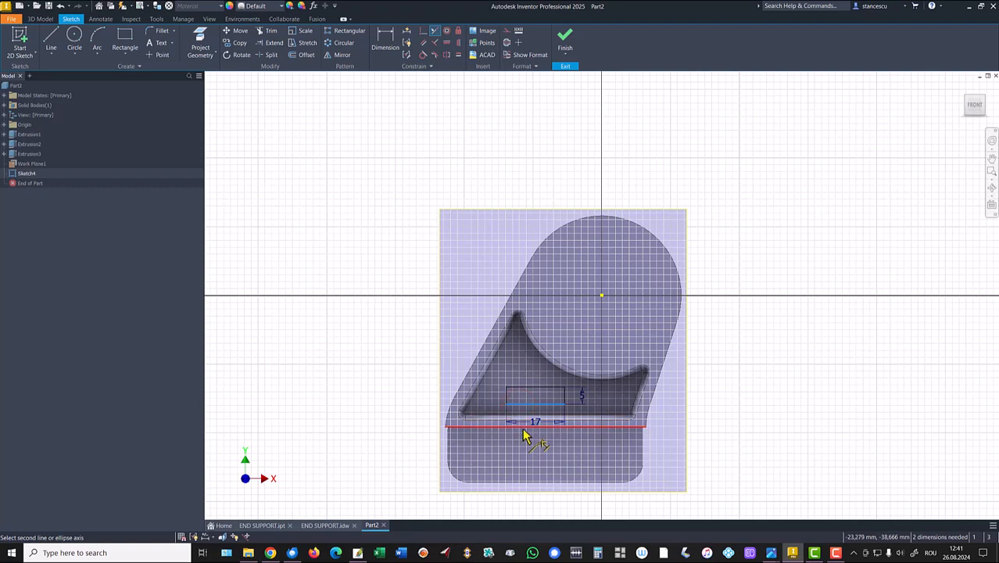
click(525, 427)
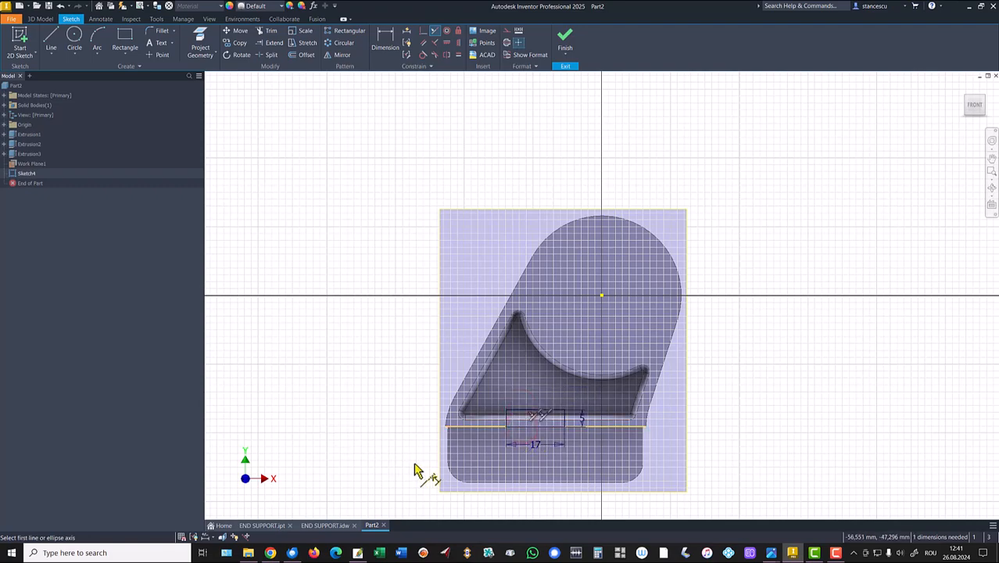
- Centre the rectangle on the projected edge by vertically aligning their midpoints, and finish the sketch
scroll(522, 452, up, 5)
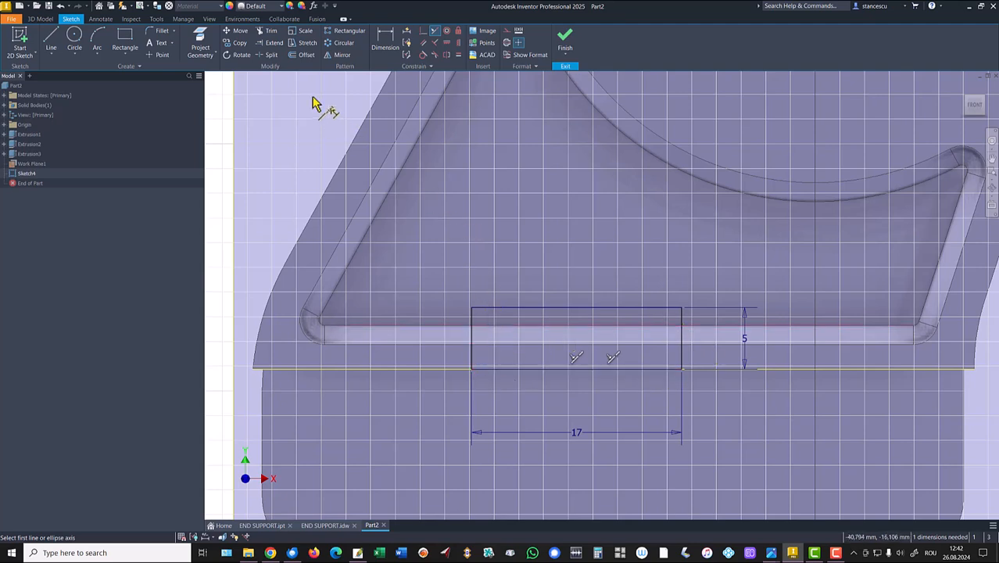
click(459, 43)
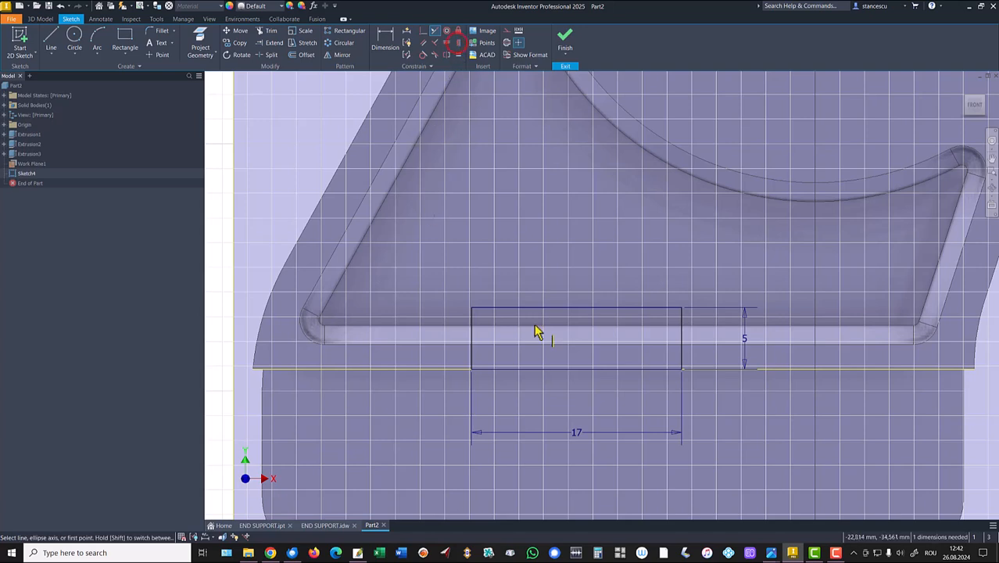
click(577, 308)
click(614, 369)
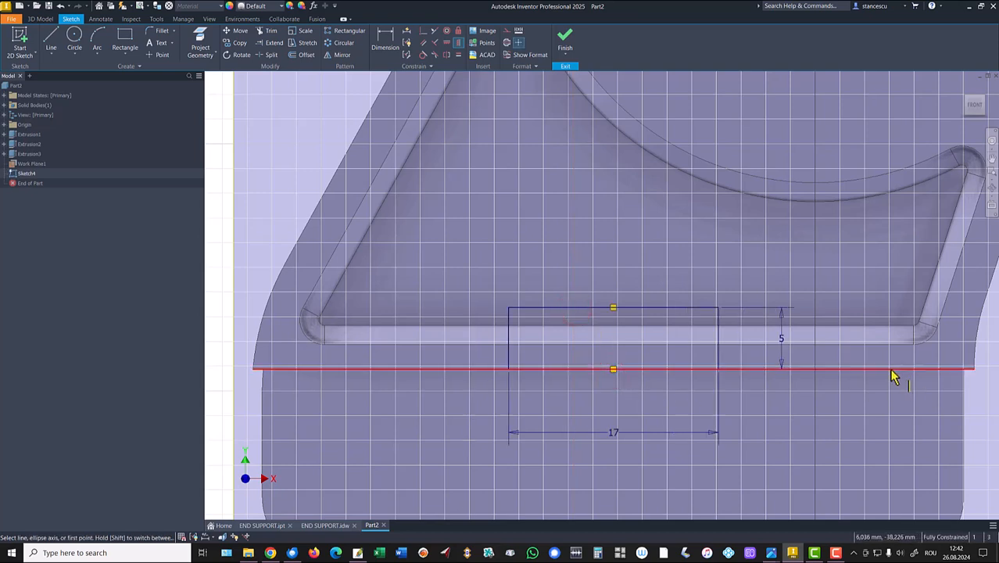
key(Escape)
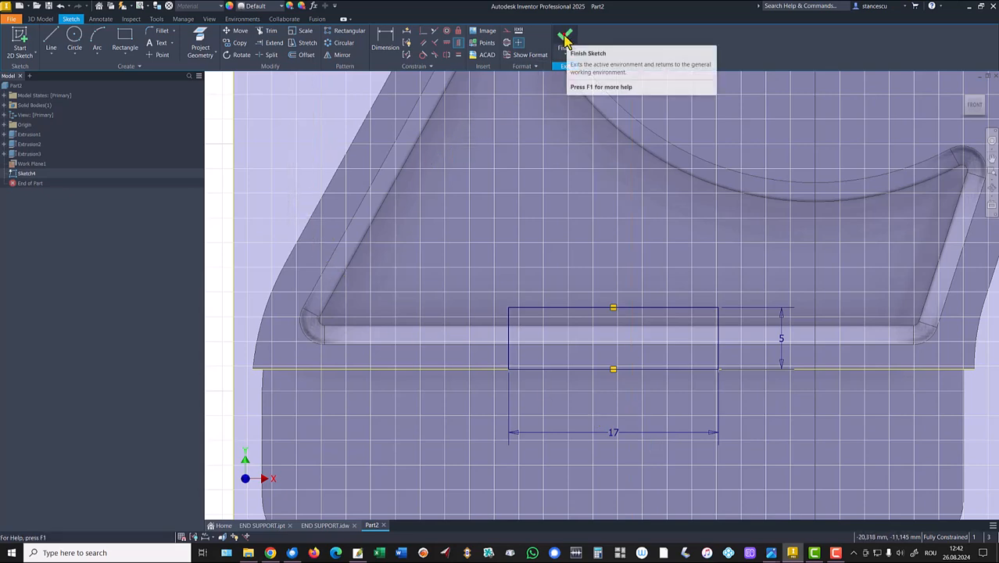
click(565, 41)
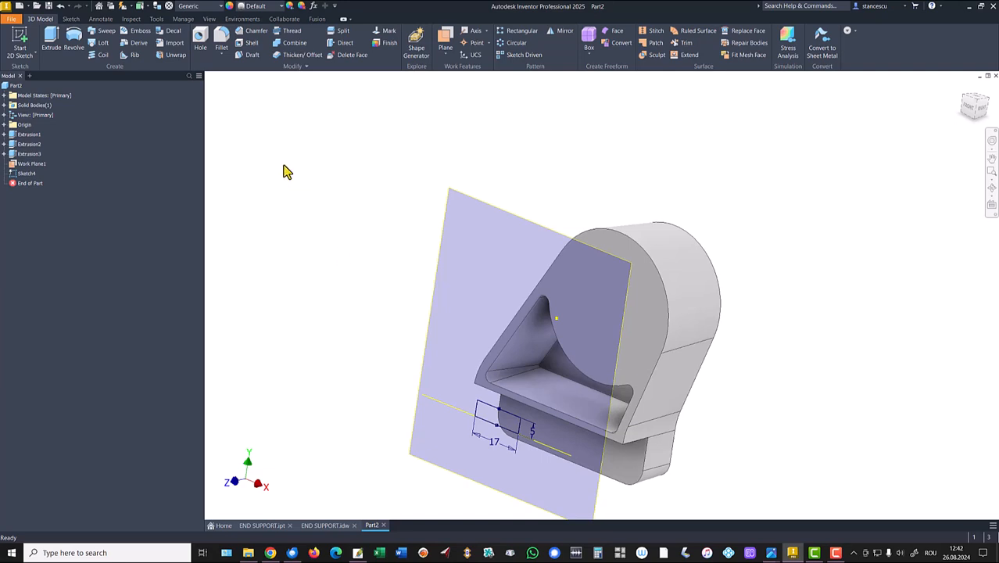
- Extrude the 17 by 5 mm rectangle up to the next face of the solid as a joined tab with a 4-degree taper
click(52, 39)
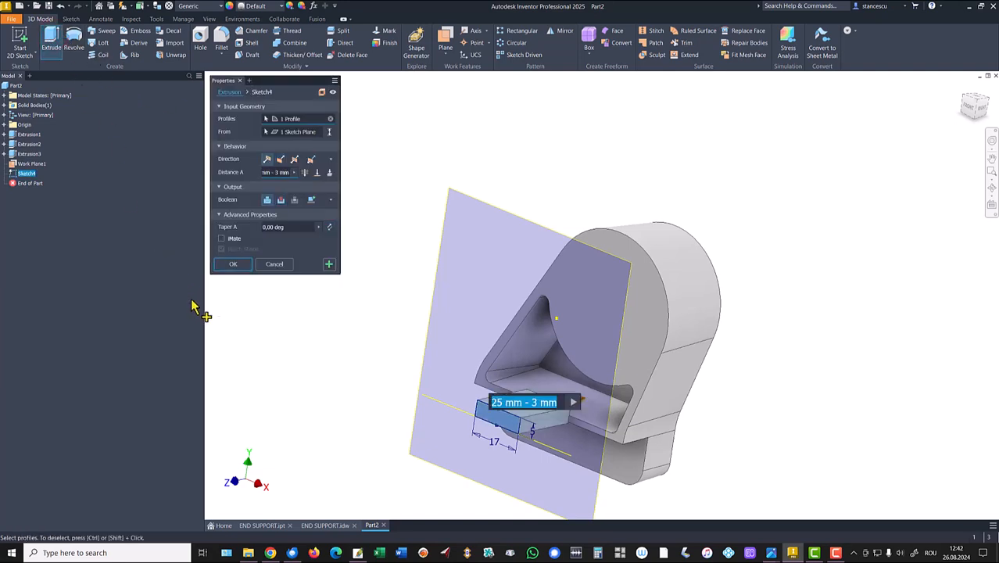
click(329, 174)
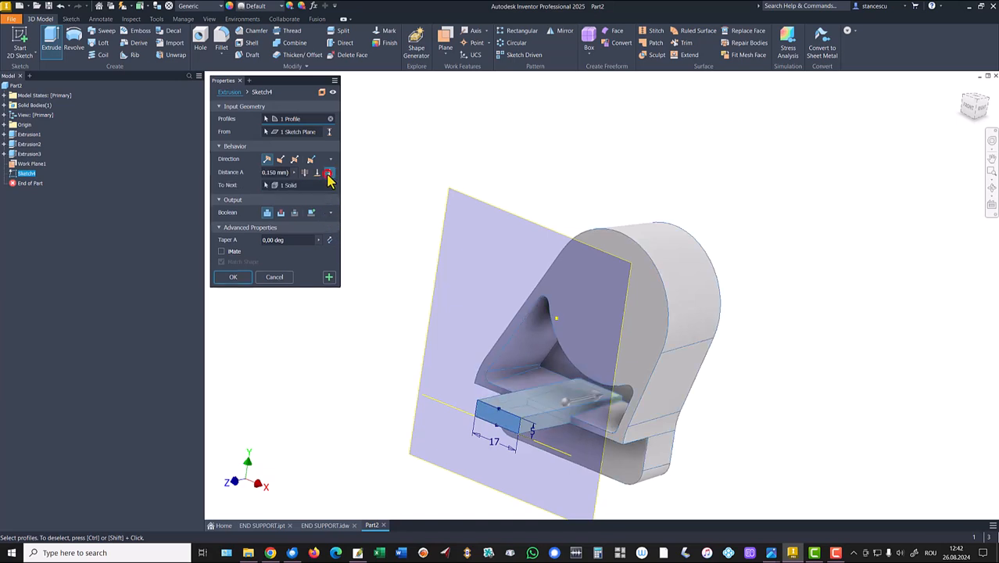
shift+middle_drag(632, 411, 703, 367)
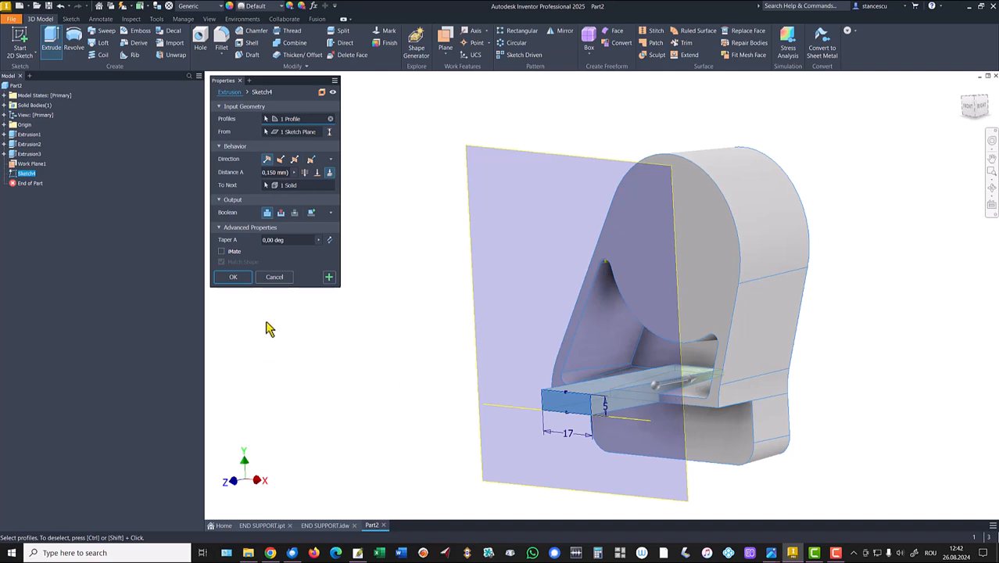
click(285, 240)
text(4)
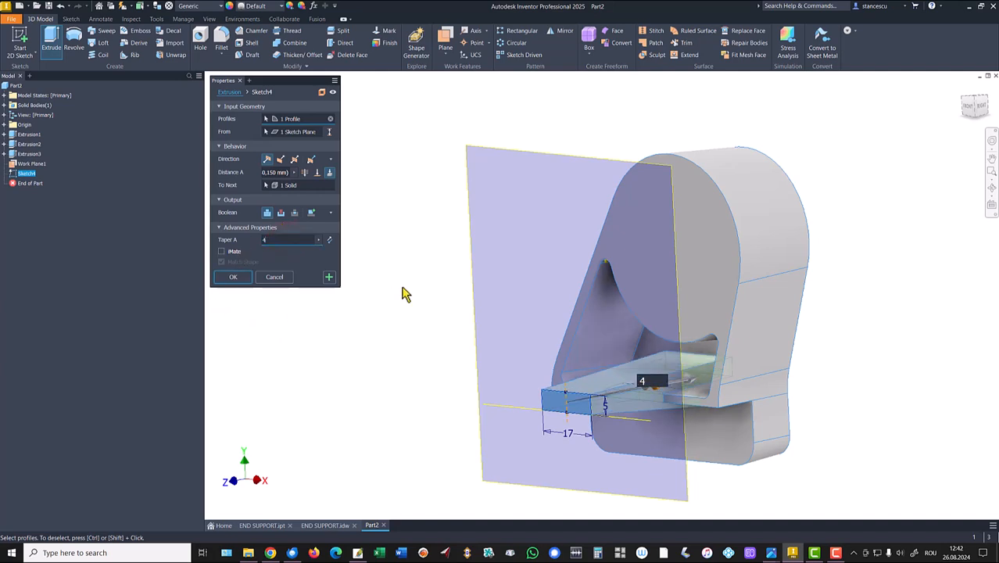
mouse_move(312, 335)
shift+middle_down()
mouse_move(641, 451)
mouse_move(723, 456)
mouse_move(788, 413)
mouse_move(610, 395)
shift+middle_up()
click(231, 282)
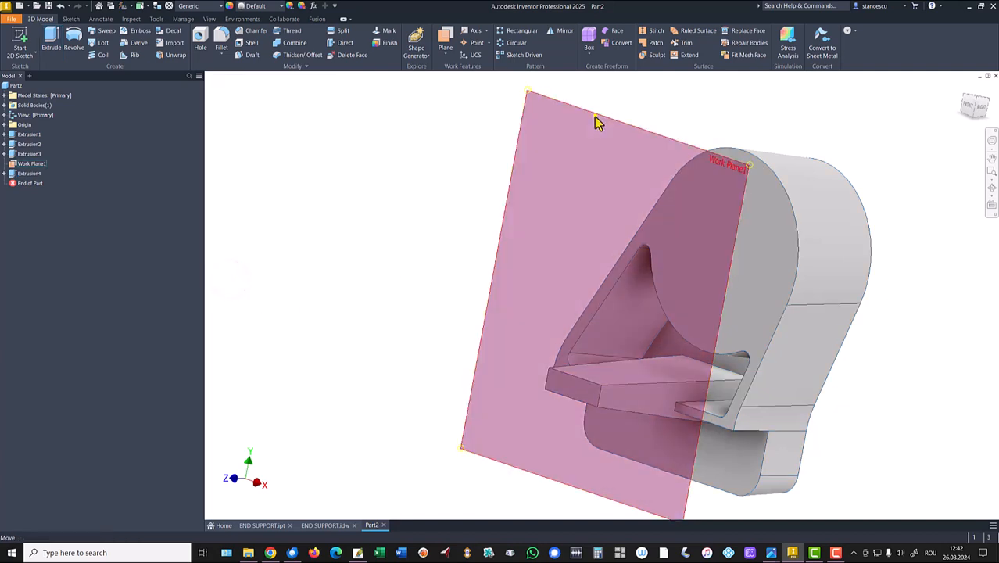
- Hide the offset work plane in front of the part
right_click(595, 116)
click(617, 126)
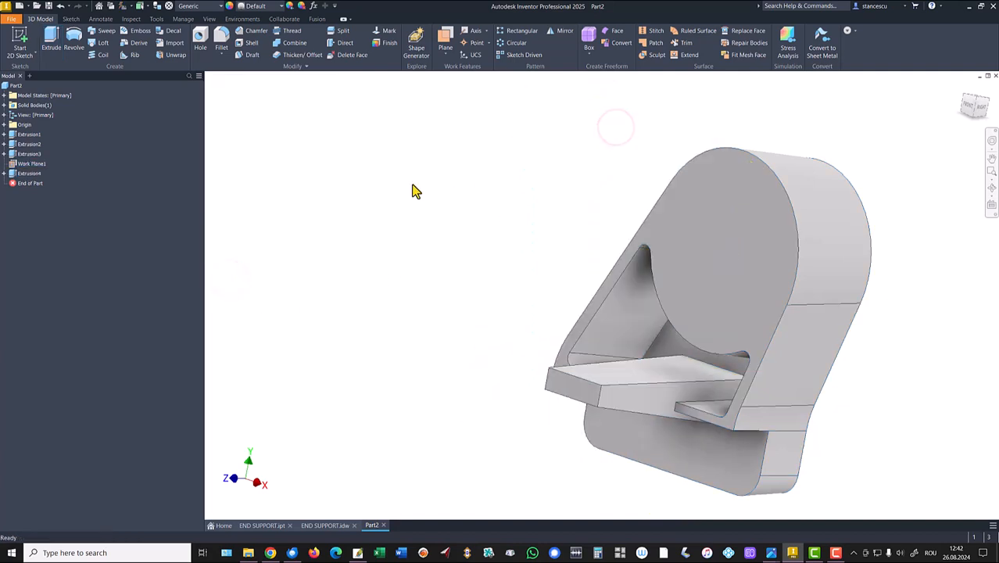
key(F6)
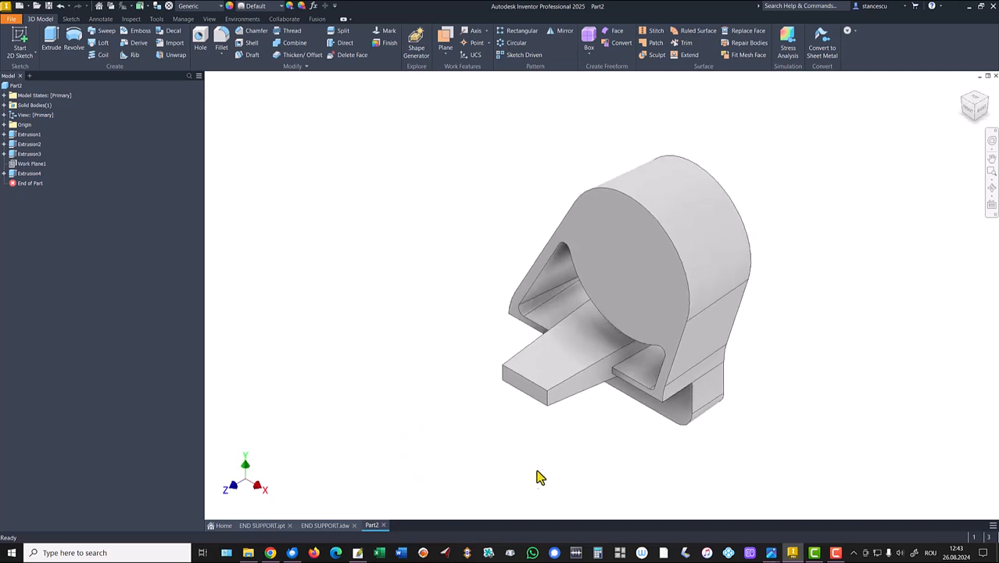
- Create a work plane midway between the tab's two side faces and start a sketch on it with the graphics sliced
shift+middle_drag(595, 466, 641, 405)
click(406, 405)
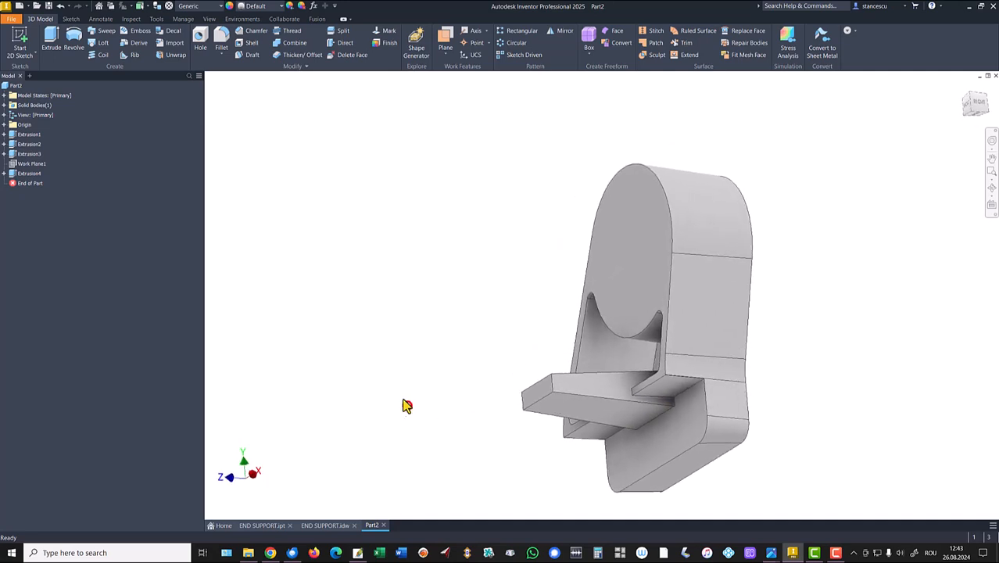
shift+middle_drag(395, 379, 372, 319)
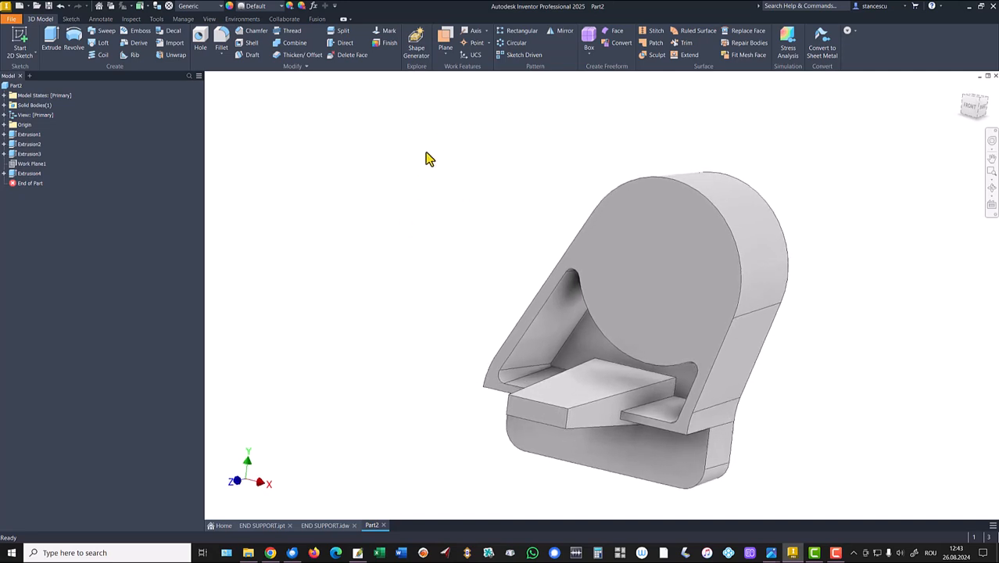
click(444, 41)
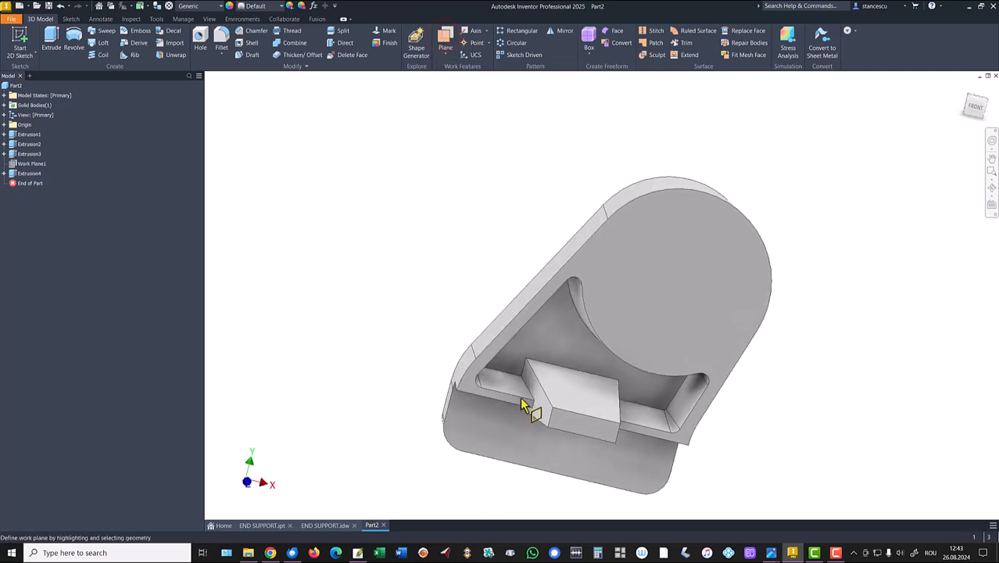
click(545, 408)
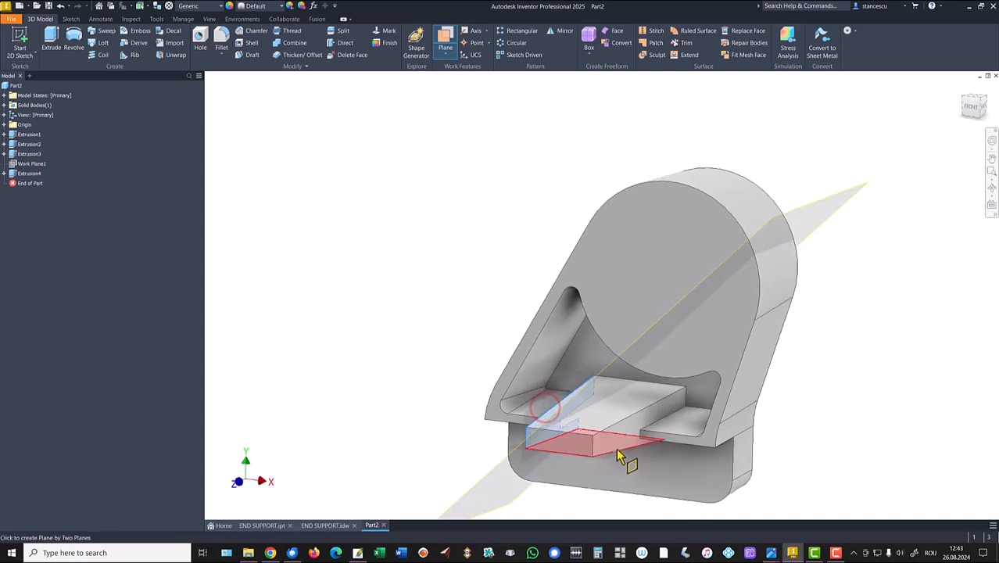
click(619, 443)
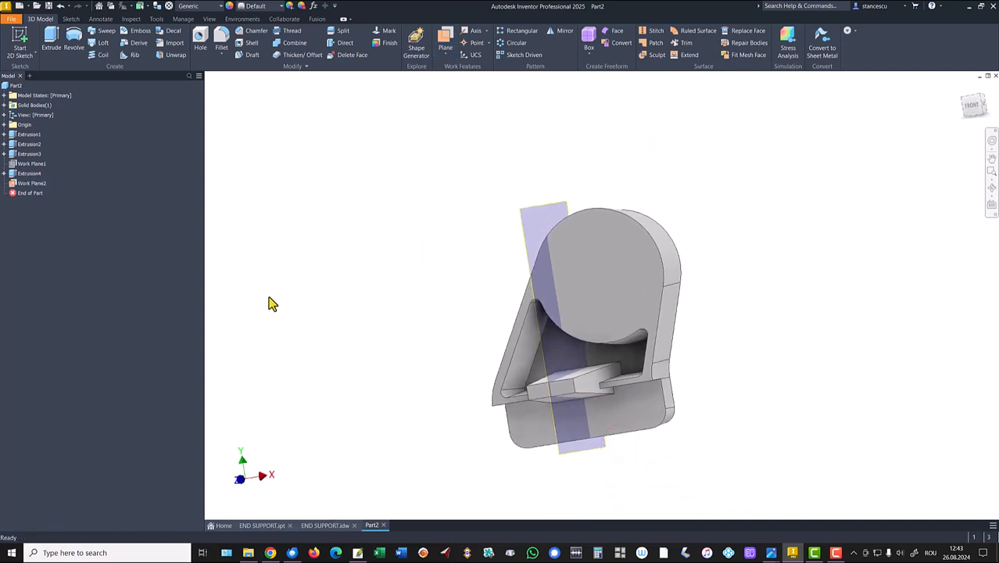
click(558, 448)
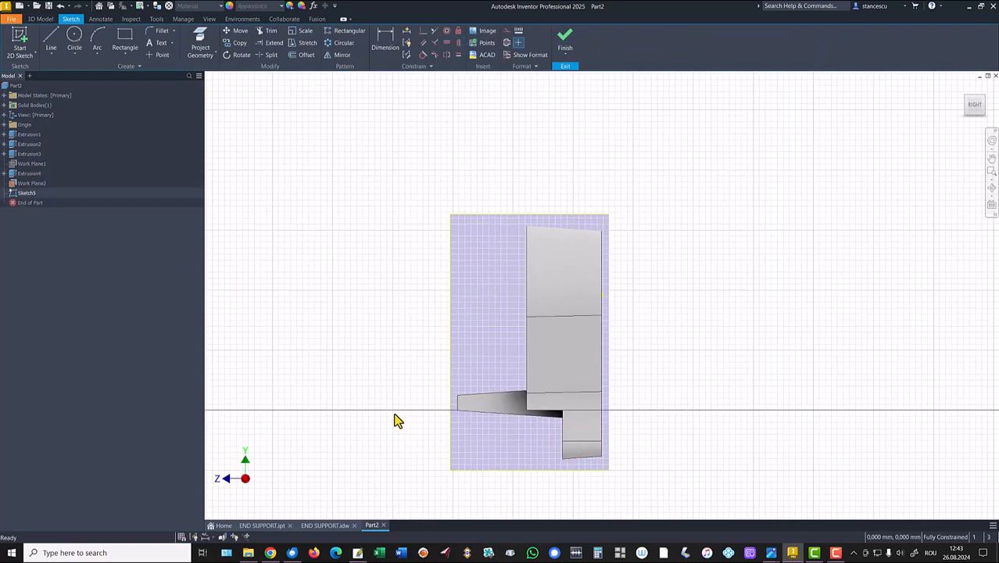
key(F7)
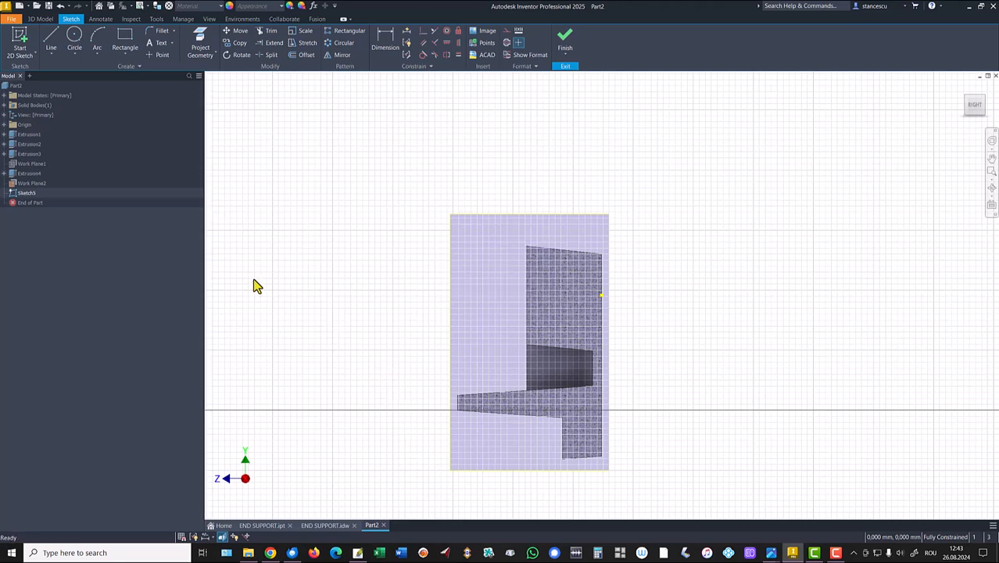
click(51, 39)
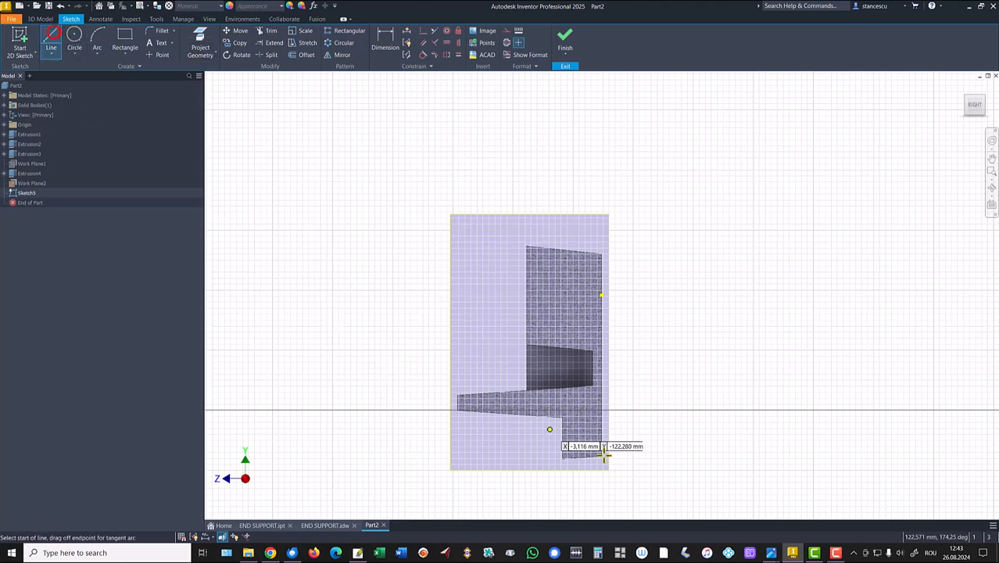
click(561, 458)
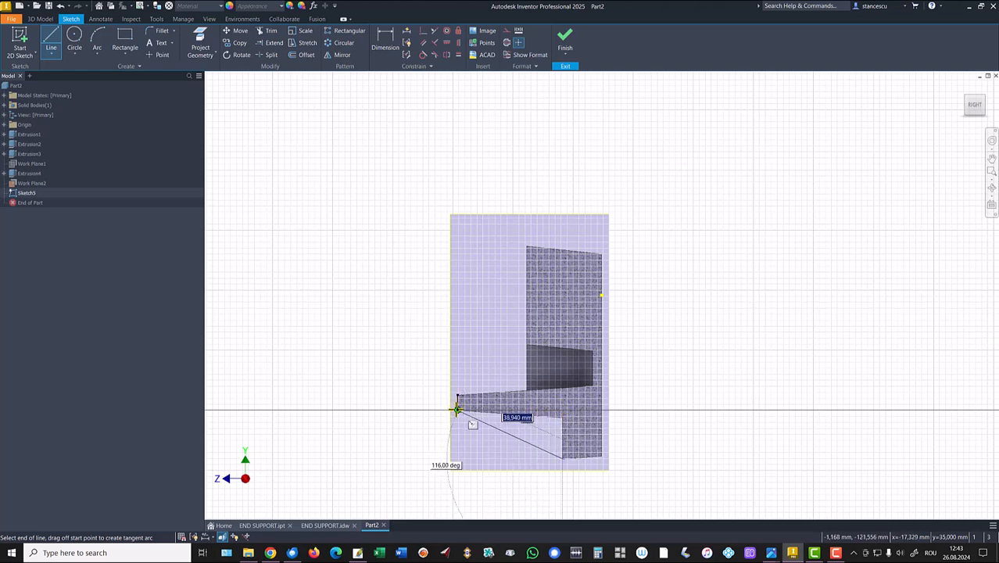
click(562, 409)
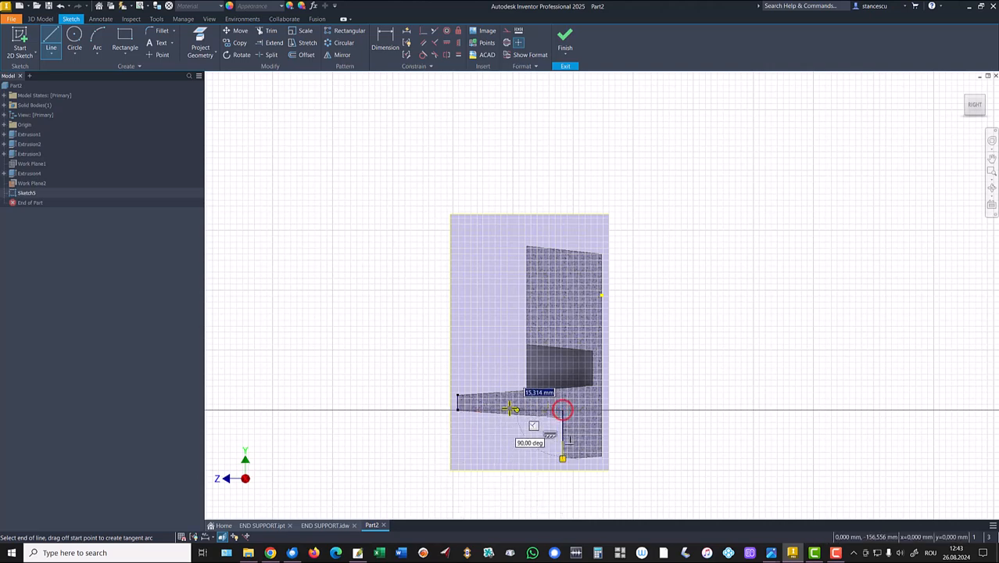
click(457, 409)
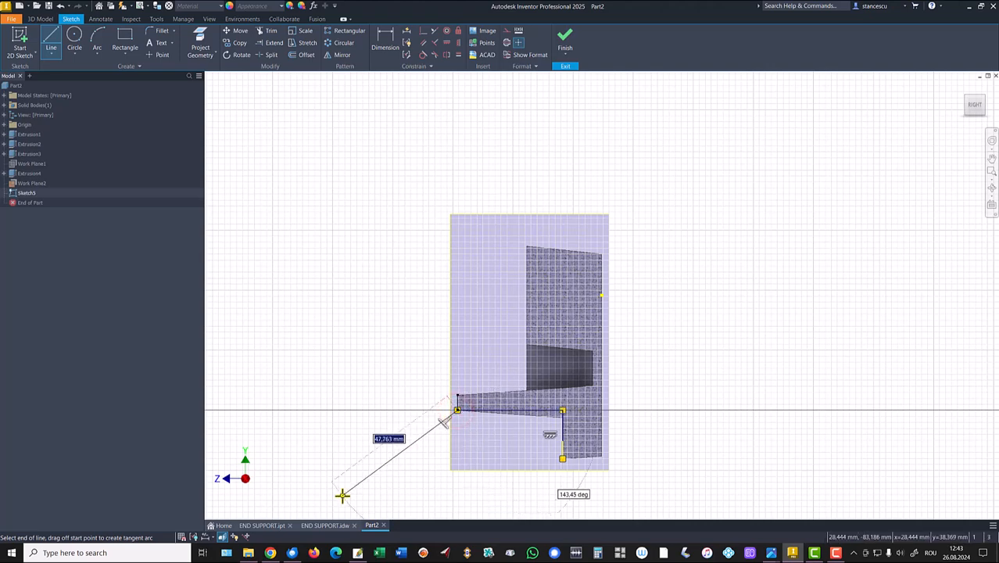
key(Escape)
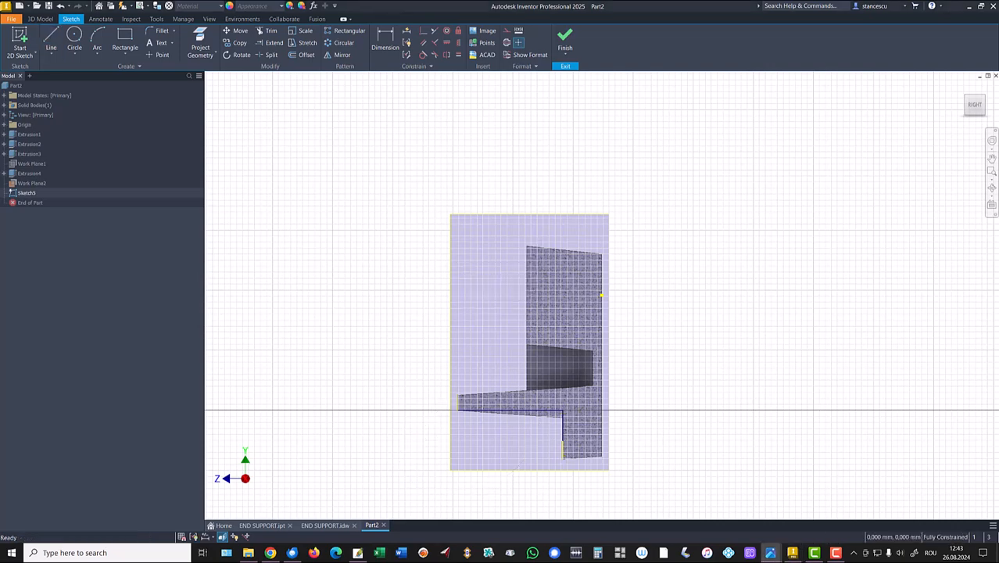
click(280, 330)
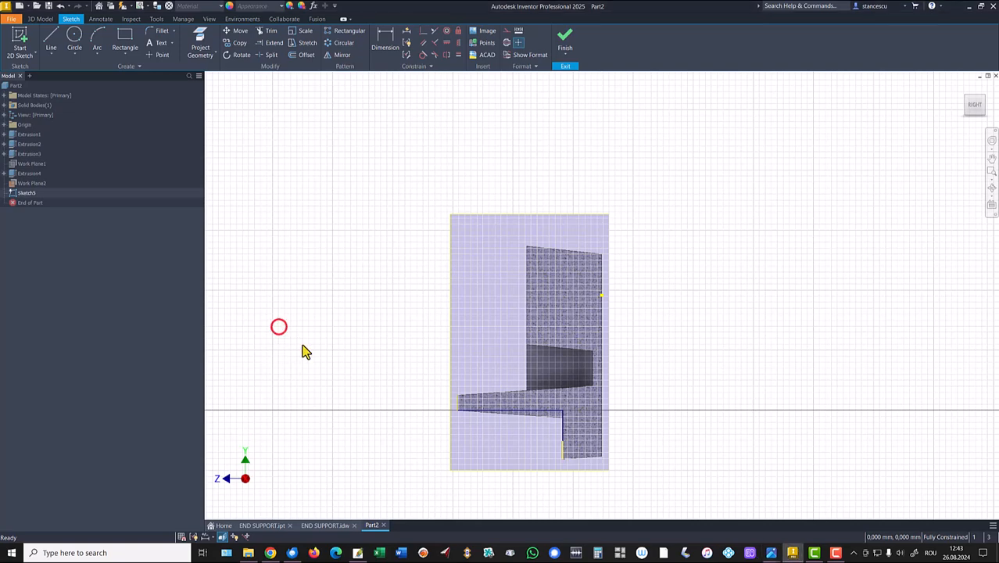
key(ctrl+z)
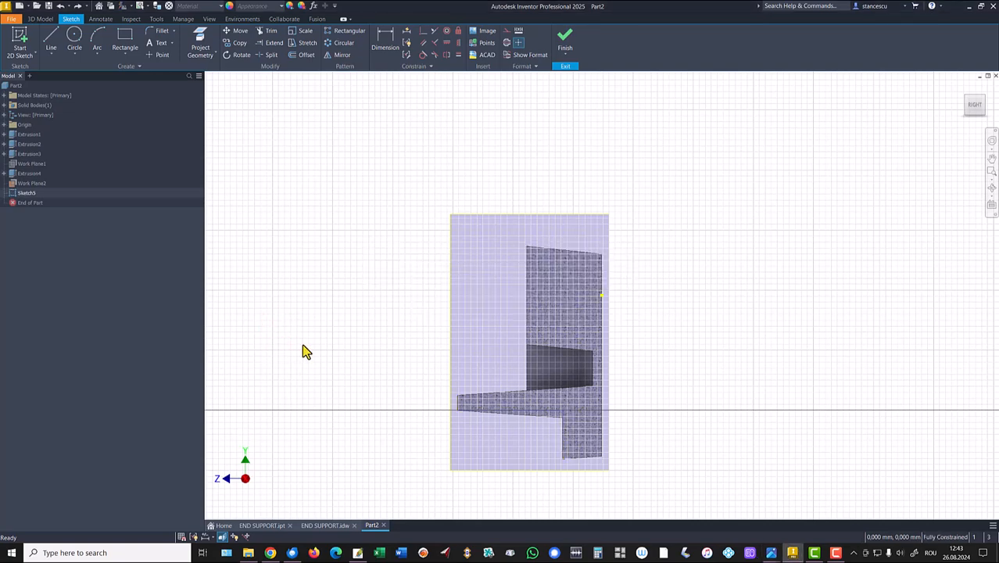
- Draw a rectangle about 35 by 16 mm from the lower step's bottom front corner to the tab's lower front corner, and finish the sketch
click(125, 39)
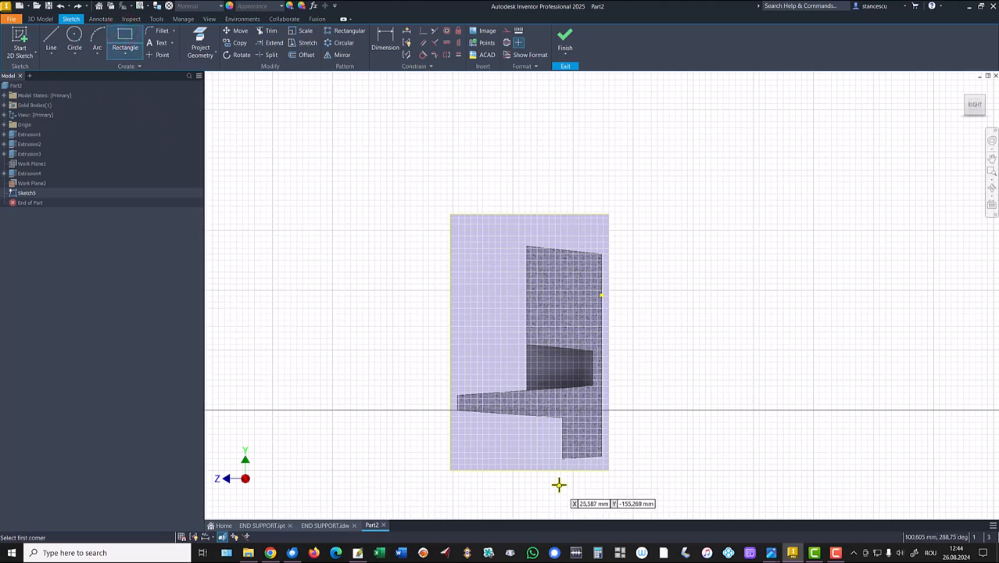
click(563, 458)
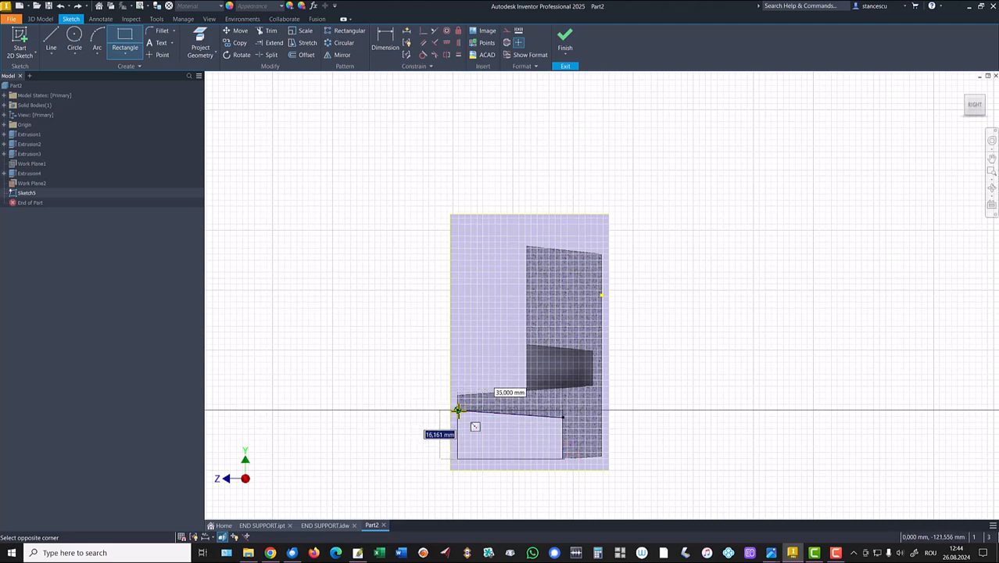
click(458, 410)
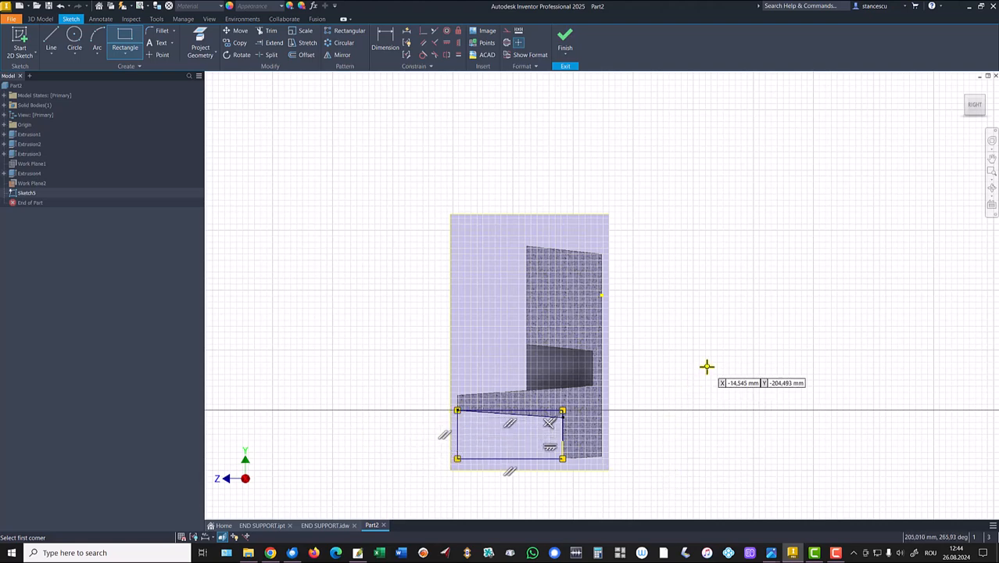
key(Escape)
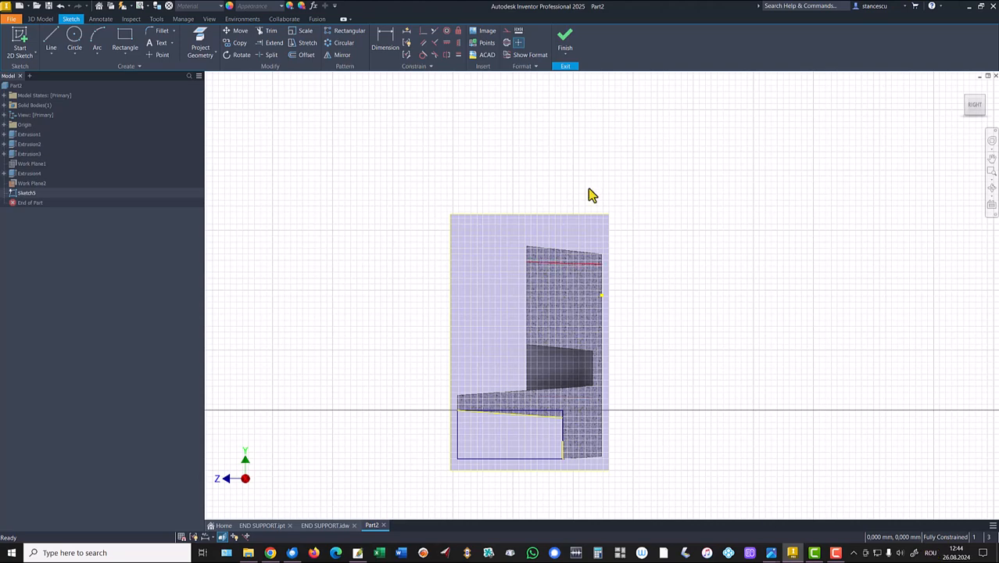
click(564, 41)
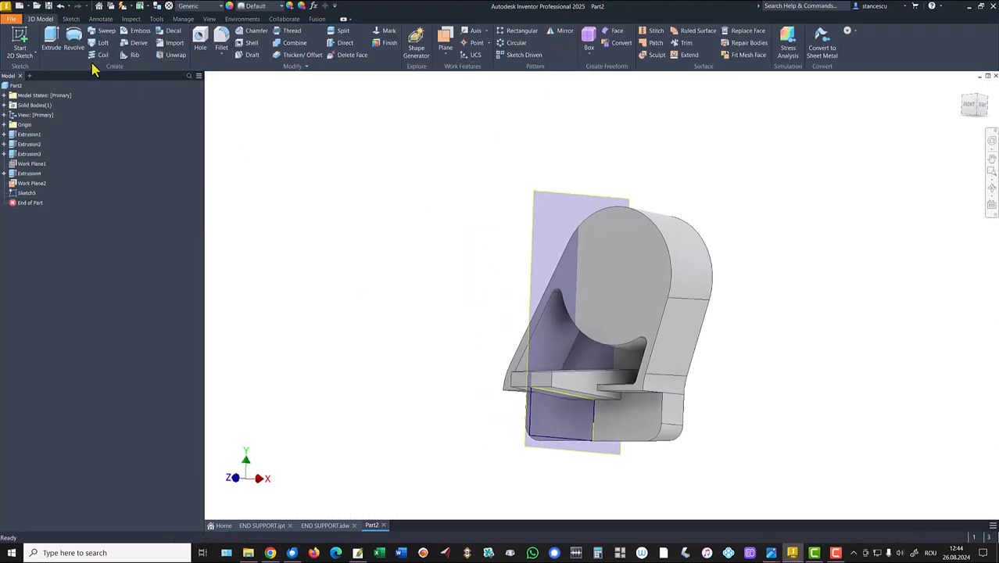
- Cut both regions of the rectangle symmetrically through all to remove the tapered material below the tab
click(51, 35)
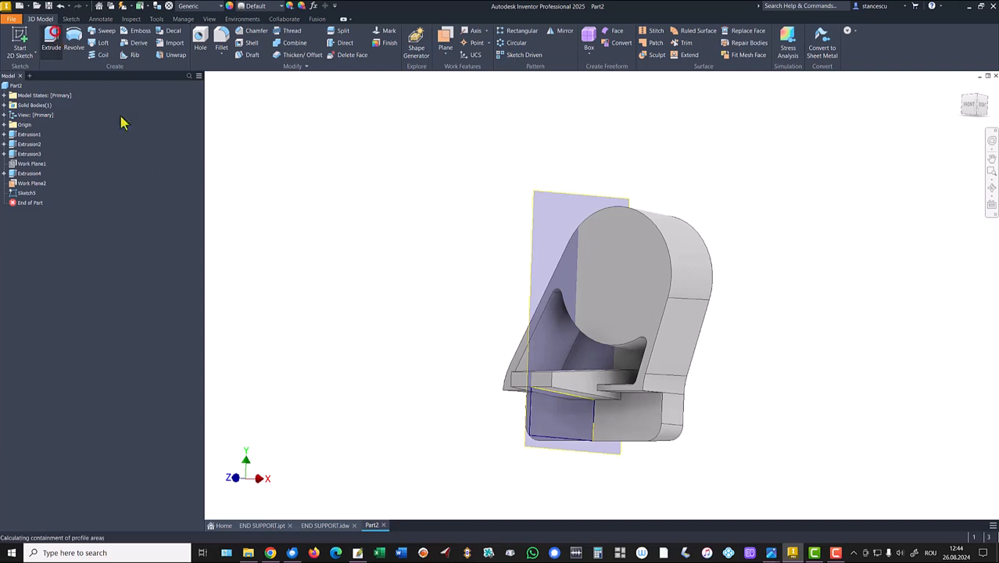
click(597, 418)
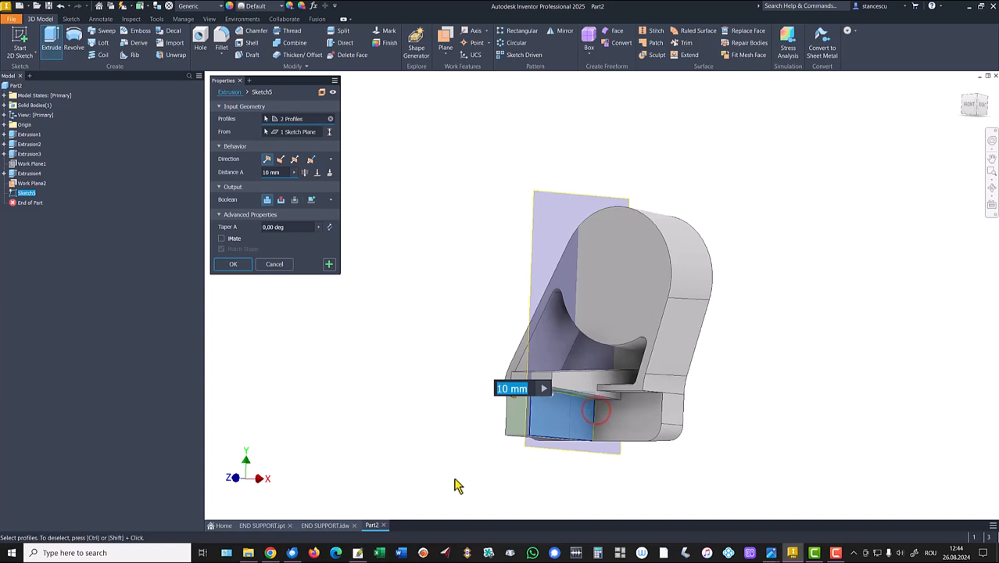
click(296, 160)
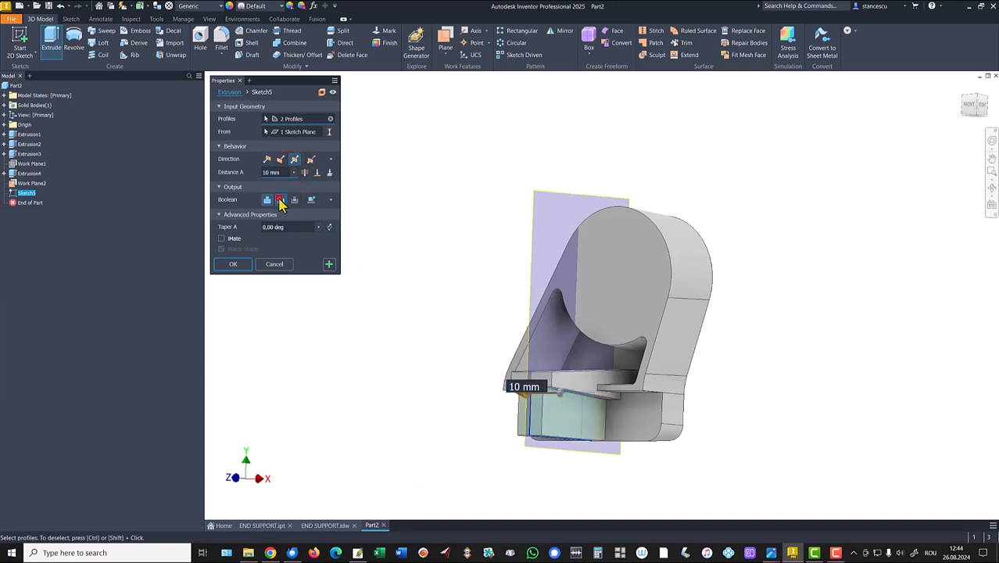
click(280, 199)
click(305, 173)
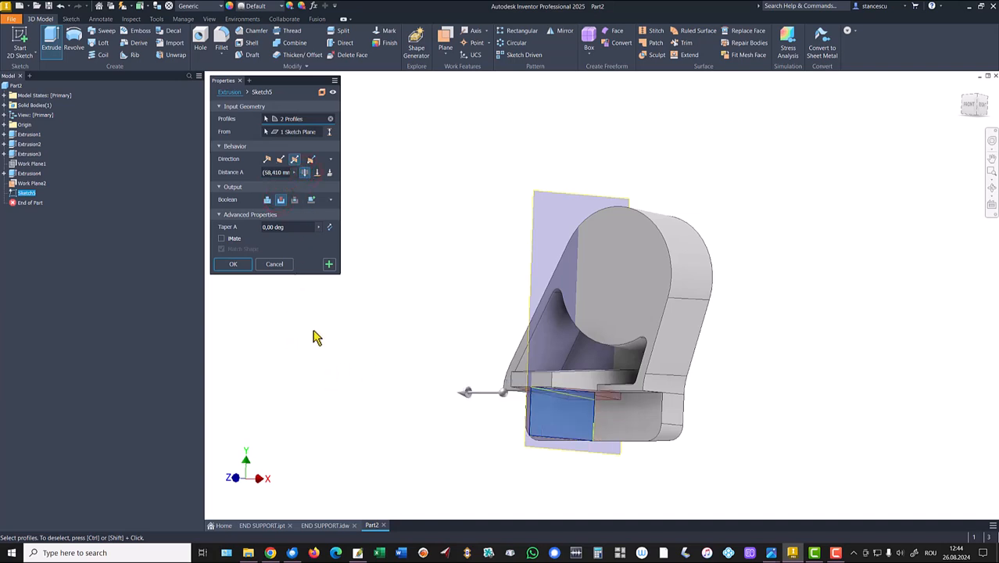
click(234, 265)
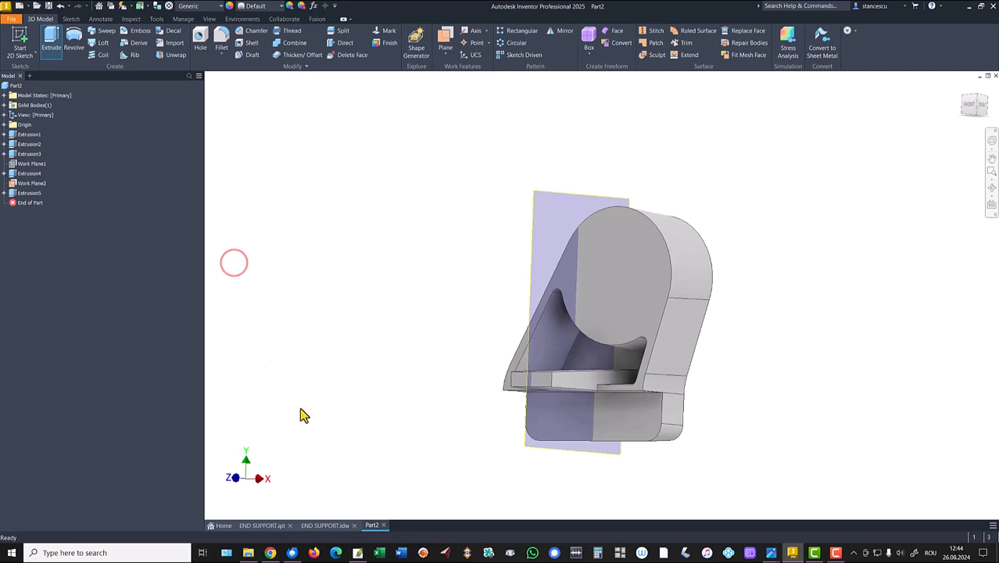
- Hide the work plane running through the middle of the tab
right_click(542, 194)
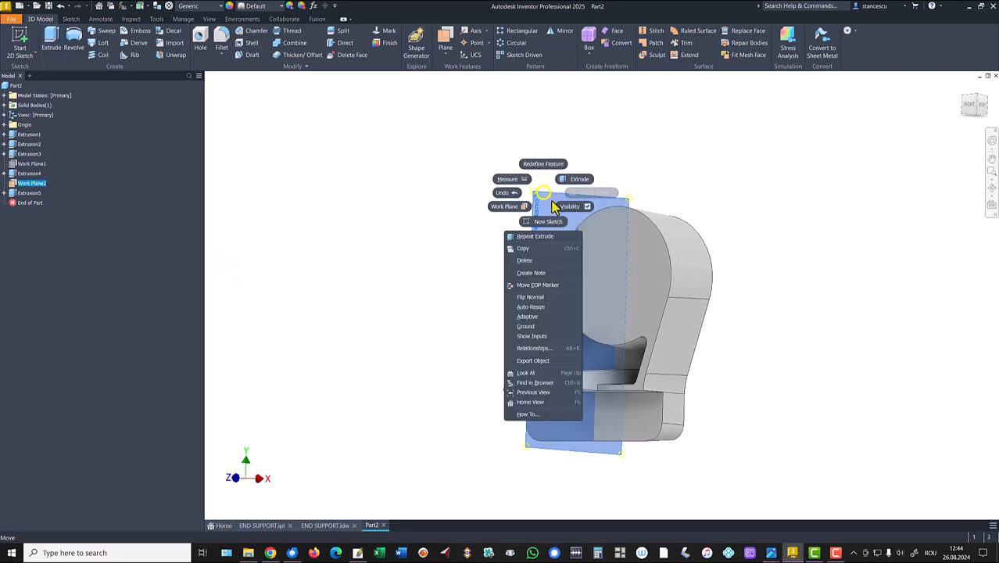
click(561, 204)
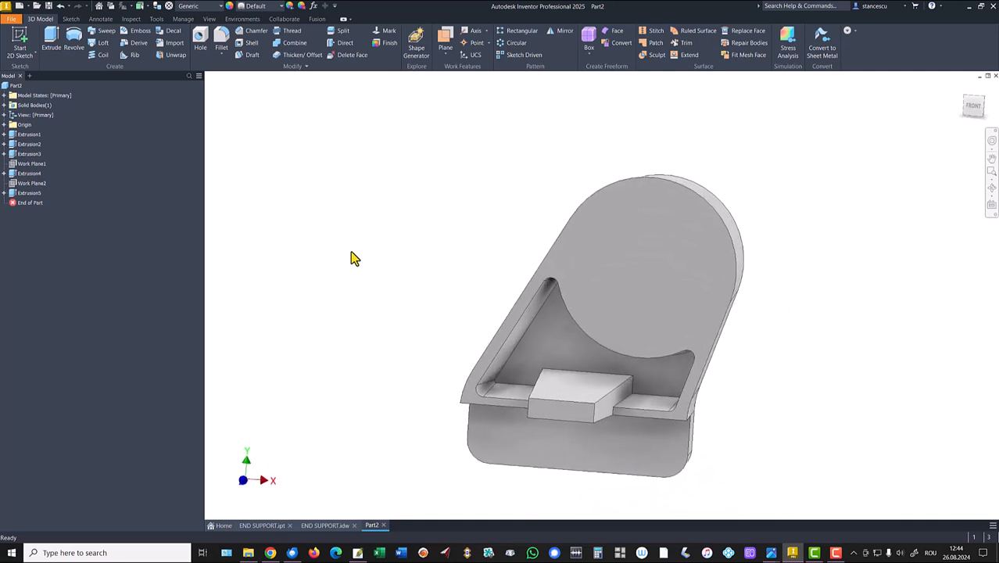
click(374, 240)
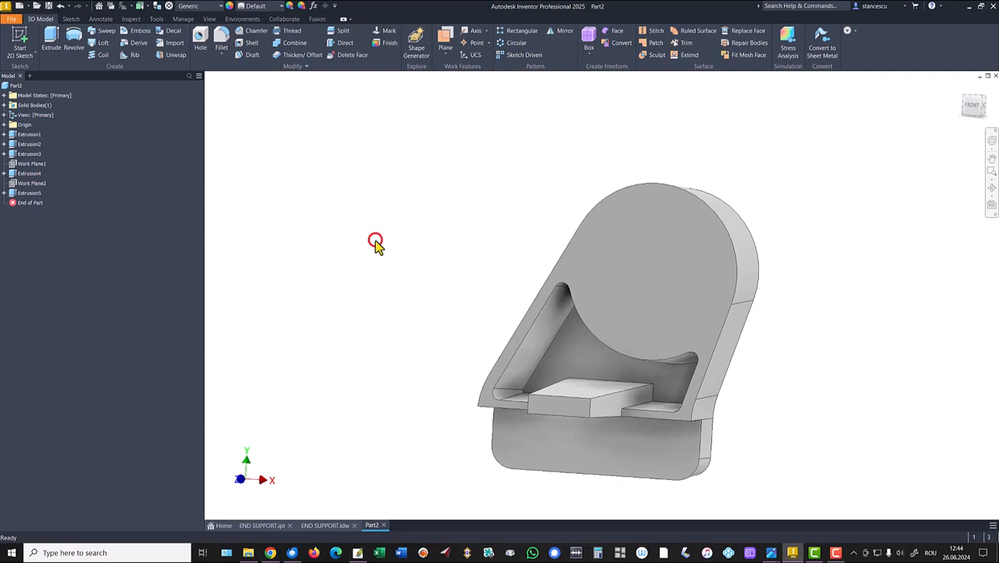
key(F6)
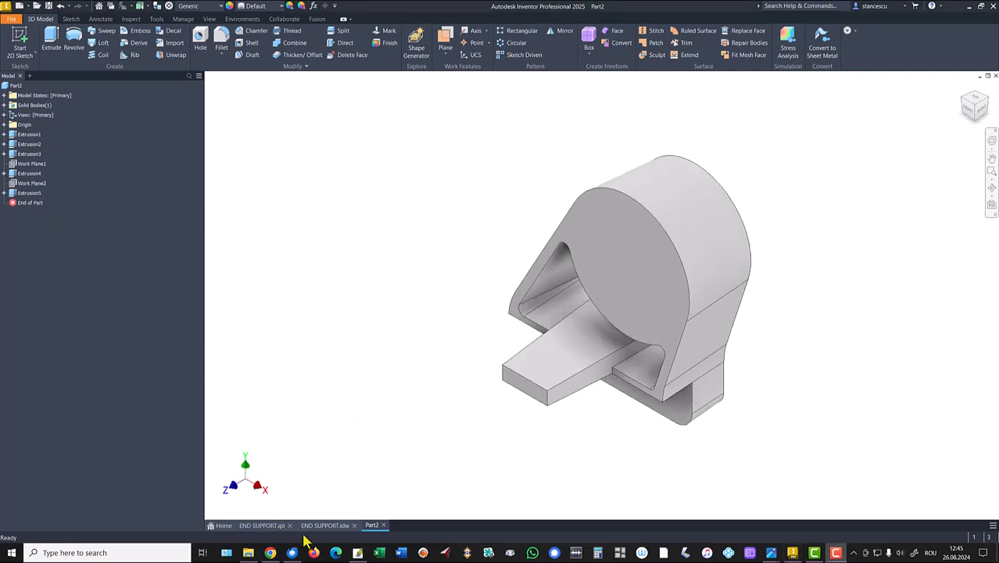
- Examine the lower flange's holes and recess on the finished END SUPPORT model and their dimensions in the drawing, and return to Part2
click(327, 526)
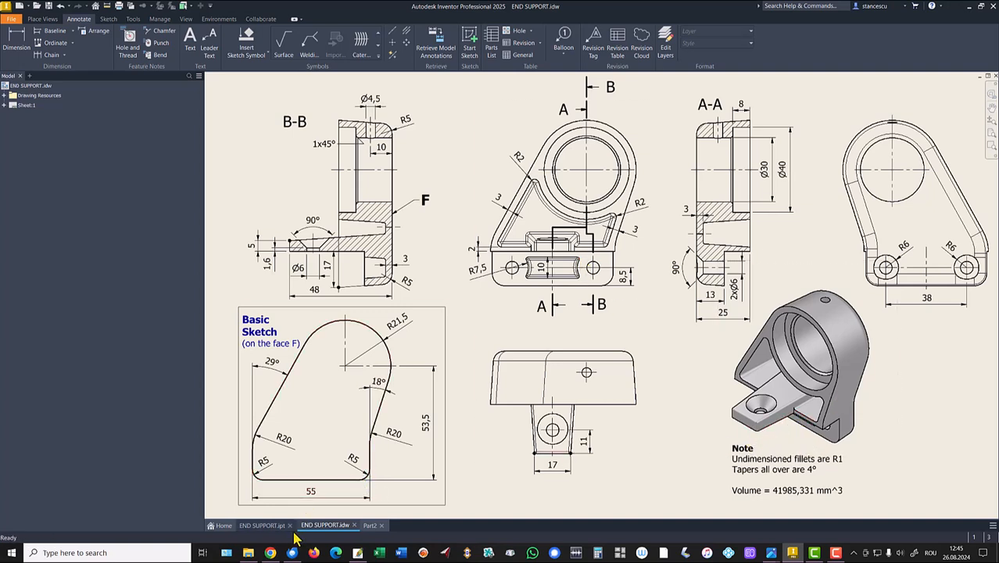
click(270, 526)
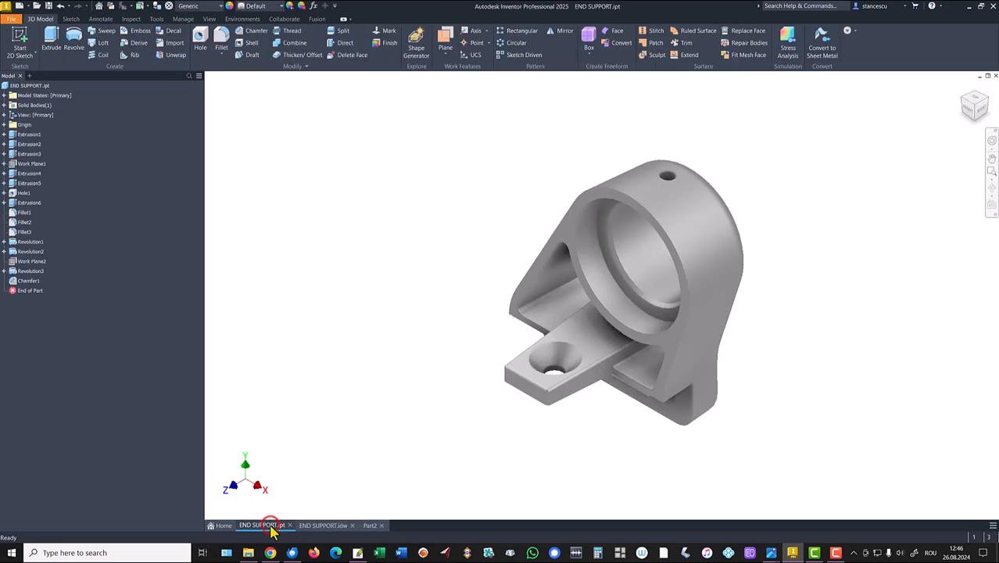
shift+middle_drag(631, 469, 660, 410)
scroll(660, 417, down, 5)
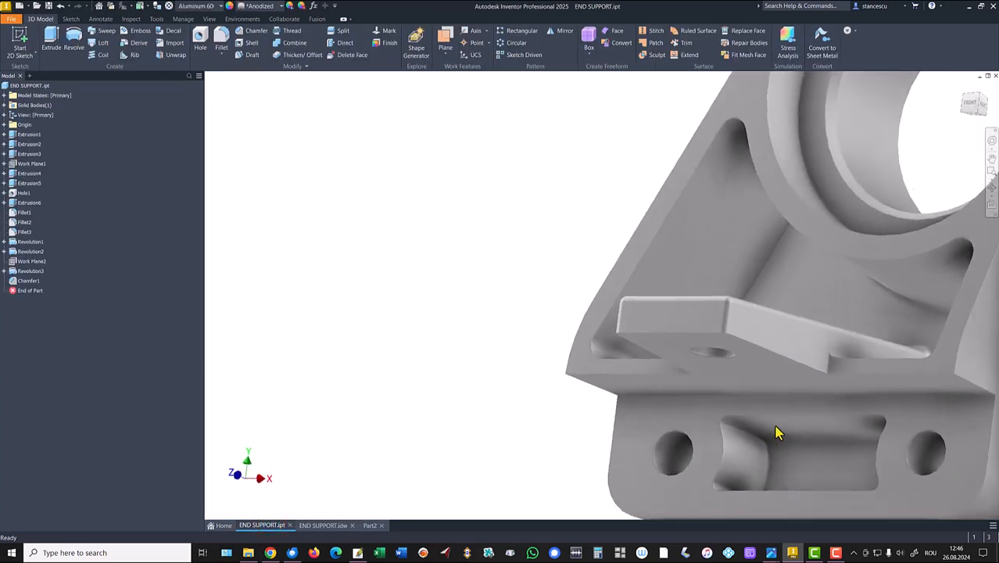
shift+middle_drag(779, 437, 606, 448)
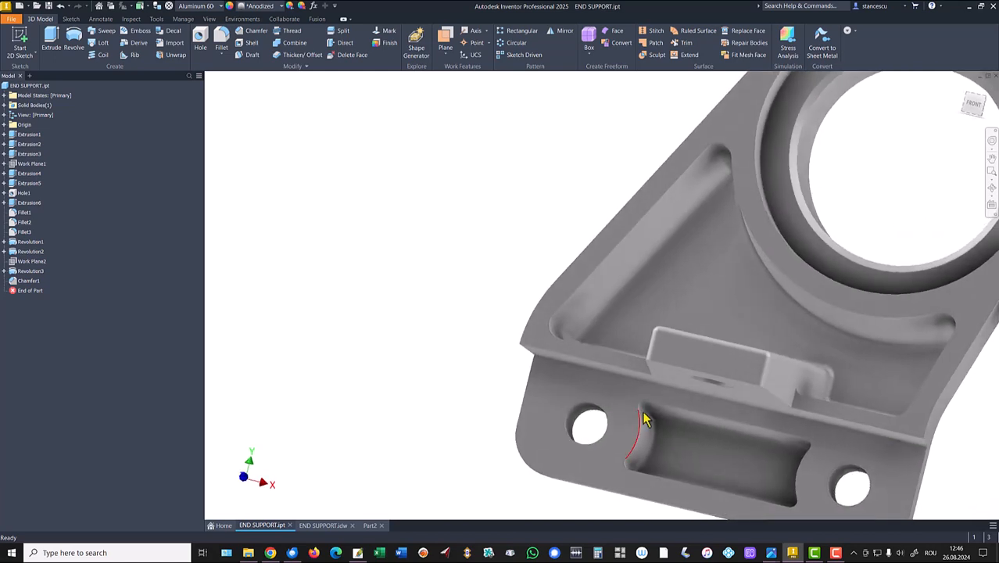
shift+middle_drag(722, 466, 528, 457)
shift+middle_drag(608, 406, 530, 413)
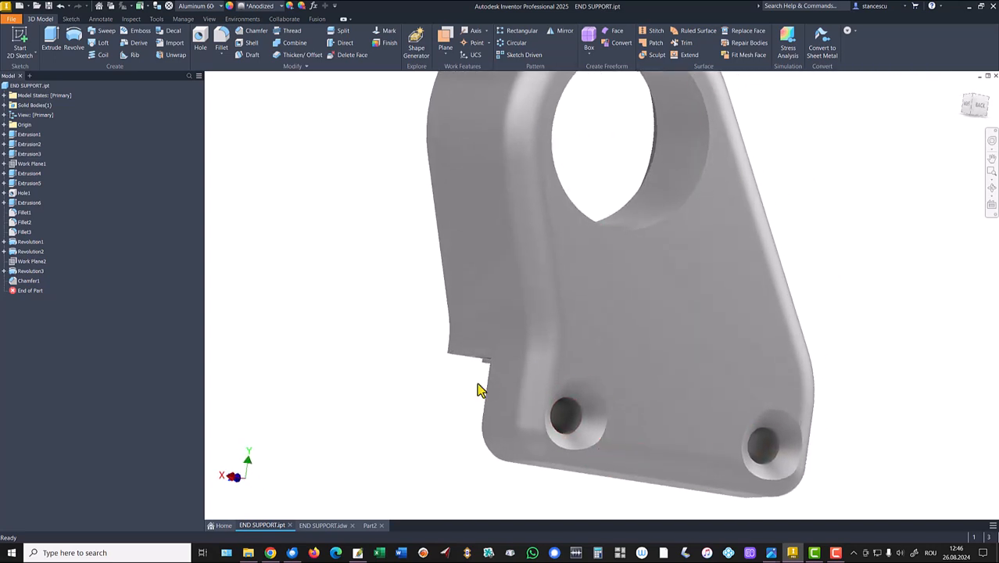
shift+middle_drag(624, 429, 448, 435)
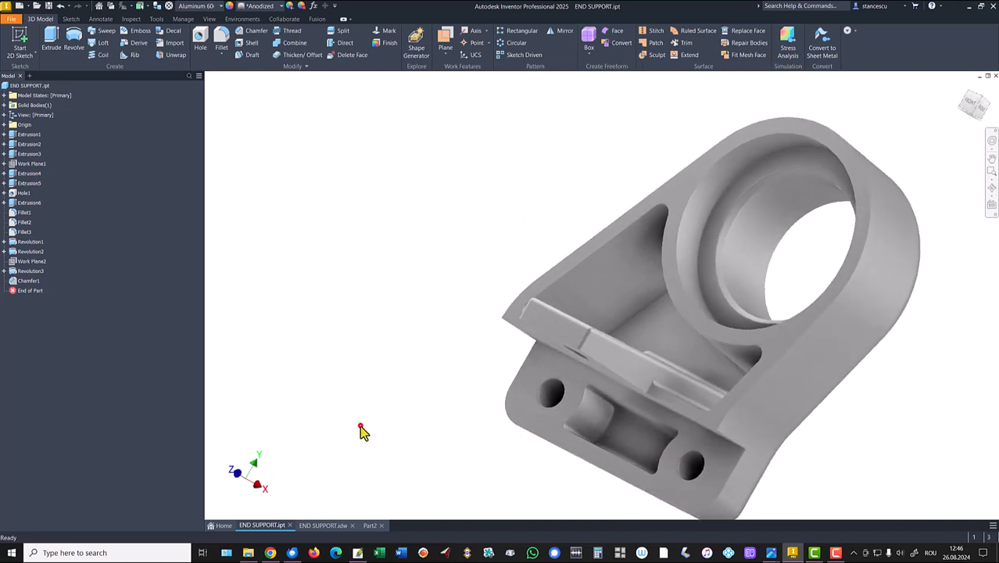
click(360, 425)
key(F6)
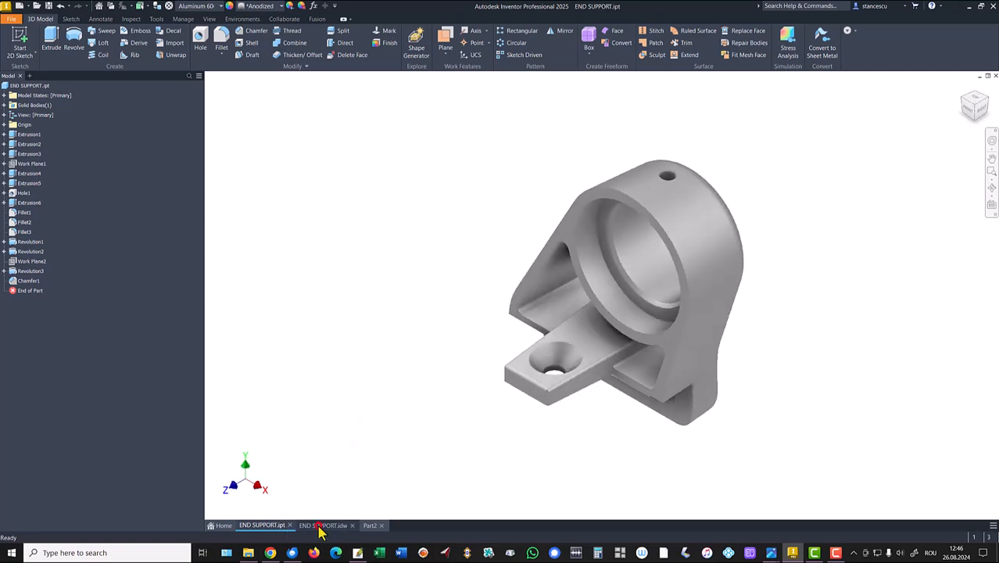
click(322, 526)
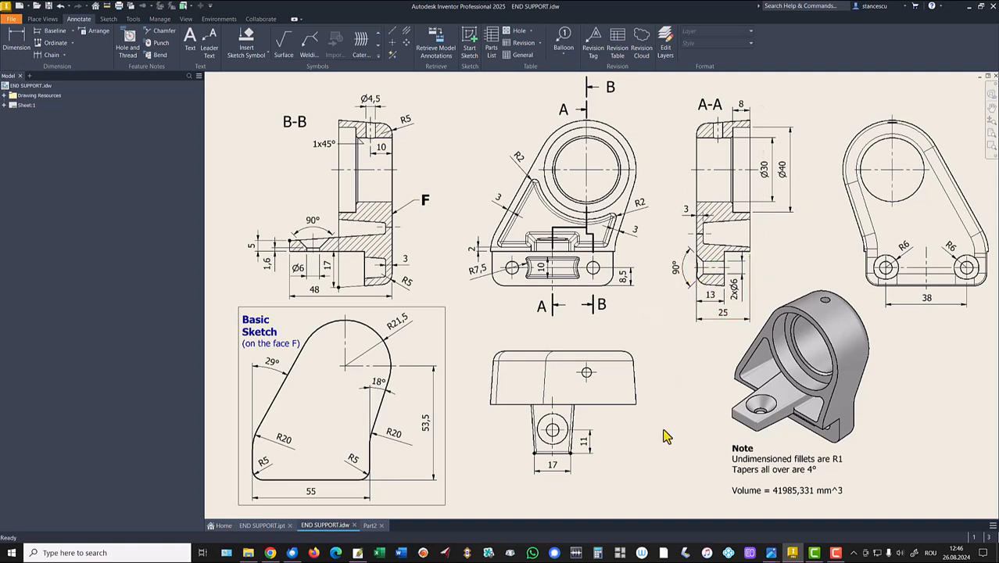
click(372, 526)
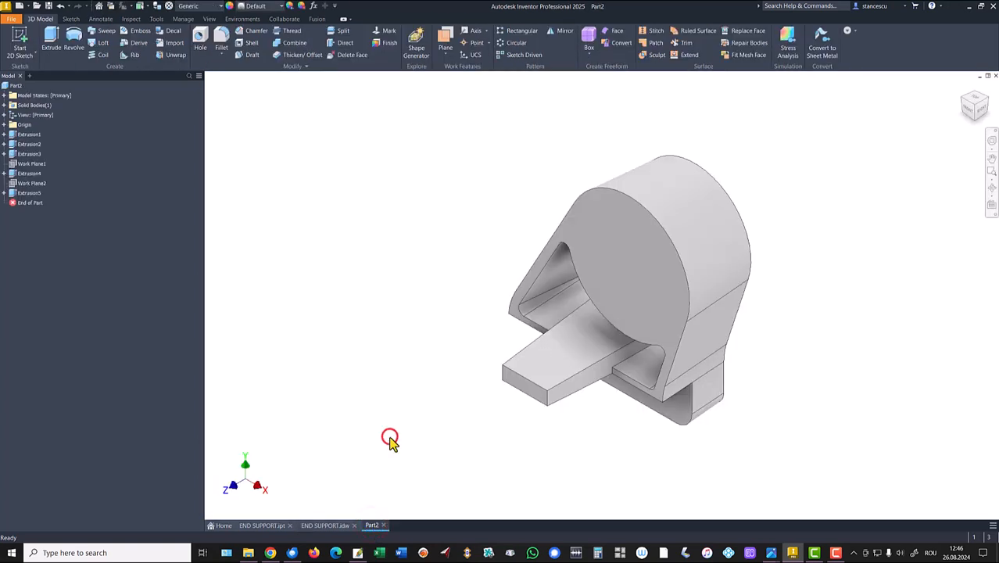
- Start a sketch on the lower step's front face and draw a horizontal line 38 mm long across it
shift+middle_drag(605, 459, 455, 398)
scroll(634, 446, down, 2)
click(637, 436)
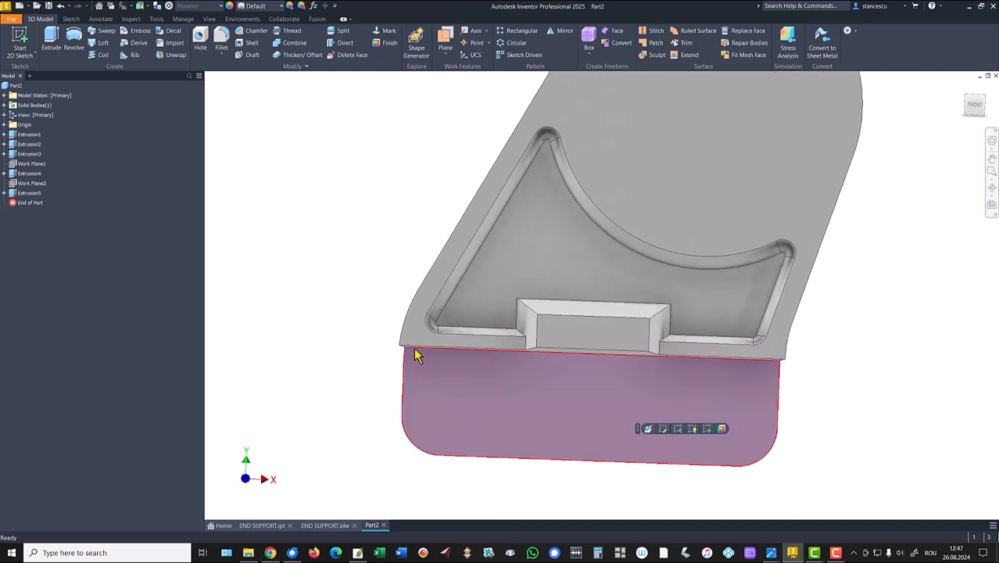
click(708, 430)
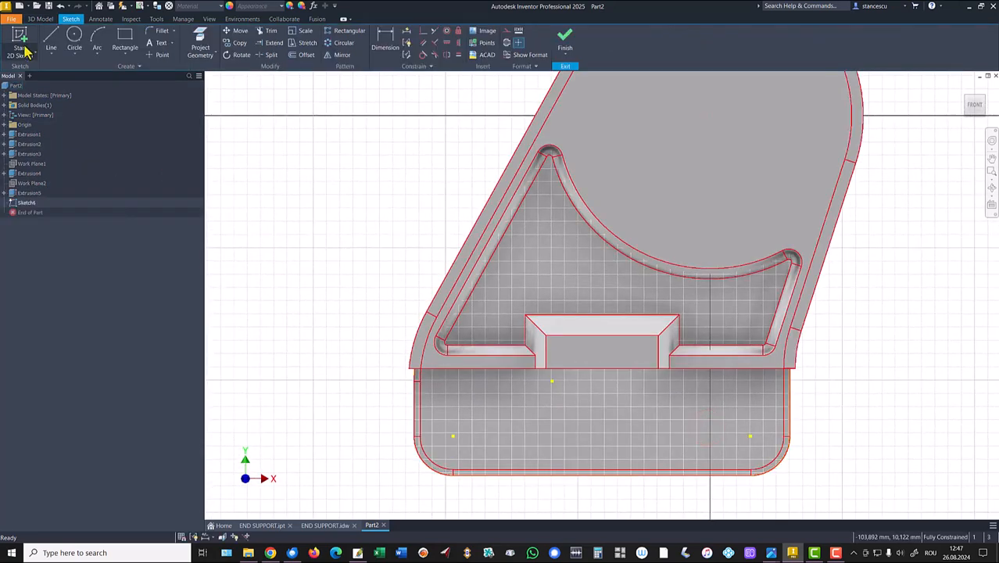
click(49, 40)
click(494, 419)
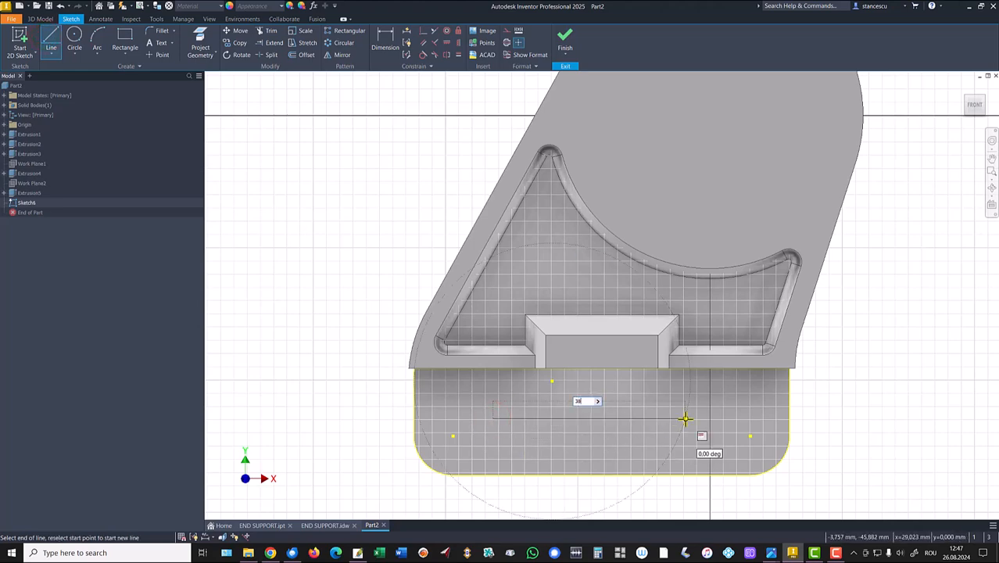
key(Return)
key(Escape)
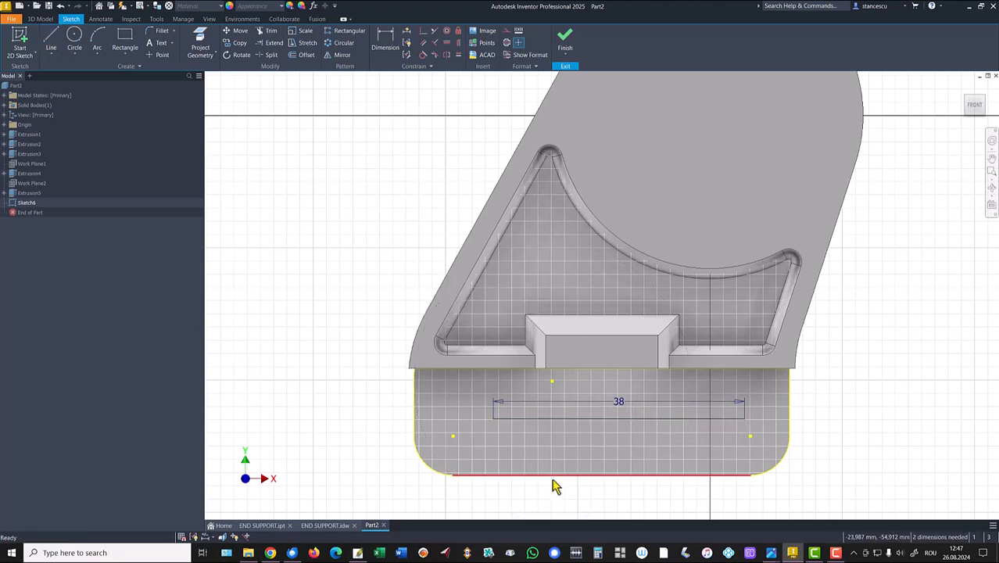
- Slice the graphics, align the 38 mm line's midpoint vertically with the midpoint of the face's upper edge, and finish the sketch
key(F7)
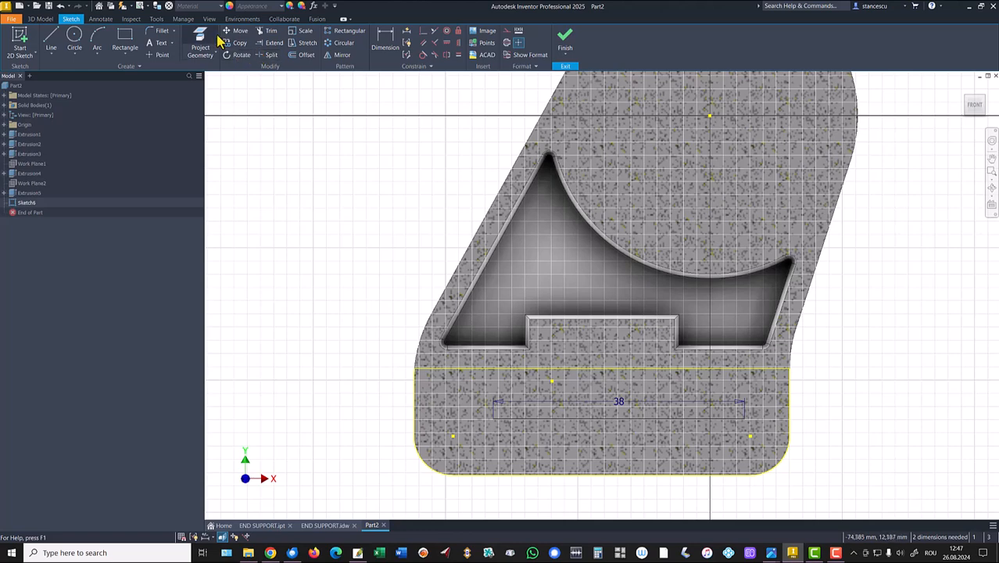
click(459, 43)
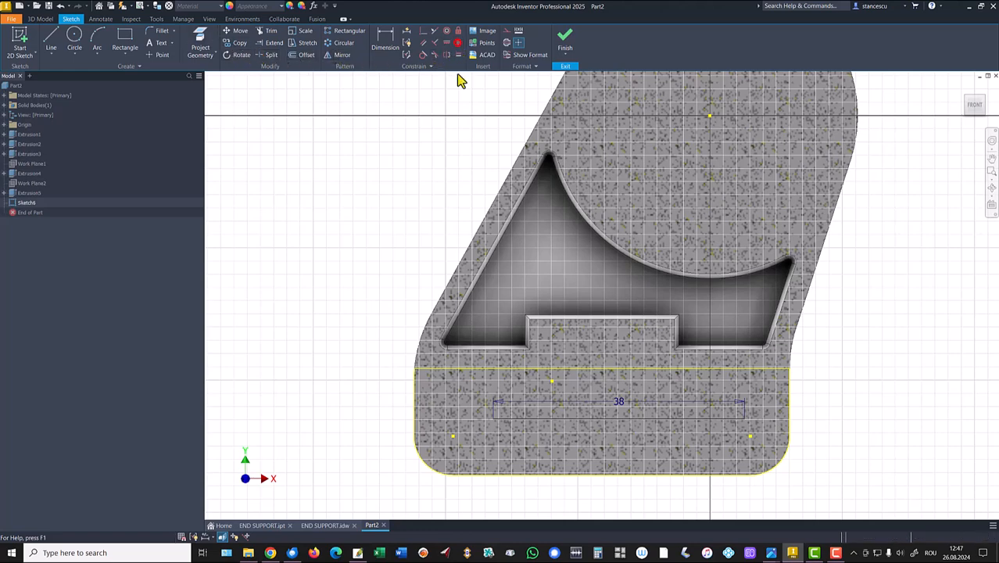
click(619, 418)
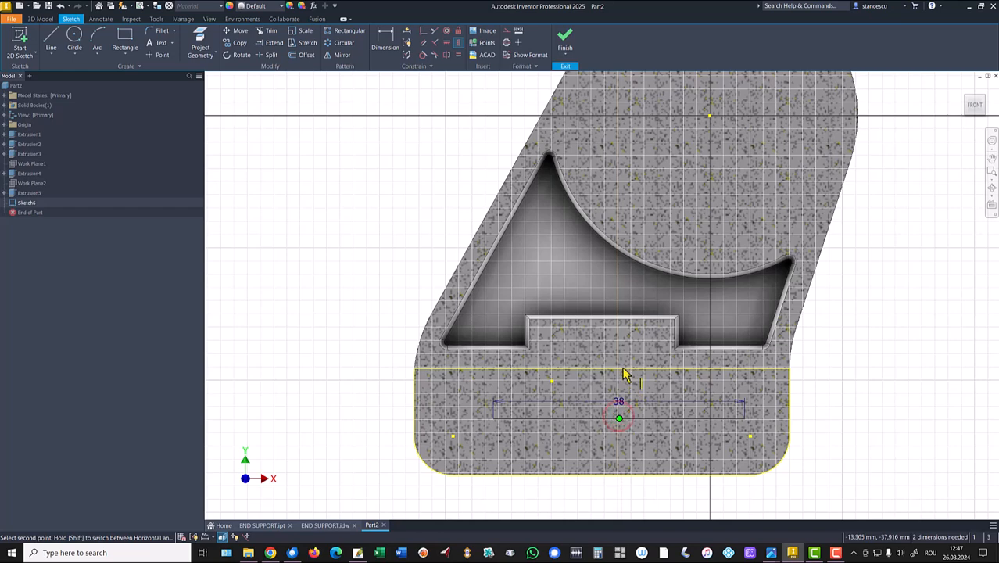
click(602, 370)
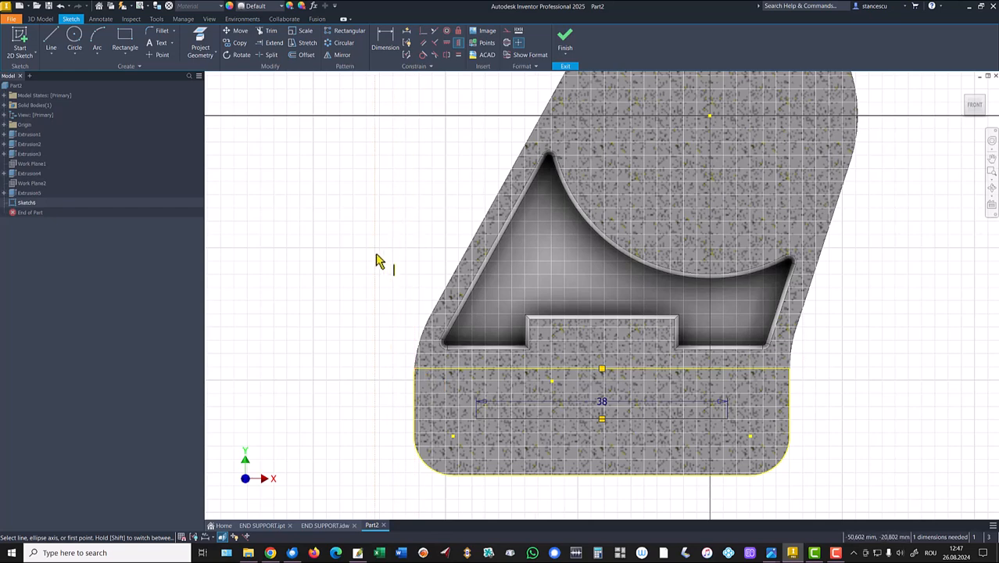
click(566, 44)
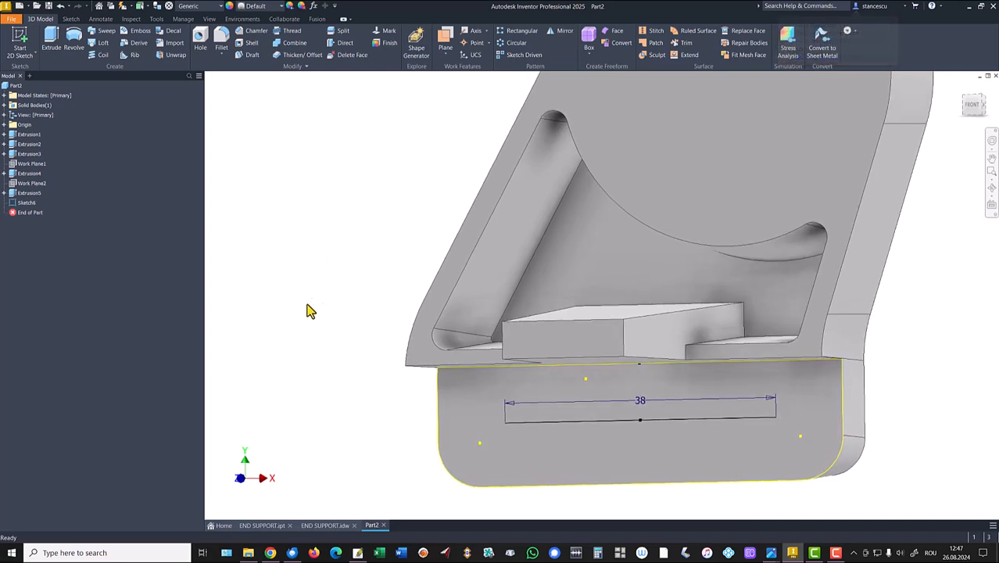
- Reopen the line's sketch, dimension the line 8.5 mm above the bottom edge of the lower step, and finish the sketch
double_click(19, 203)
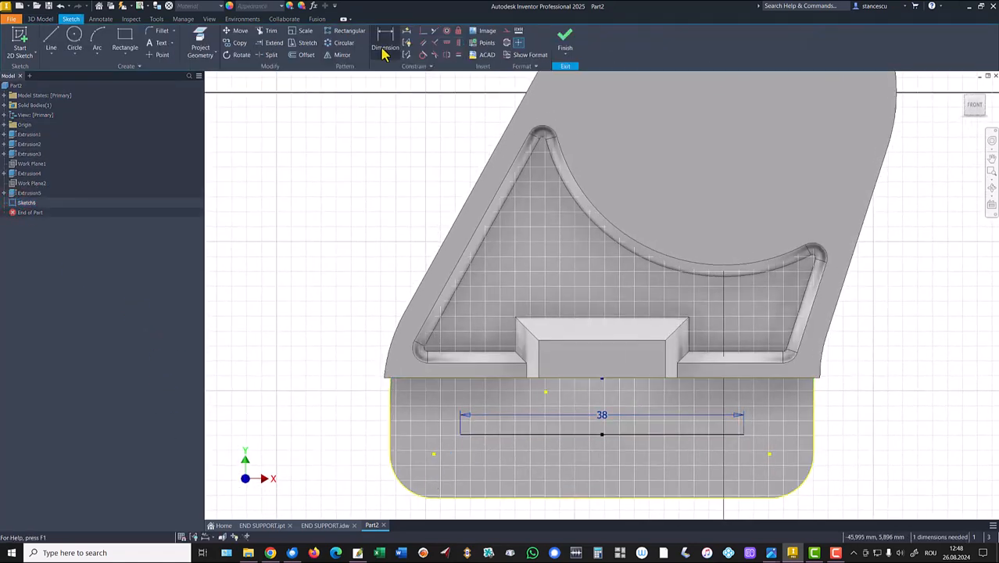
click(386, 34)
click(546, 434)
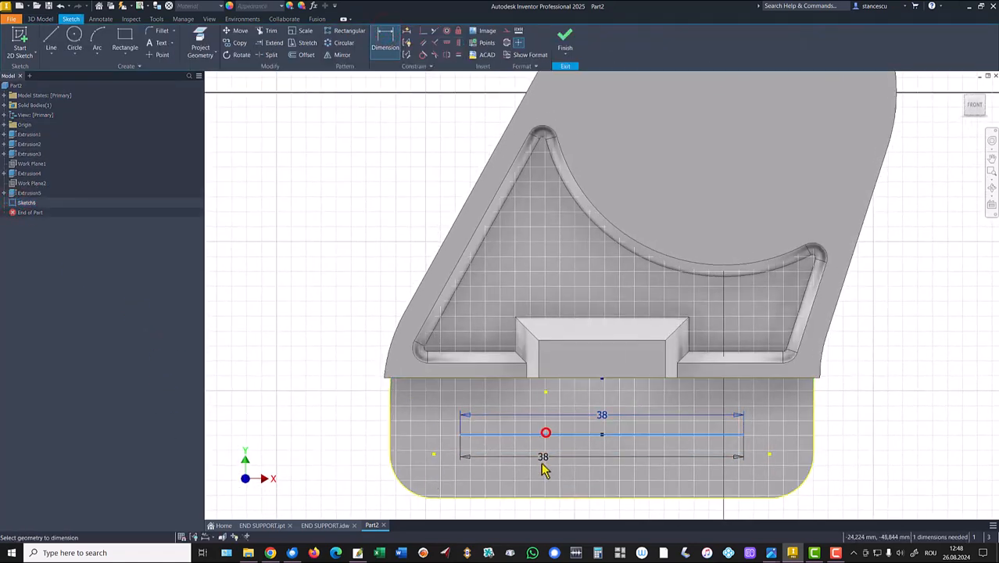
click(532, 497)
click(329, 461)
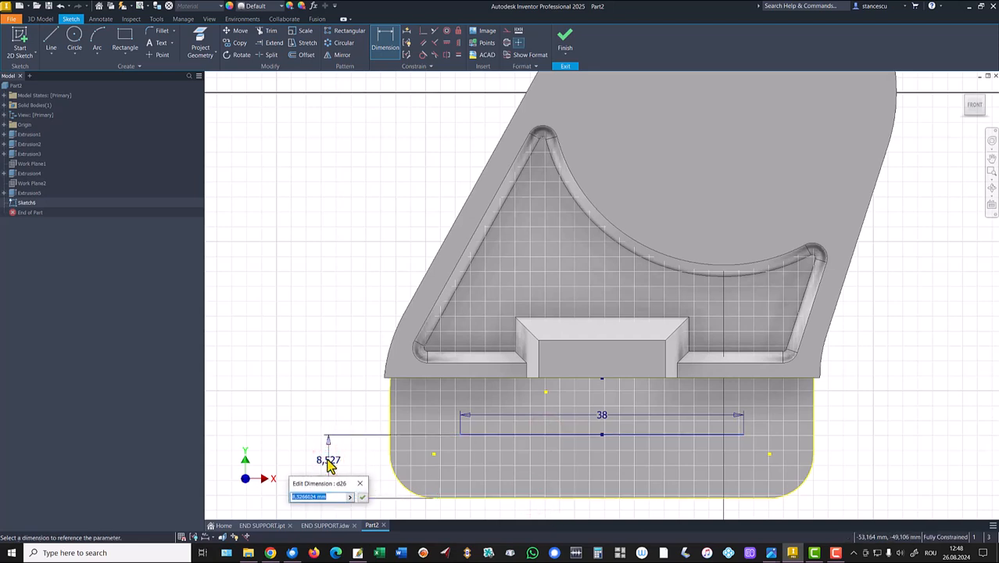
key(Return)
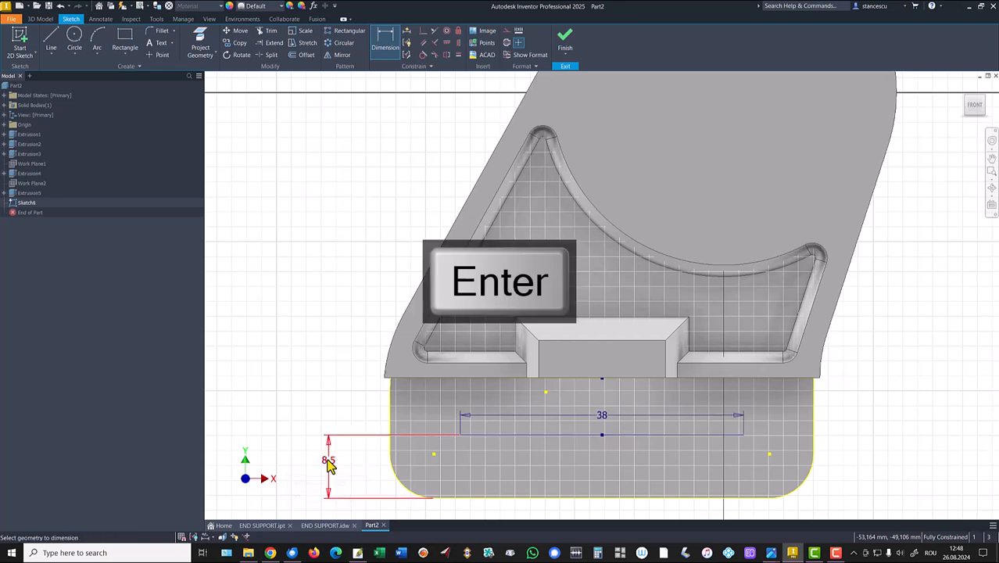
click(564, 37)
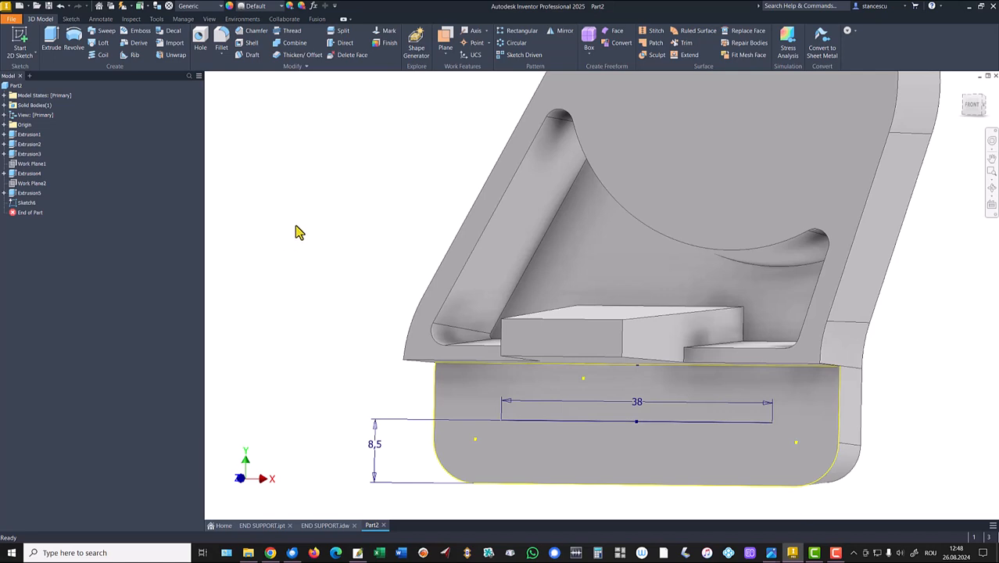
- Redefine the line's sketch onto the flat rear face of the part
right_click(13, 205)
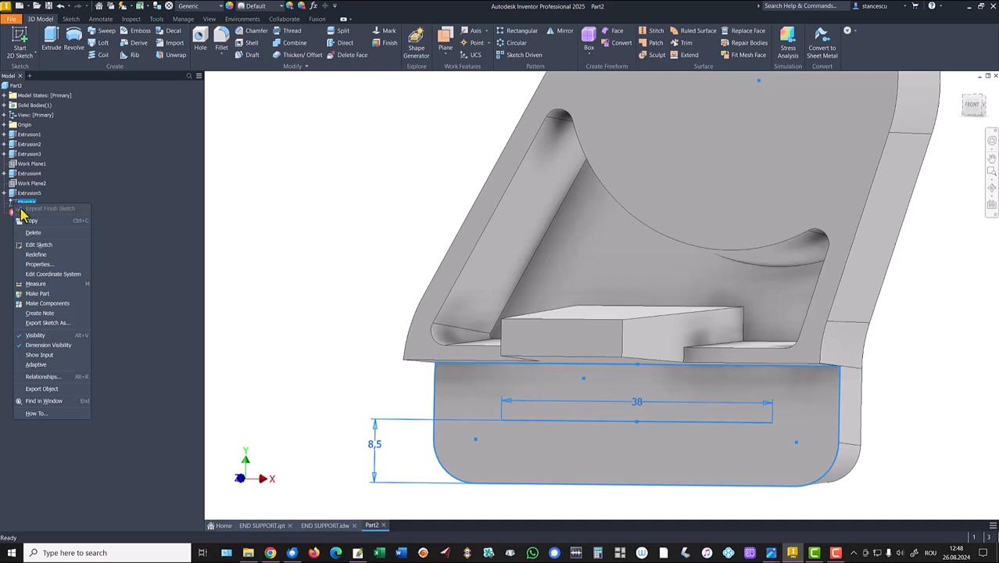
click(40, 255)
shift+middle_drag(263, 299, 760, 448)
click(814, 439)
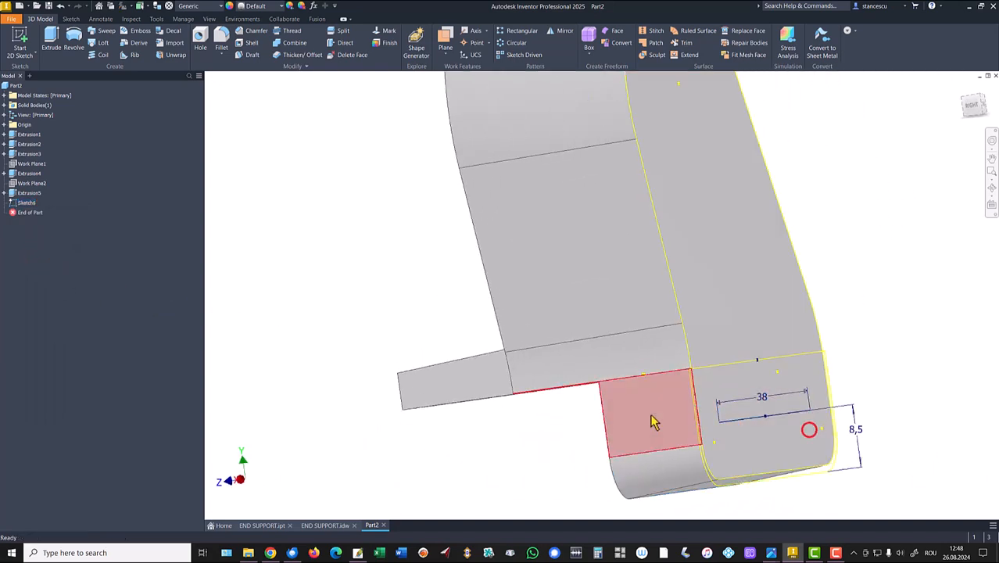
- Place 6 mm through-all countersunk holes with a 12 mm, 90° countersink at both ends of the 38 mm line
mouse_move(584, 422)
shift+middle_down()
mouse_move(534, 428)
mouse_move(591, 442)
mouse_move(796, 425)
mouse_move(832, 380)
mouse_move(831, 340)
shift+middle_up()
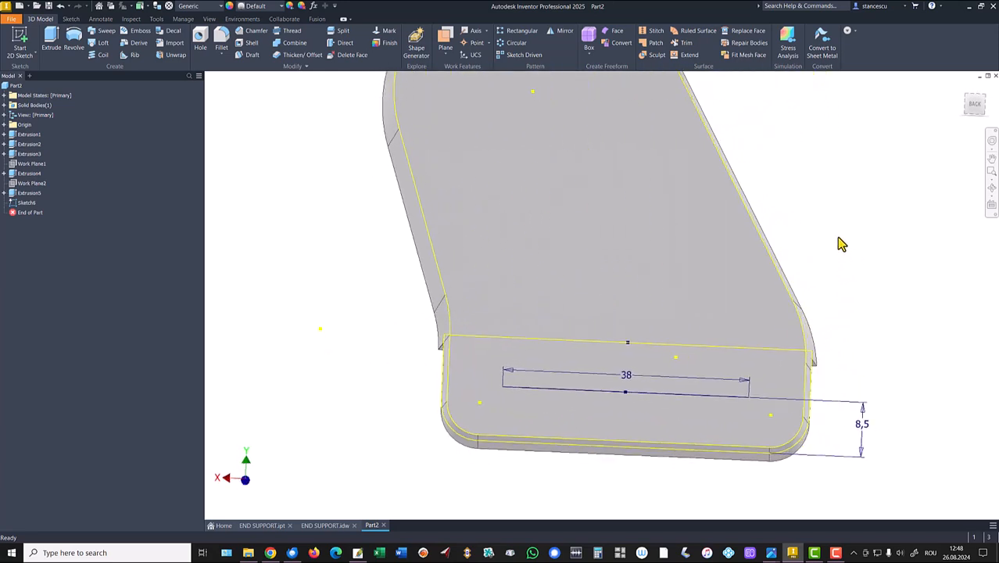
shift+middle_drag(840, 244, 663, 395)
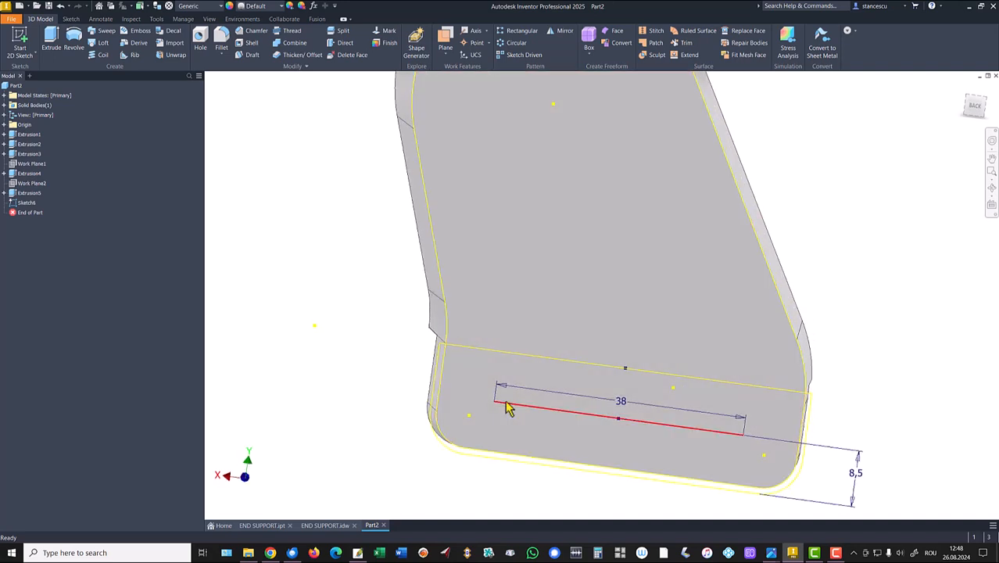
click(200, 39)
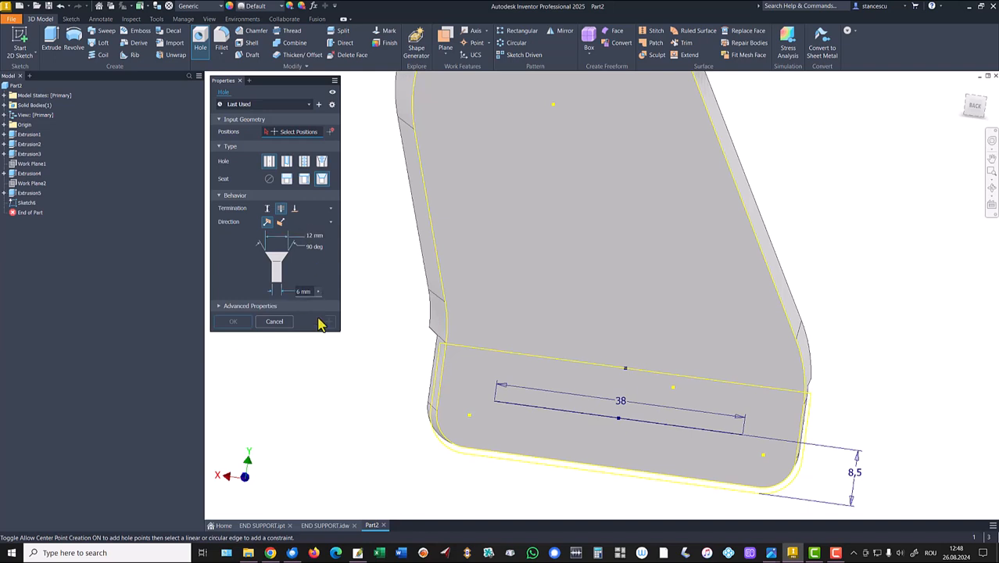
click(495, 403)
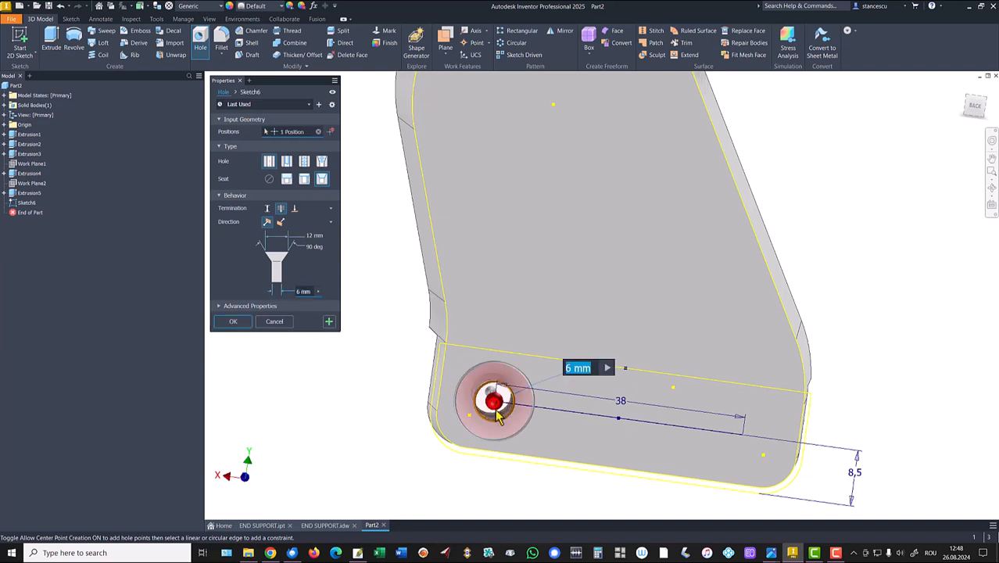
click(744, 436)
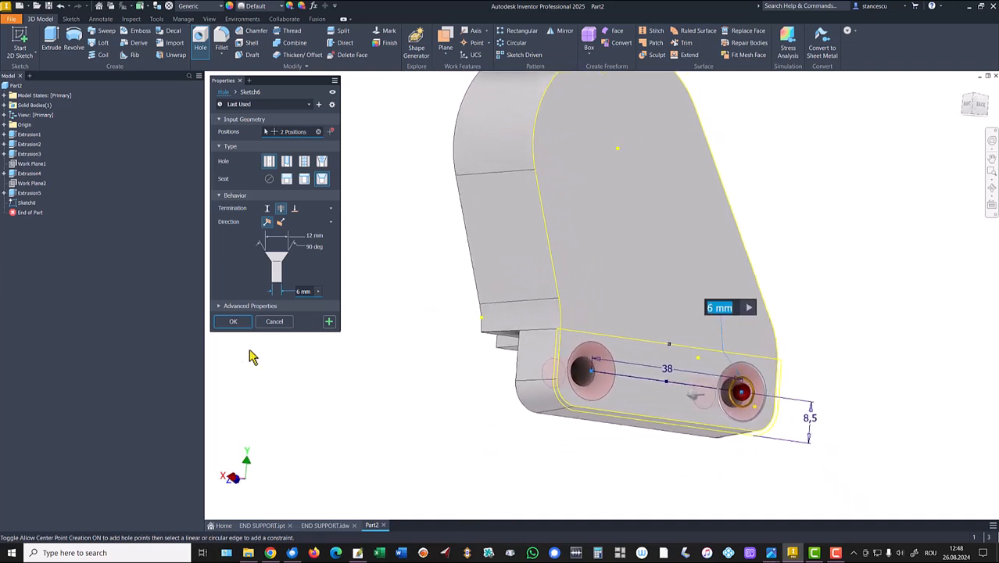
- Create the two 6 mm through-all countersunk holes with 12 mm, 90° countersinks at the sketched points
click(232, 322)
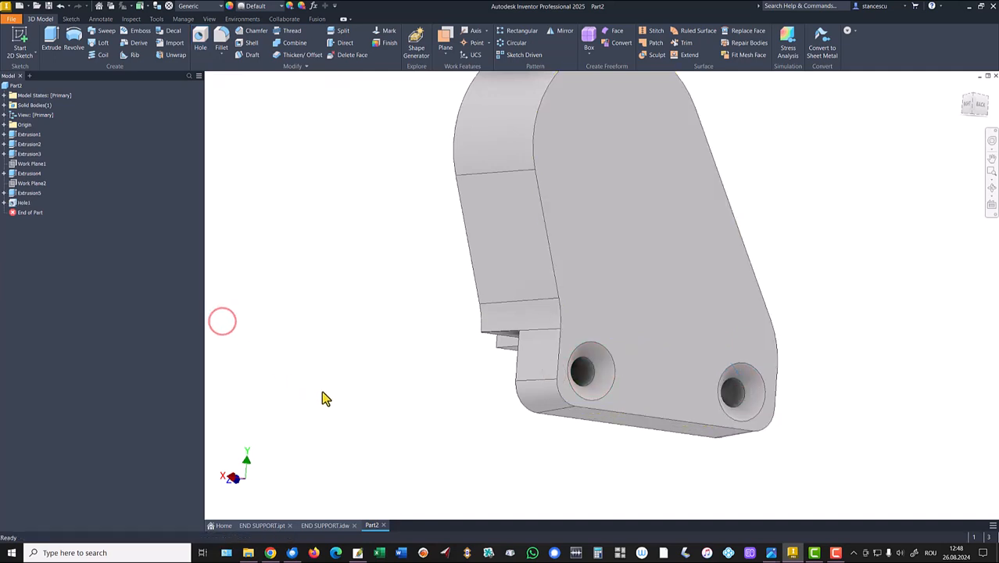
key(F6)
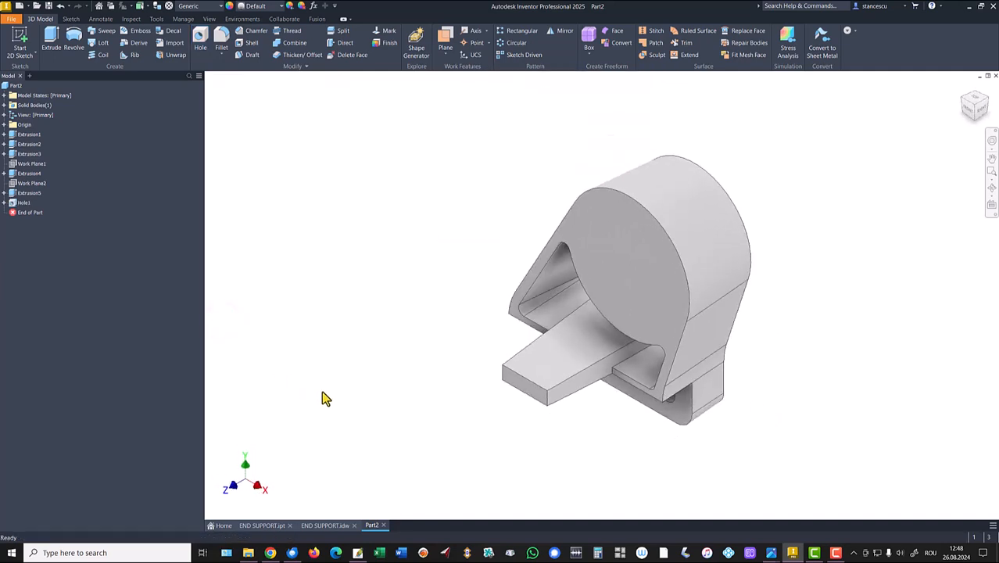
- Fillet the outer edge loop of the back face, around the countersunk holes' face, with a 5 mm radius
shift+middle_drag(966, 255, 705, 187)
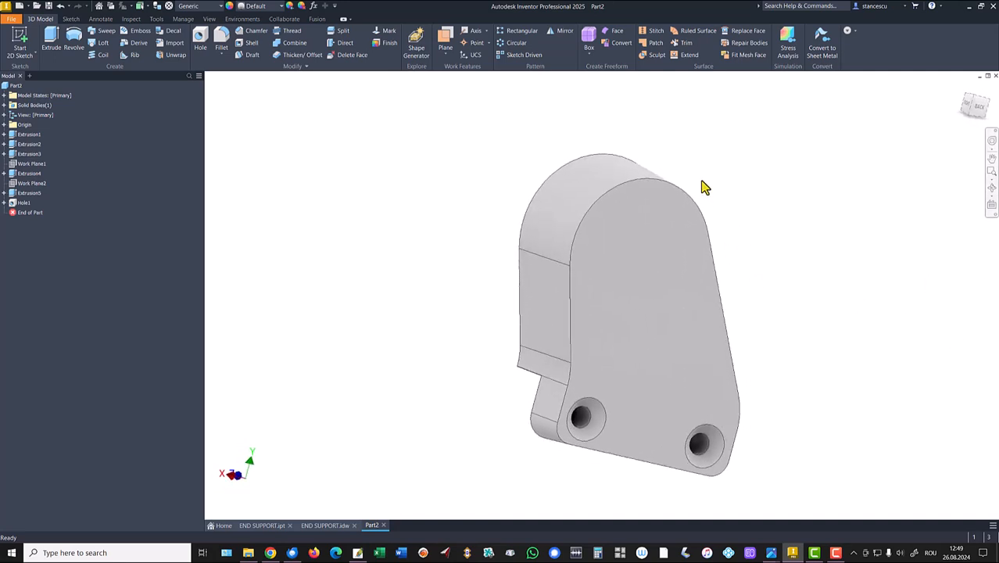
click(614, 196)
click(622, 184)
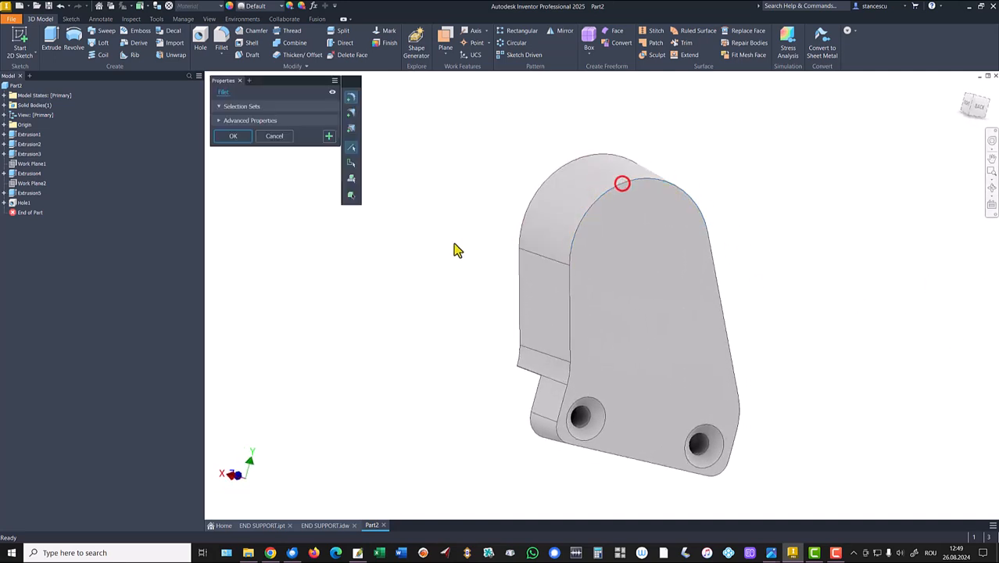
text(5)
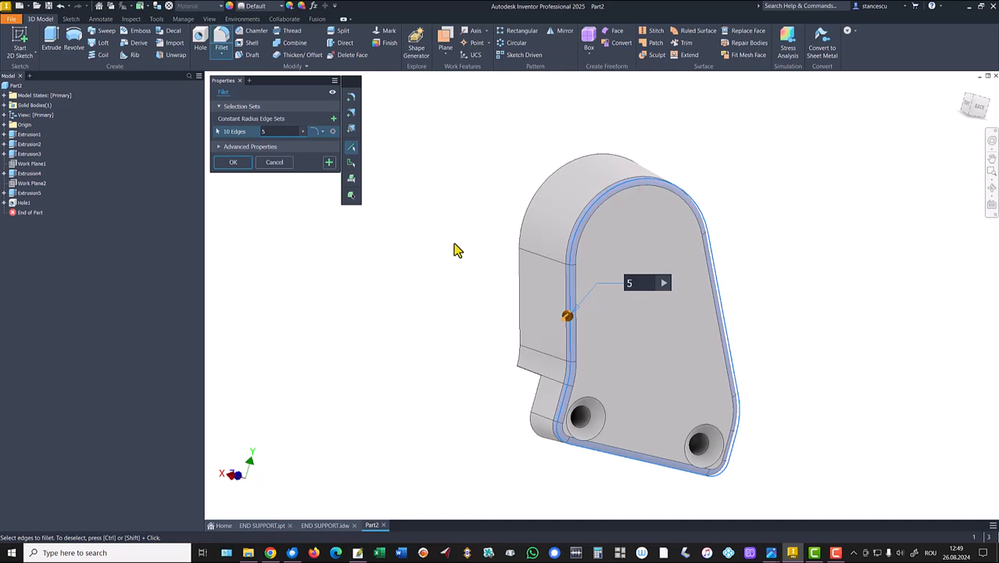
shift+middle_drag(453, 313, 373, 275)
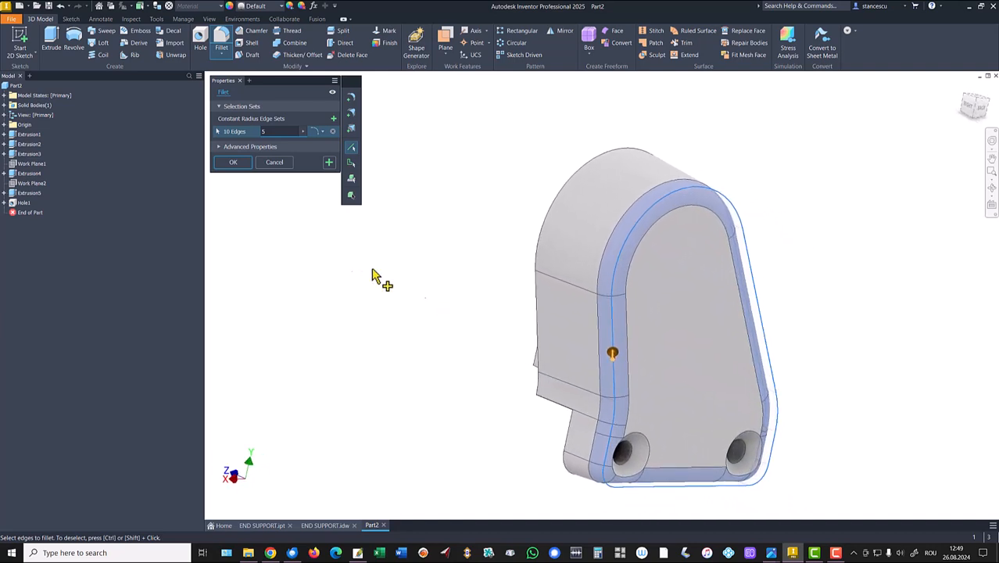
click(235, 163)
key(F6)
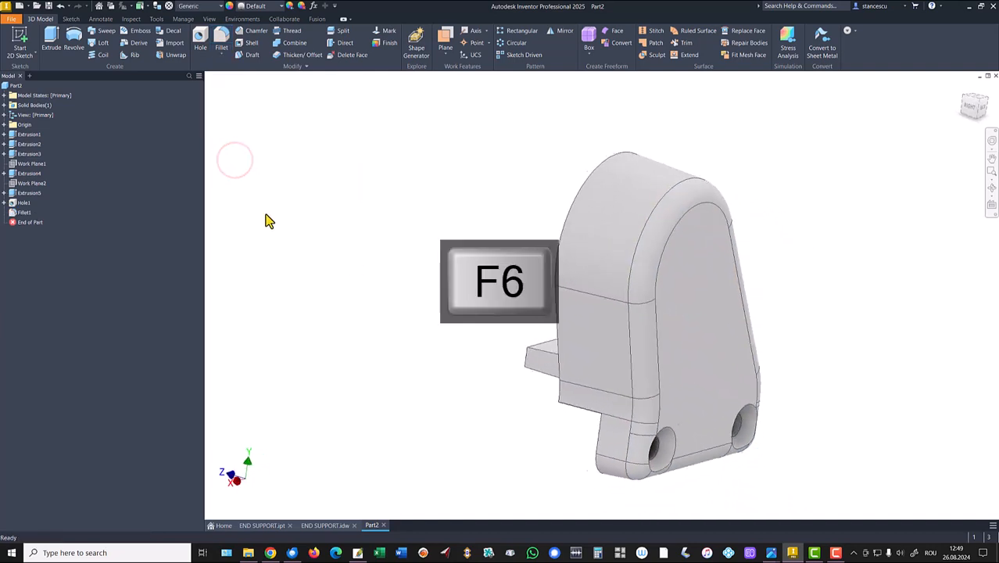
- Examine the recess between the flange holes in END SUPPORT.ipt and its dimensions and notes in the END SUPPORT.idw drawing
click(261, 525)
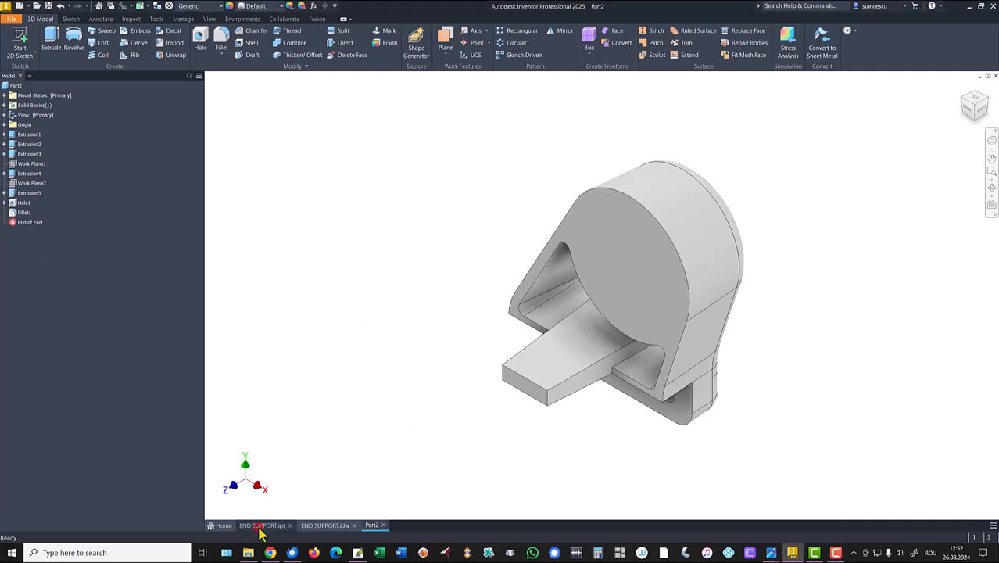
shift+middle_drag(432, 457, 624, 424)
scroll(625, 424, down, 1)
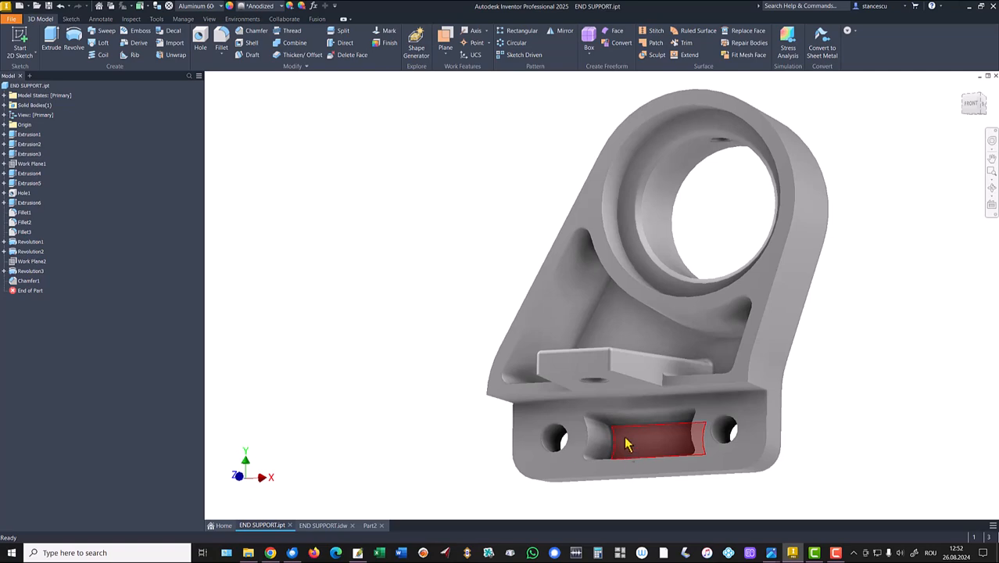
shift+middle_drag(447, 466, 336, 526)
click(323, 525)
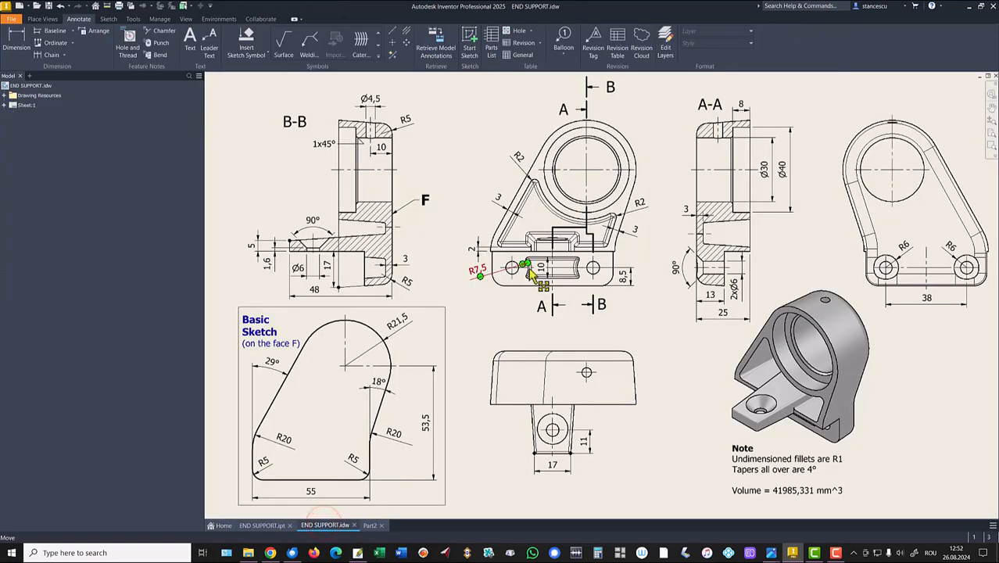
scroll(504, 270, down, 4)
scroll(430, 284, down, 3)
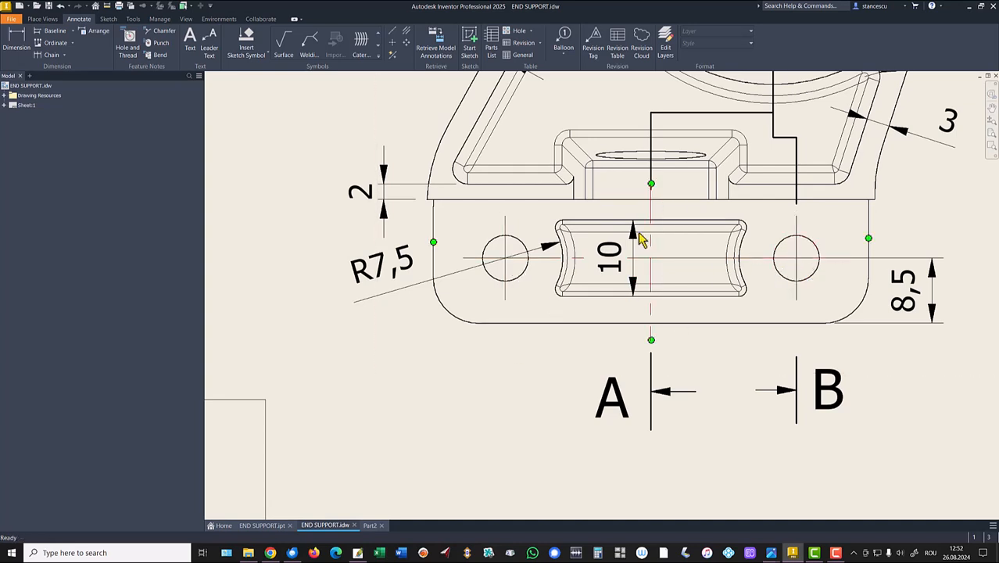
click(614, 252)
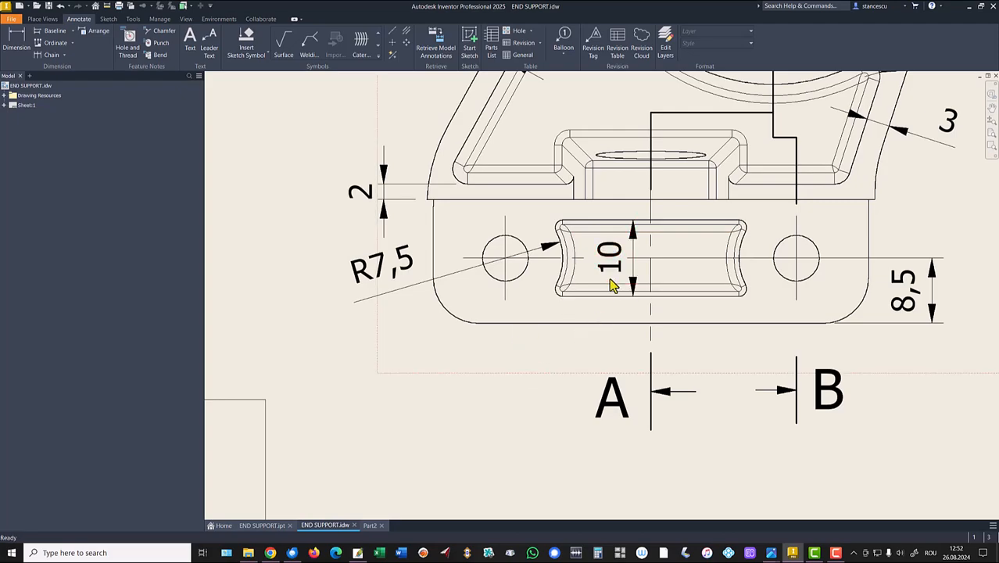
key(Home)
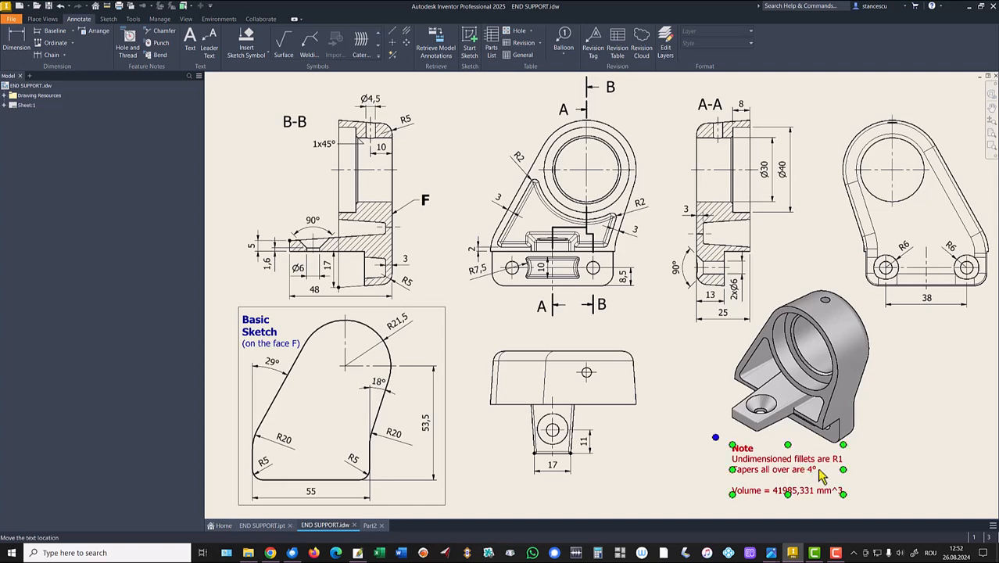
- In Part2, start a sketch on the lower flange's front face and draw a rectangle about 24 mm wide and 10 mm high between the holes
click(369, 526)
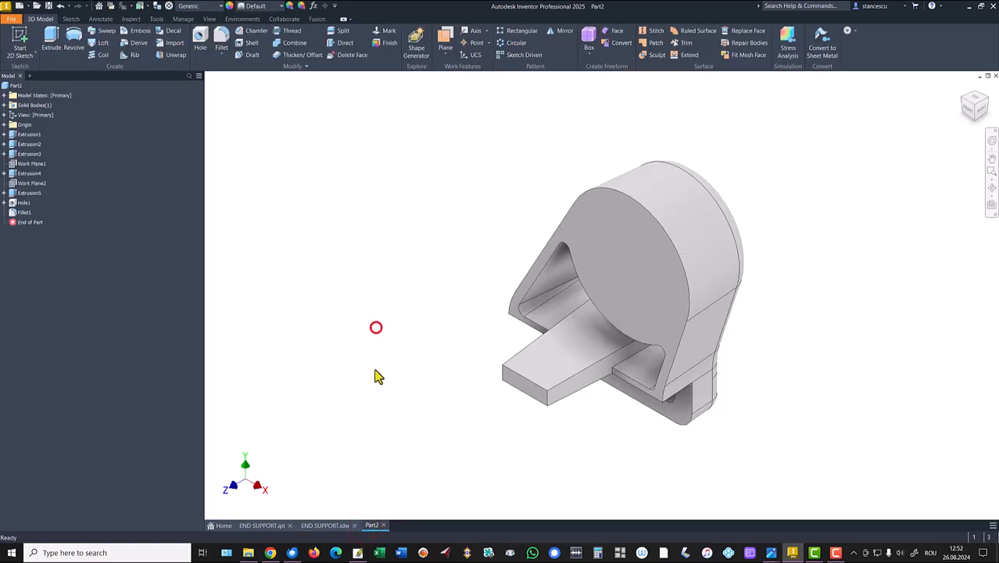
click(630, 417)
click(705, 411)
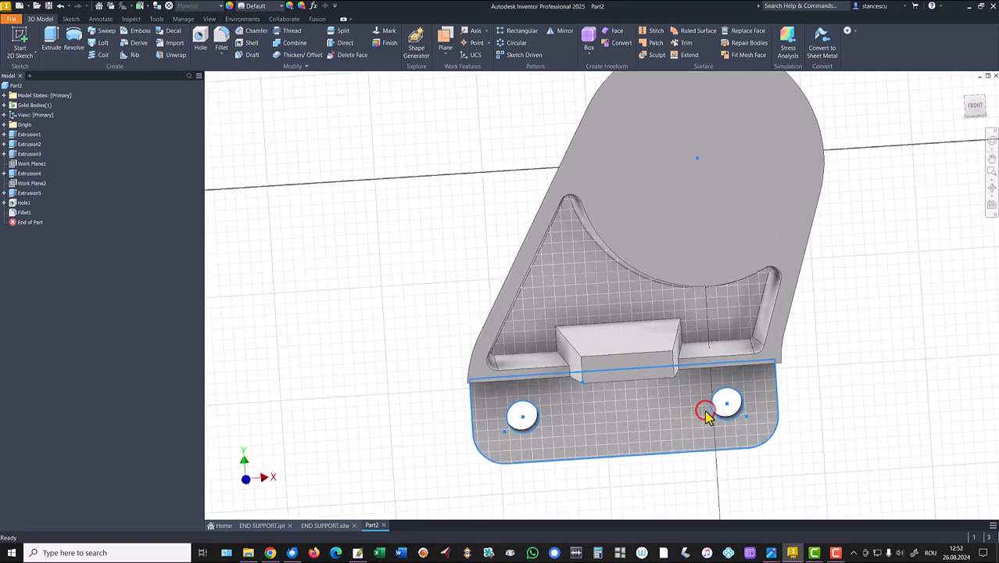
click(127, 39)
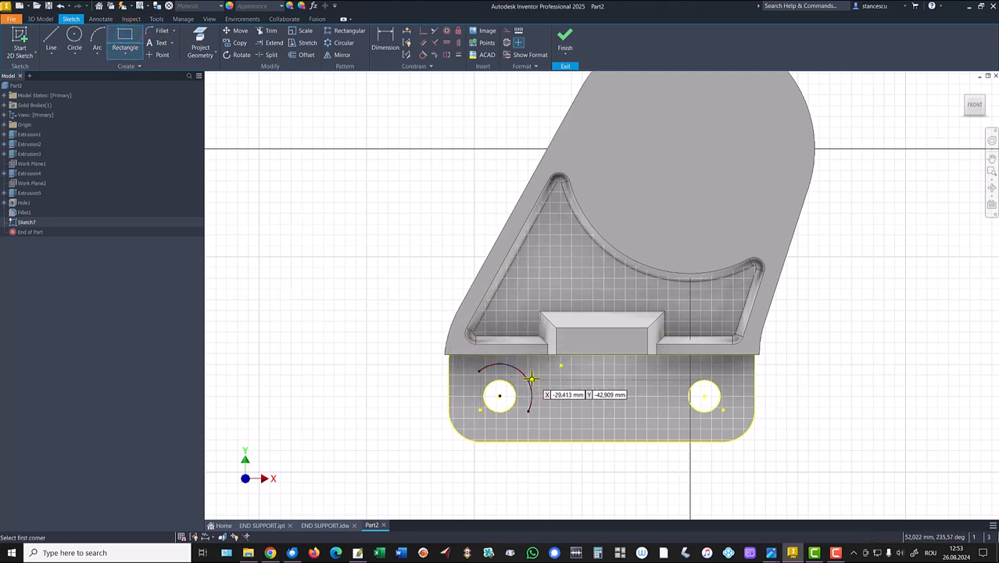
click(540, 372)
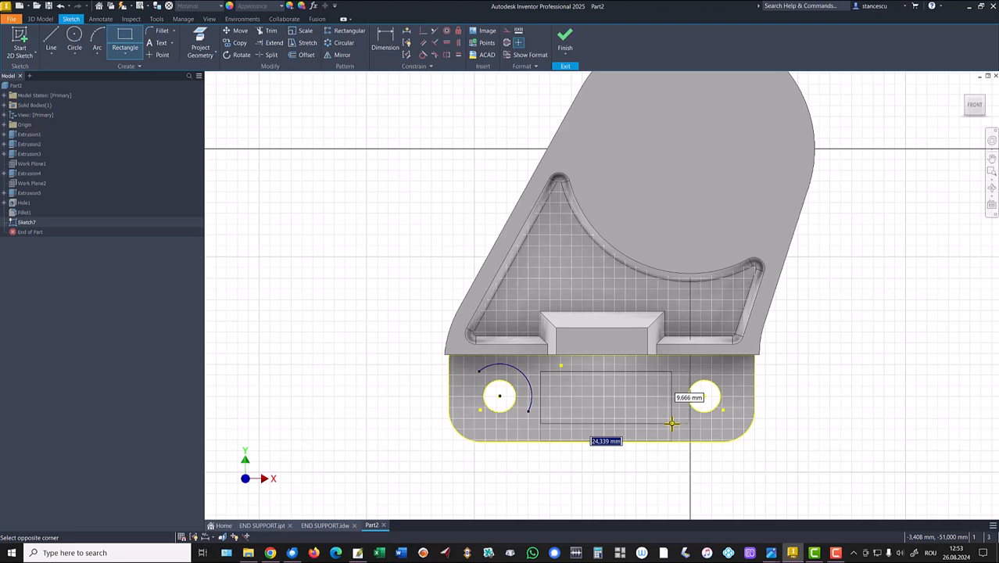
key(Tab)
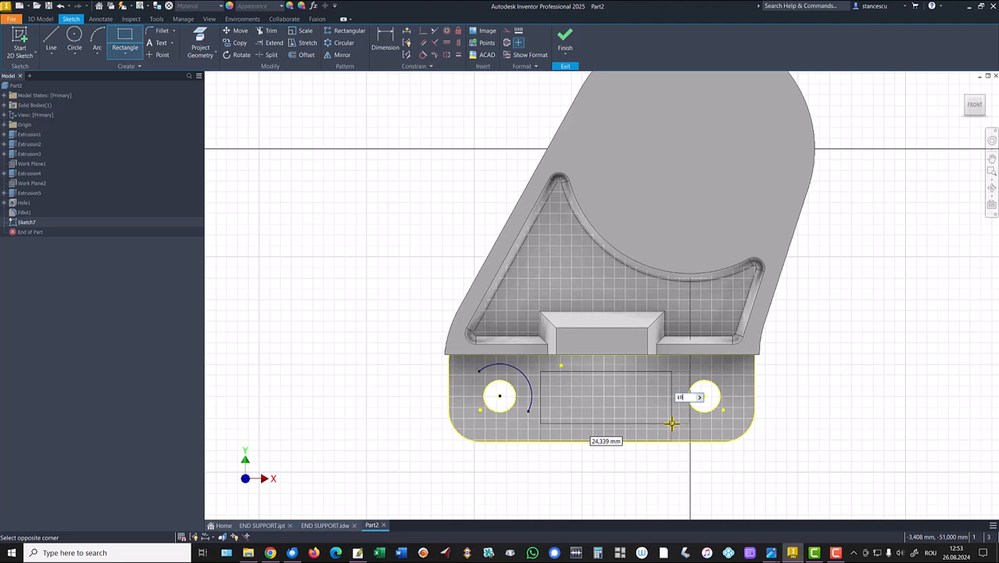
text(10)
key(Return)
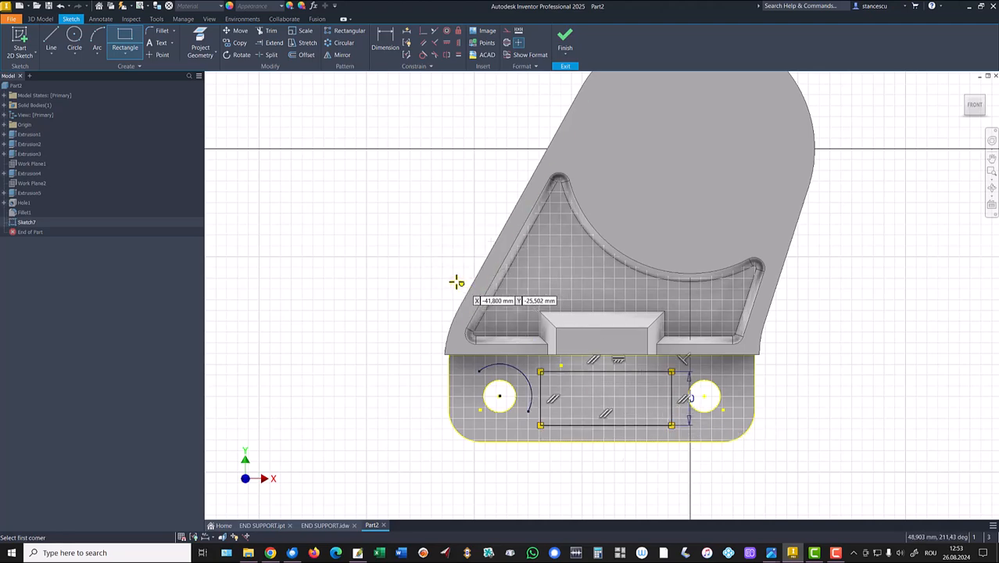
key(Escape)
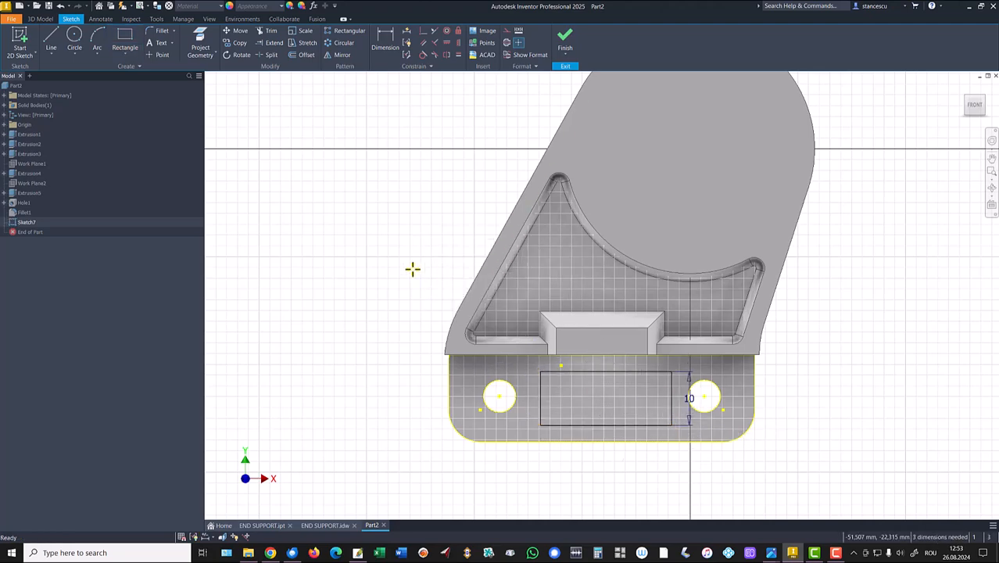
- With the graphics sliced, align the rectangle's top midpoint vertically with the flange edge midpoint and its left side midpoint horizontally with the left hole's centre
key(F7)
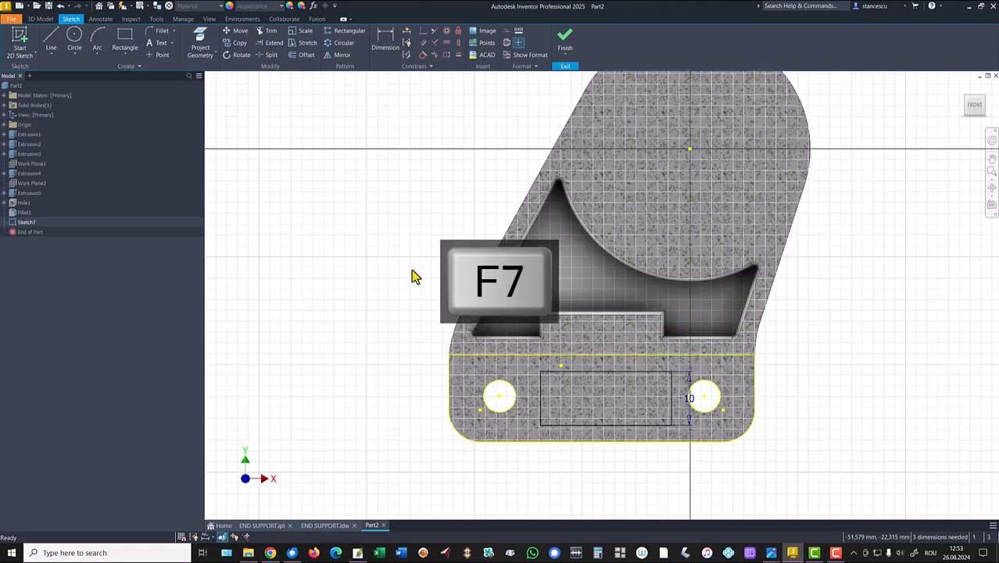
click(458, 43)
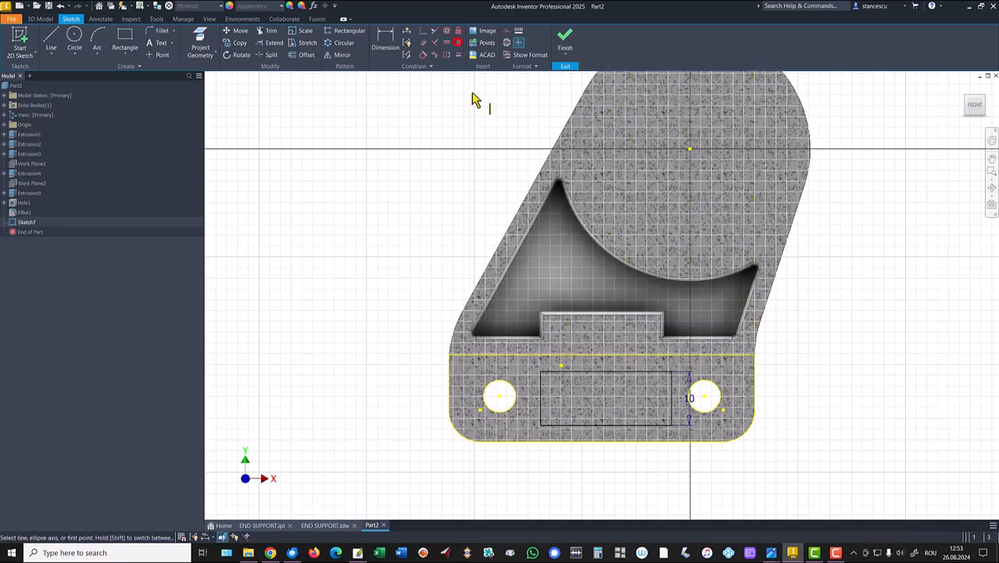
click(607, 371)
click(602, 354)
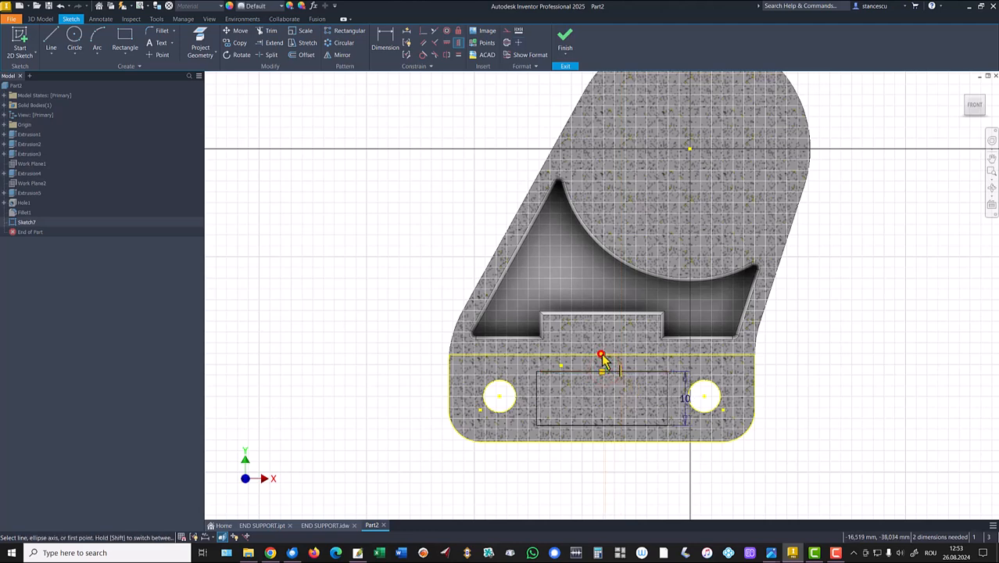
click(448, 43)
click(537, 399)
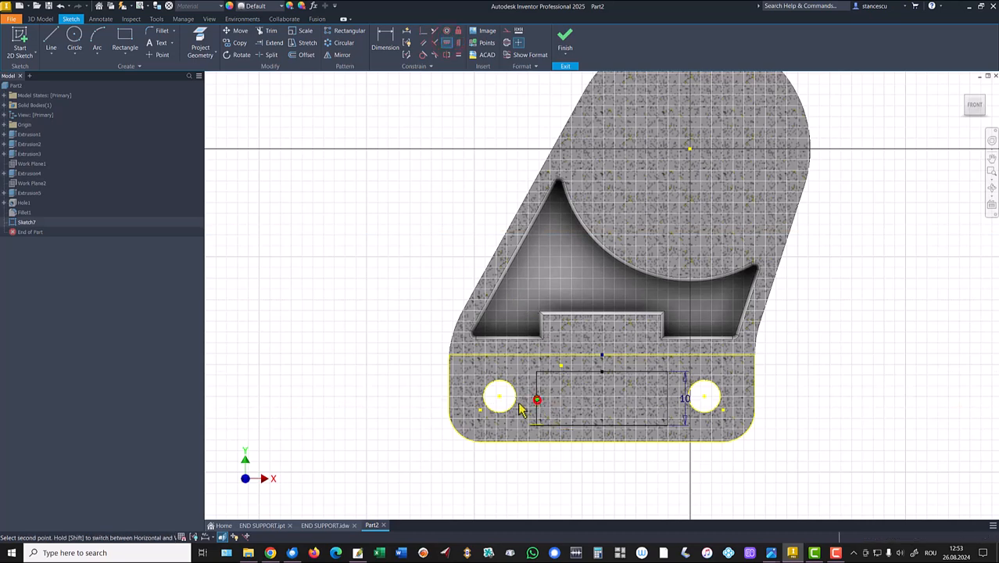
click(499, 398)
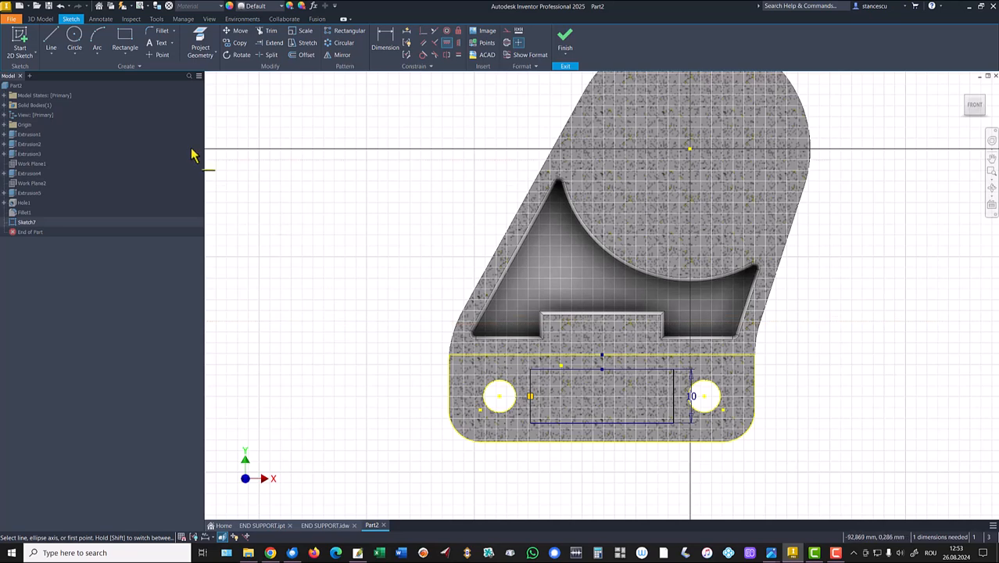
- Draw a circle with a 7.5 mm radius centred on the left flange hole
click(74, 35)
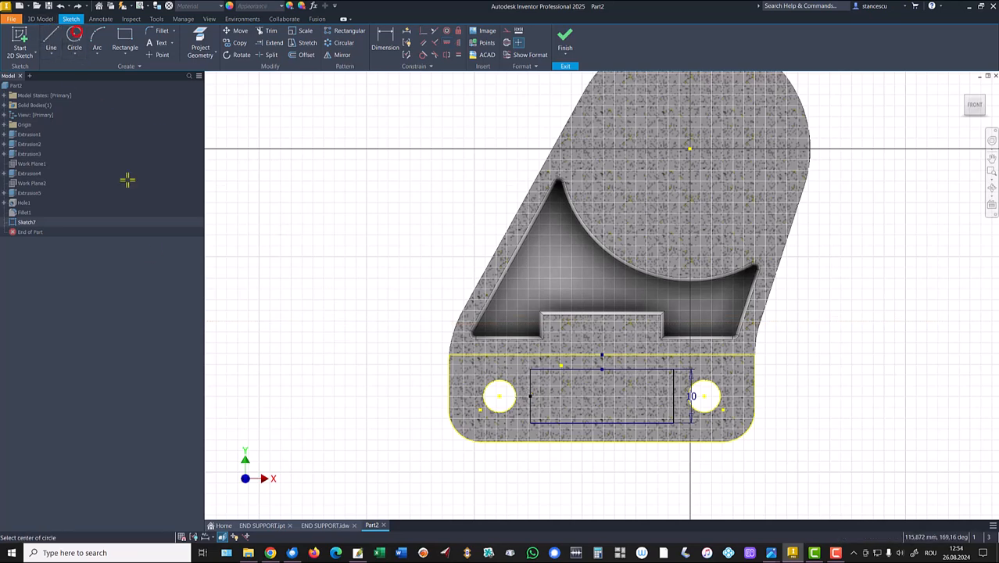
click(500, 396)
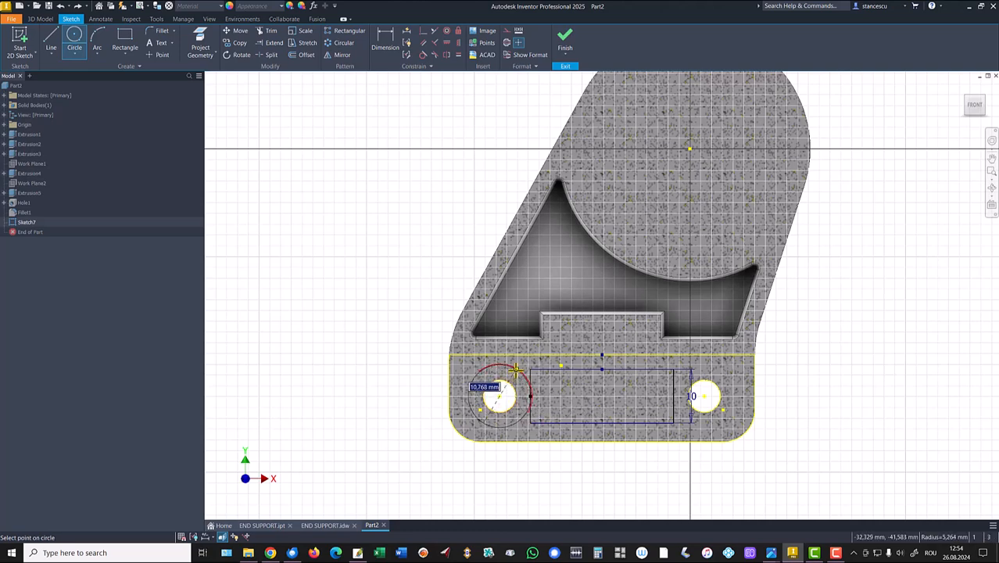
right_click(516, 371)
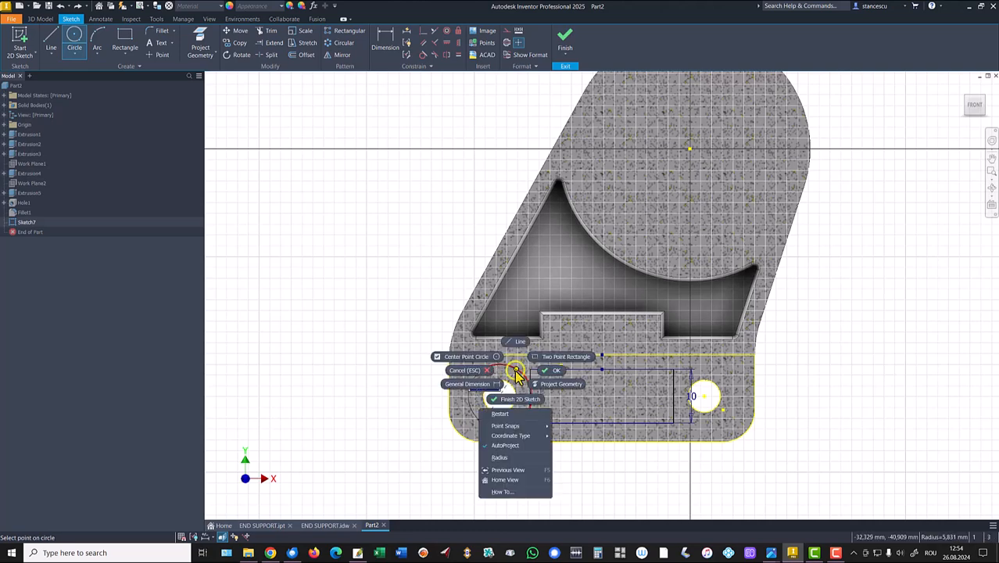
click(500, 460)
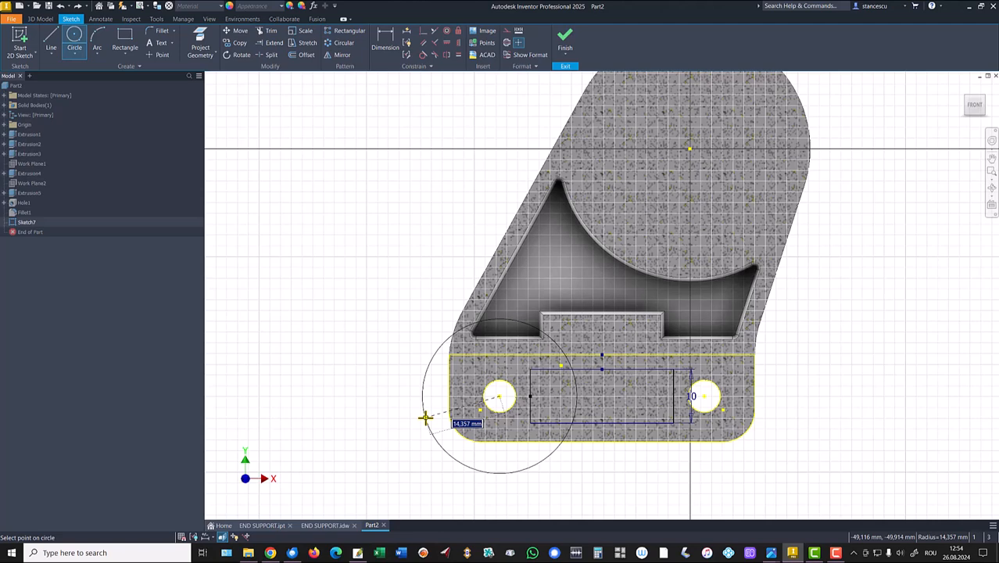
text(7,5)
key(Return)
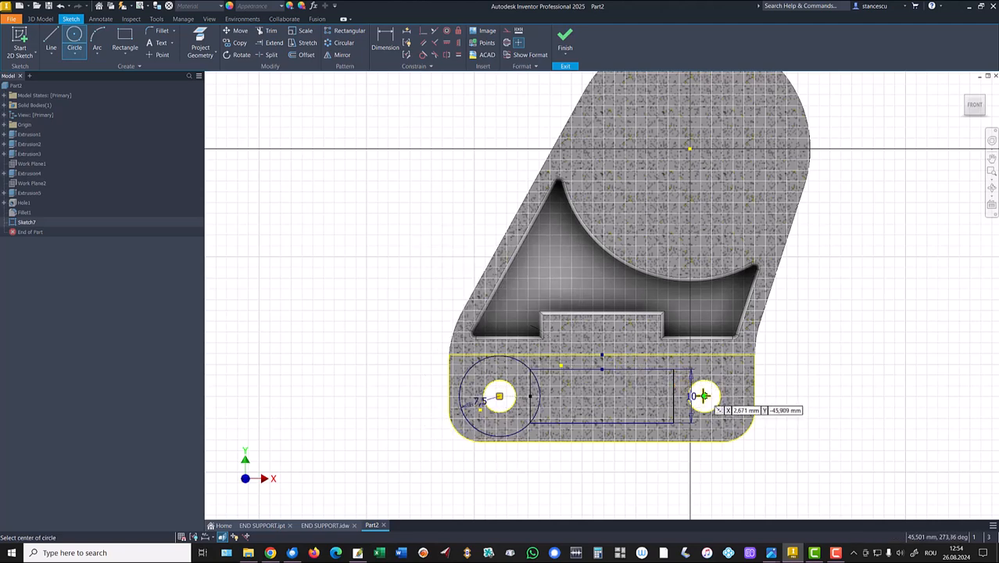
- Draw a second circle centred on the right flange hole and constrain it equal to the circle around the left hole
click(703, 397)
text(10)
key(Return)
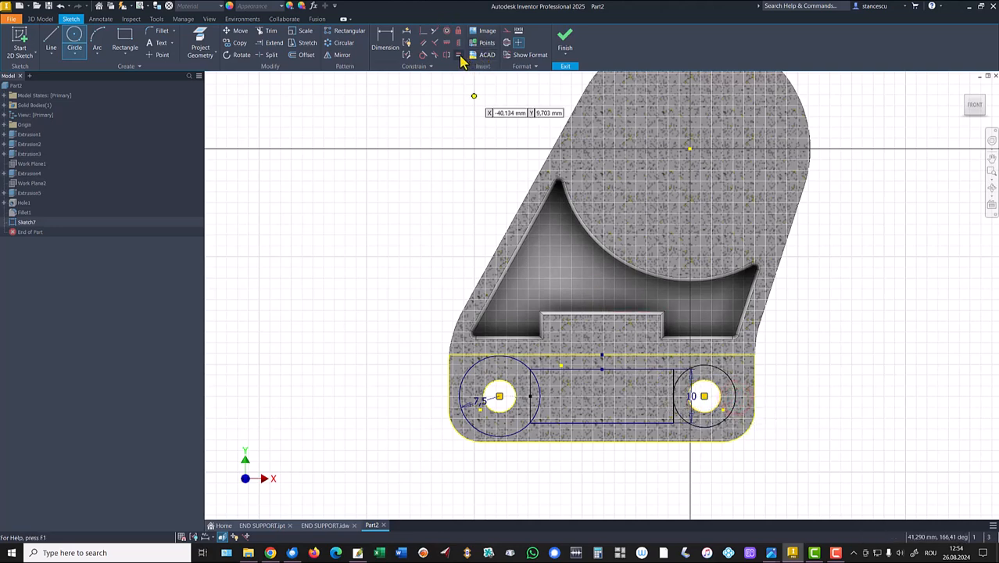
click(459, 55)
click(723, 376)
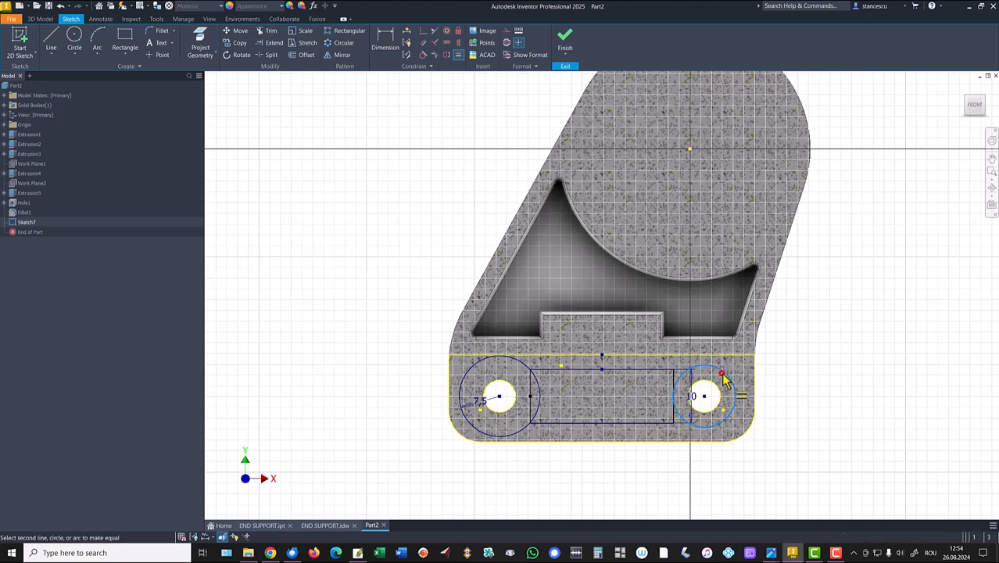
click(538, 388)
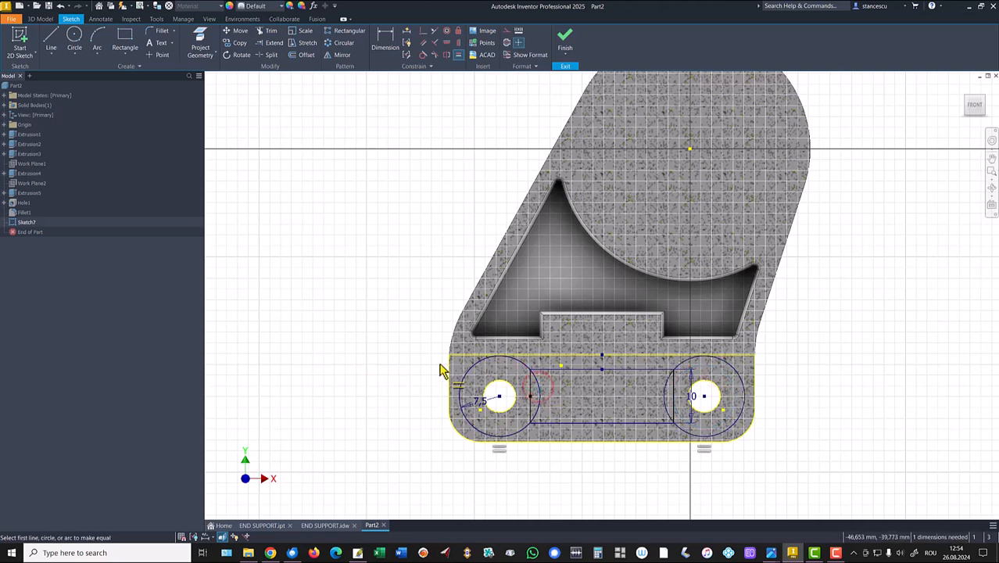
- Widen the rectangle slightly by moving its left side towards the left hole
scroll(492, 381, up, 3)
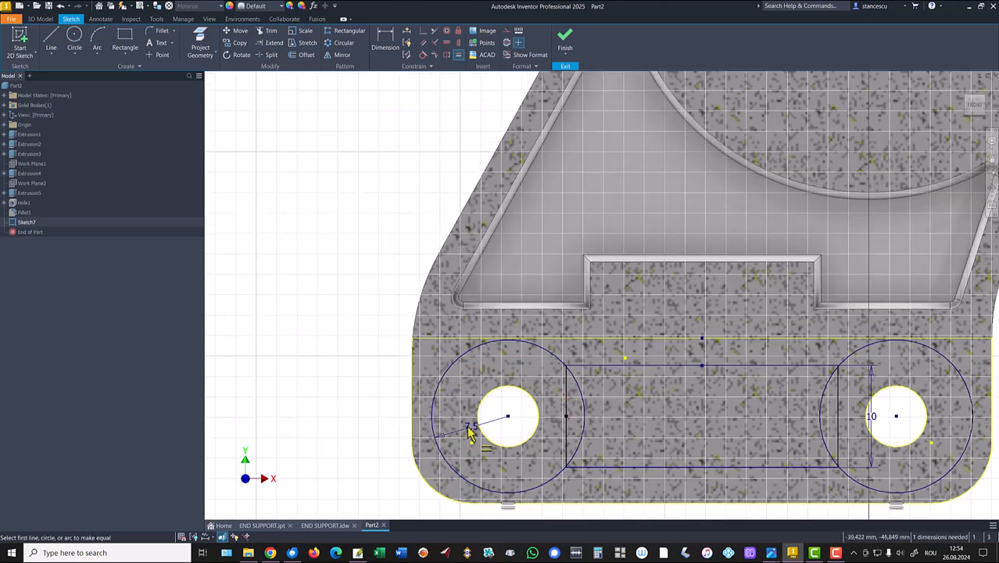
key(Escape)
drag(566, 411, 560, 415)
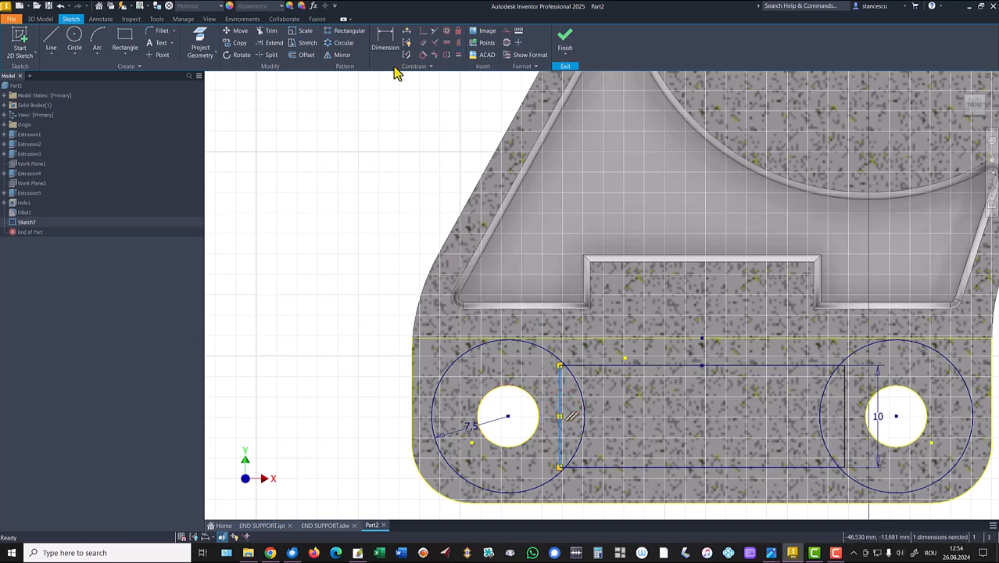
- Make the rectangle's upper left corner coincident with the circle around the left flange hole
click(423, 32)
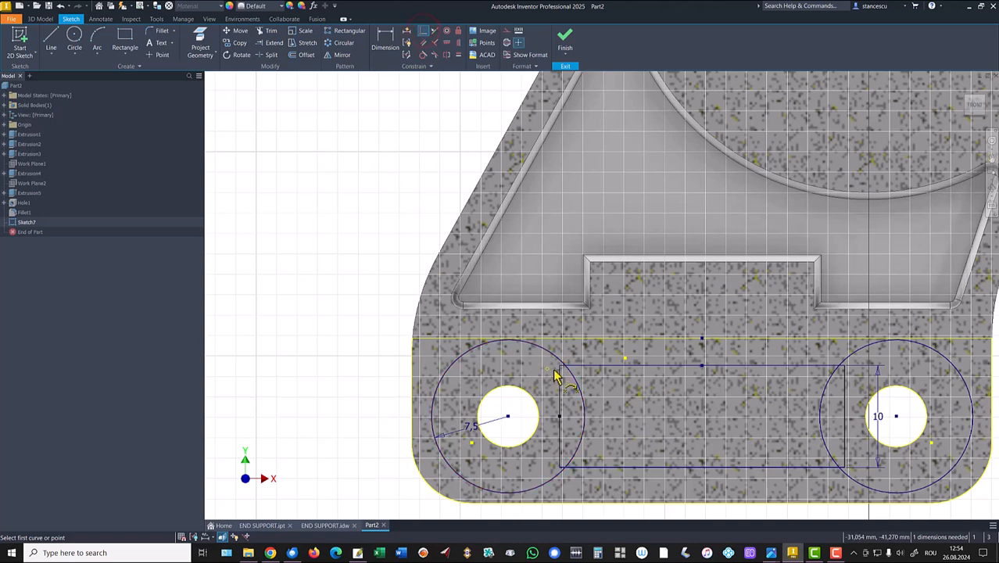
click(560, 367)
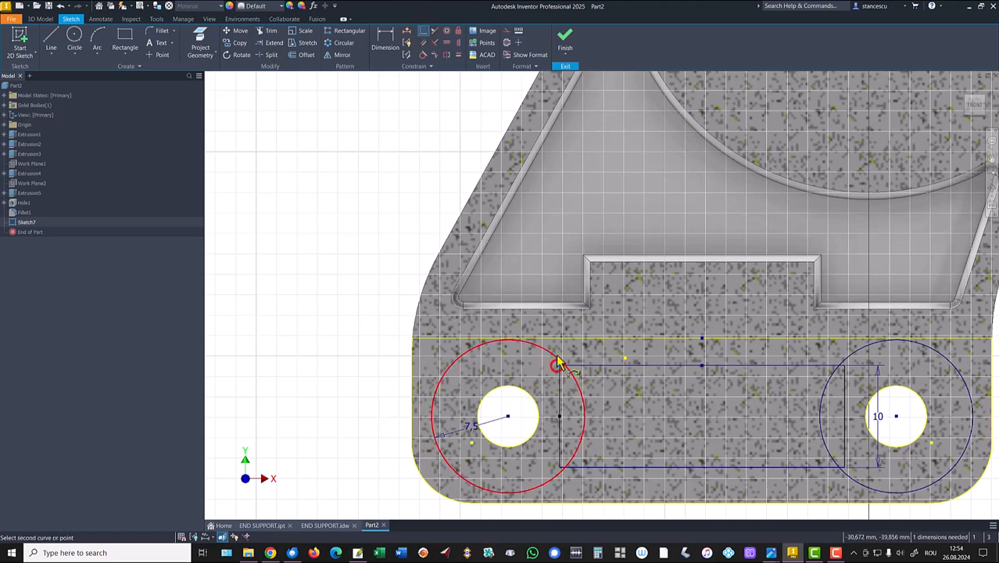
click(555, 353)
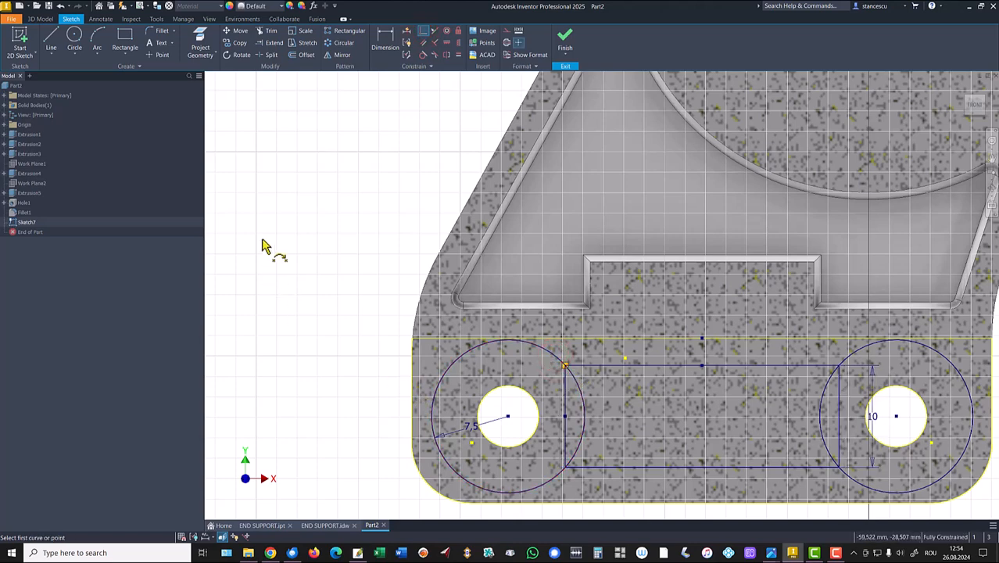
key(Escape)
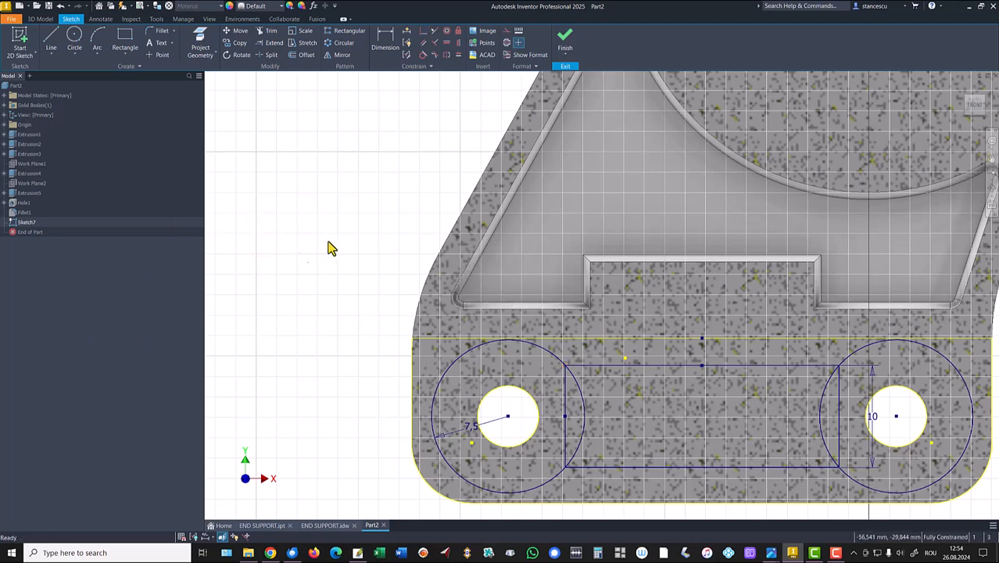
- Split the circles around both flange holes where they meet the rectangle's corners
click(271, 55)
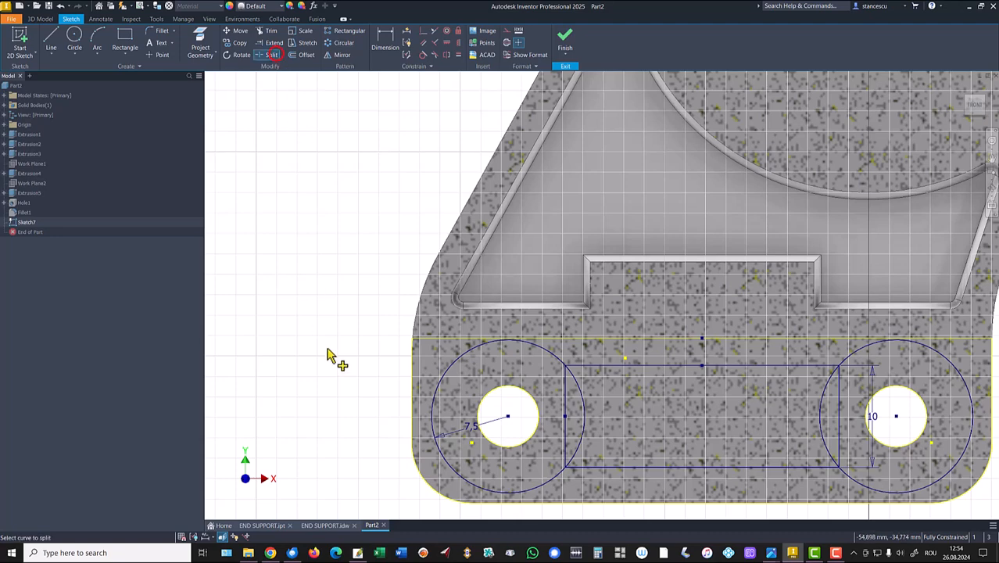
click(584, 420)
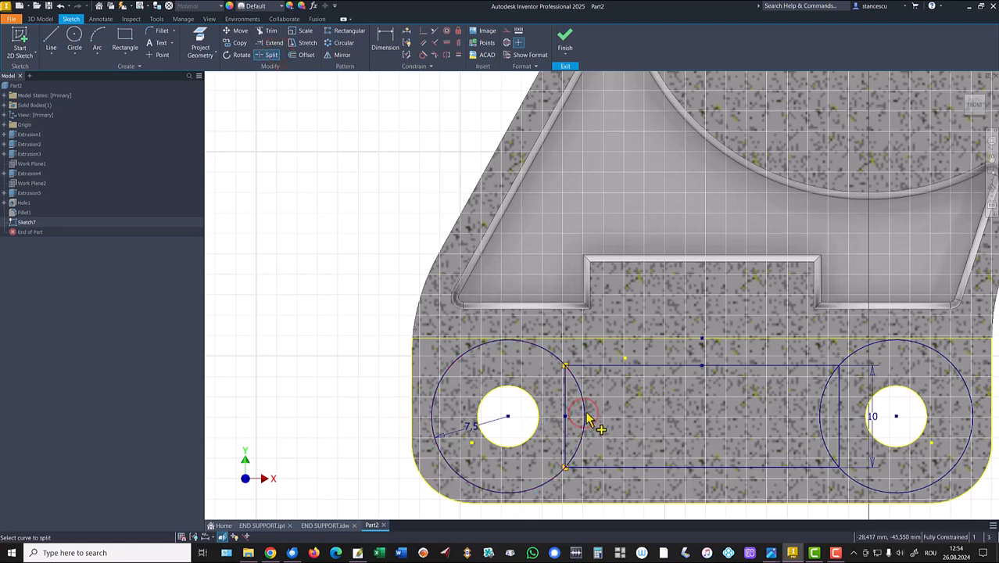
click(829, 423)
key(Escape)
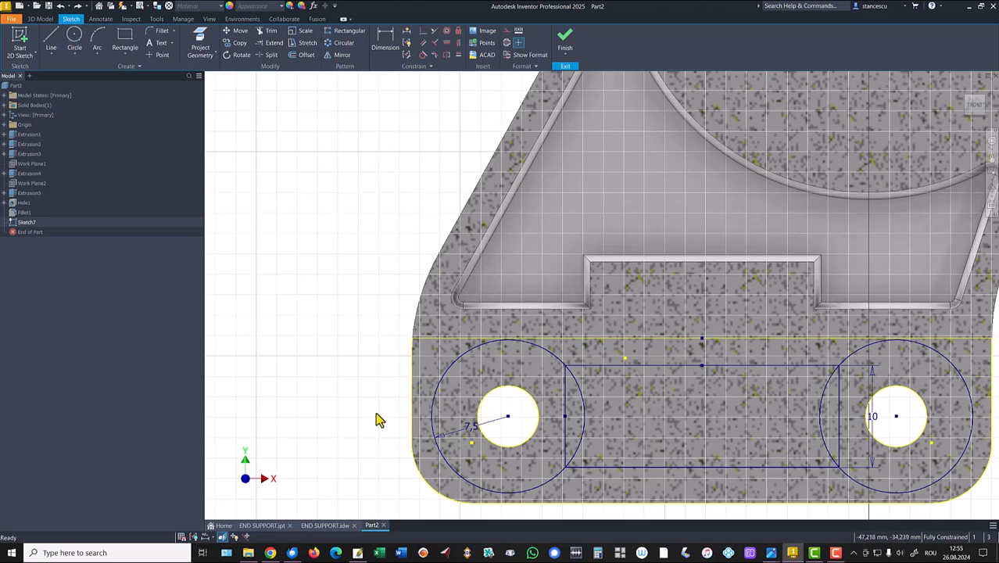
- Convert the outer arcs of both circles and the rectangle's two short vertical sides to construction geometry
click(458, 360)
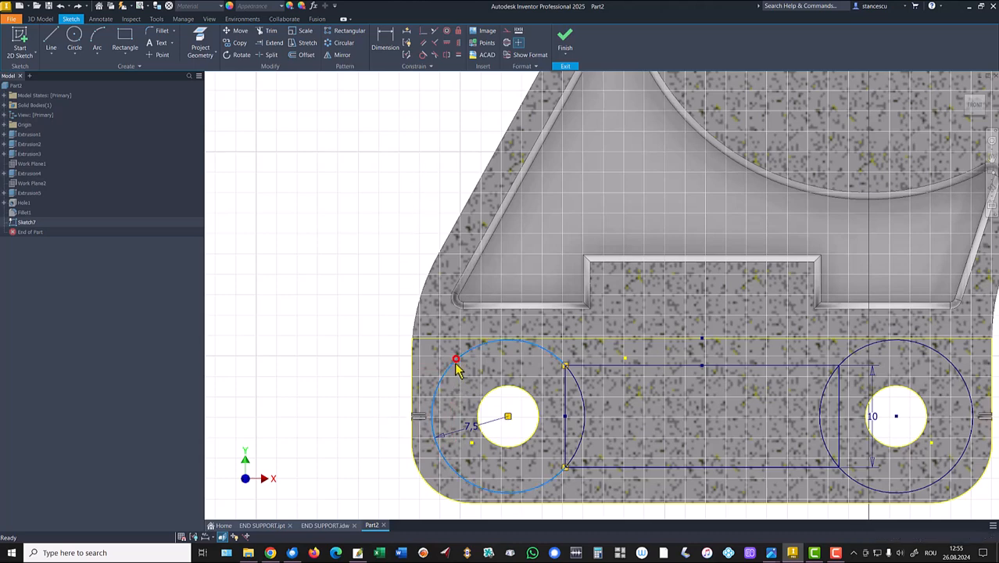
ctrl+click(566, 405)
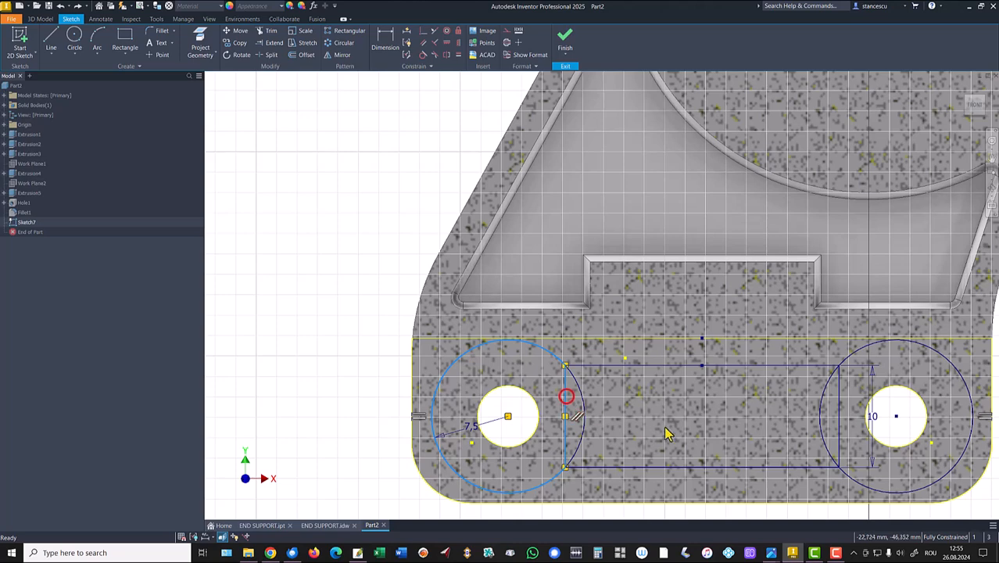
ctrl+click(841, 402)
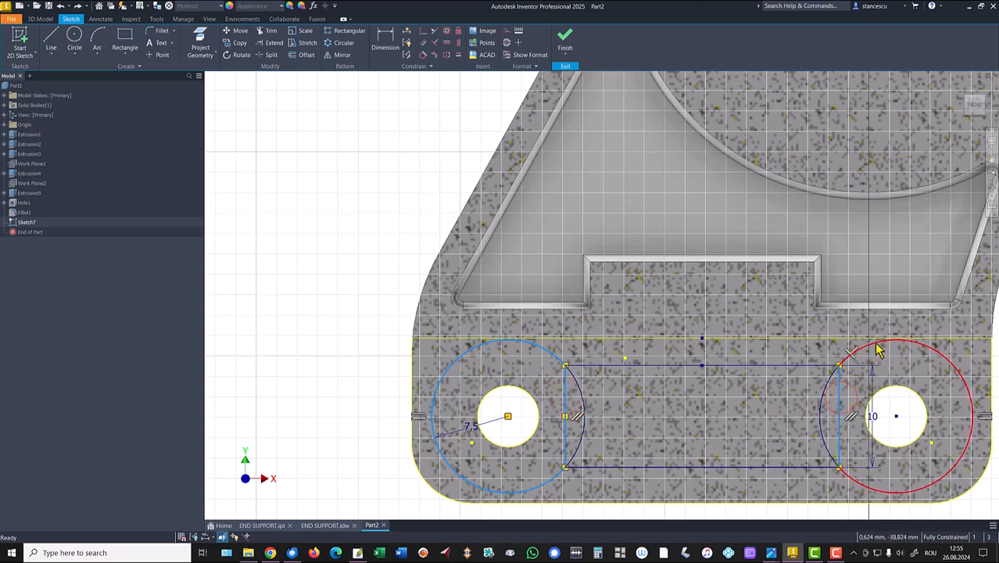
ctrl+click(843, 357)
right_click(289, 243)
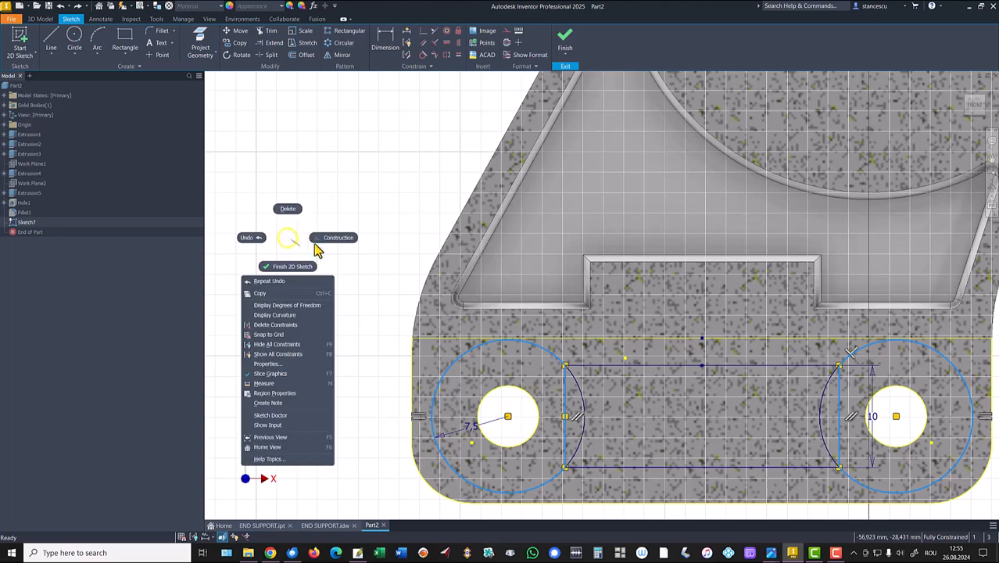
click(339, 245)
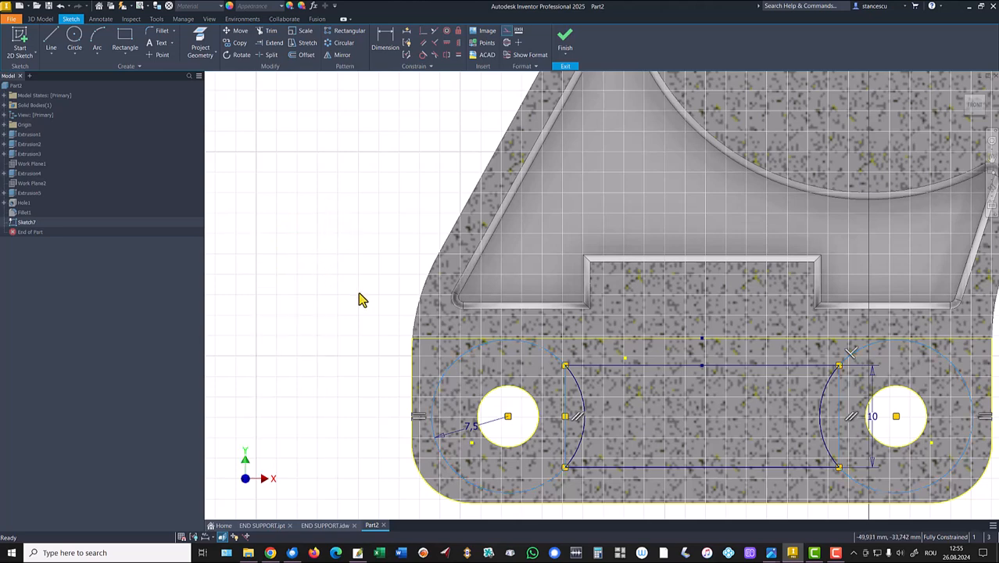
- Fillet the four corners between the rectangle's long sides and the inner arcs with a 1 mm radius
click(162, 31)
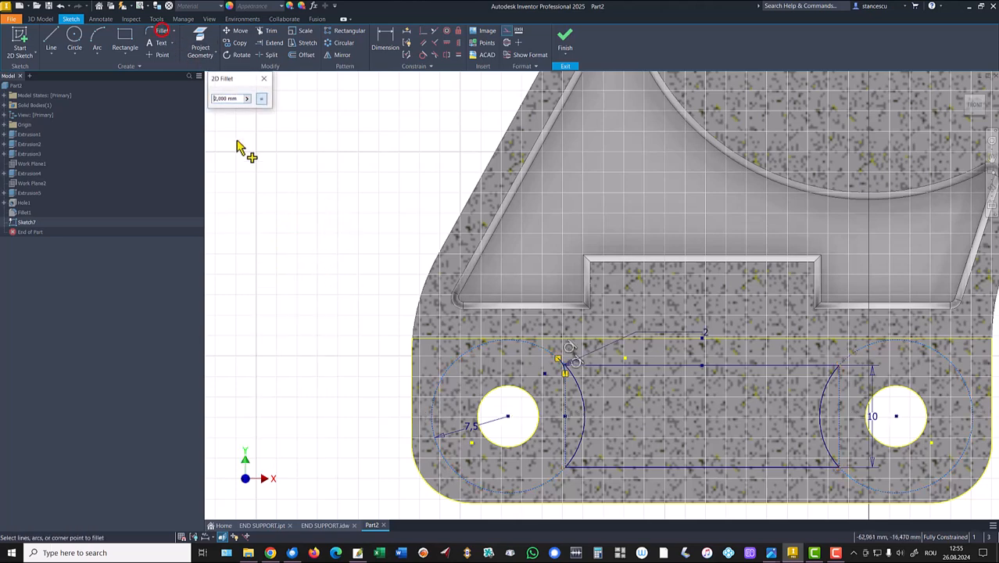
double_click(236, 100)
text(1)
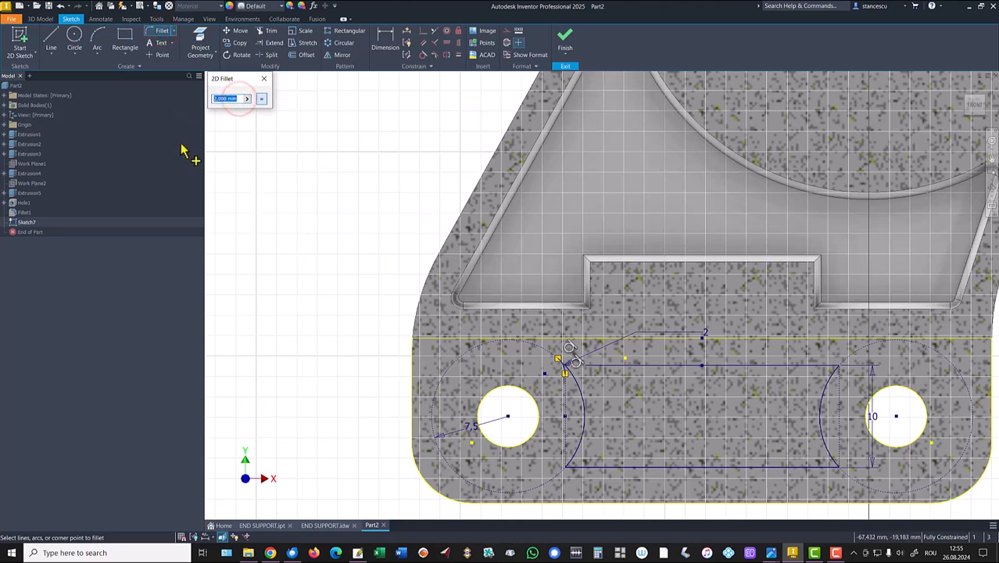
click(594, 468)
click(579, 452)
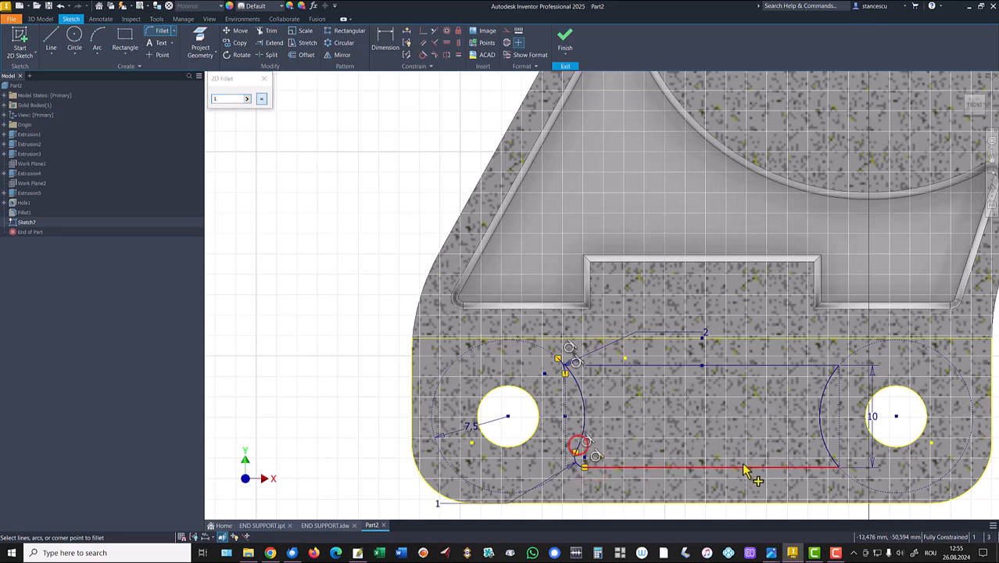
click(825, 450)
click(829, 383)
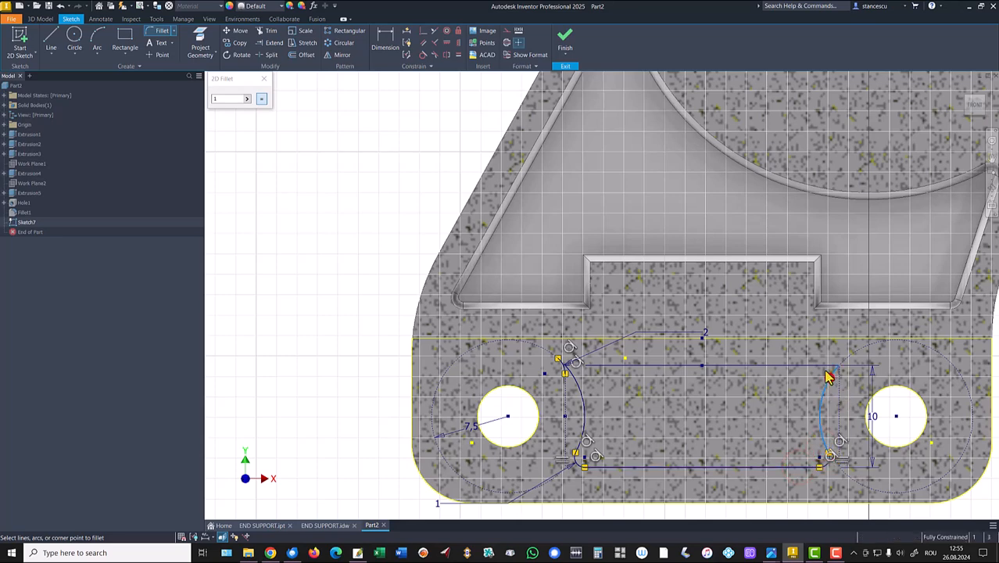
click(823, 366)
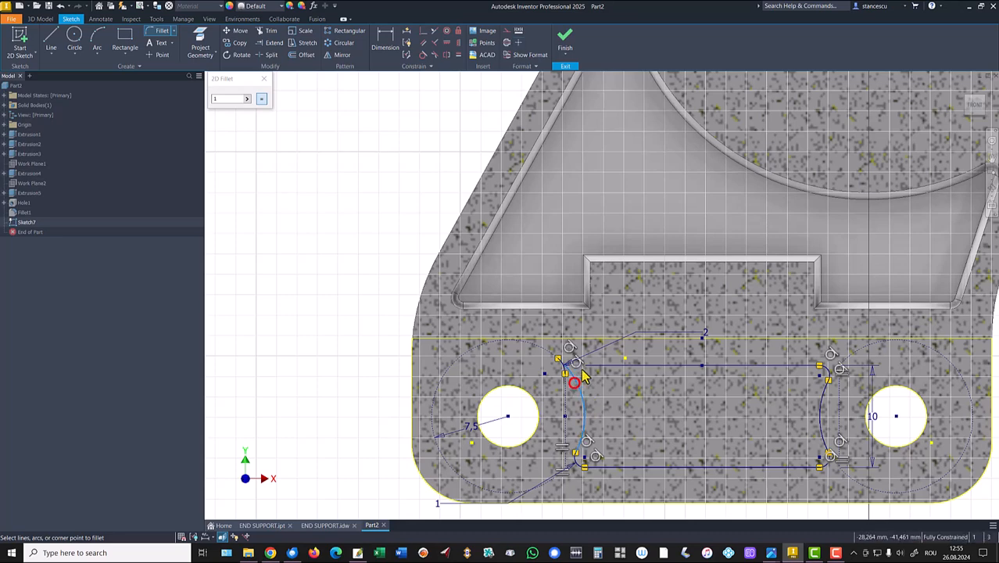
click(578, 365)
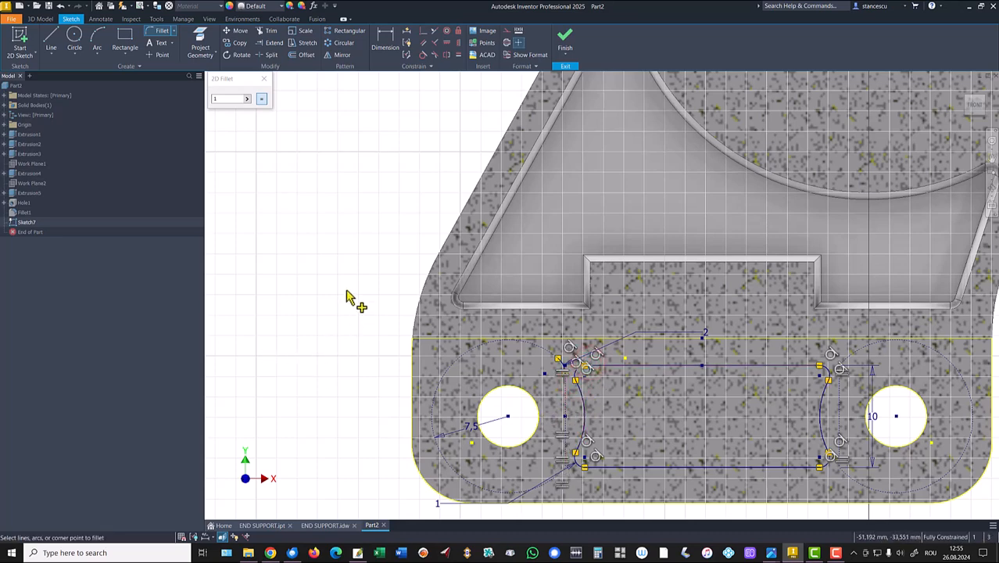
- Finish the recess sketch and consult the END SUPPORT.idw drawing for the recess depth before returning to Part2
click(565, 45)
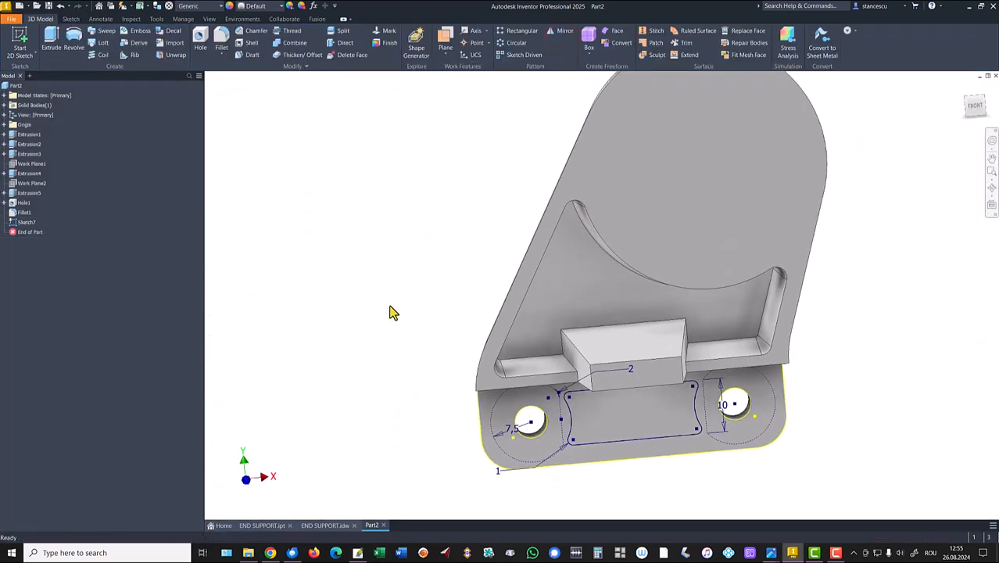
key(F6)
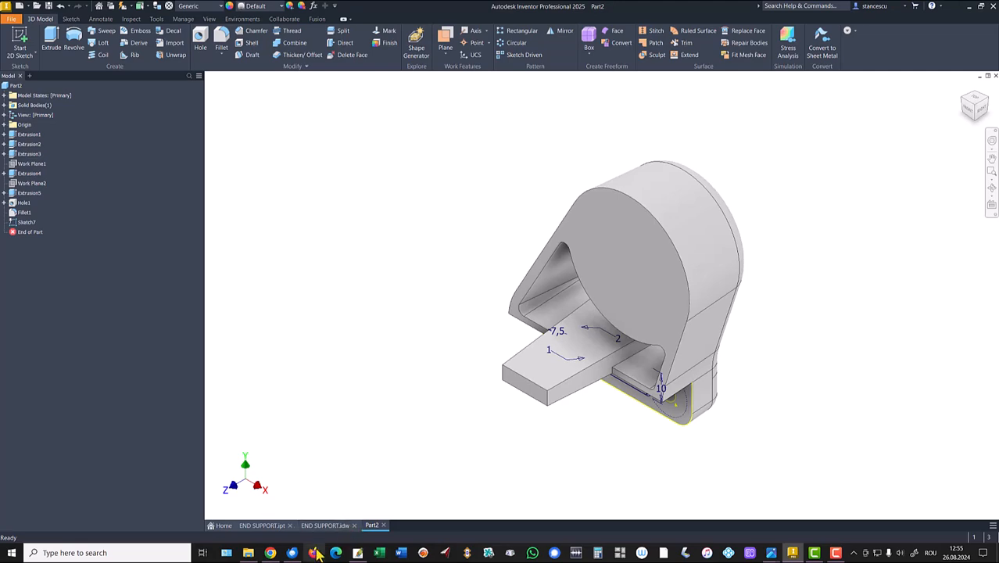
click(324, 525)
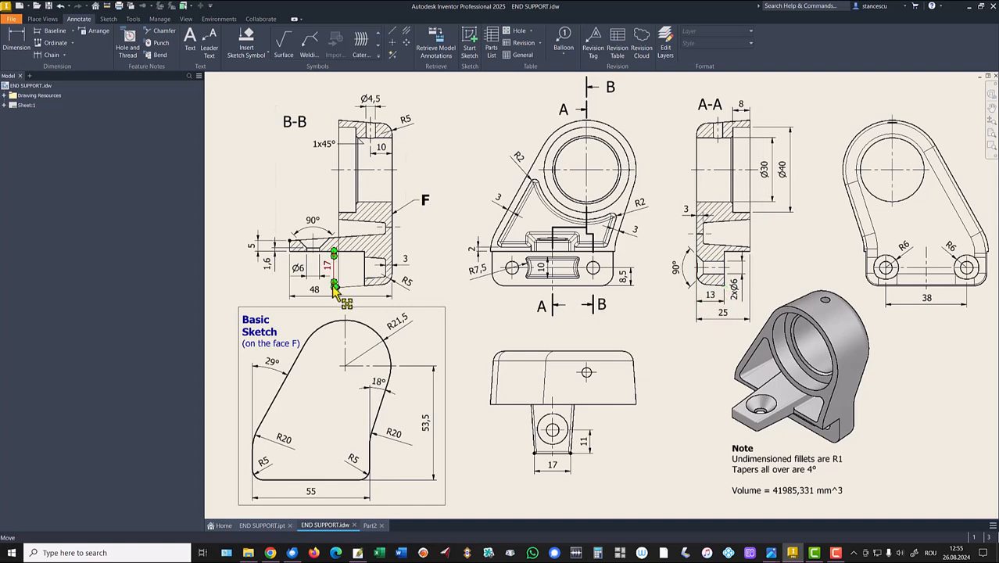
click(369, 525)
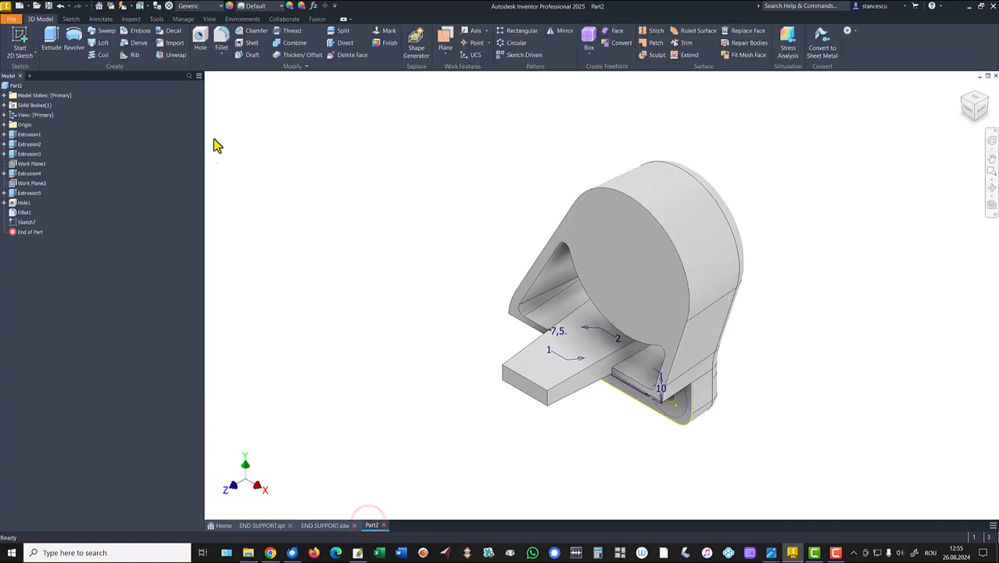
- Extrude the recess profile as a cut into the flange with a distance of 13-3 mm and a taper of -4 degrees
click(51, 39)
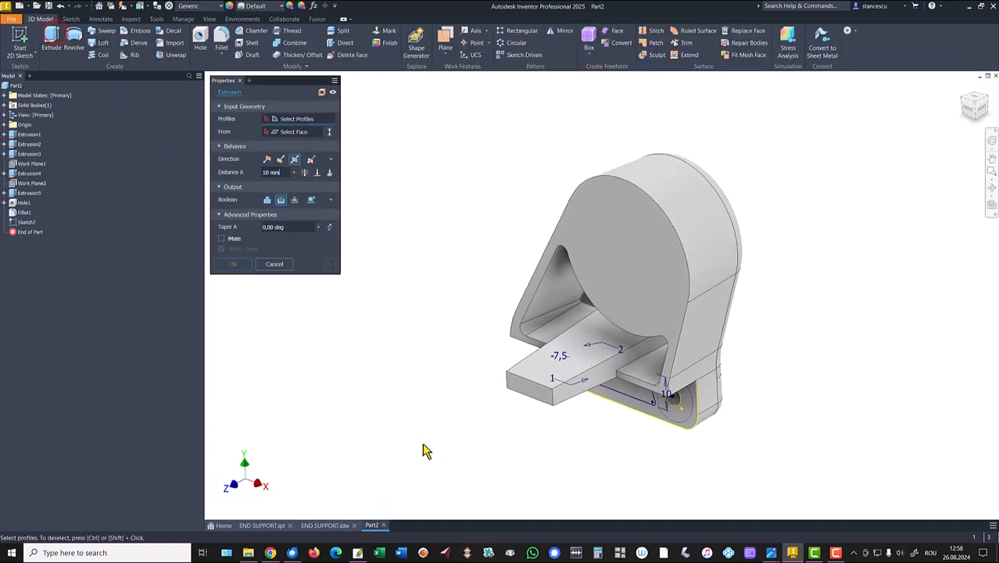
click(630, 406)
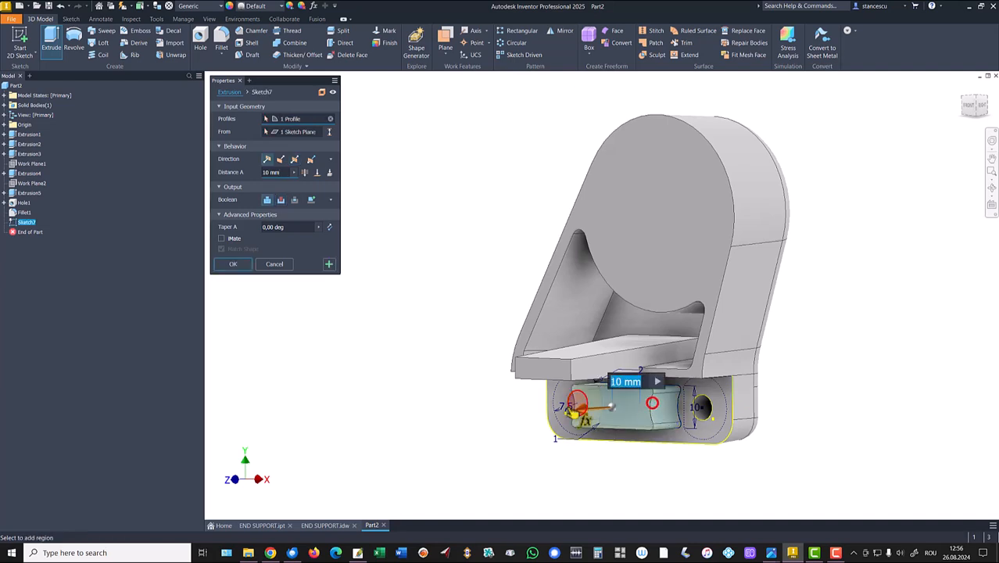
click(279, 202)
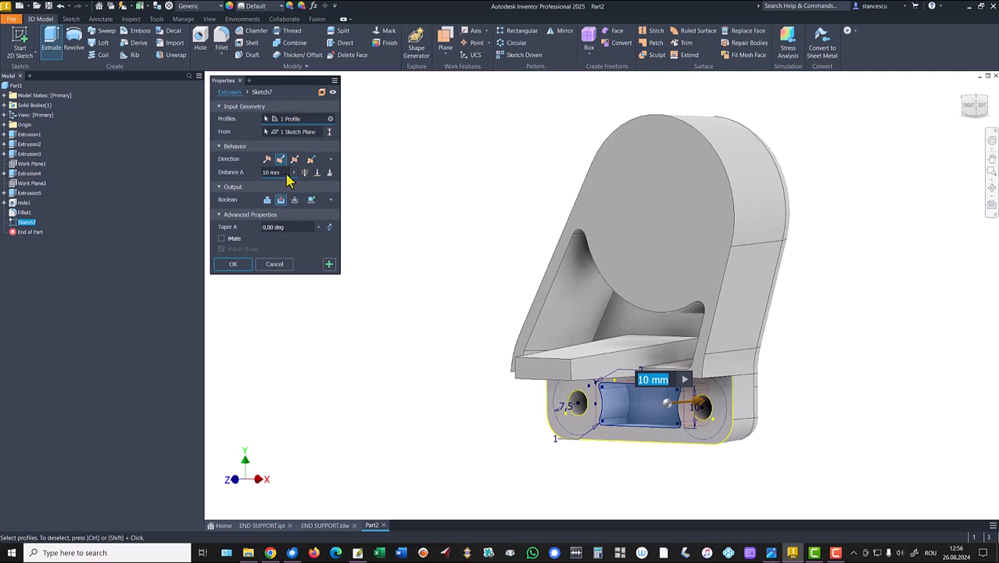
click(282, 172)
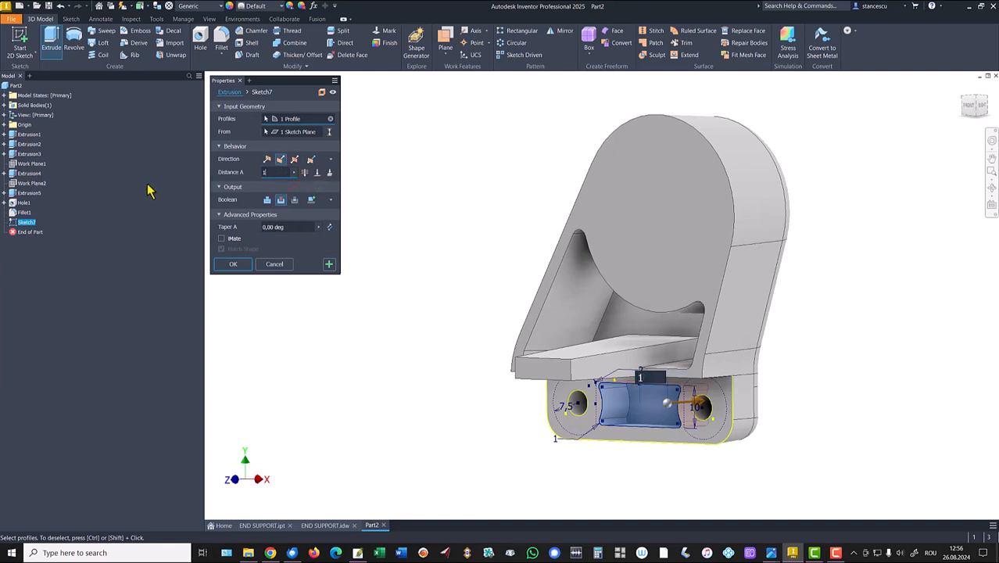
text(13-)
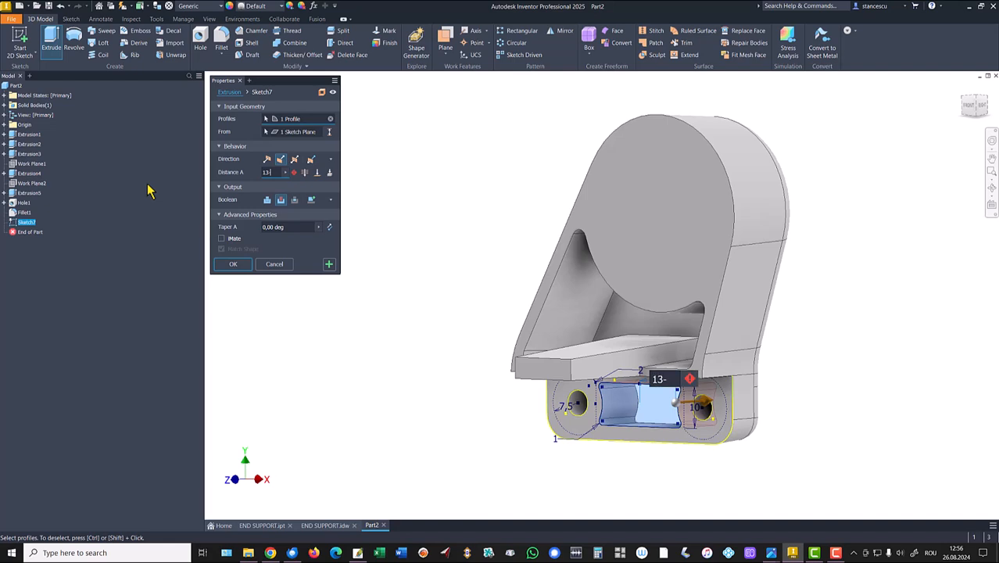
text(3)
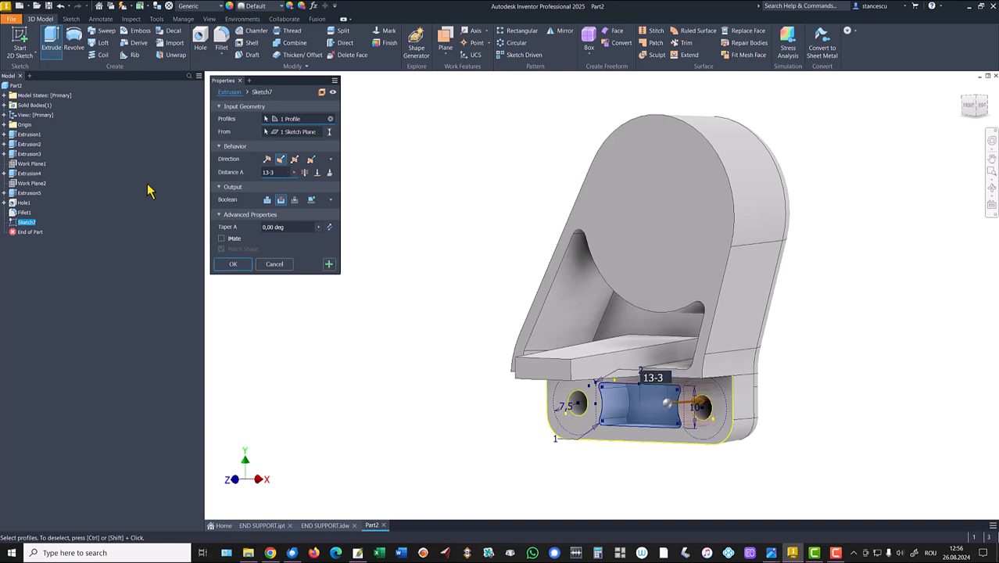
click(273, 227)
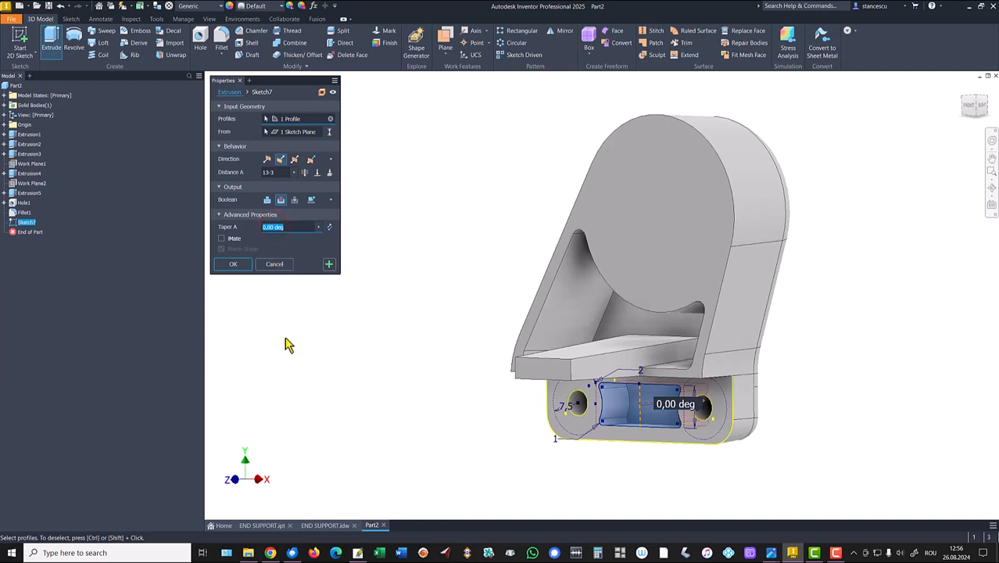
text(-)
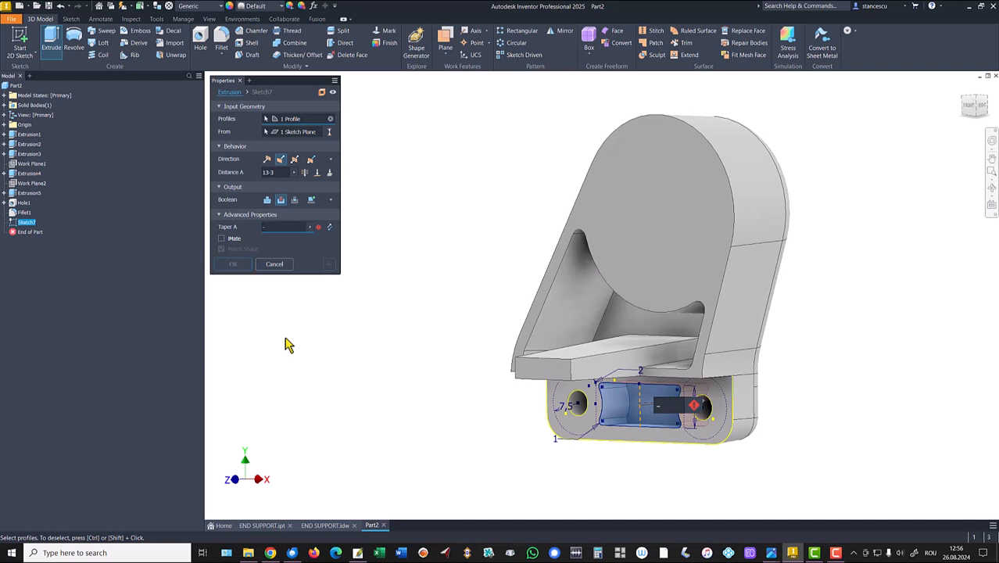
text(4)
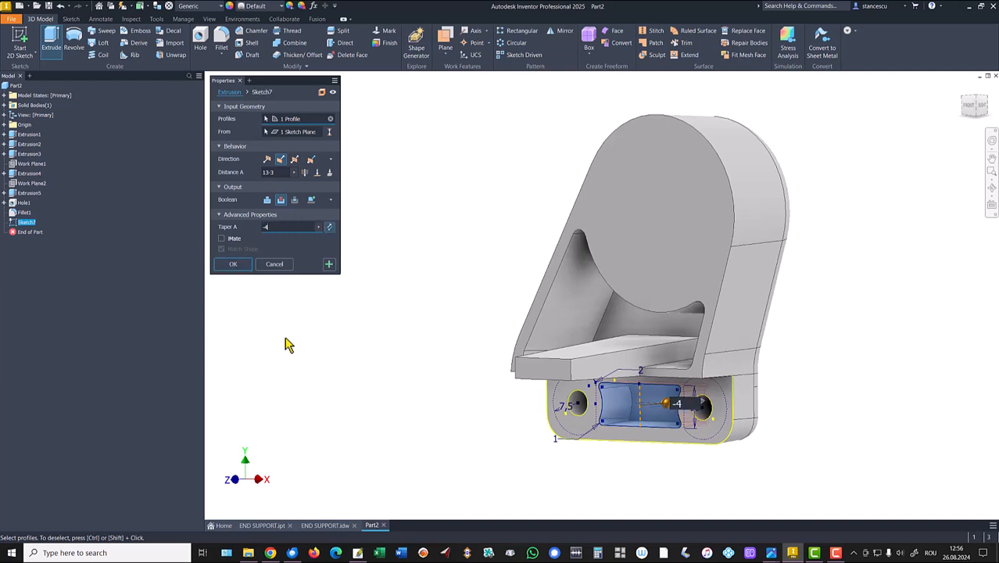
click(234, 264)
- Inspect the flange recess on the model and consult the END SUPPORT.idw drawing for the remaining features
key(F6)
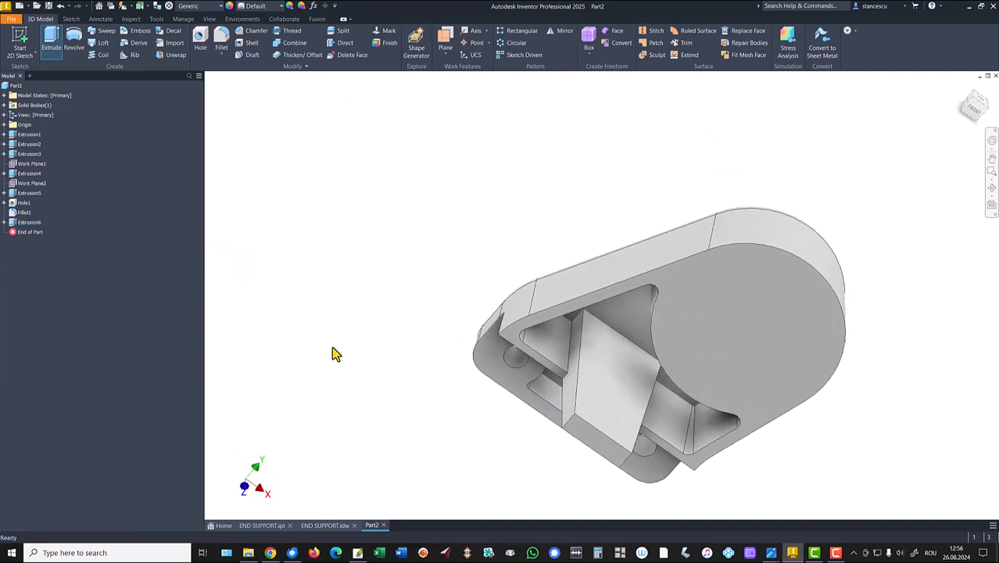
key(F6)
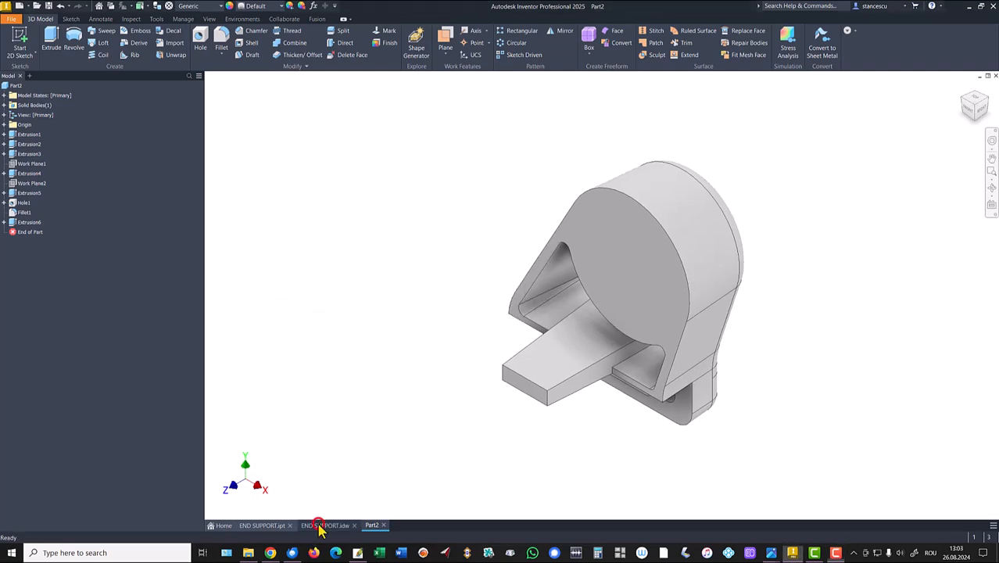
click(323, 526)
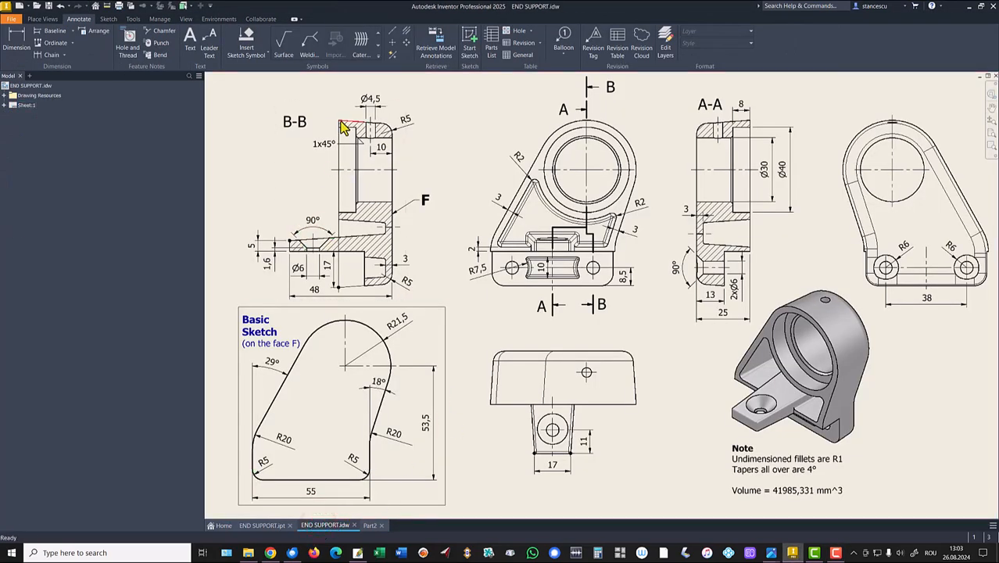
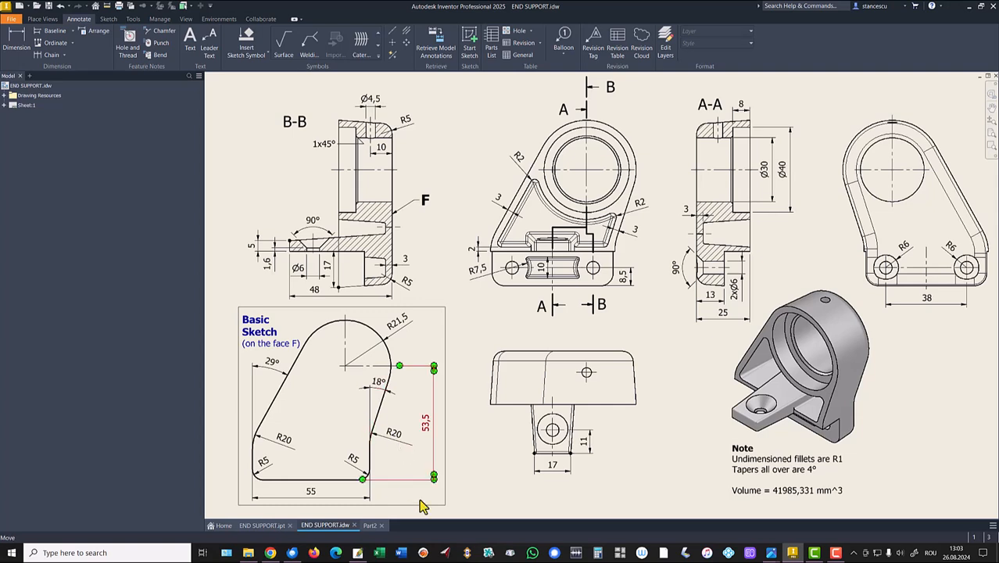
- Return to Part2 and start a sketch on the YZ plane, with the model sliced at the sketch plane
click(370, 525)
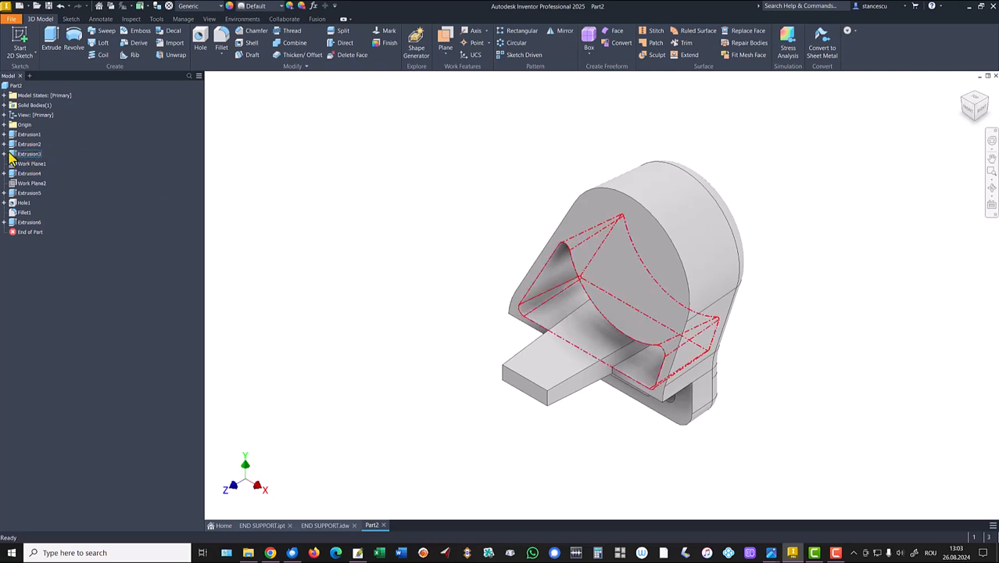
click(4, 125)
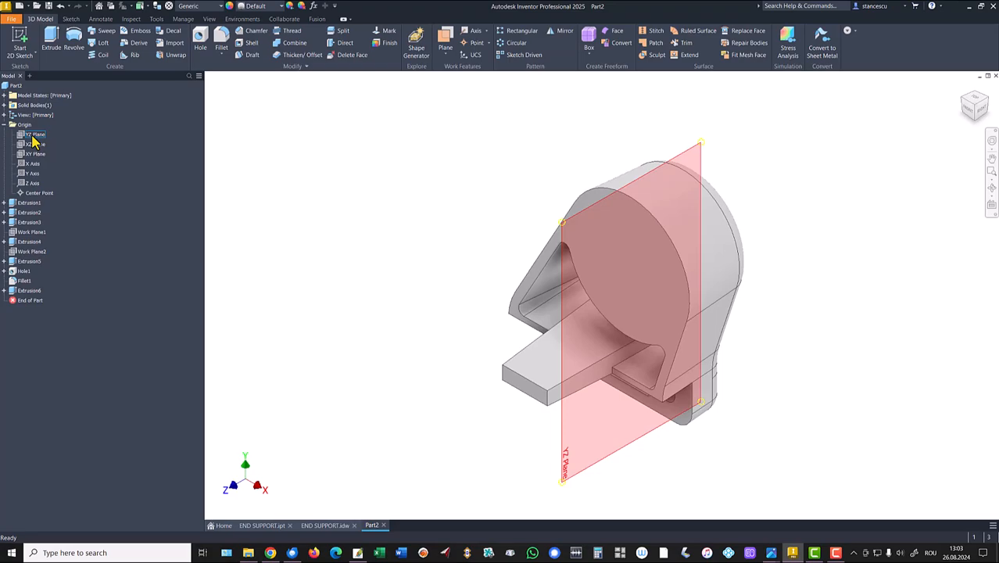
click(33, 136)
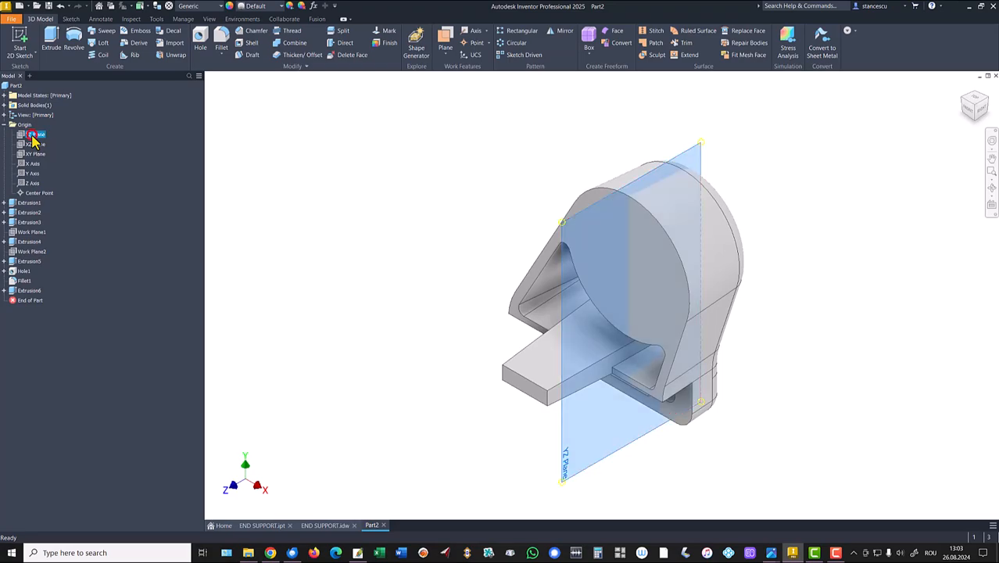
click(640, 309)
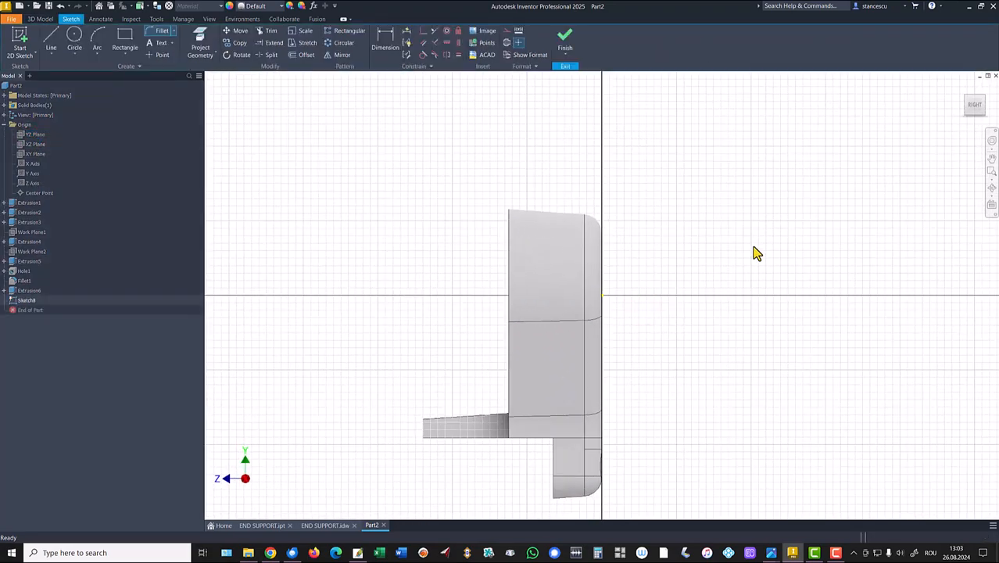
key(Home)
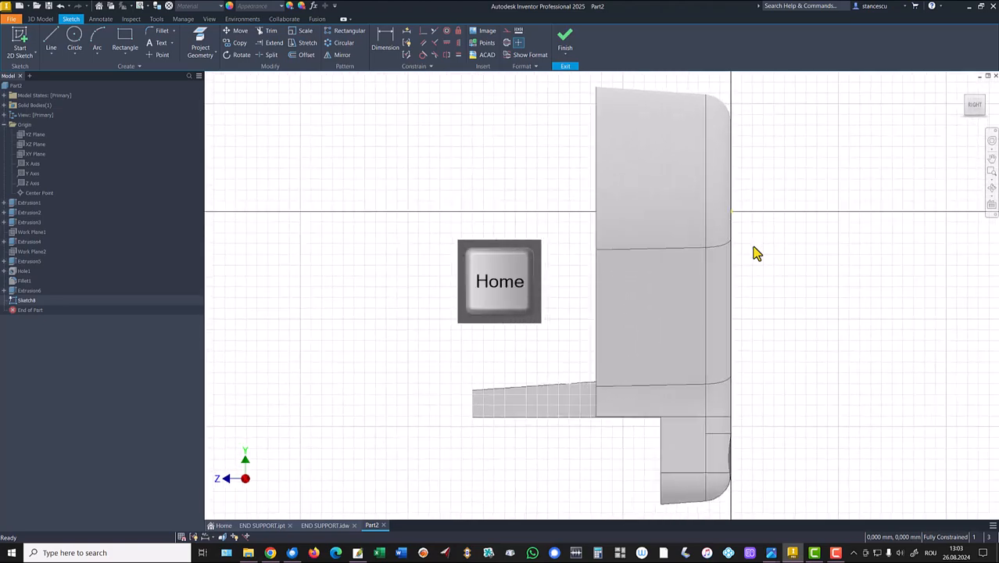
key(F7)
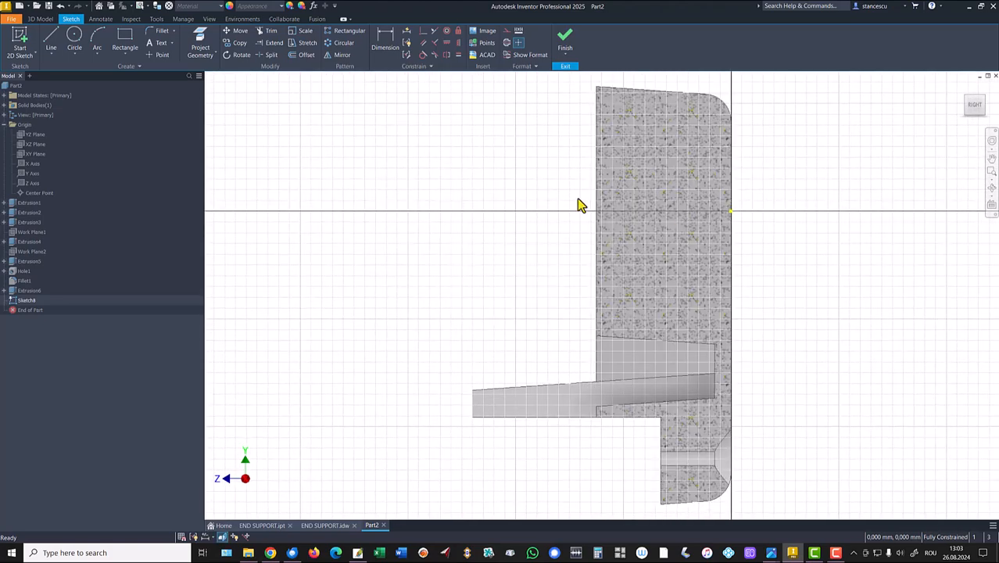
- Sketch a closed stepped half-profile across the thickness with its base line from the origin, about 19 mm high stepping down to 12 mm
click(50, 39)
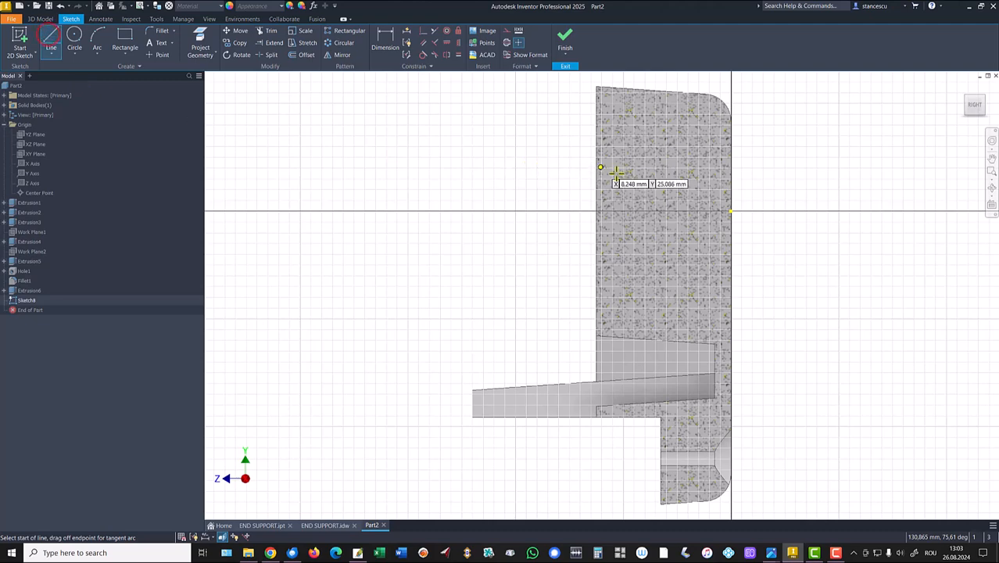
click(730, 211)
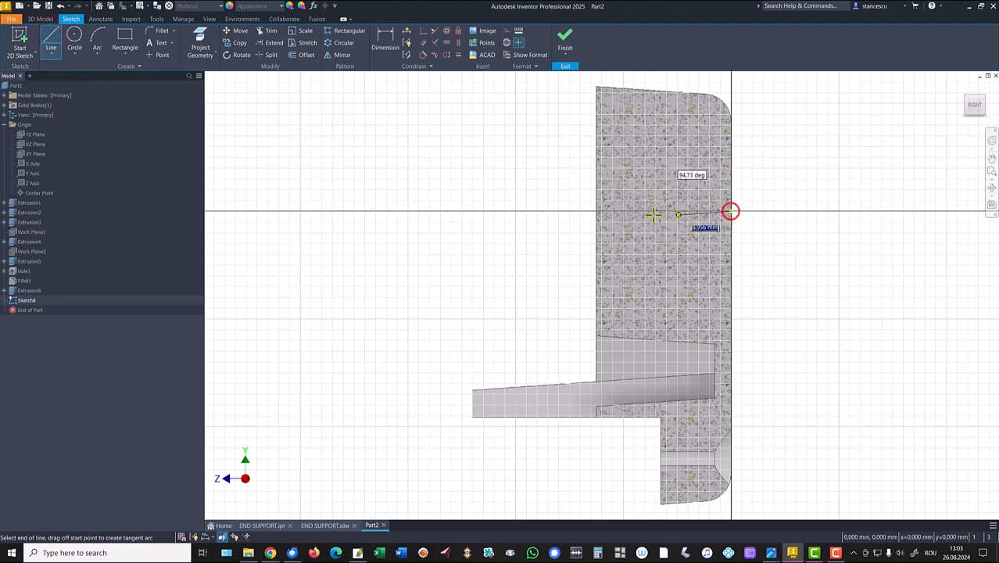
double_click(596, 211)
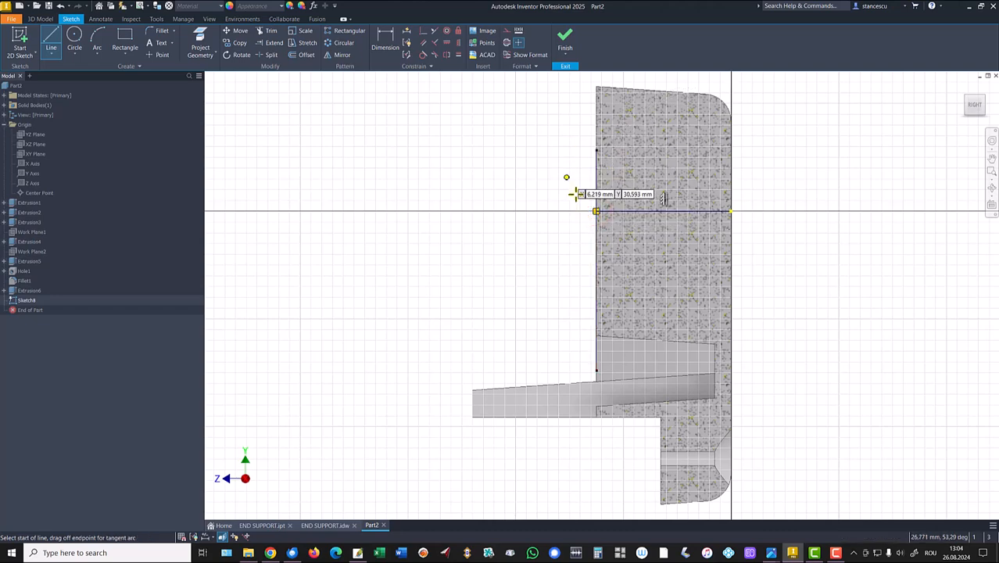
click(596, 211)
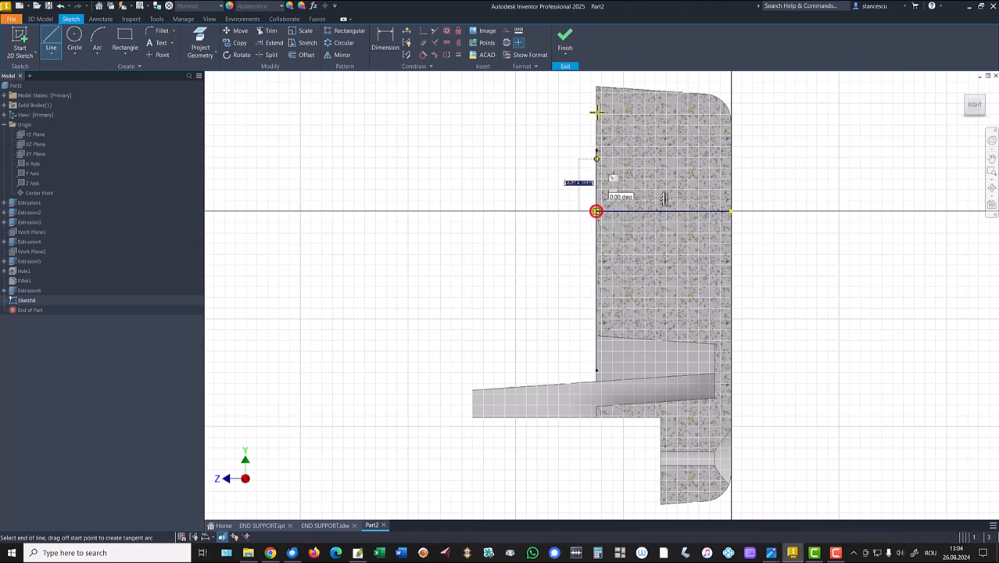
click(596, 109)
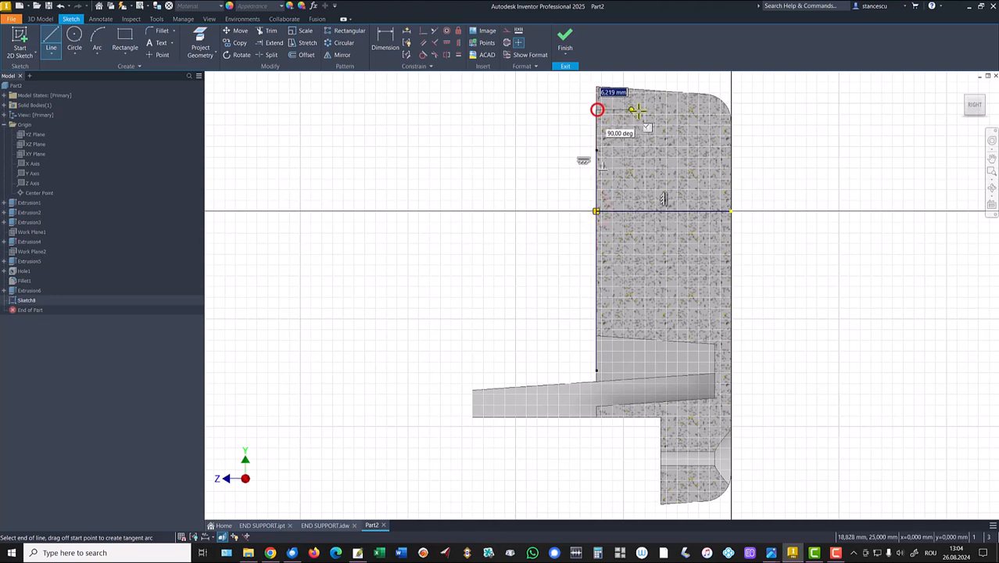
click(643, 111)
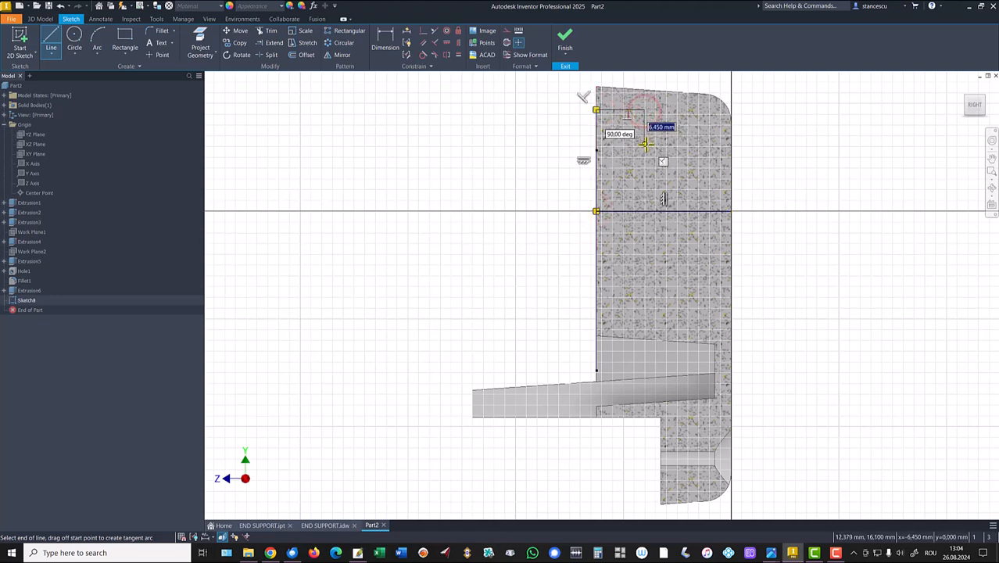
click(643, 145)
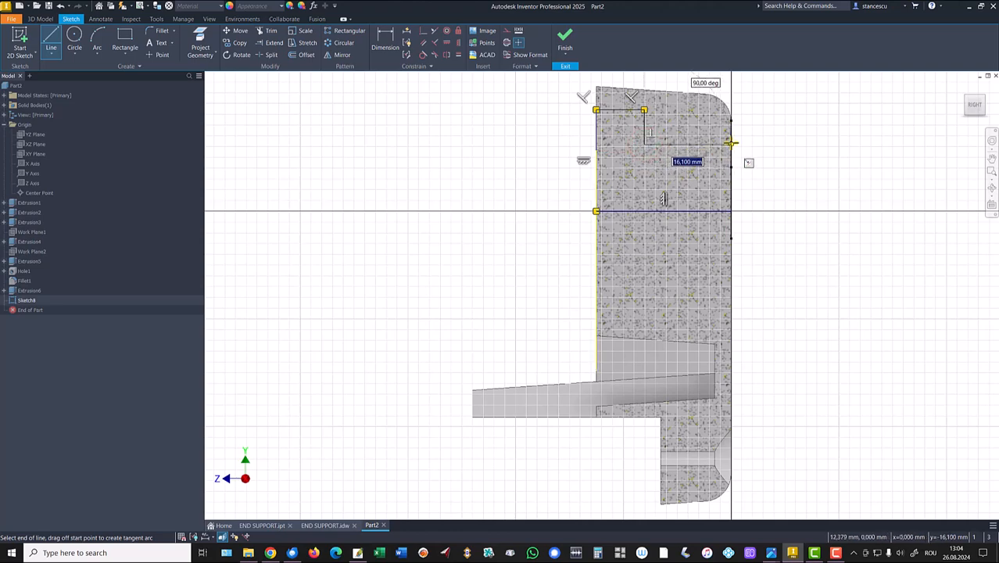
double_click(730, 146)
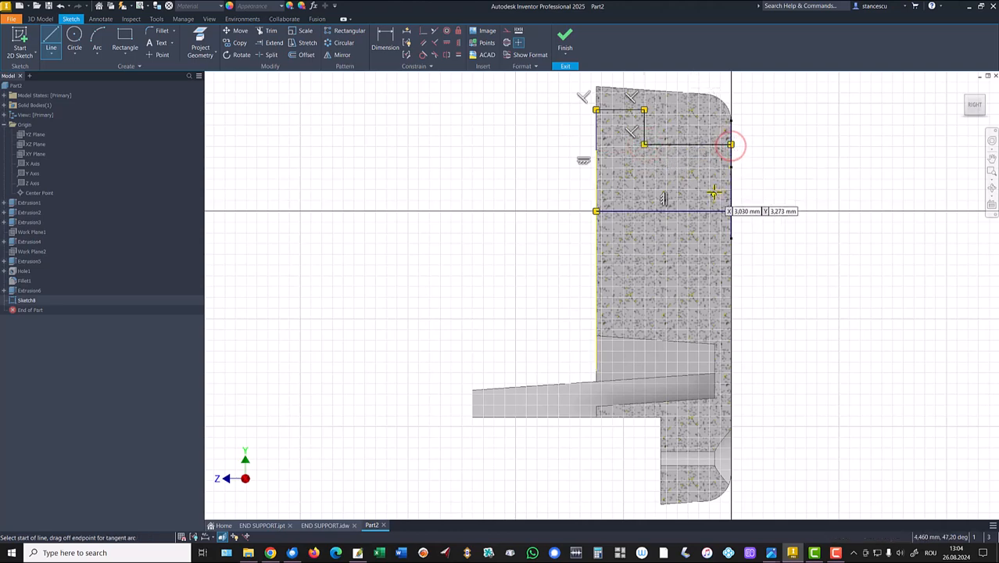
click(731, 164)
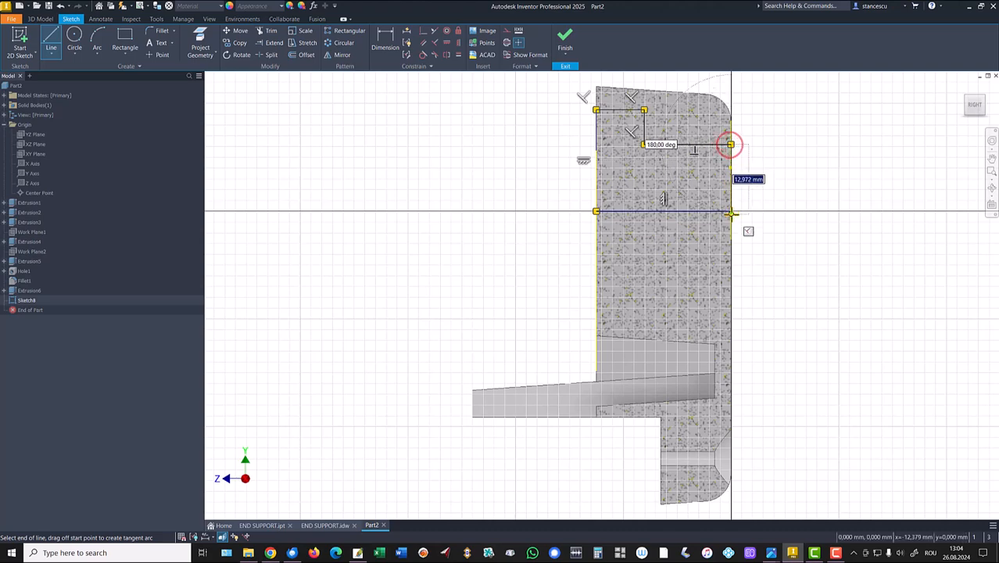
key(Escape)
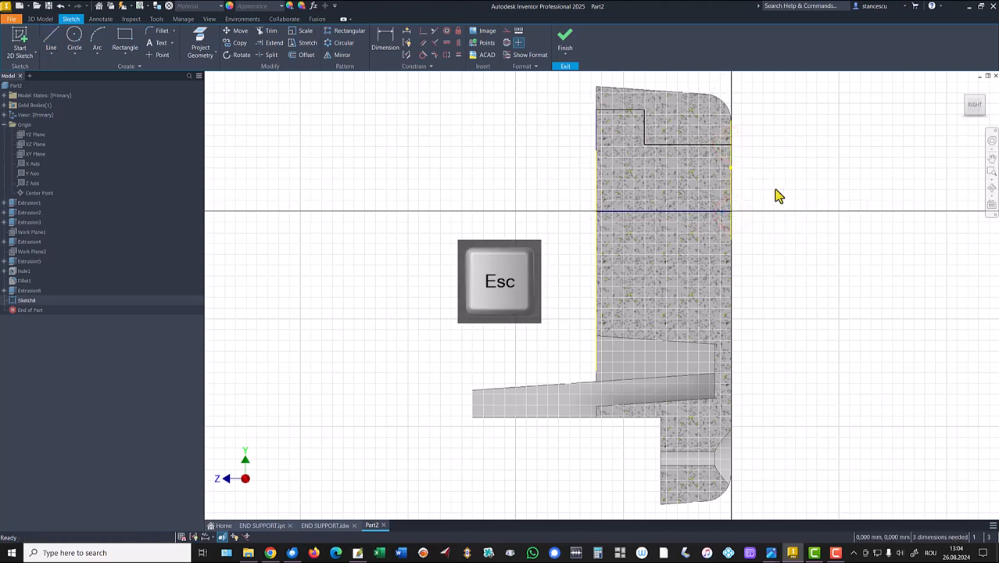
- Convert the profile's horizontal base line through the origin to a centerline
click(673, 211)
right_click(469, 102)
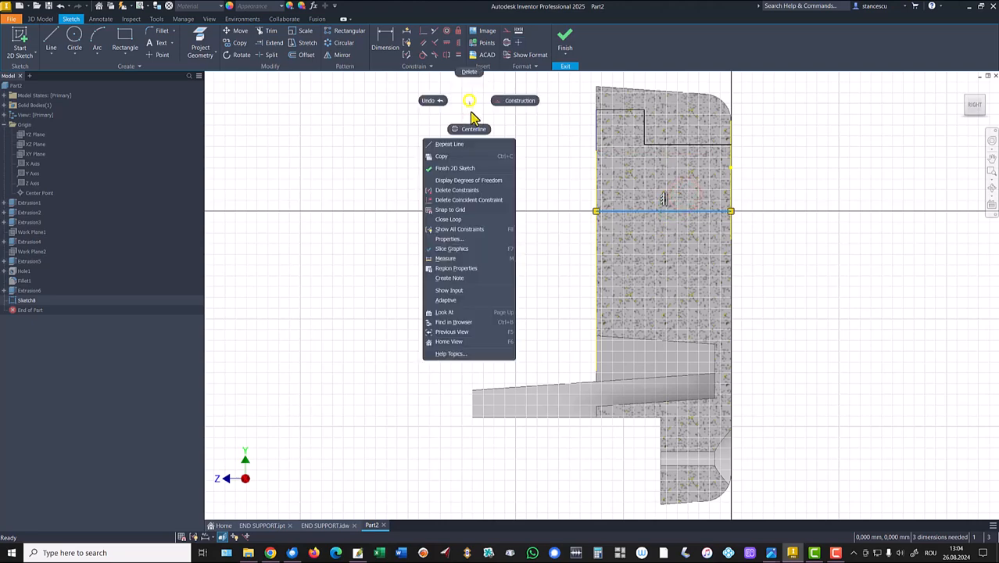
click(471, 129)
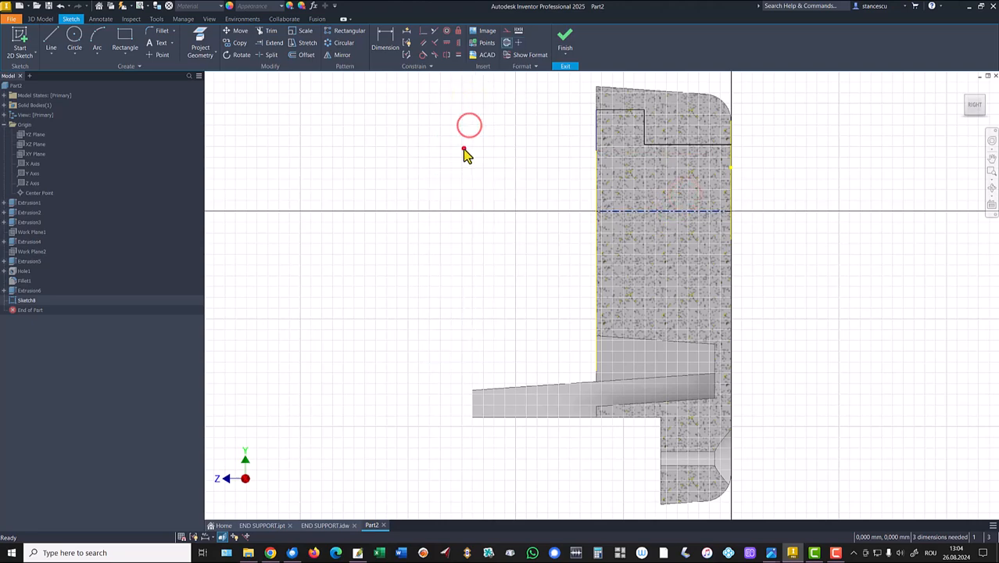
- Dimension the two profile steps about the centerline as 40 mm and 30 mm diameters
click(384, 37)
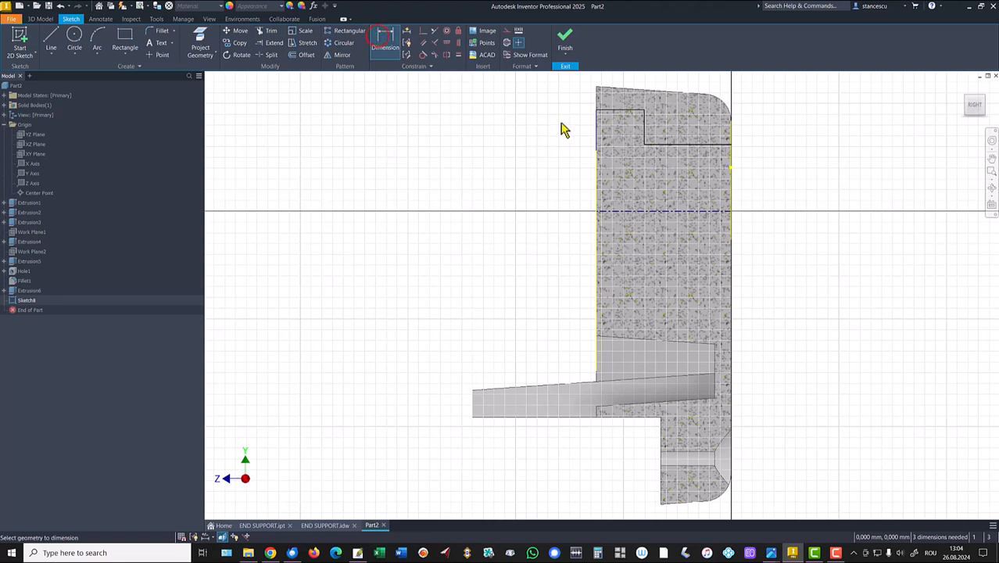
click(615, 213)
click(522, 196)
text(40)
key(Return)
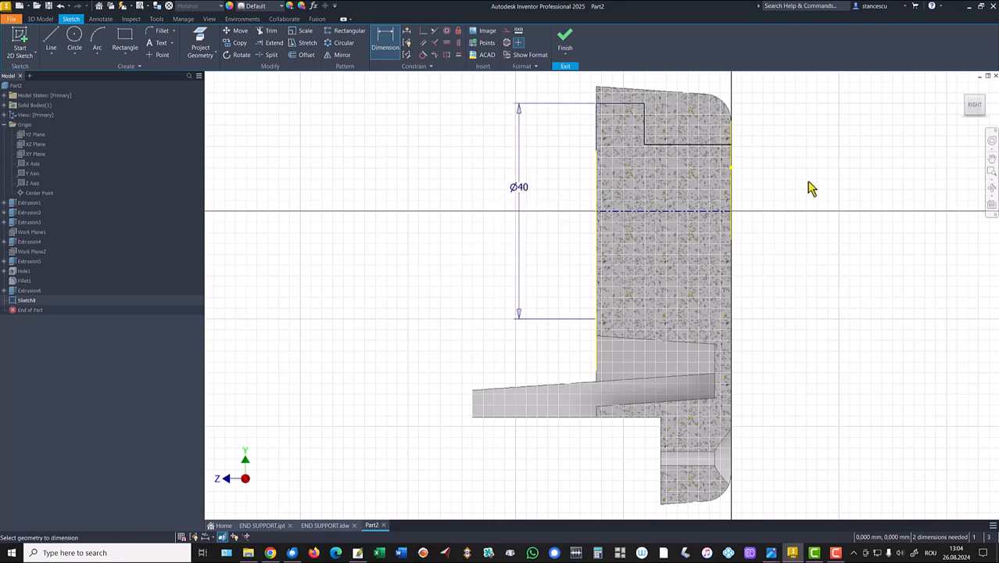
click(714, 146)
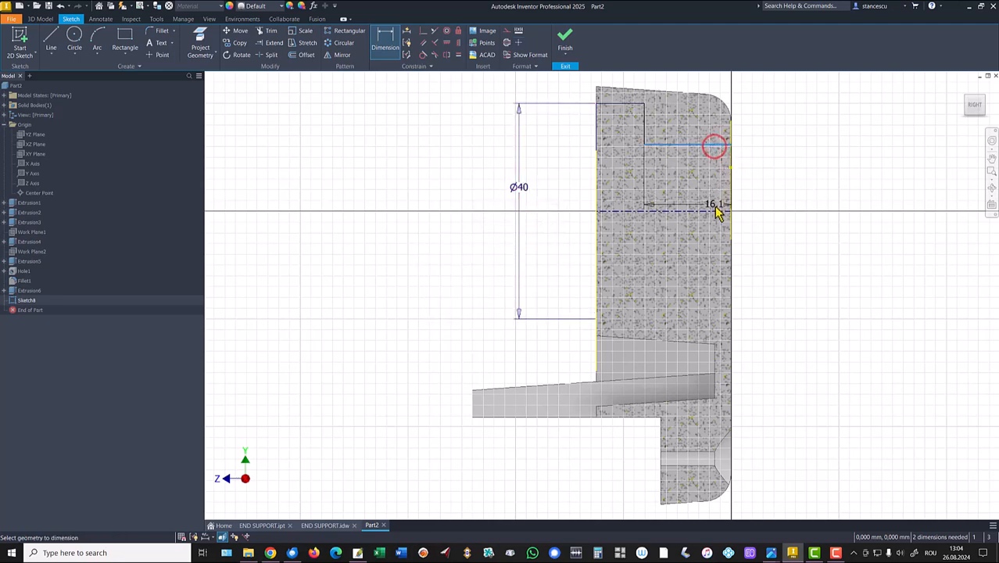
click(599, 214)
click(554, 234)
text(30)
key(Return)
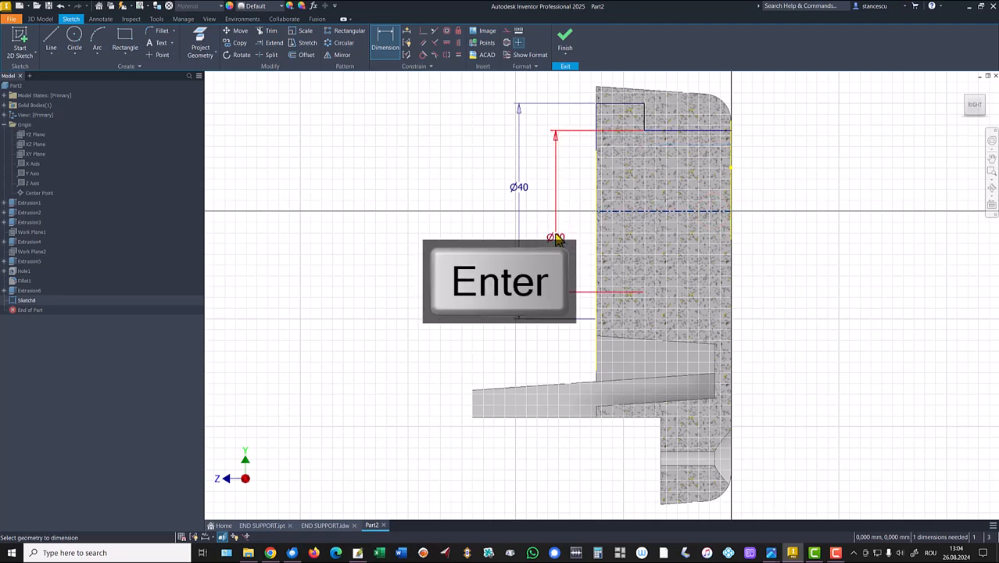
- Dimension the larger bore step's depth as 8 mm and finish the sketch
middle_drag(649, 156, 644, 223)
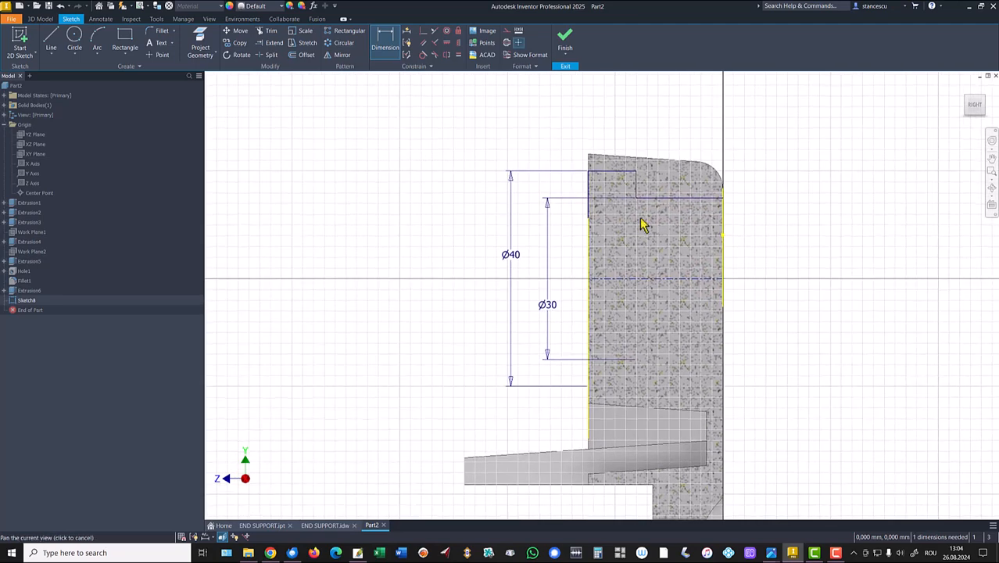
click(624, 173)
click(618, 125)
text(8)
key(Return)
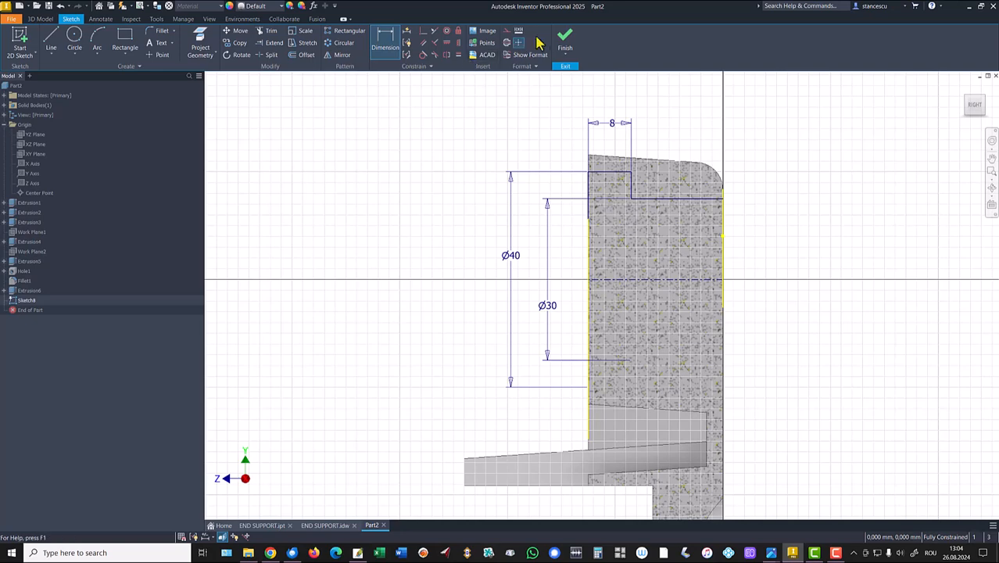
click(565, 37)
click(380, 205)
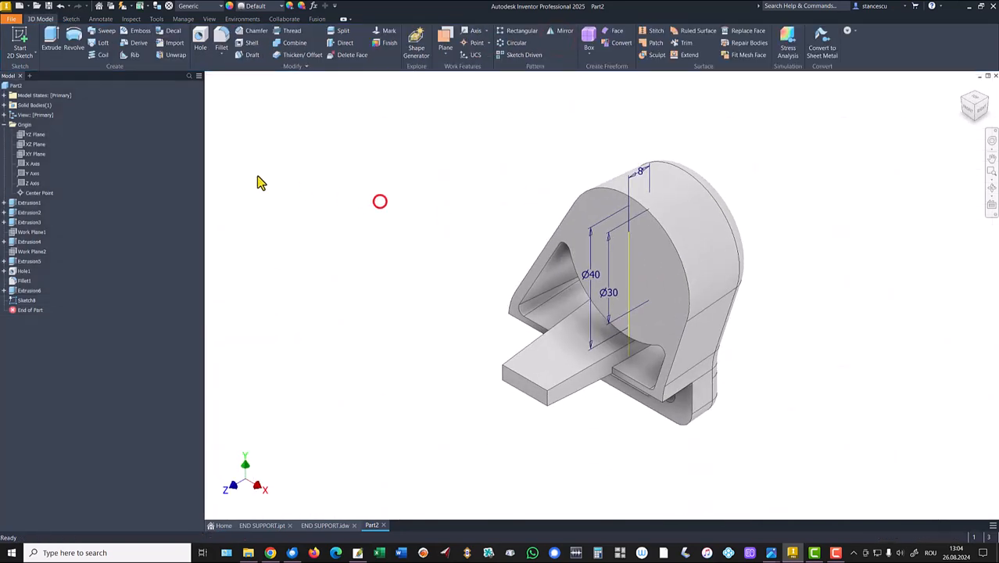
- Revolve the stepped profile 360 degrees about its centerline as a cut to form the bore
click(72, 41)
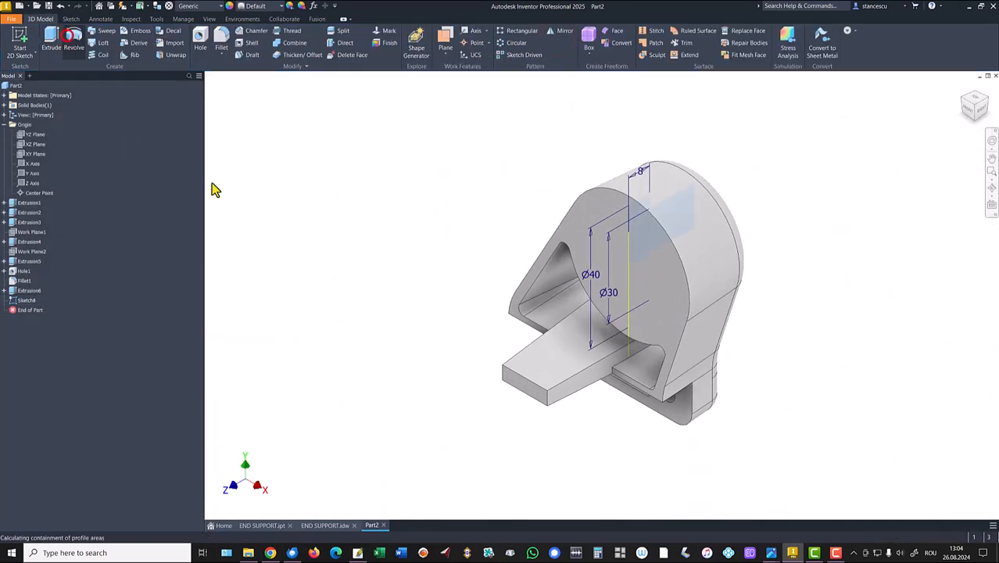
click(280, 200)
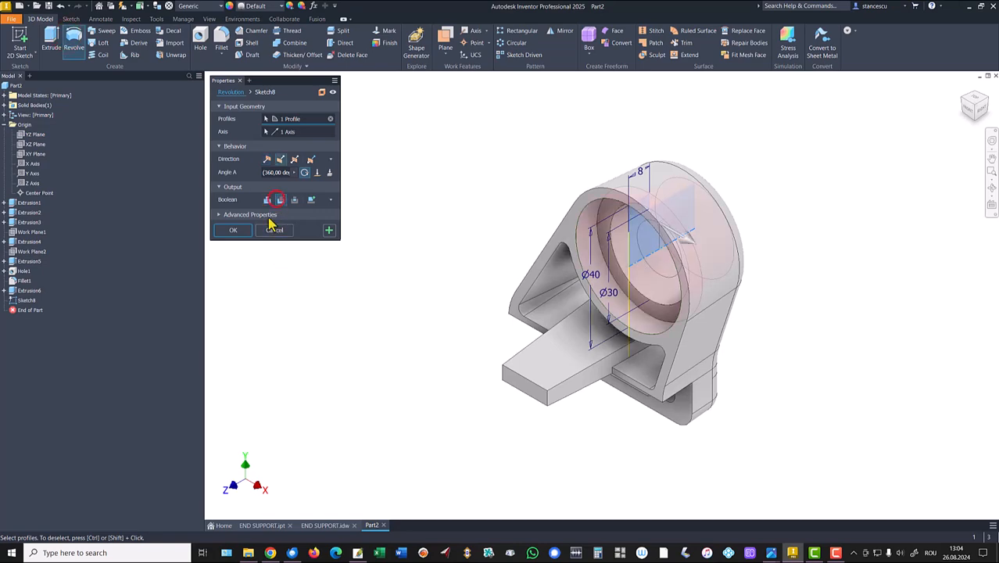
click(234, 230)
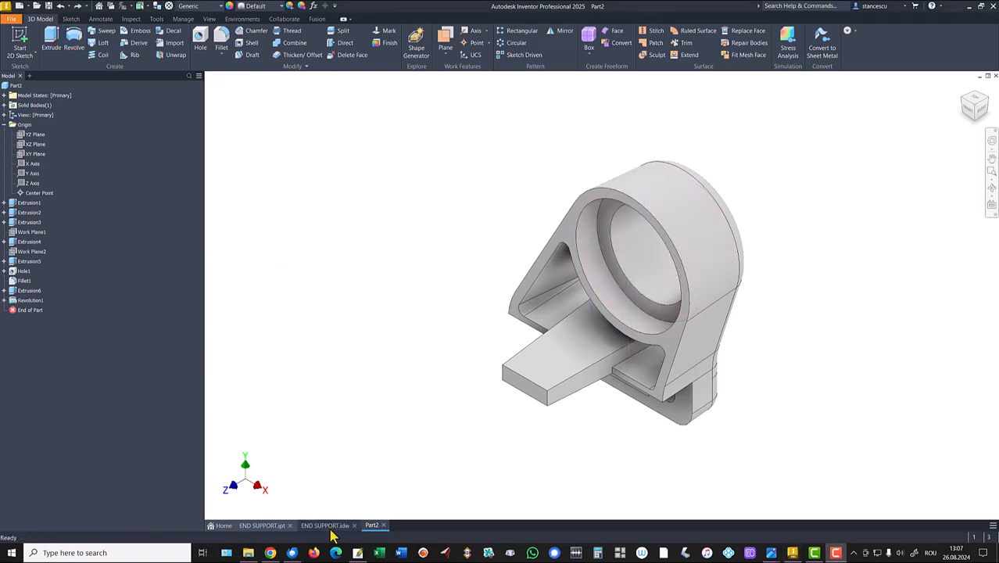
- Consult section B-B and the front view in the END SUPPORT.idw drawing for the small radial hole's size and location
click(329, 525)
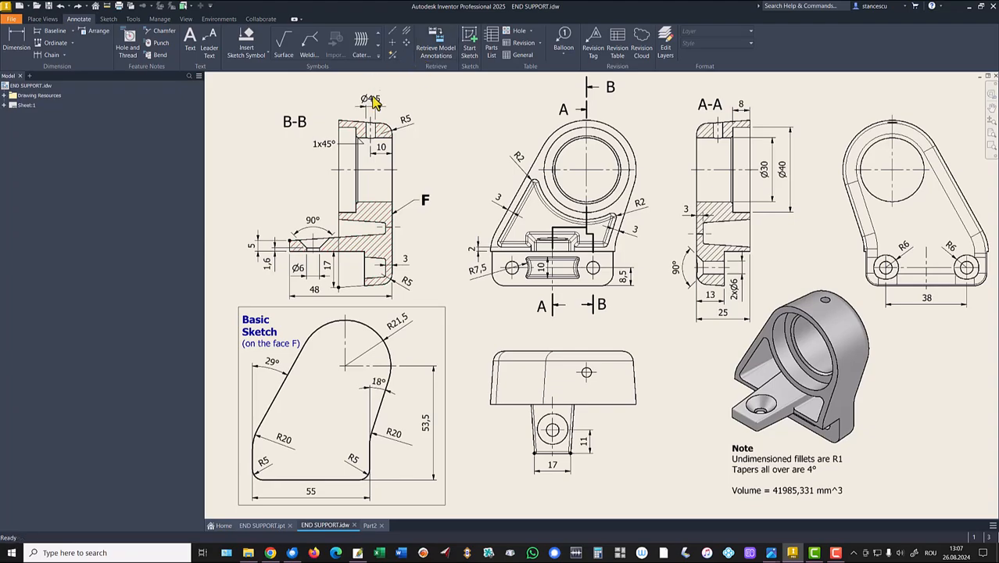
scroll(407, 121, up, 5)
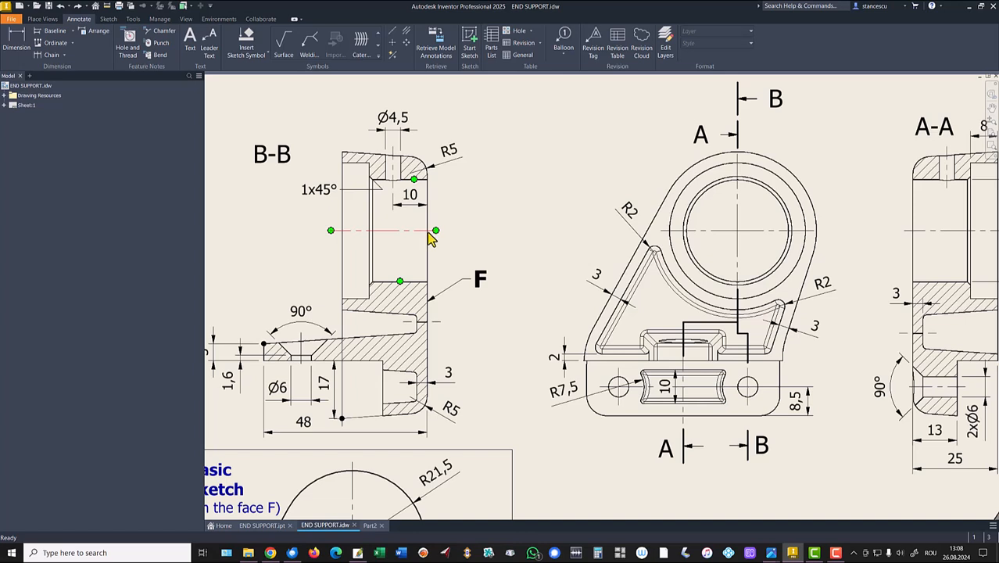
click(565, 167)
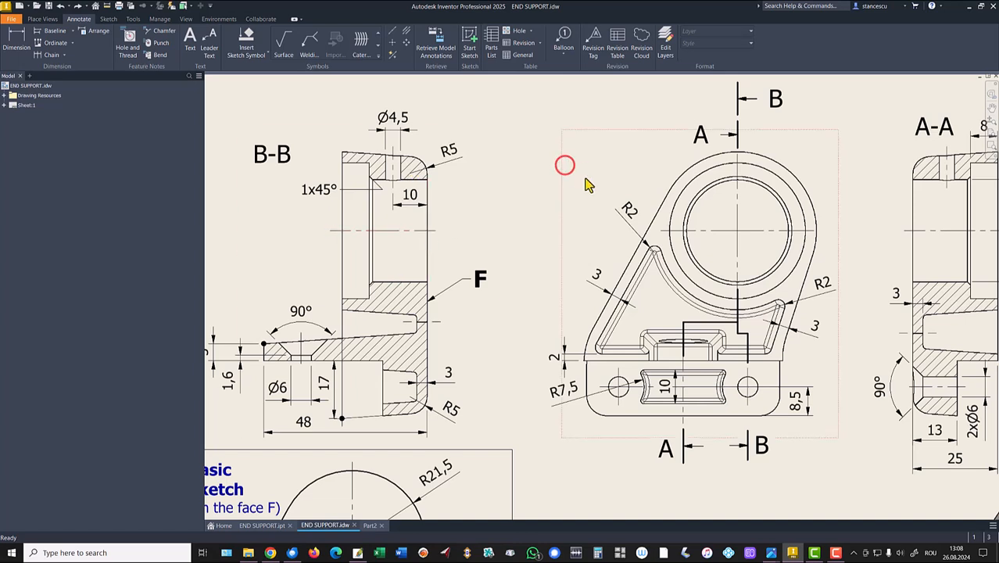
key(Home)
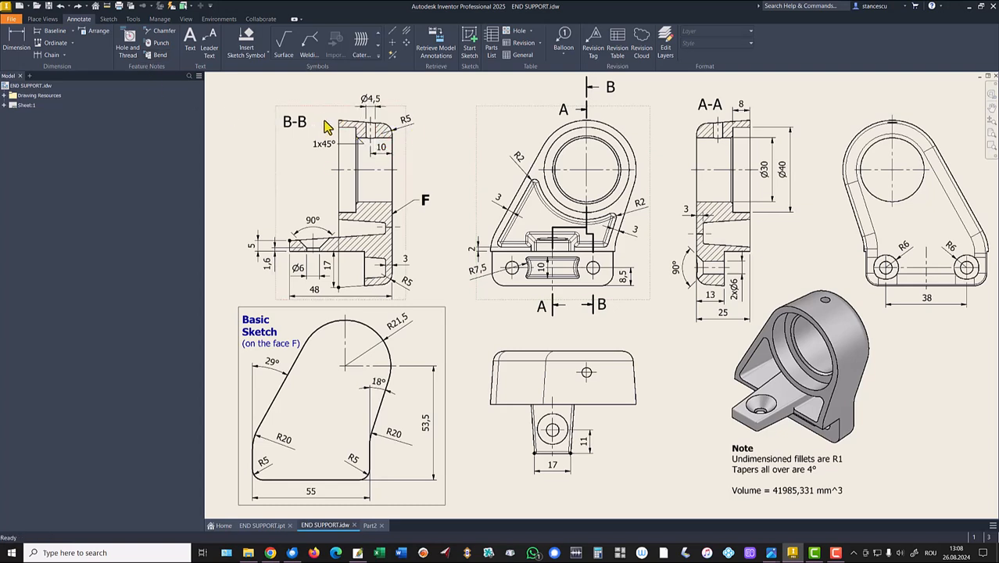
click(397, 127)
- Switch to Part2, start a sketch on the XZ plane and draw a 4,5 mm diameter circle over the bore area
click(370, 526)
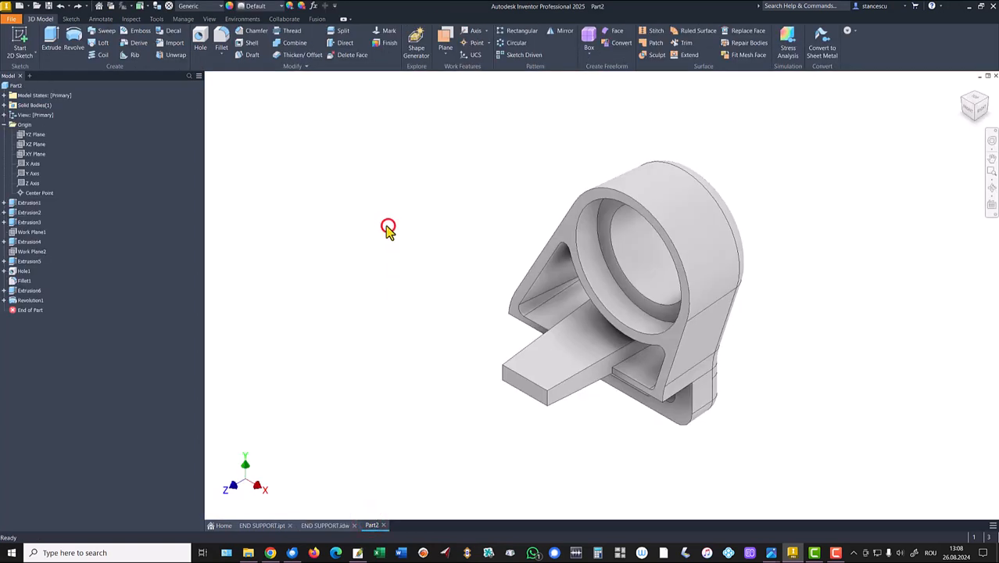
click(30, 145)
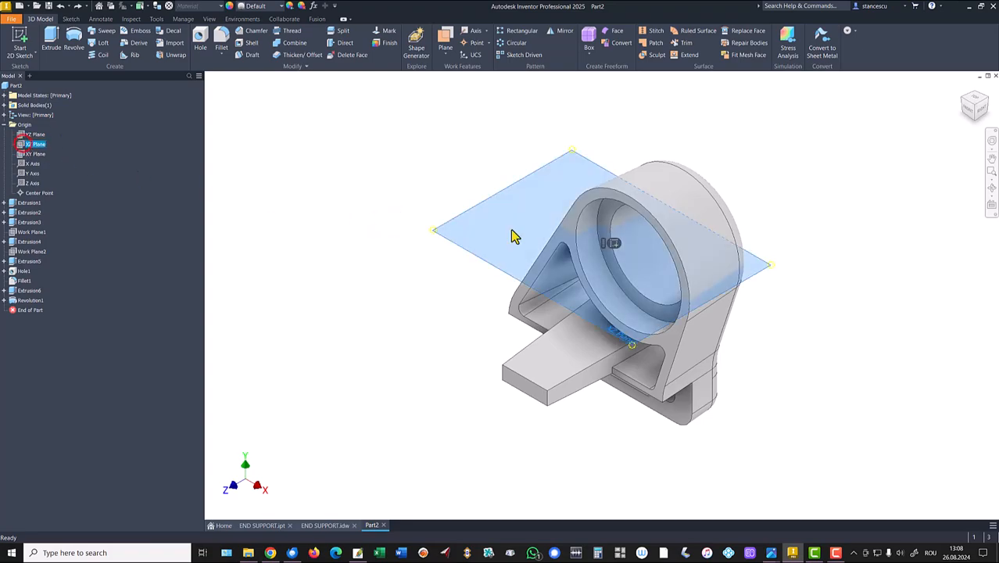
click(613, 243)
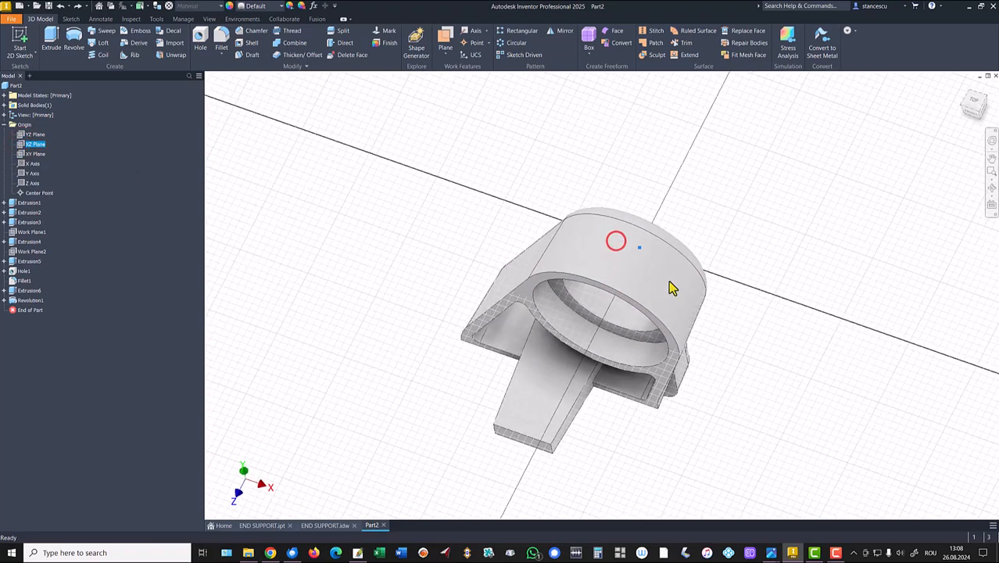
key(F7)
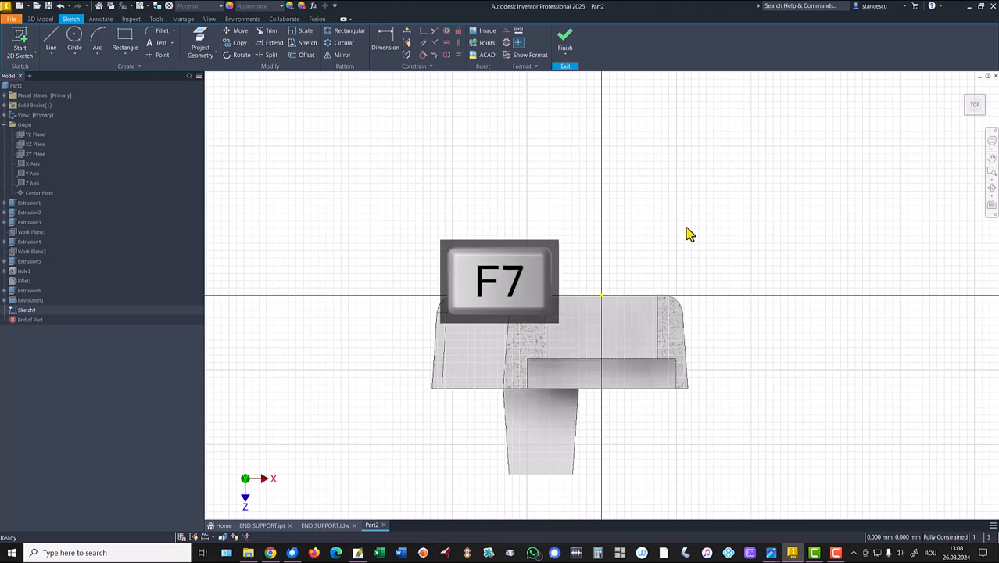
click(75, 37)
click(618, 326)
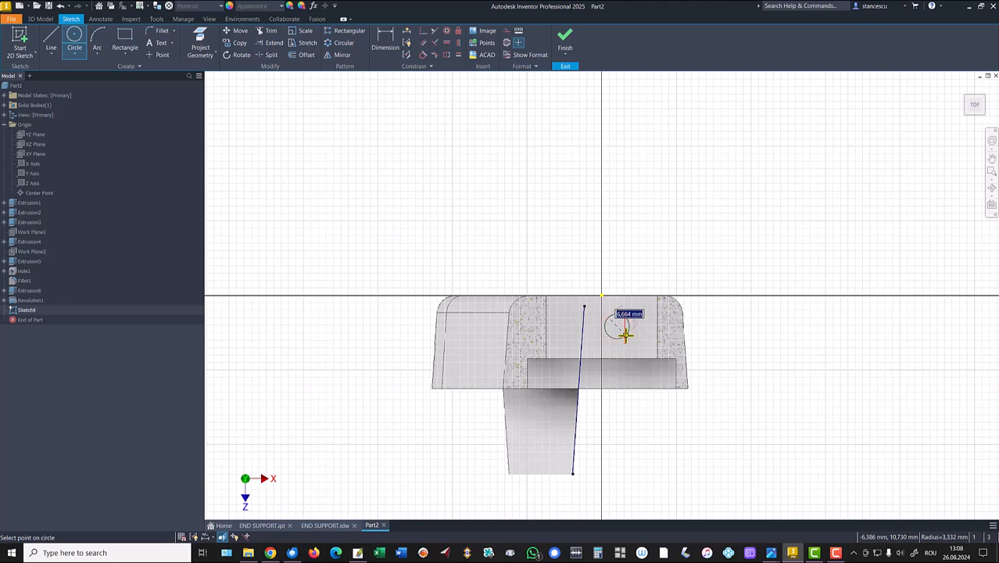
text(4,5)
key(Return)
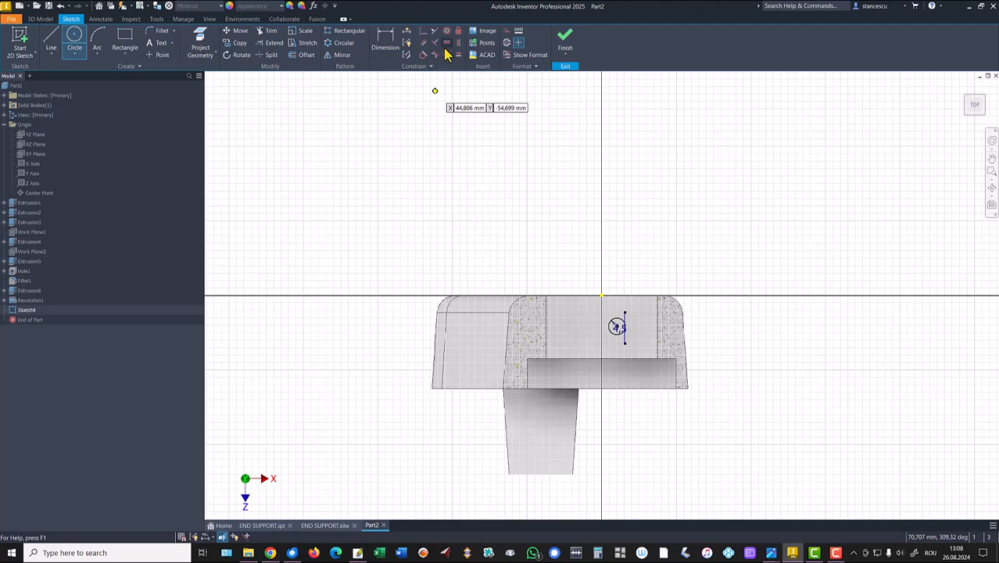
- Align the circle's centre vertically with the sketch origin
key(d)
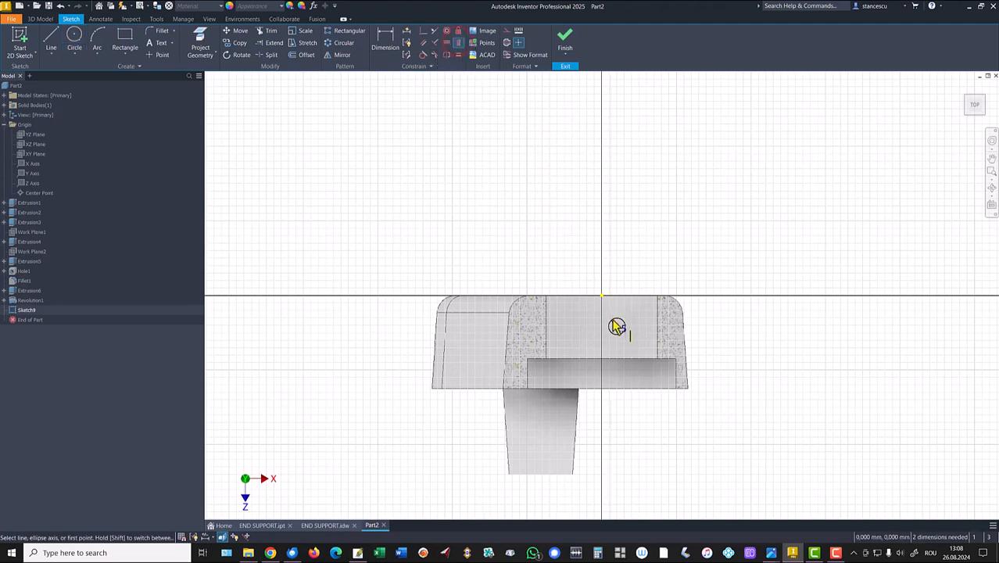
click(617, 327)
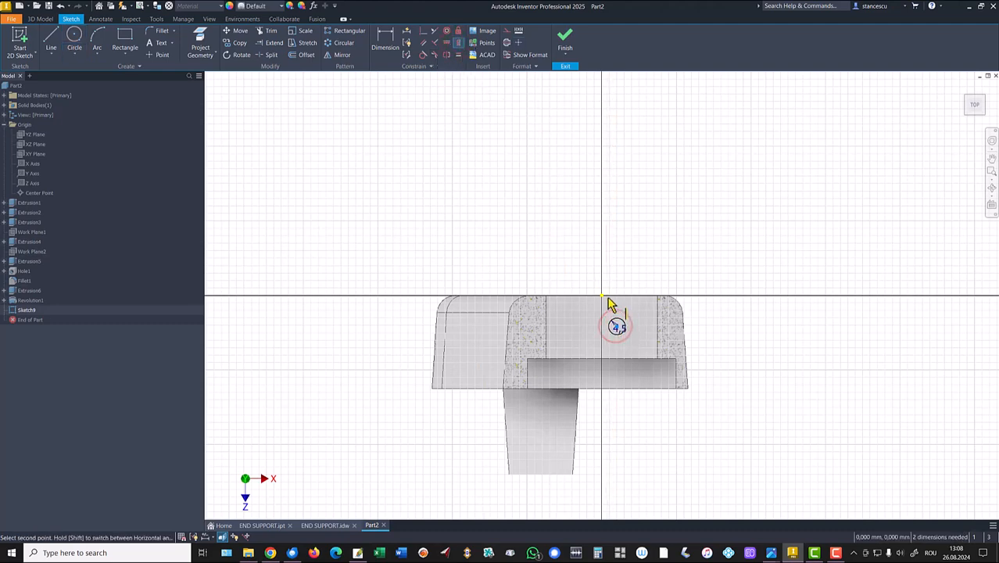
click(601, 295)
- Dimension the circle 10 mm from the sketch origin and finish the sketch
click(388, 39)
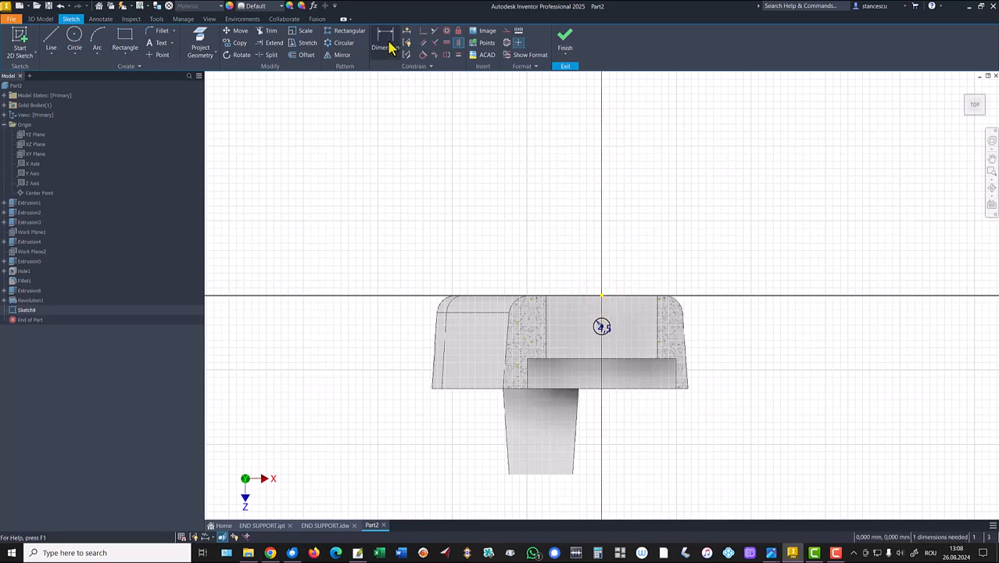
click(609, 319)
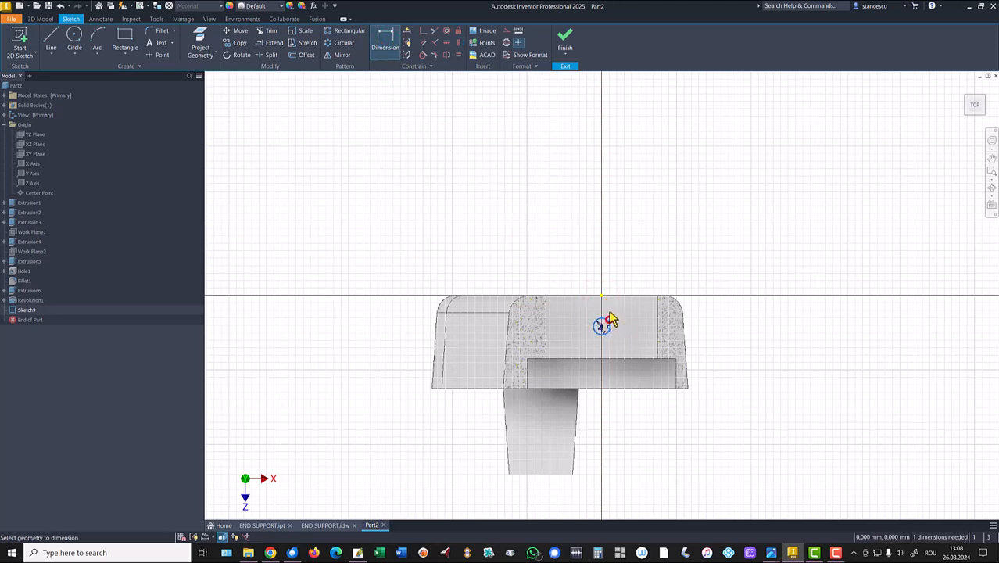
click(601, 296)
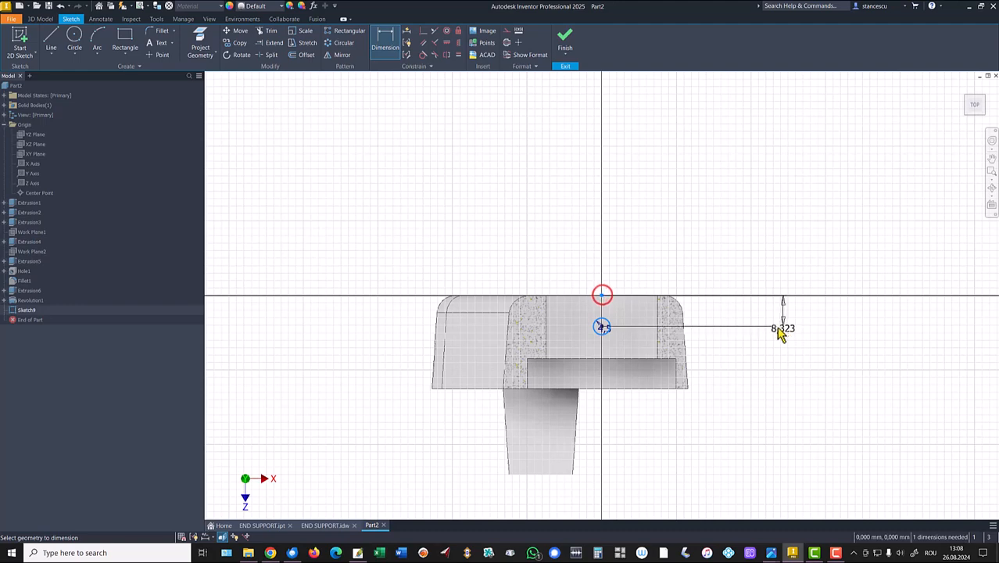
click(763, 308)
text(10)
key(Return)
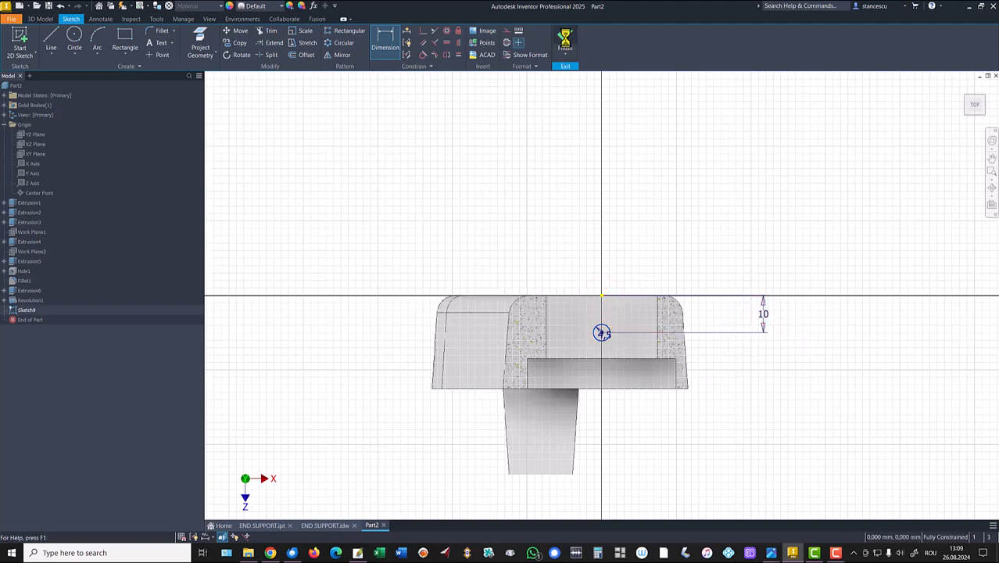
click(566, 39)
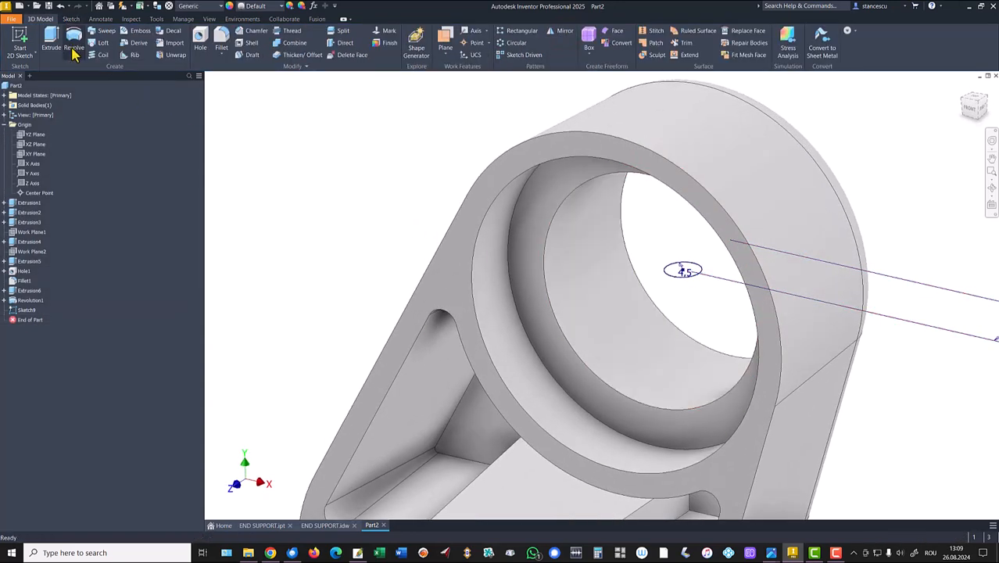
- Extrude the circle upward as a through-all cut to form the radial hole in the cylindrical wall
click(51, 37)
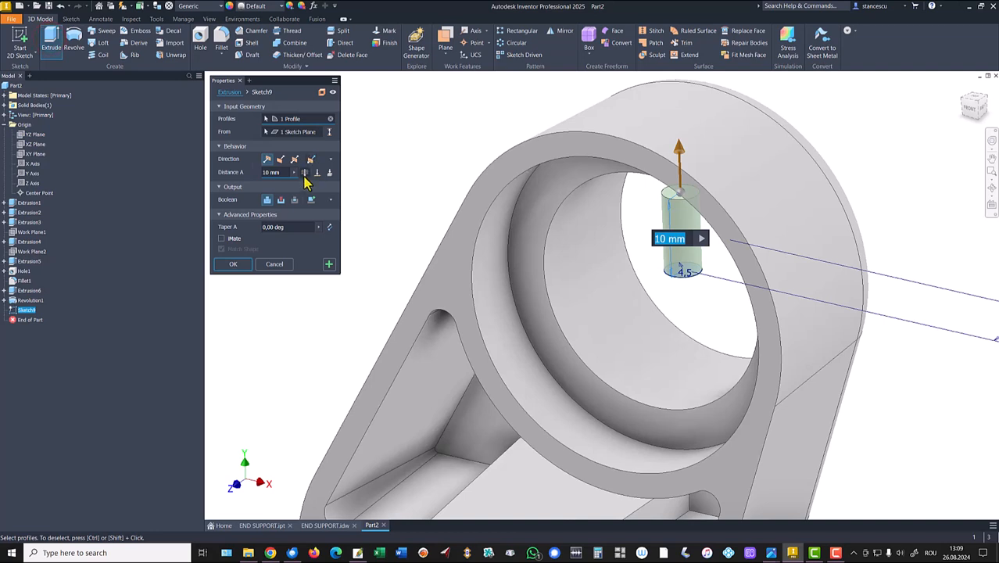
click(281, 201)
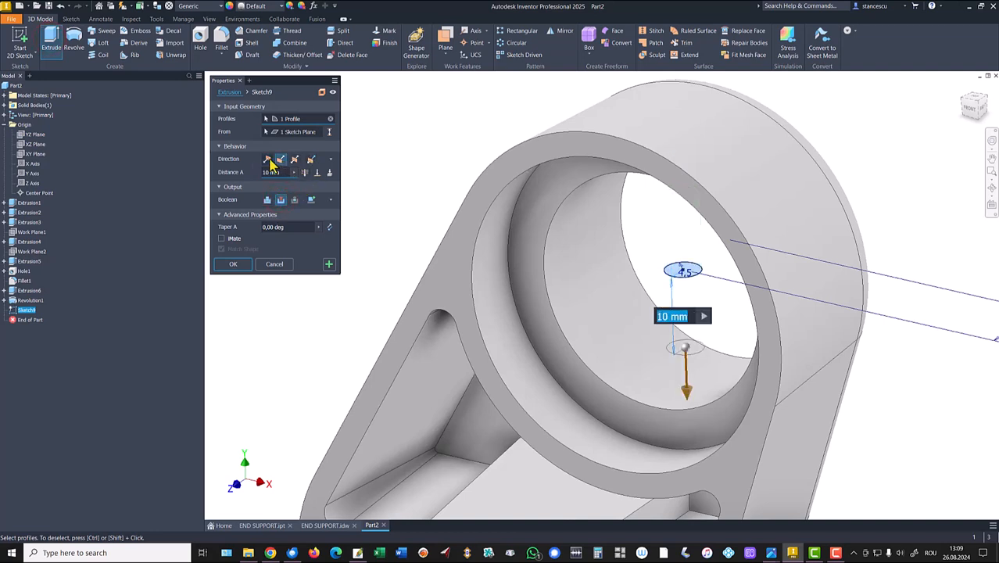
click(267, 159)
click(304, 173)
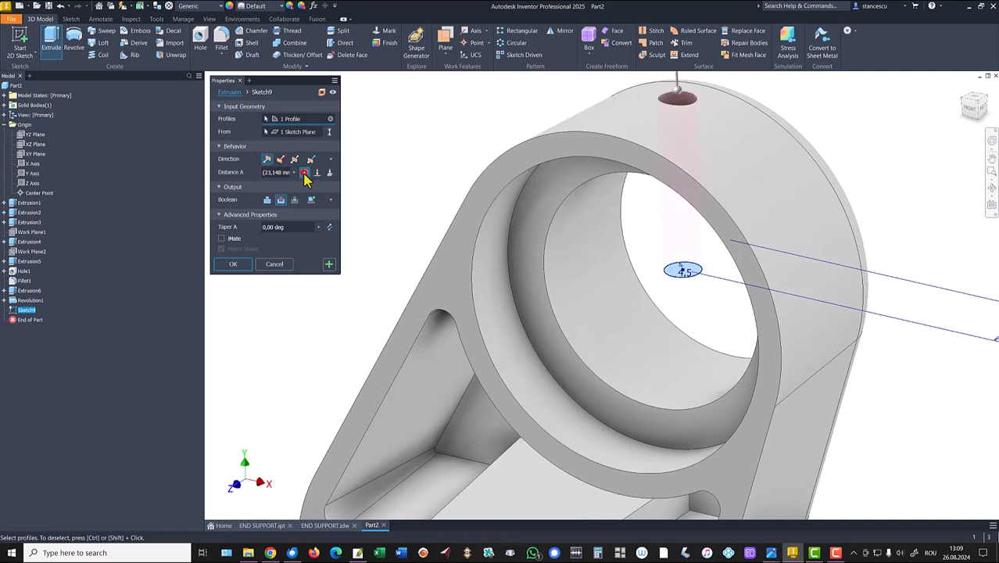
click(232, 265)
key(F6)
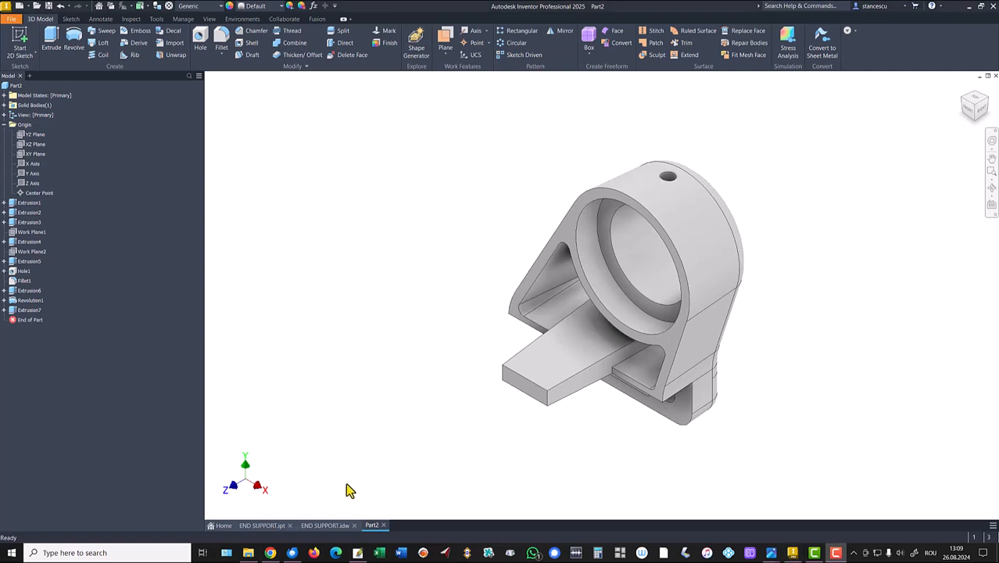
- Consult section B-B in END SUPPORT.idw for the tongue's countersunk hole dimensions
click(328, 528)
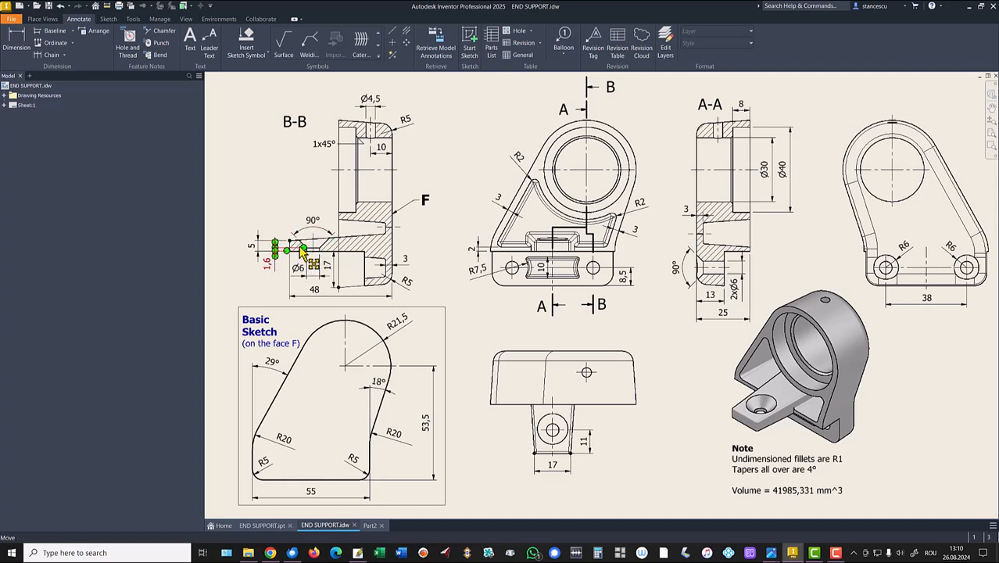
drag(314, 252, 320, 229)
drag(267, 261, 267, 262)
- Switch to Part2, start a sketch on Work Plane2 and slice the model graphics at the sketch plane
click(371, 526)
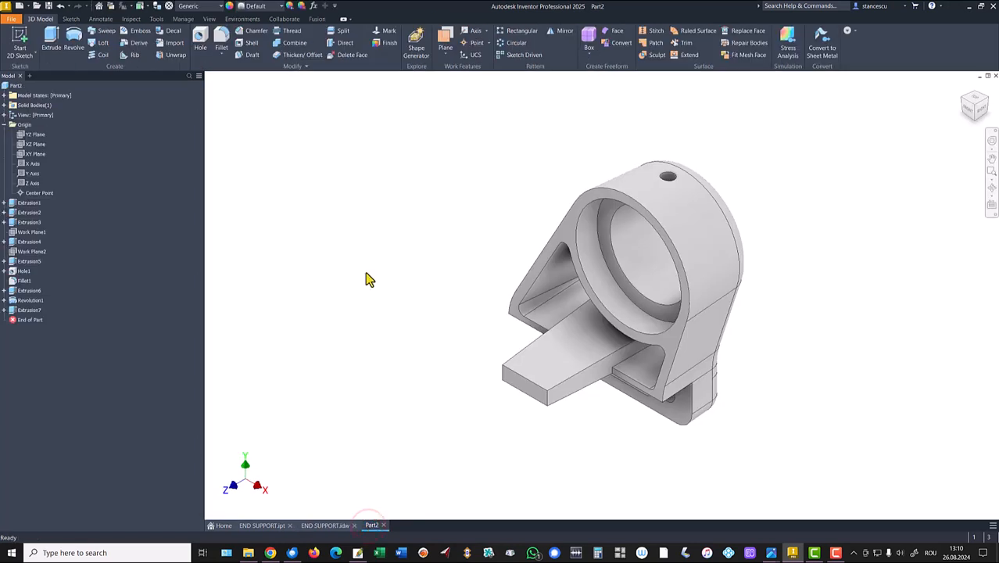
click(354, 241)
click(24, 253)
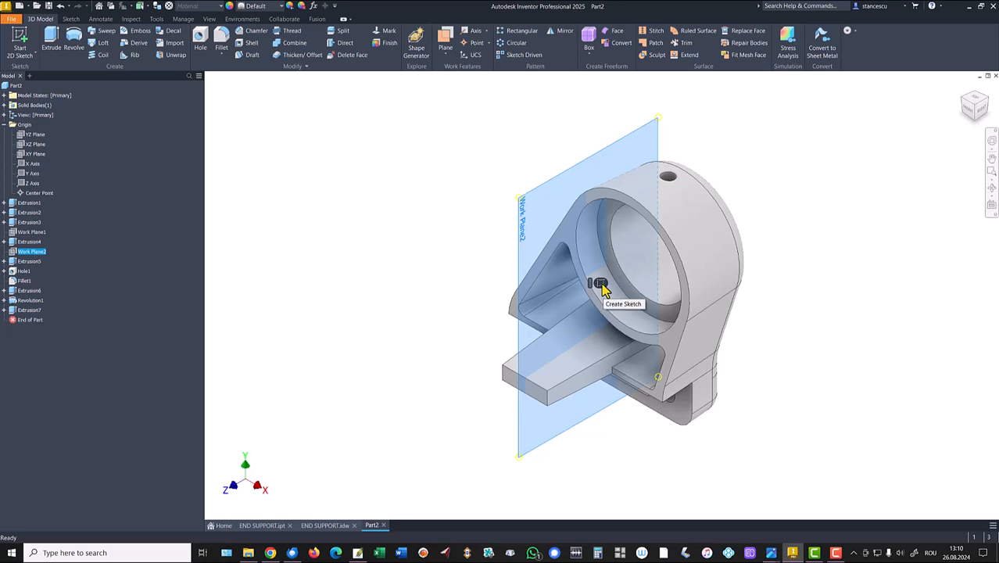
click(600, 285)
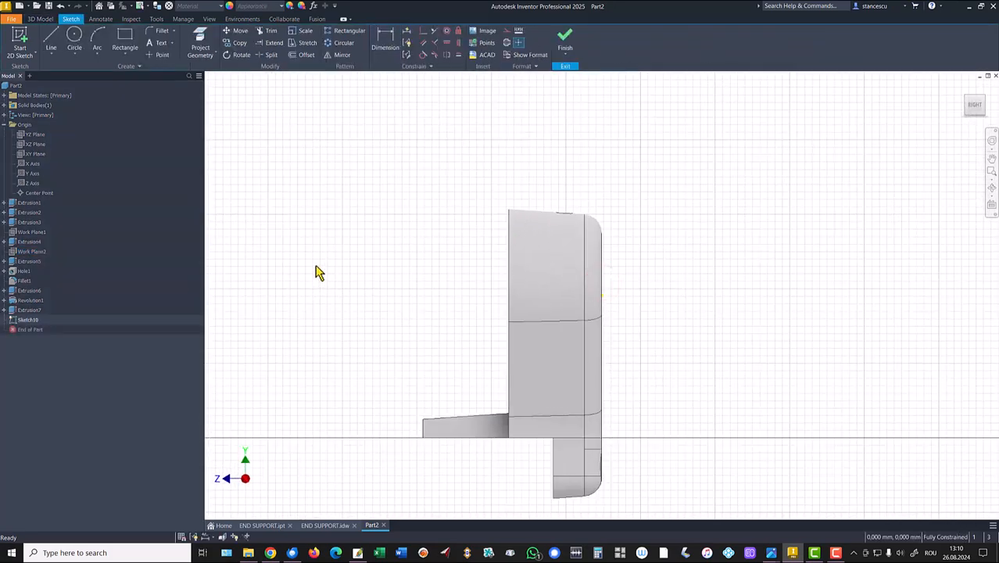
key(F7)
key(Home)
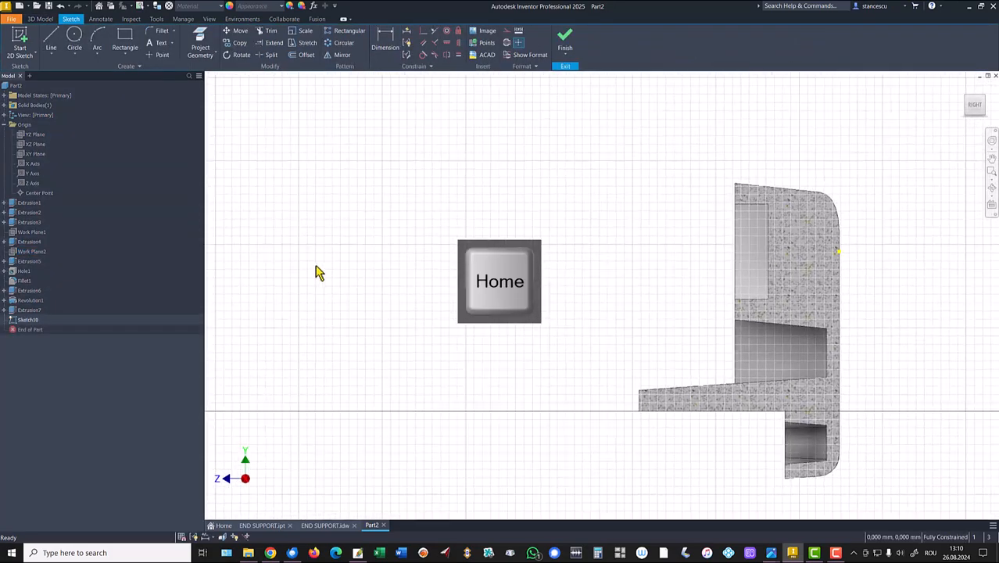
mouse_move(813, 291)
middle_down()
mouse_move(592, 286)
mouse_move(547, 261)
middle_up()
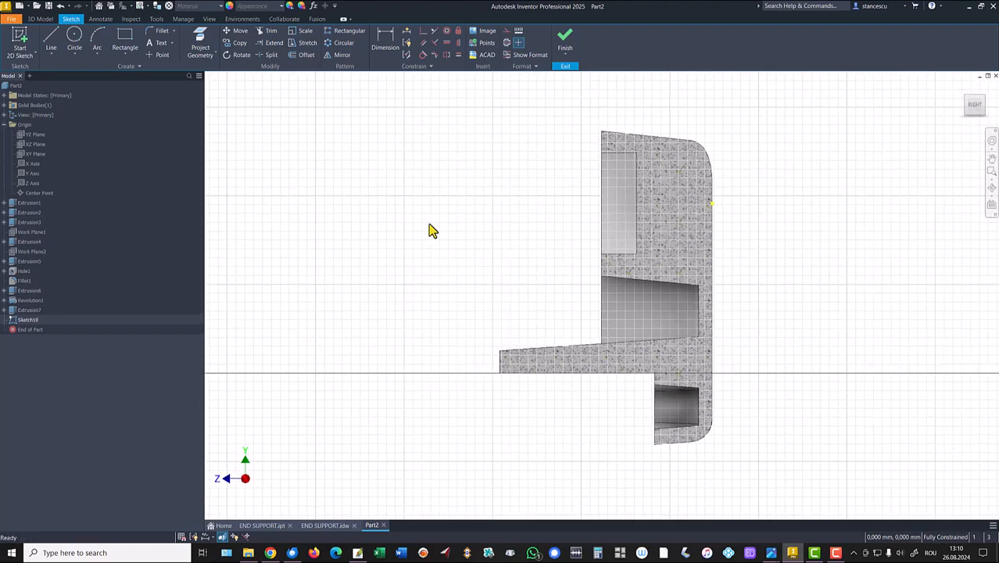
- Draw a closed countersunk half-profile about 12 mm high from the tongue's underside, with a vertical axis side, horizontal top, slanted edge and short vertical edge
click(51, 41)
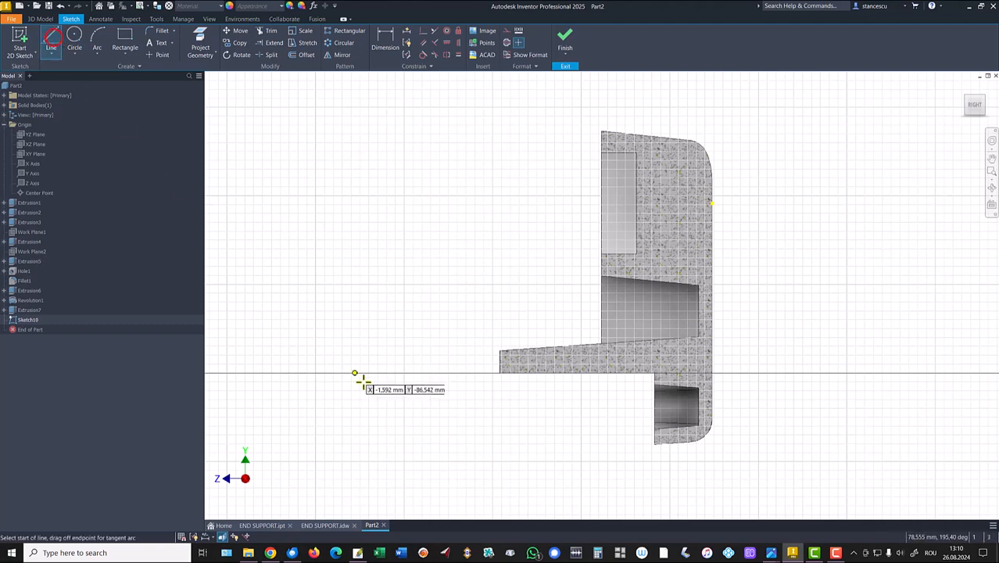
click(549, 375)
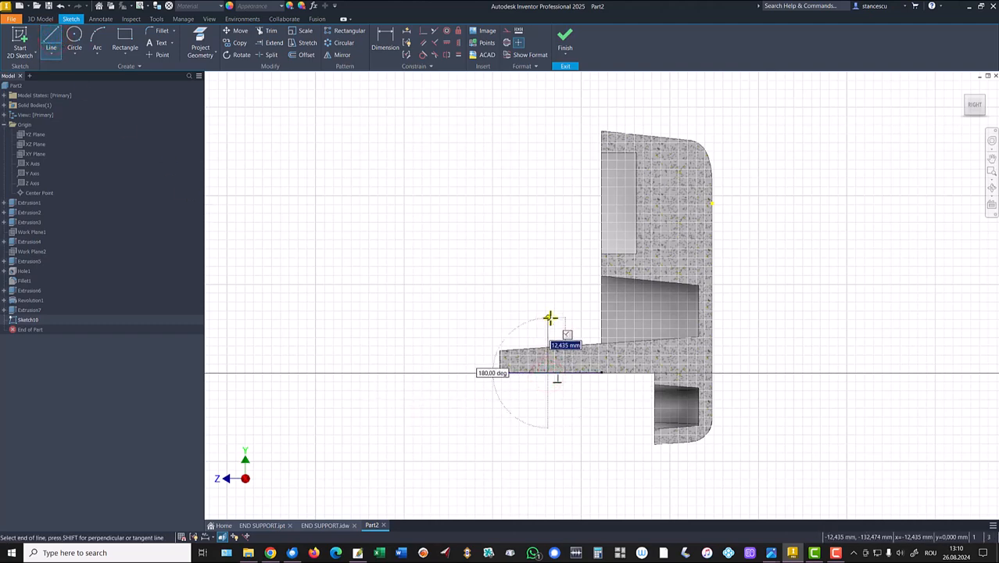
click(549, 318)
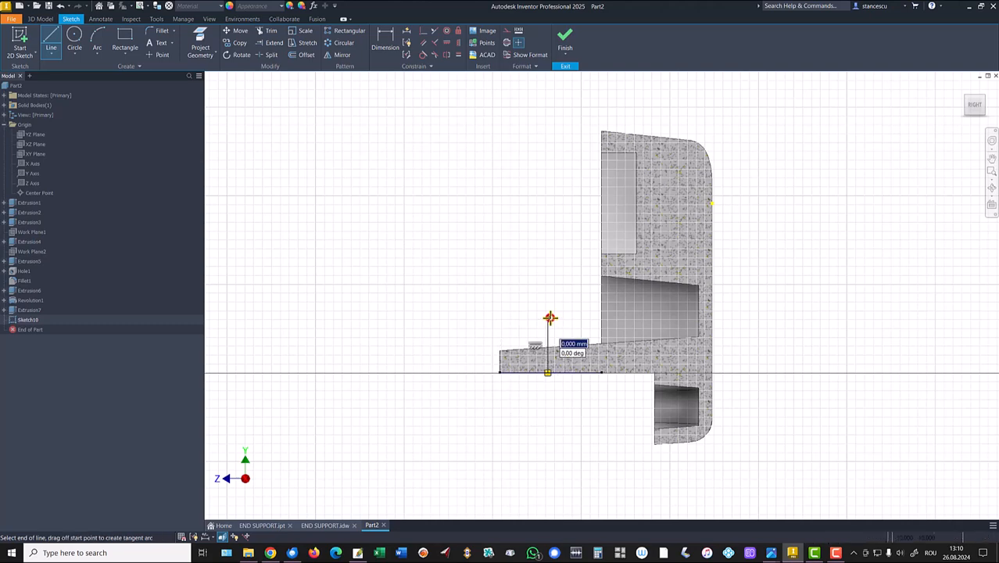
click(589, 318)
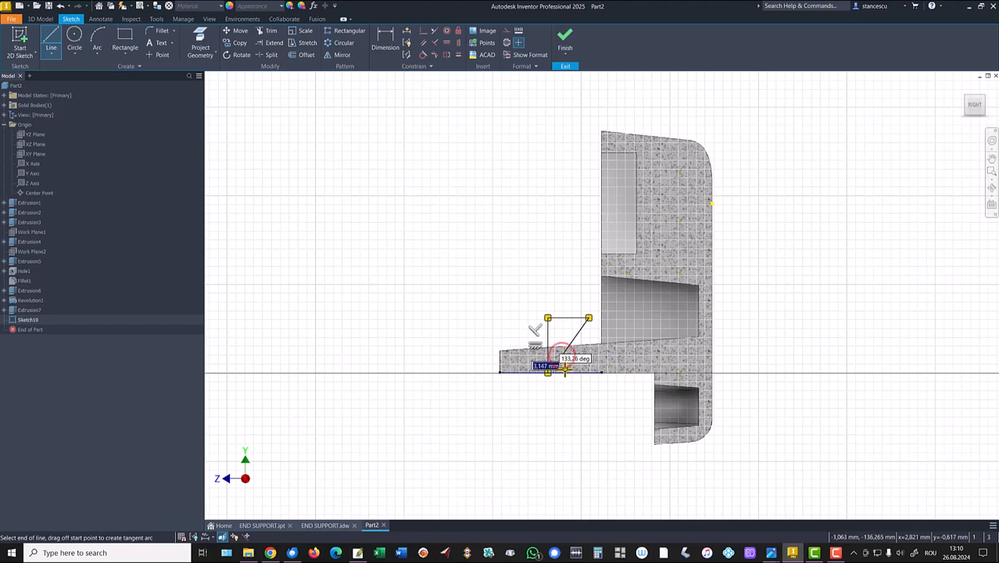
click(562, 373)
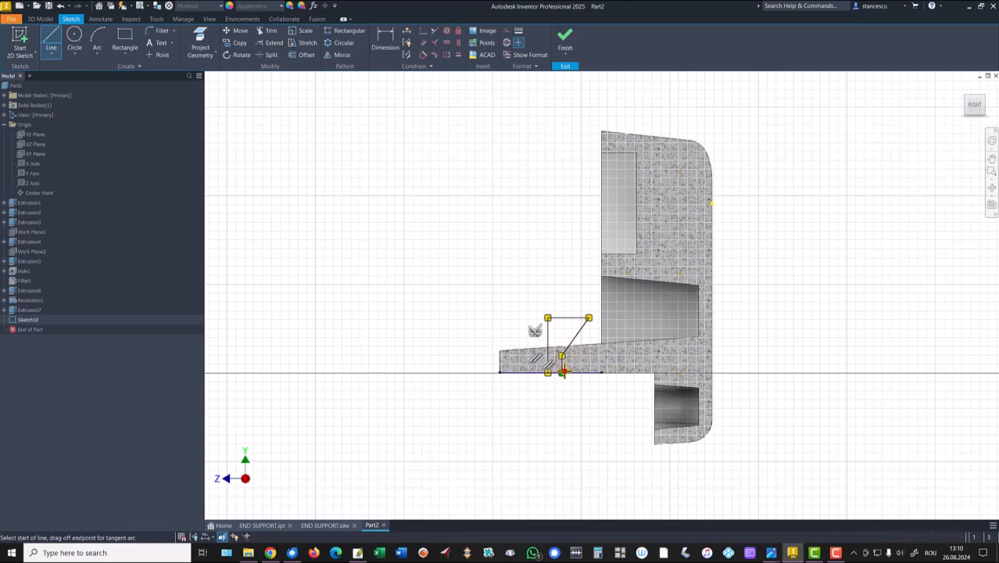
click(548, 373)
click(547, 373)
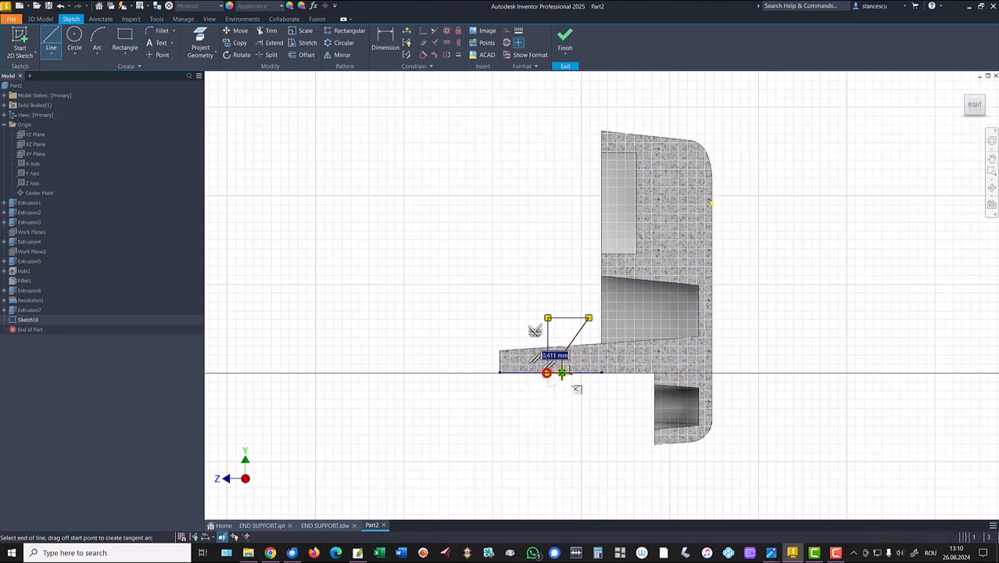
click(562, 372)
key(Escape)
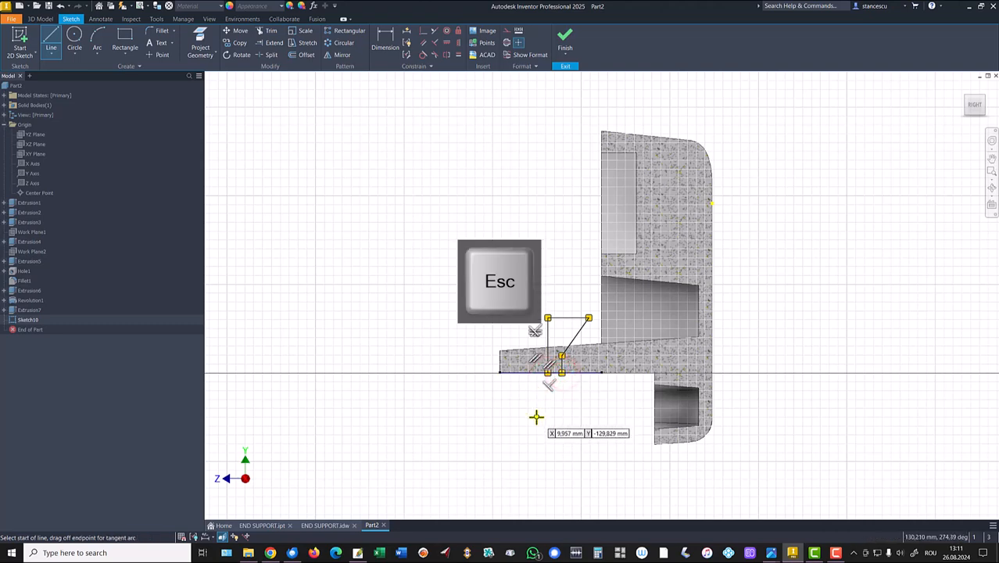
click(385, 41)
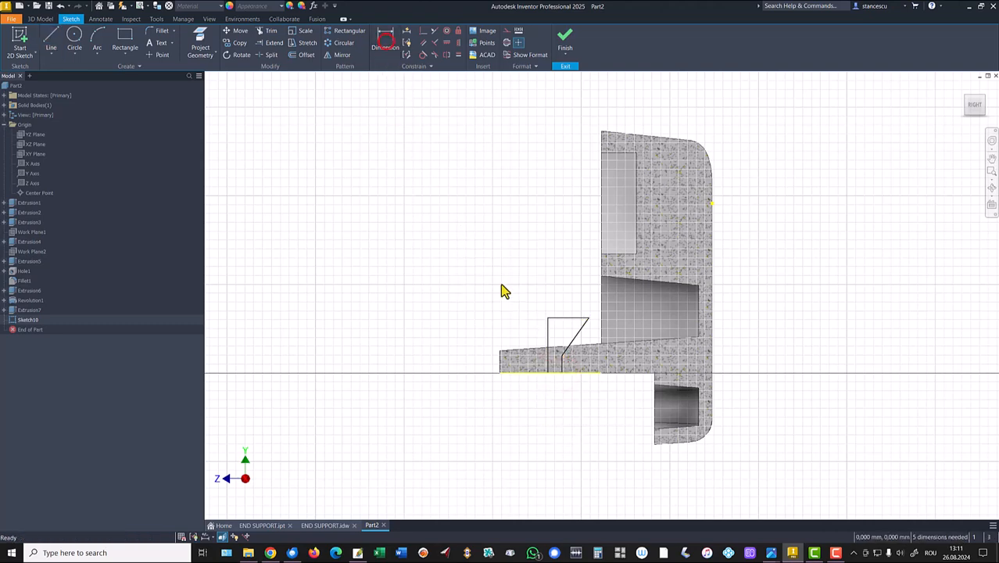
click(548, 333)
click(503, 366)
- Dimension the distance from the tongue's free end face to the profile's vertical axis side as 11 mm
click(383, 35)
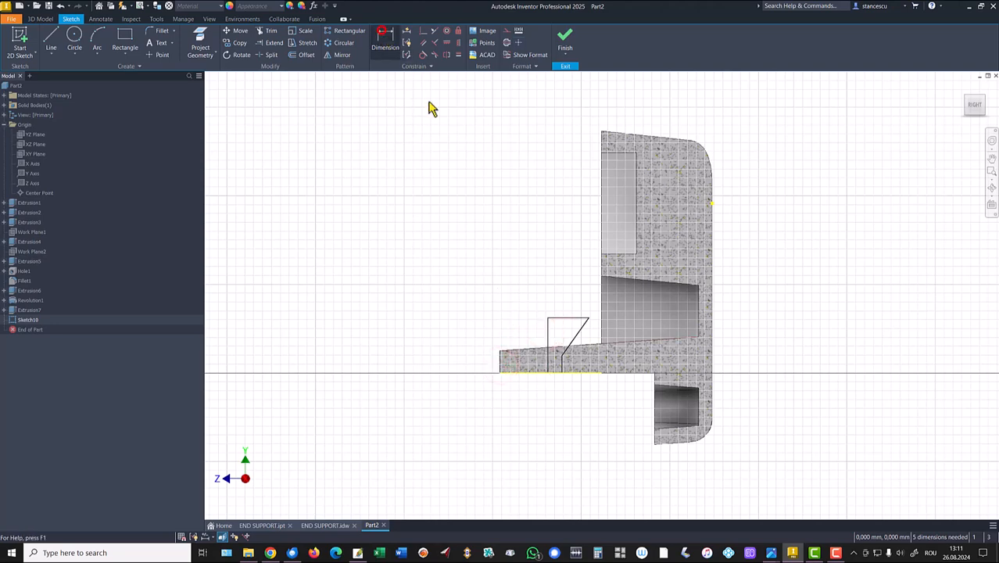
click(548, 329)
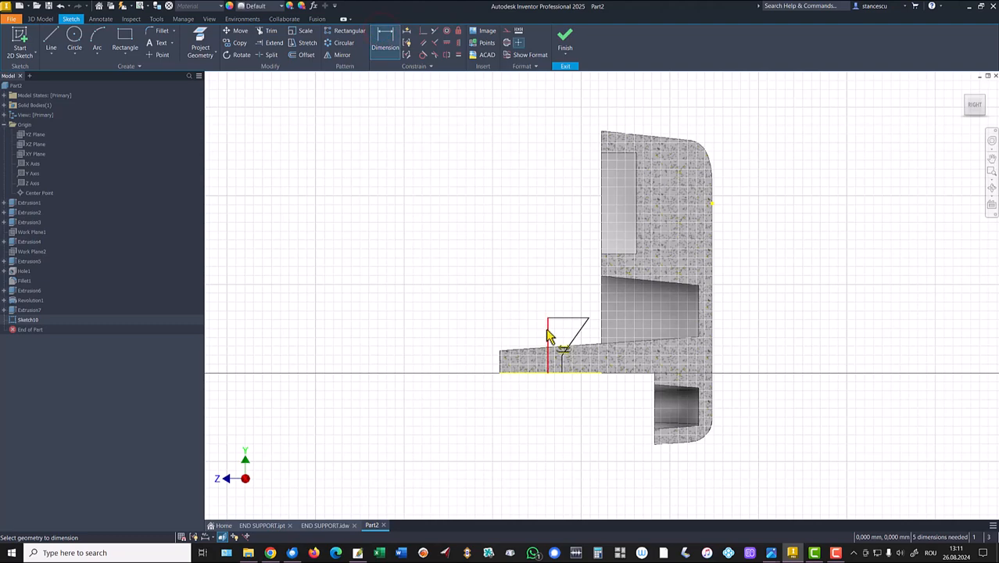
click(501, 364)
click(528, 306)
text(11)
key(Return)
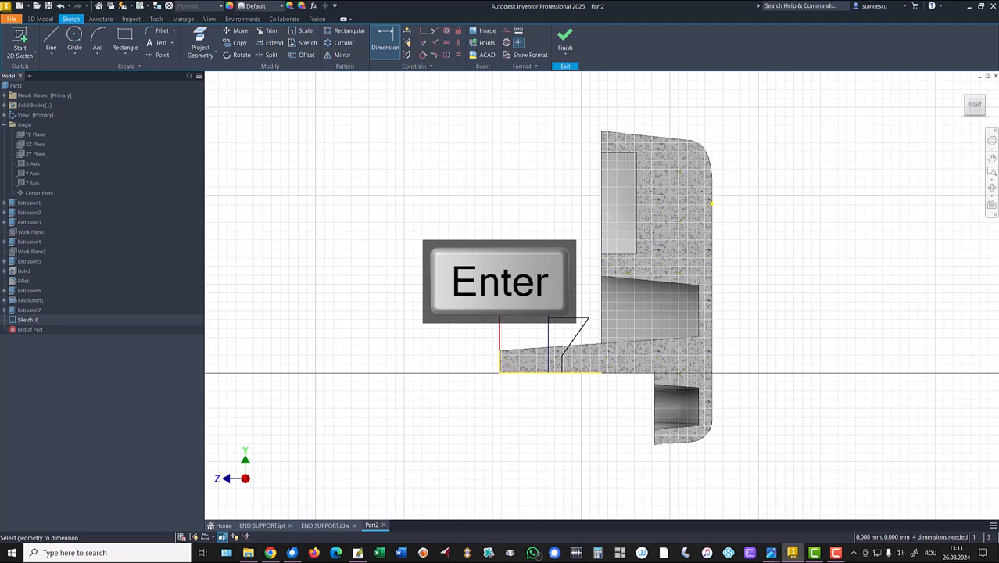
- Dimension the angle between the countersink profile's slanted edge and its vertical axis side as 45 degrees
click(586, 333)
click(552, 328)
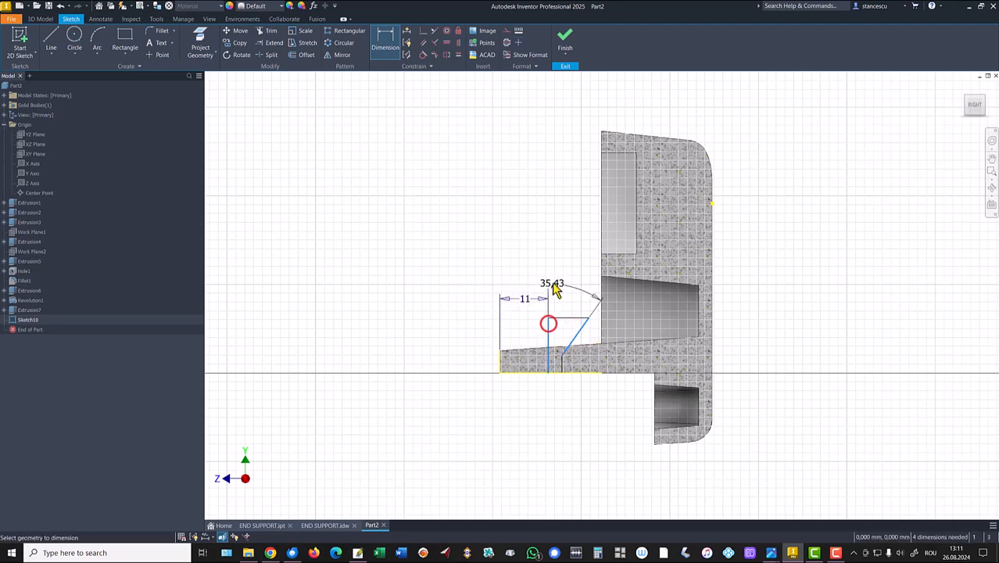
click(550, 274)
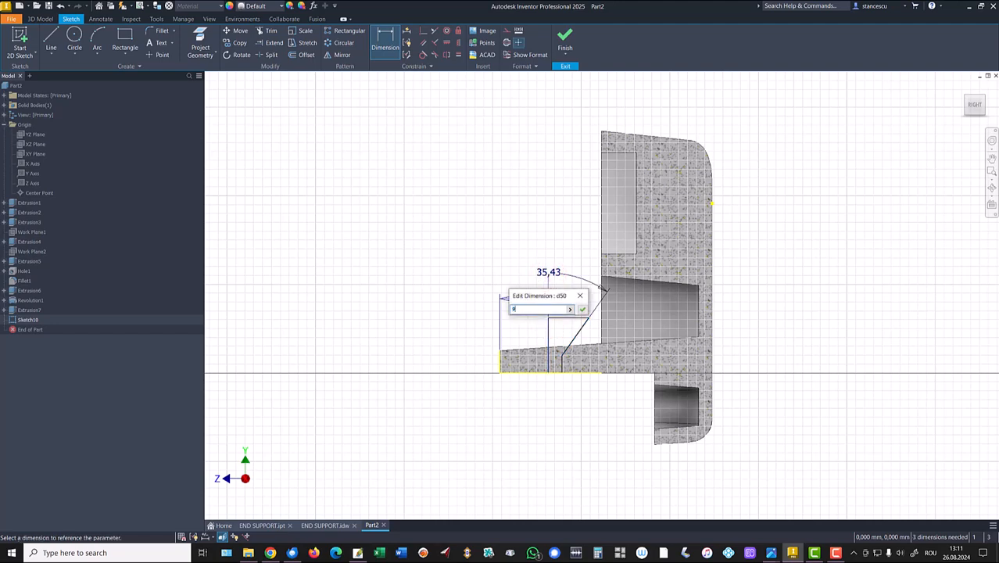
key(Return)
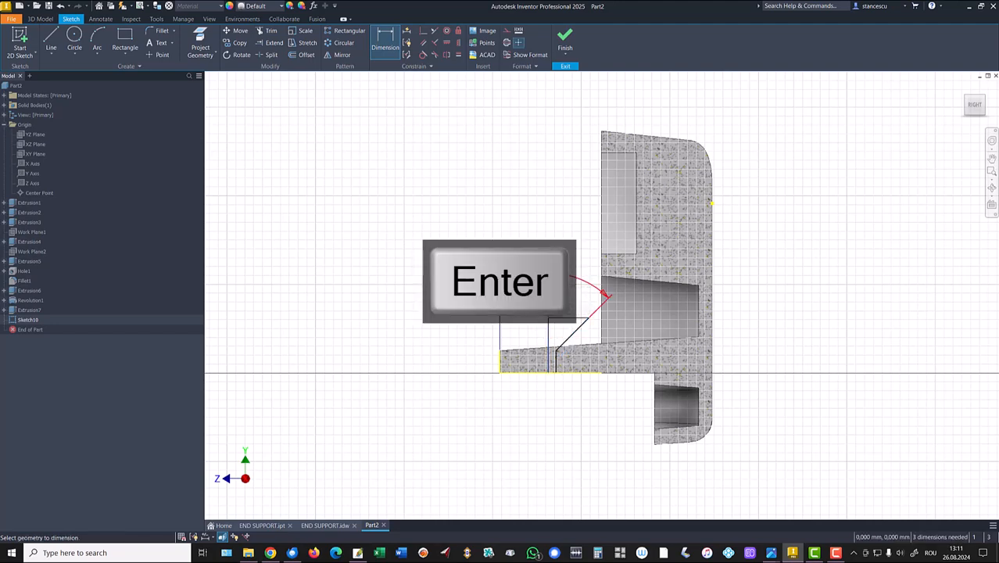
- Dimension the height of the profile's short vertical edge as 1.6 mm
click(558, 362)
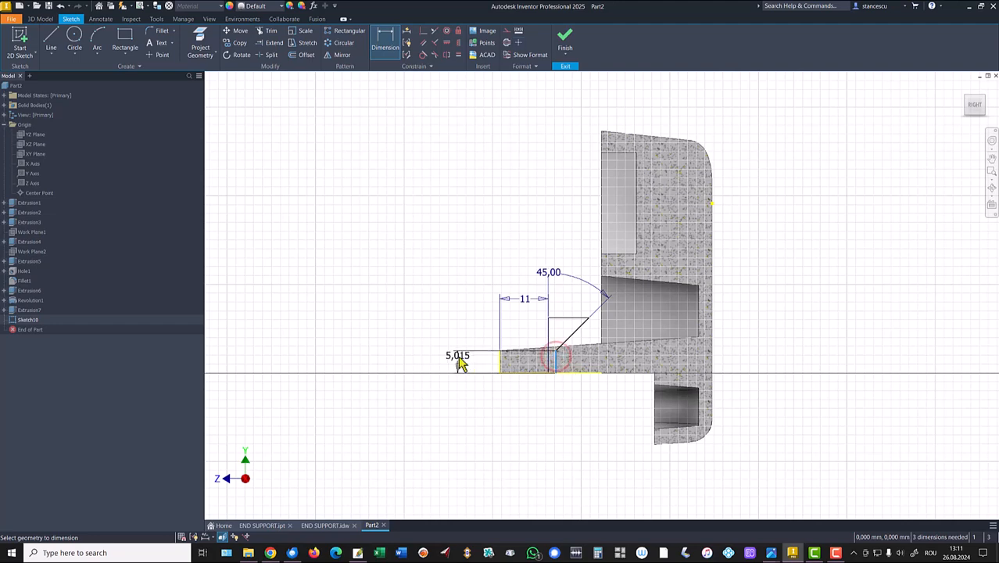
click(459, 354)
text(1,)
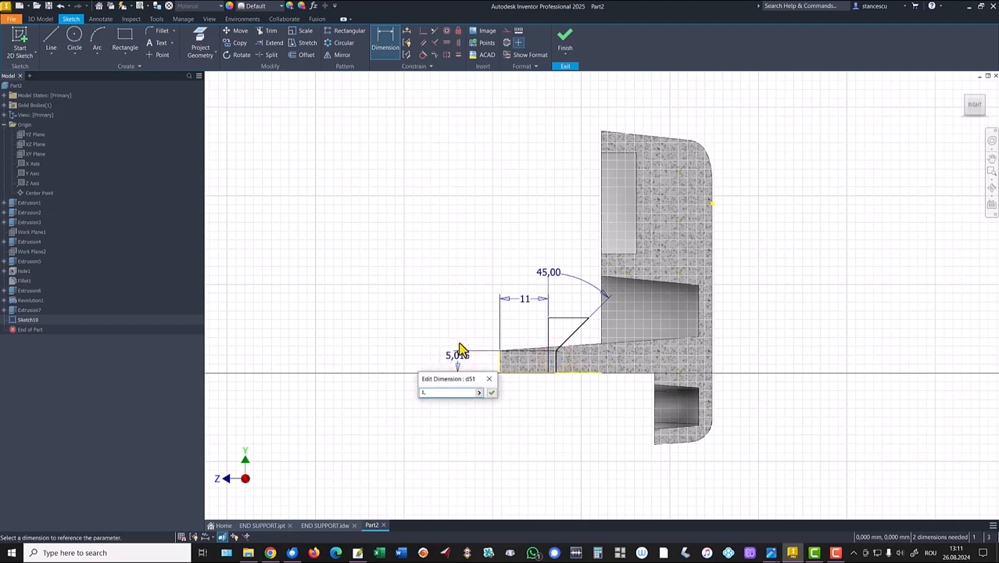
text(6)
key(Return)
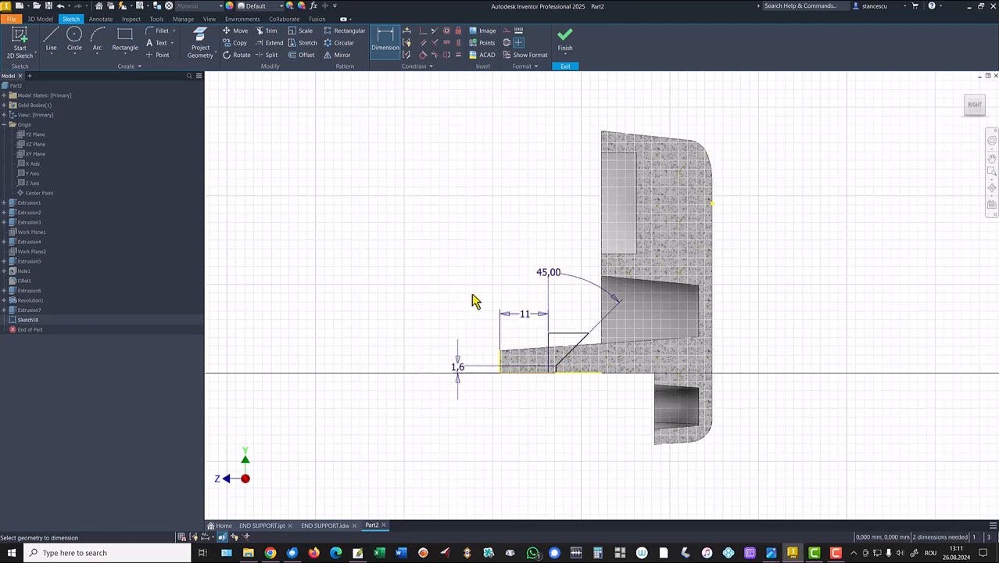
key(Escape)
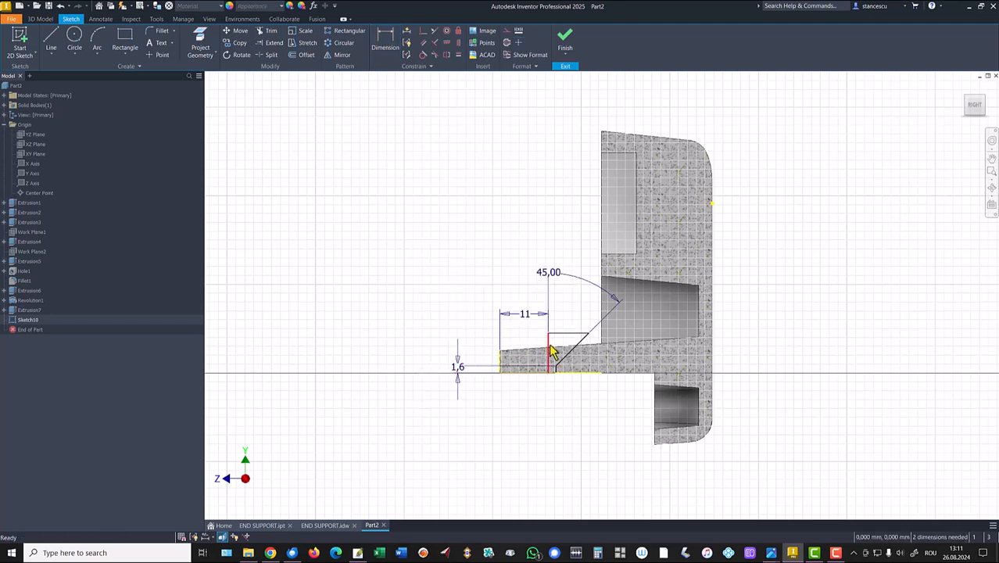
- Convert the profile's vertical axis side to a centerline
click(553, 352)
right_click(432, 231)
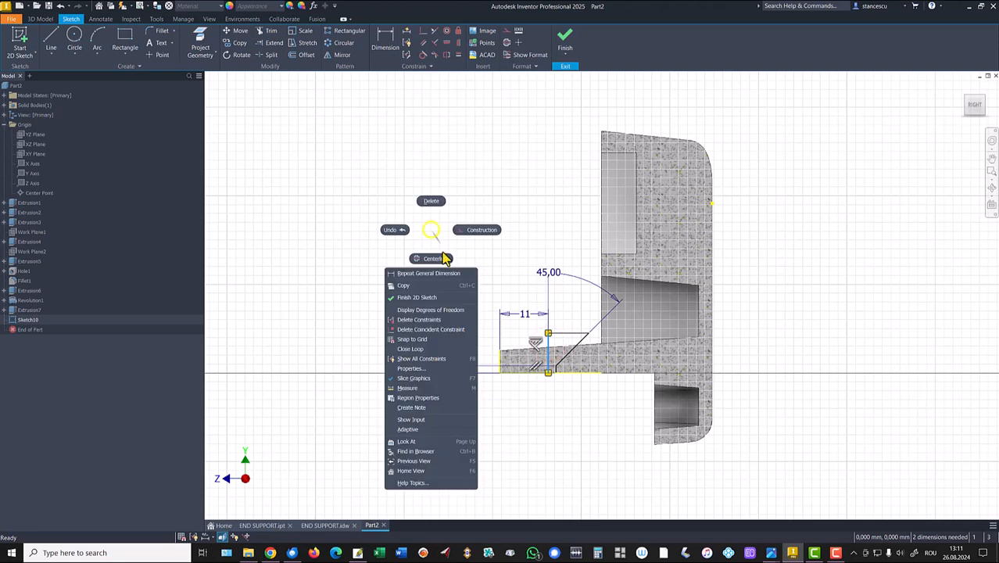
click(442, 259)
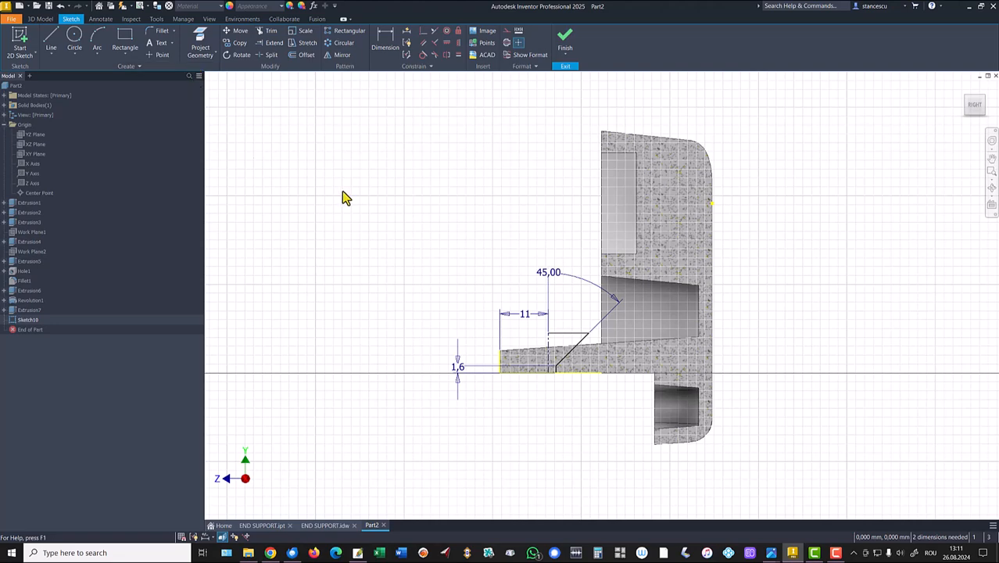
- Project the tongue's sloped upper edge and constrain the profile's horizontal top line coincident with that edge's inner endpoint
click(641, 342)
key(Escape)
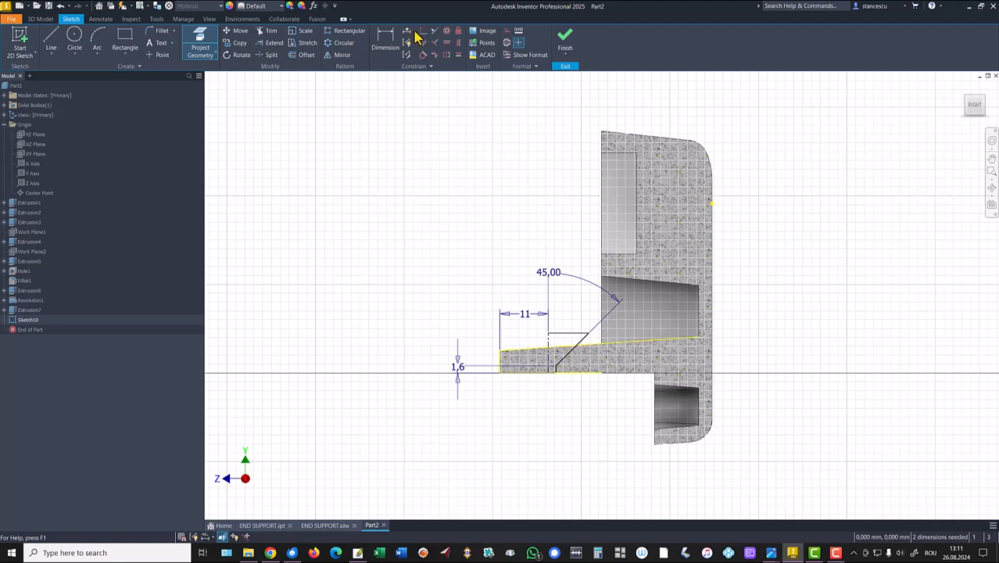
click(423, 31)
click(577, 338)
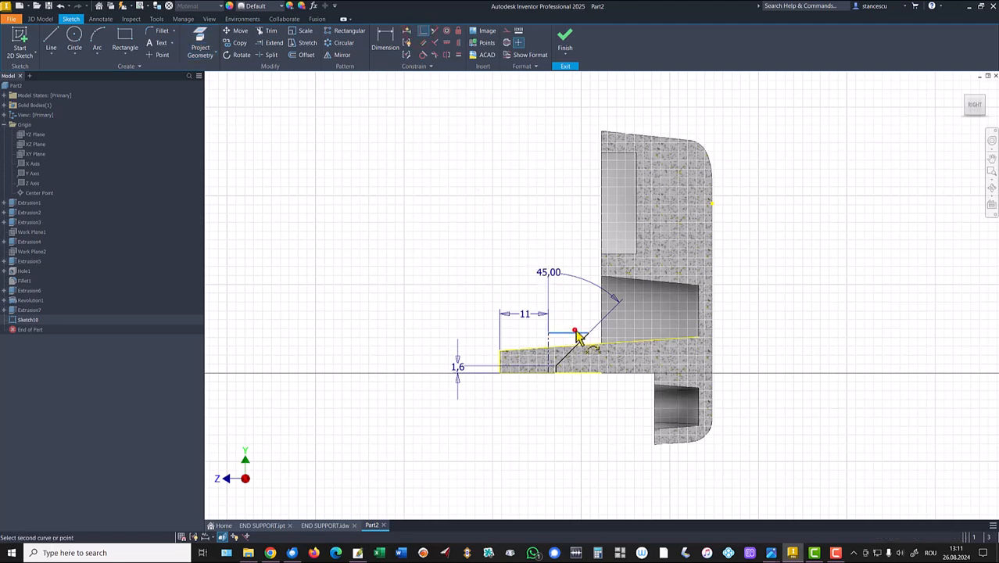
click(700, 341)
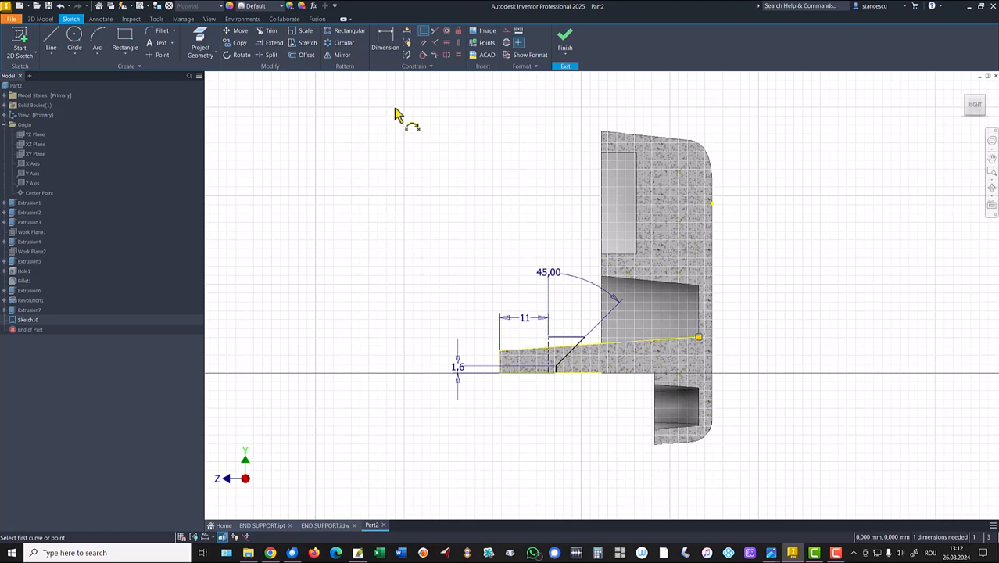
- Dimension the diameter from the centerline to the profile's short vertical edge as 6 mm
click(384, 47)
scroll(544, 352, up, 5)
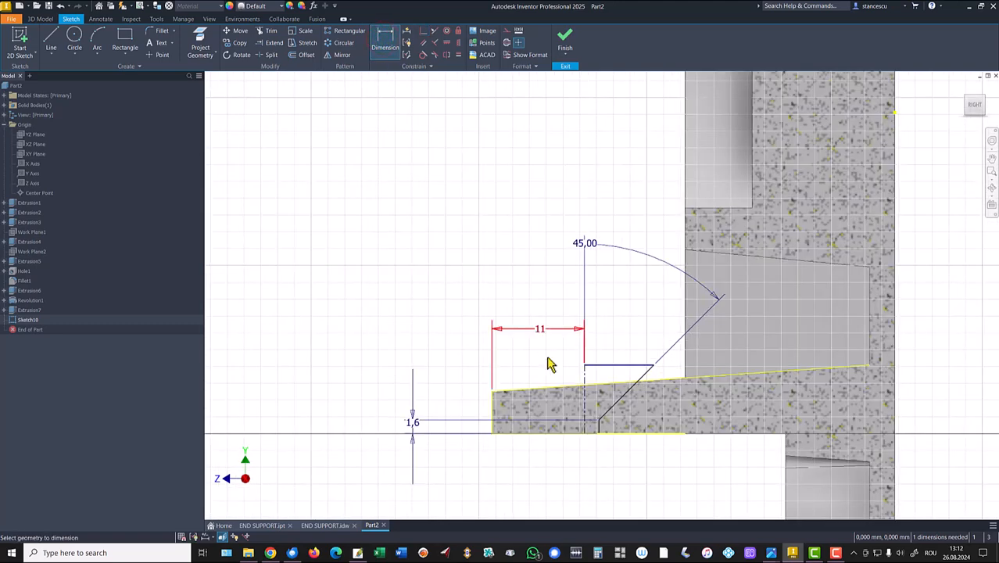
click(604, 406)
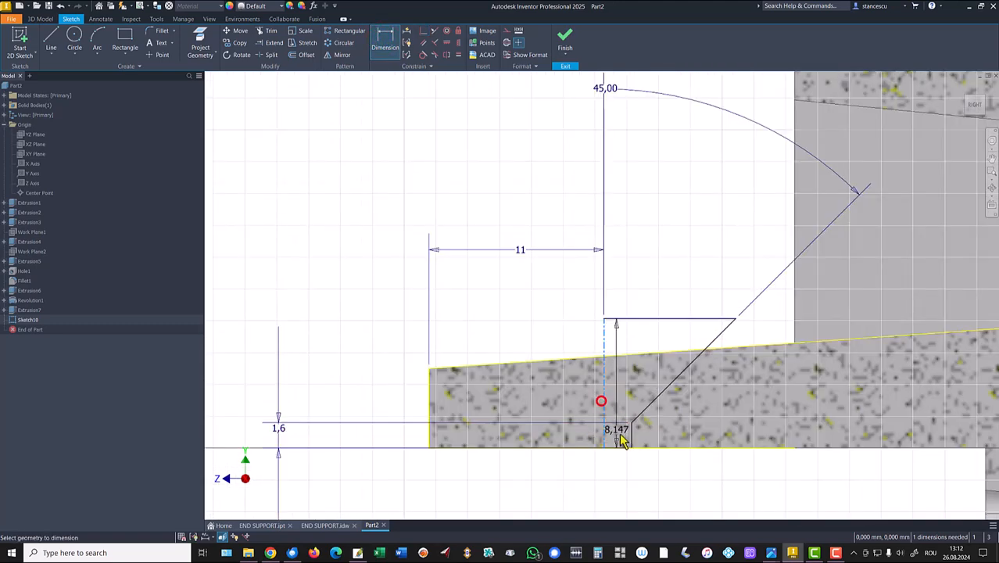
click(632, 444)
click(615, 503)
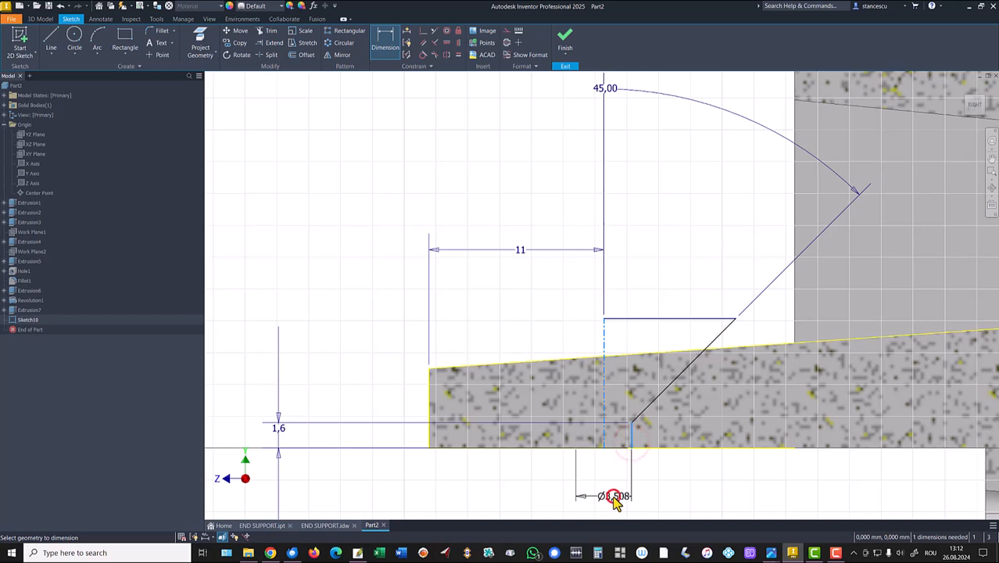
text(6)
key(Return)
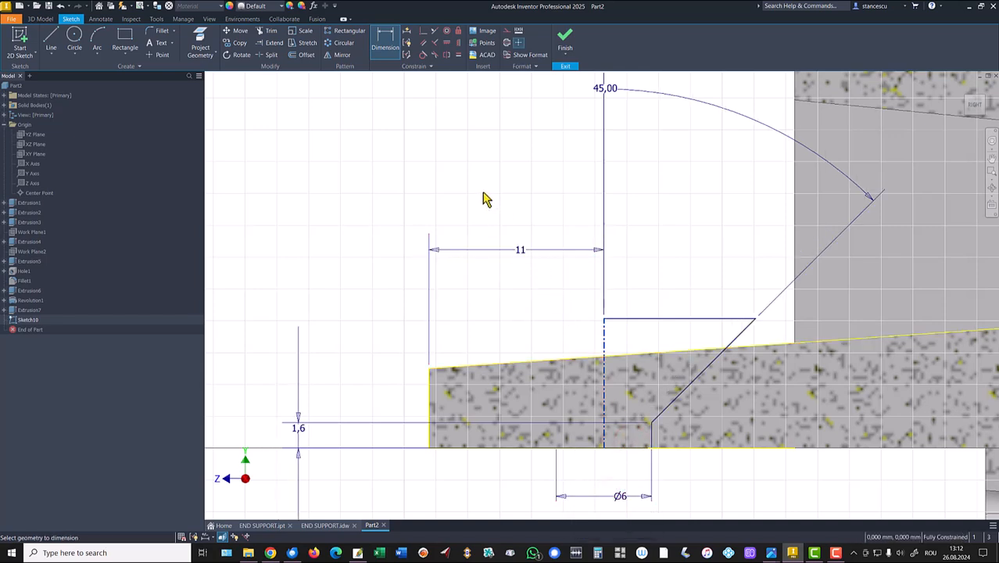
key(Home)
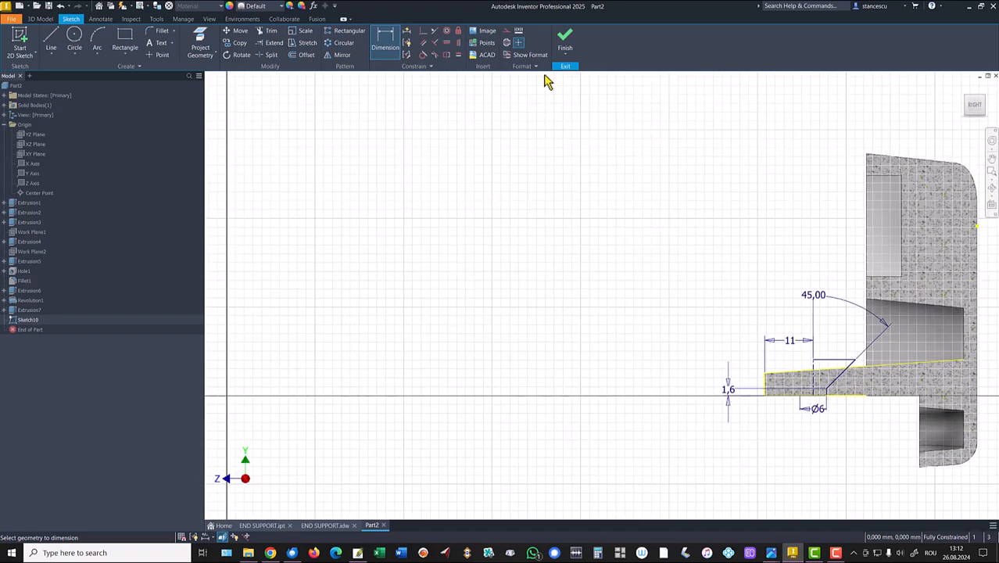
- Finish the sketch and cut the countersunk hole by revolving both profile regions 360 degrees about the centerline
click(565, 43)
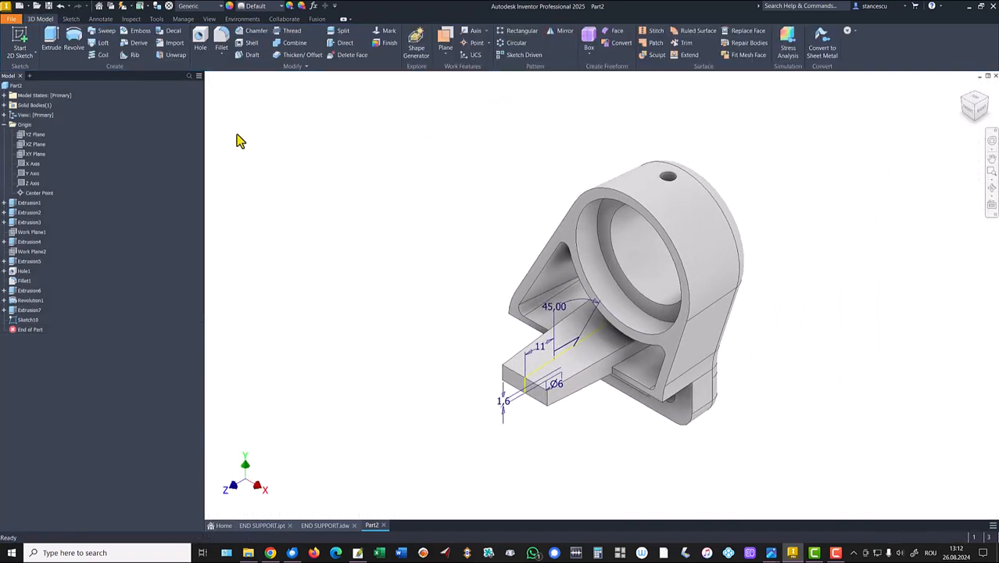
click(74, 36)
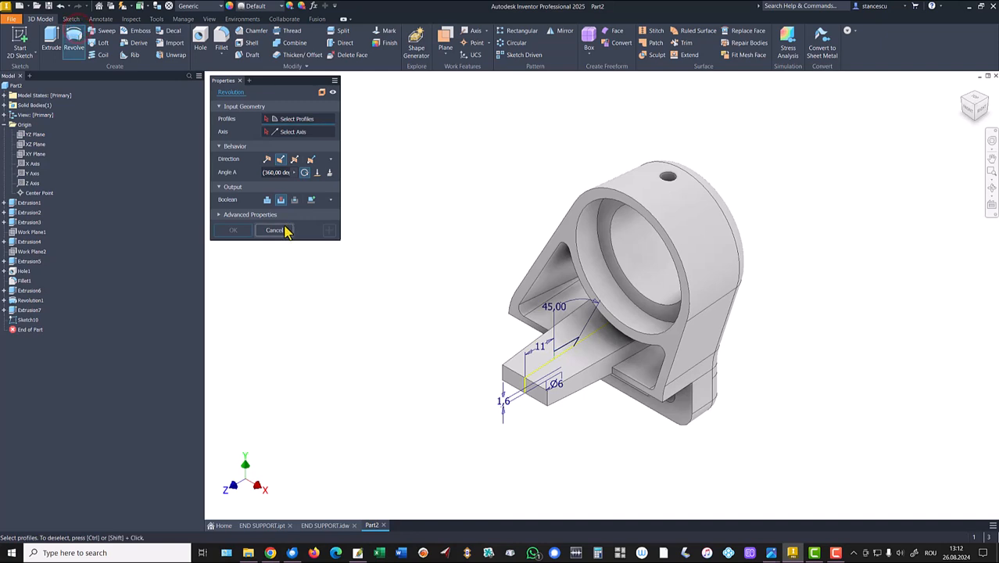
click(567, 366)
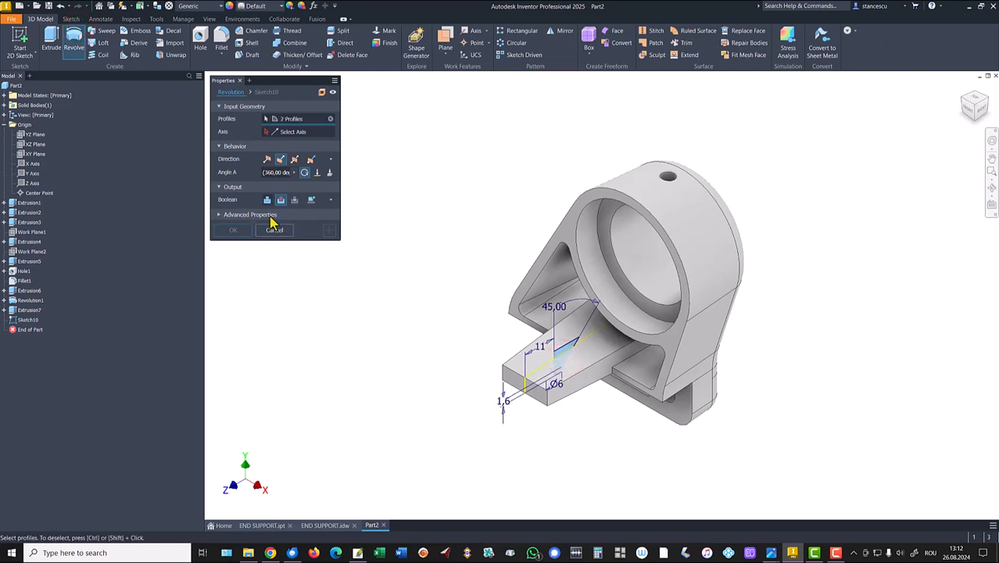
click(290, 132)
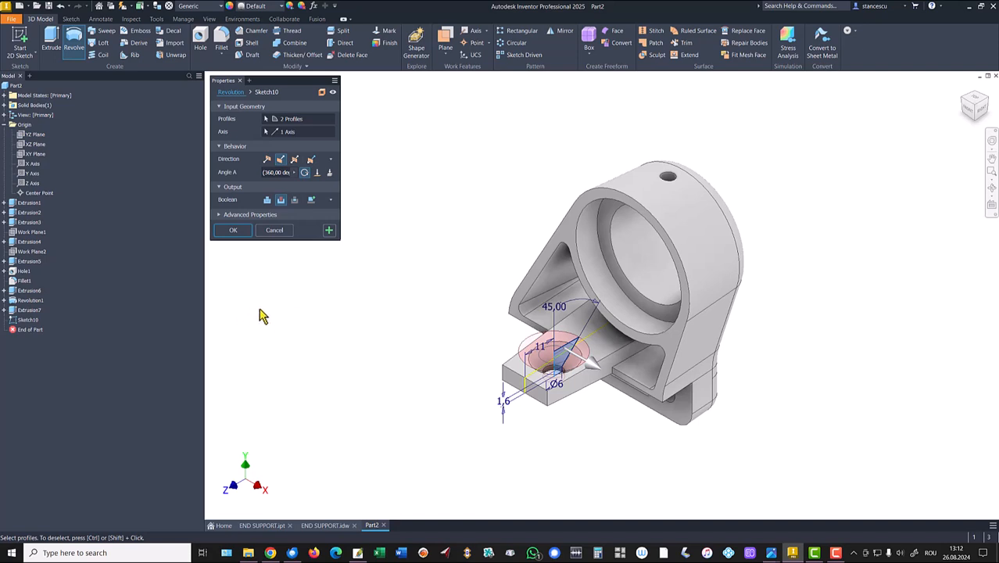
click(230, 231)
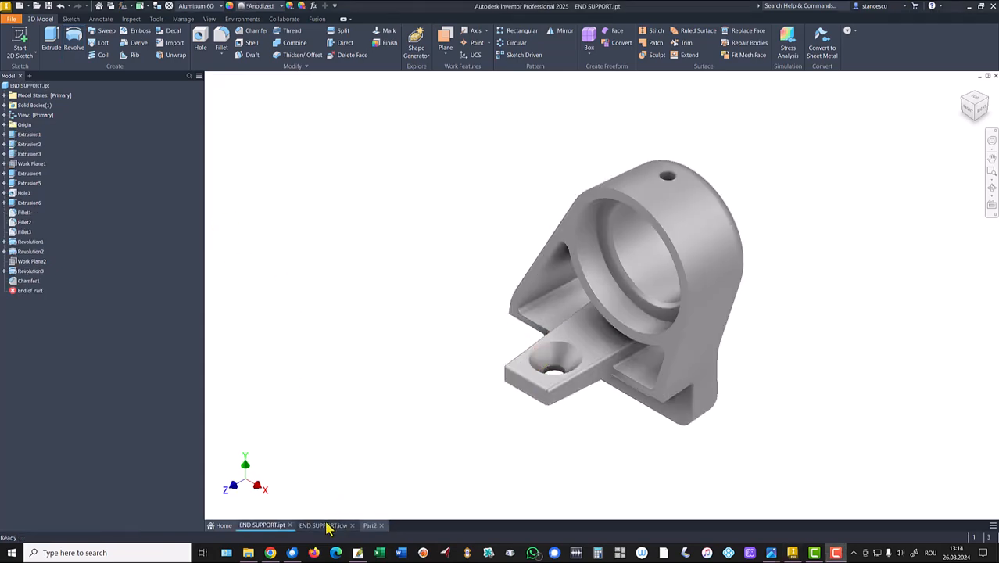
- Check END SUPPORT.idw, return to Part2 and apply a 1 mm fillet to the tongue's two long upper edges and its two side junctions with the pocket
click(322, 526)
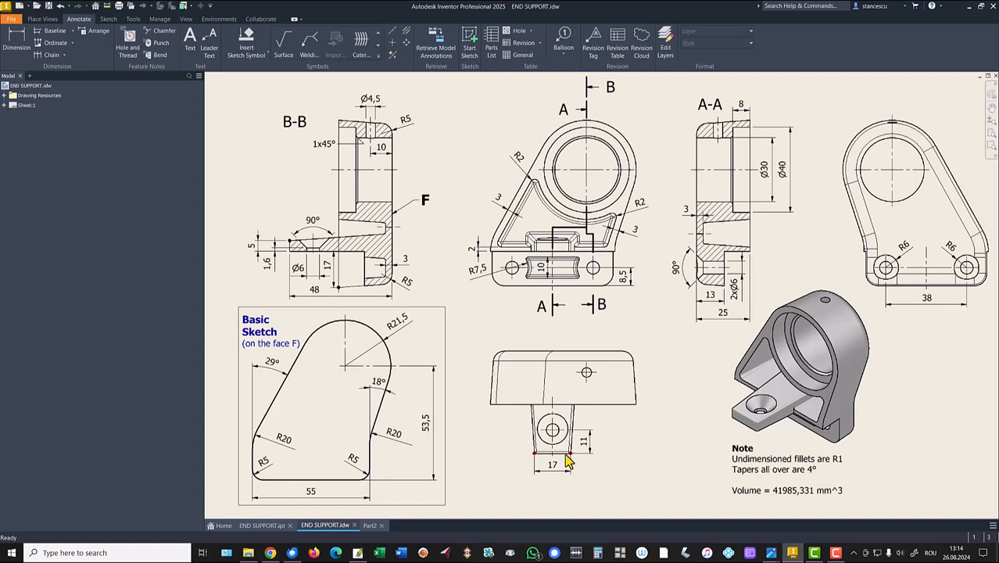
click(368, 526)
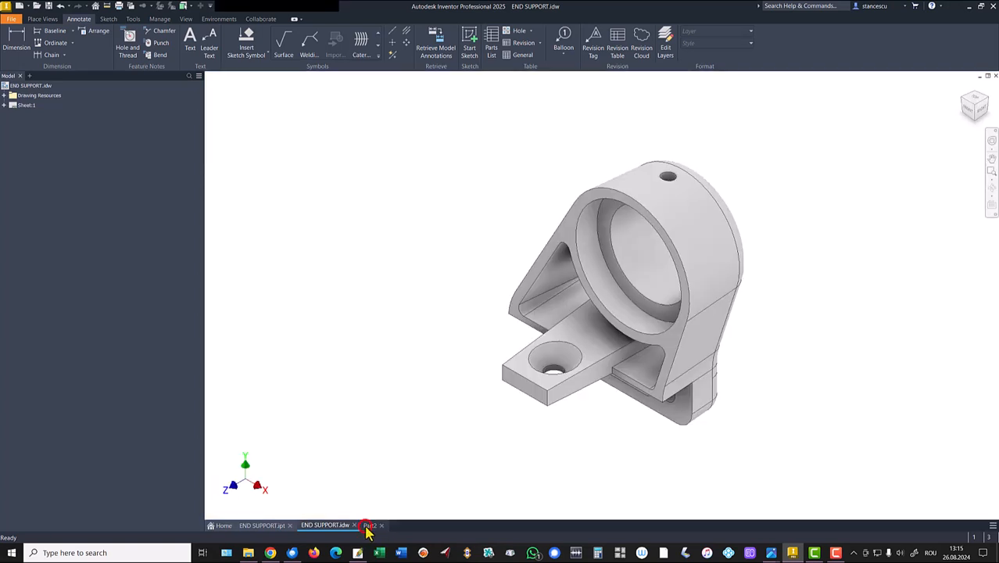
click(507, 362)
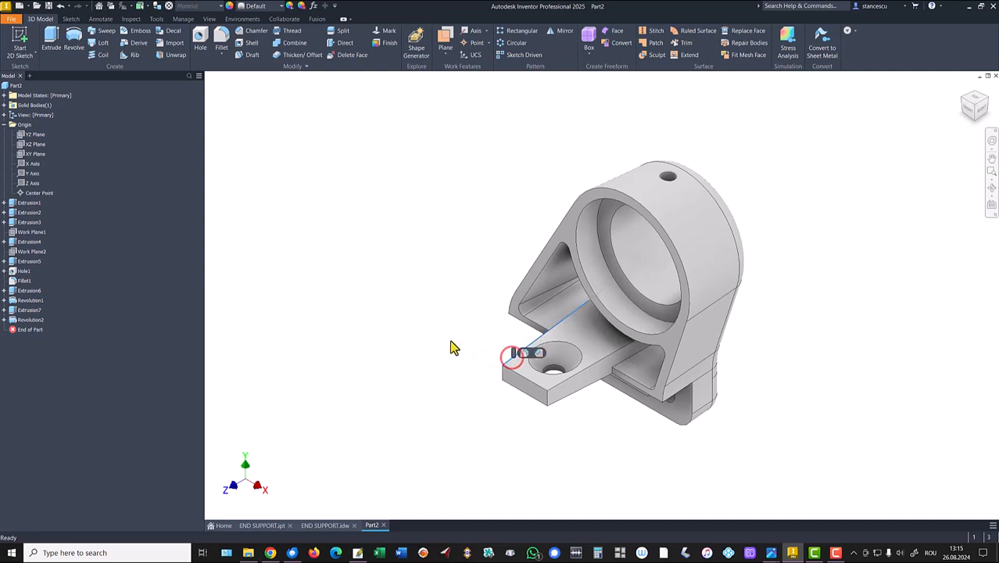
click(524, 353)
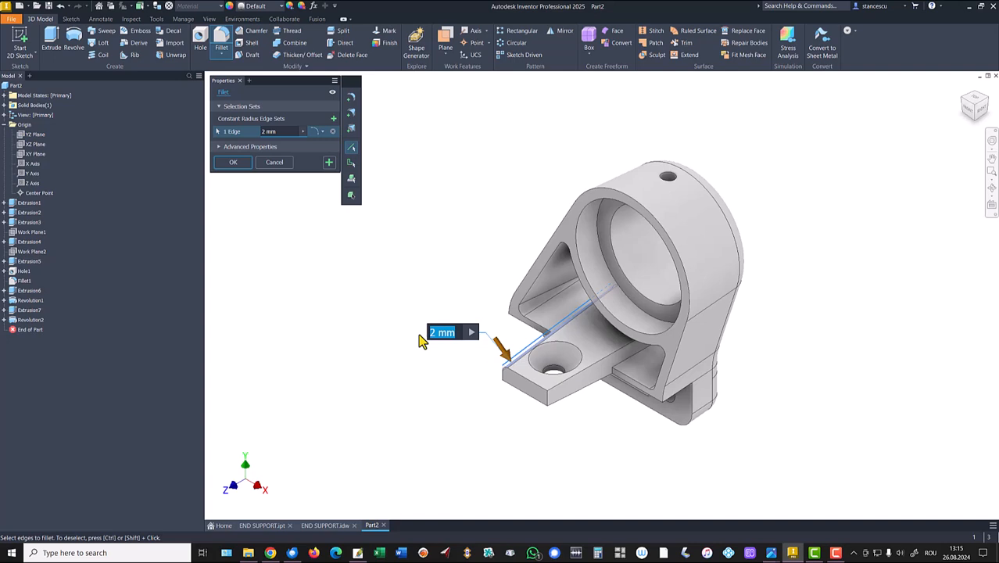
text(1)
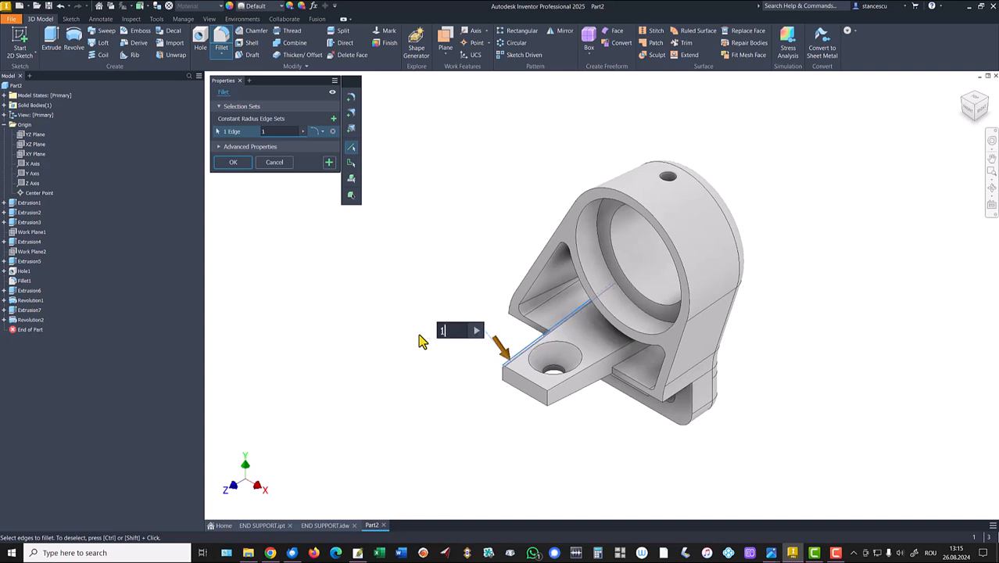
click(606, 375)
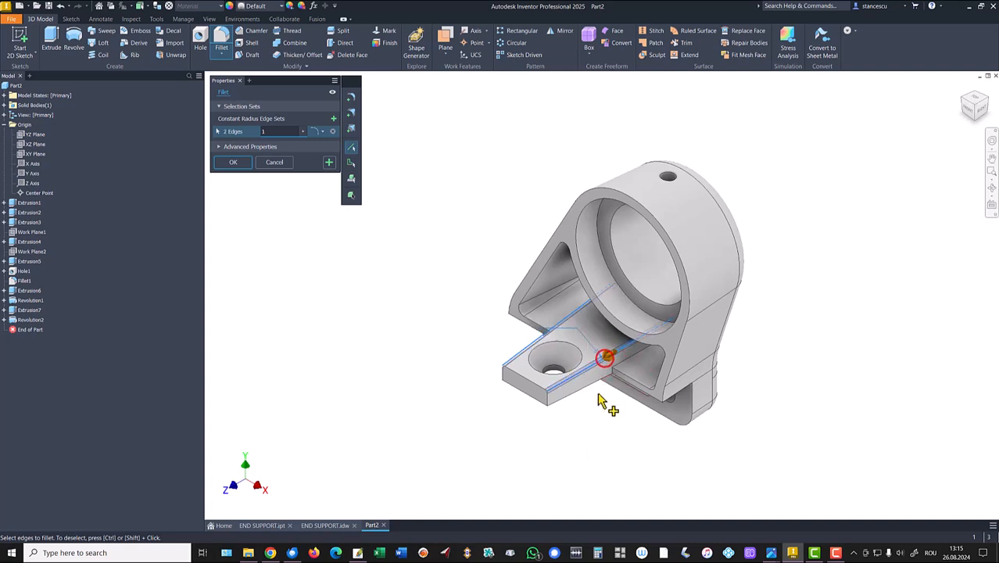
scroll(635, 420, down, 5)
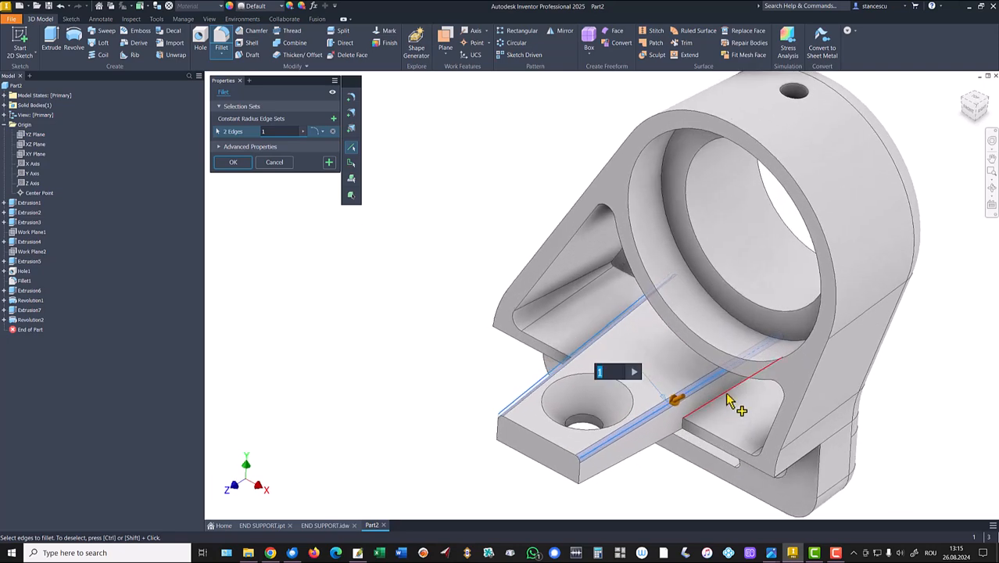
click(726, 393)
mouse_move(727, 393)
shift+middle_down()
mouse_move(598, 393)
mouse_move(556, 342)
mouse_move(611, 362)
mouse_move(669, 340)
mouse_move(786, 388)
mouse_move(771, 389)
mouse_move(743, 431)
mouse_move(770, 423)
mouse_move(741, 431)
mouse_move(705, 470)
mouse_move(729, 437)
mouse_move(729, 412)
shift+middle_up()
click(557, 350)
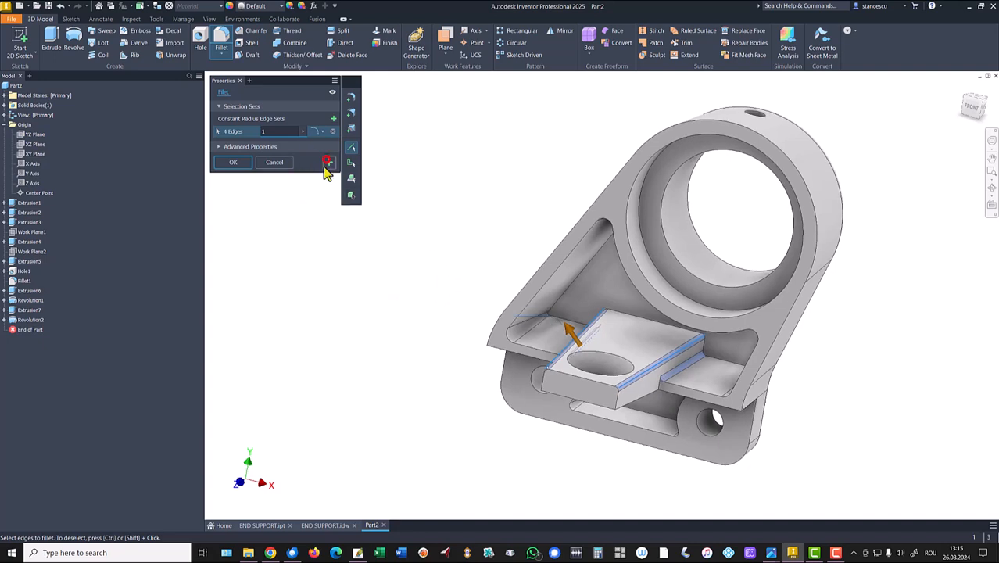
- Apply a 1 mm fillet to the tongue's free end face edges, the pocket floor edges and the lower flange recess's floor edges
click(545, 391)
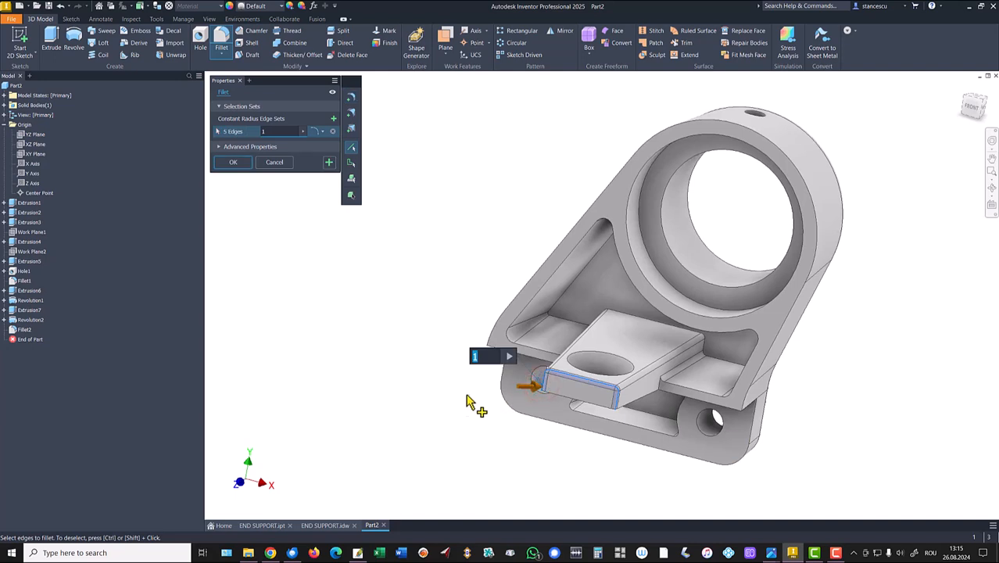
shift+middle_drag(502, 356, 435, 415)
scroll(516, 452, up, 3)
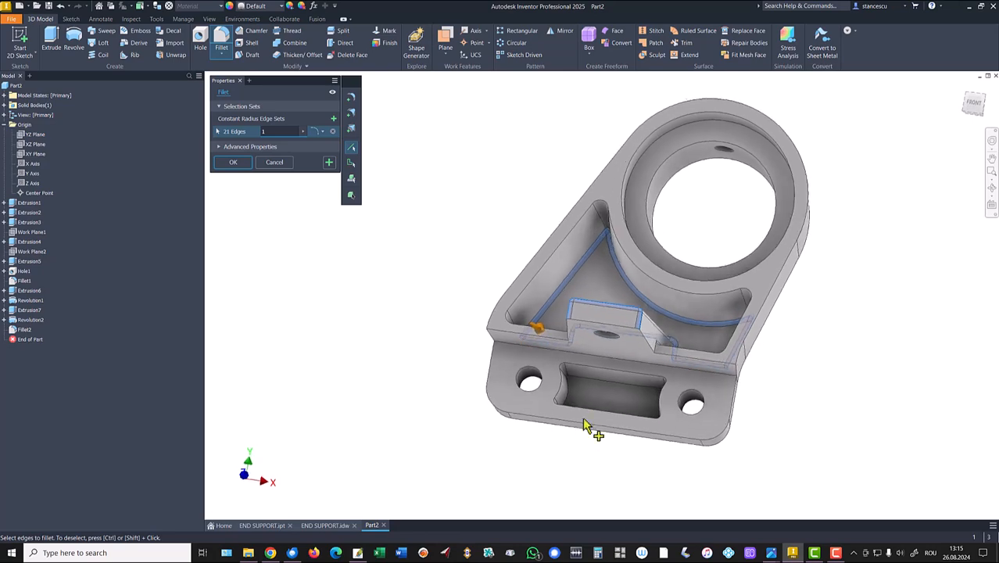
click(570, 391)
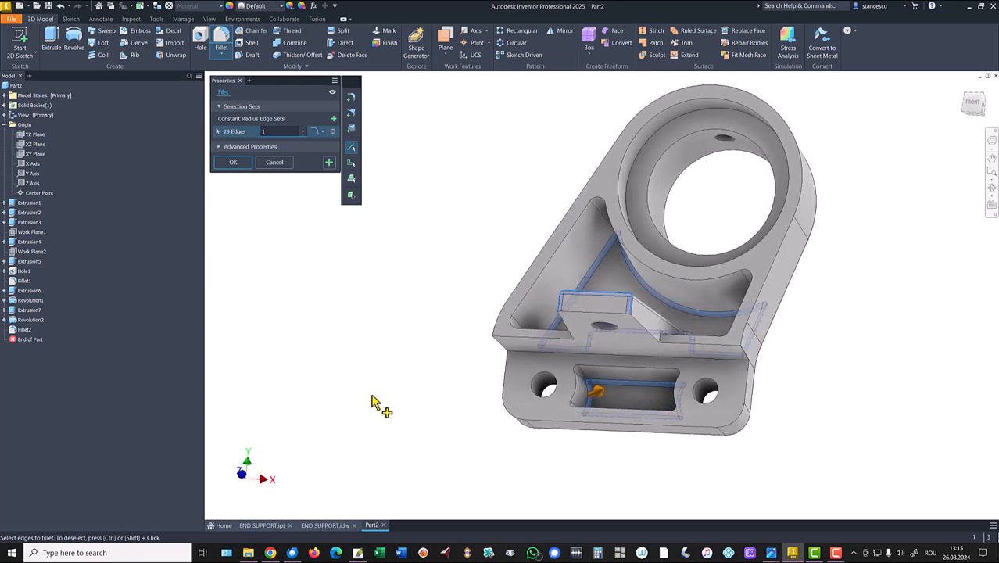
click(233, 163)
key(F6)
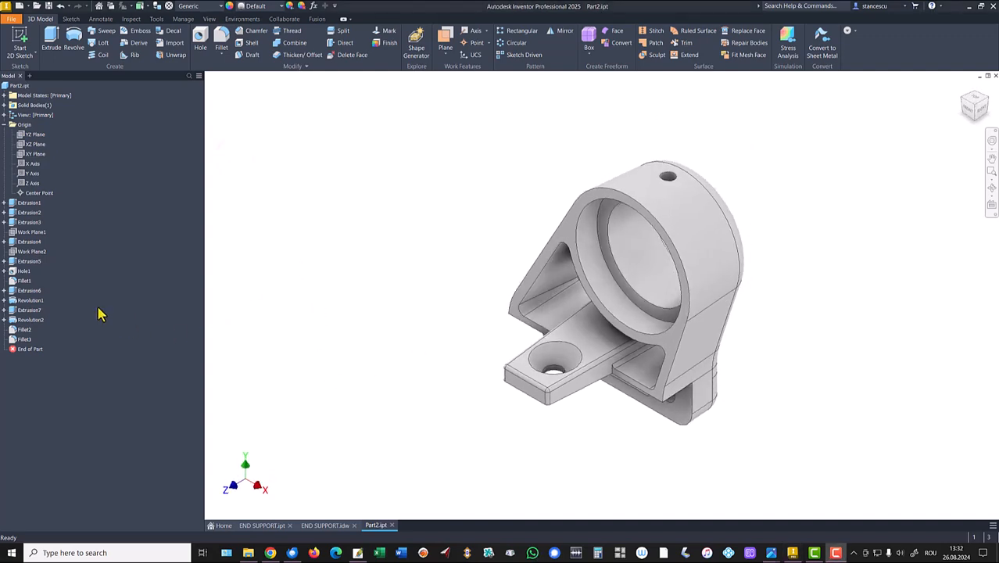
- Check the bore diameter in END SUPPORT.idw, set the smaller diameter in Part2's stepped bore sketch to 30 mm and finish the sketch
click(4, 300)
double_click(20, 311)
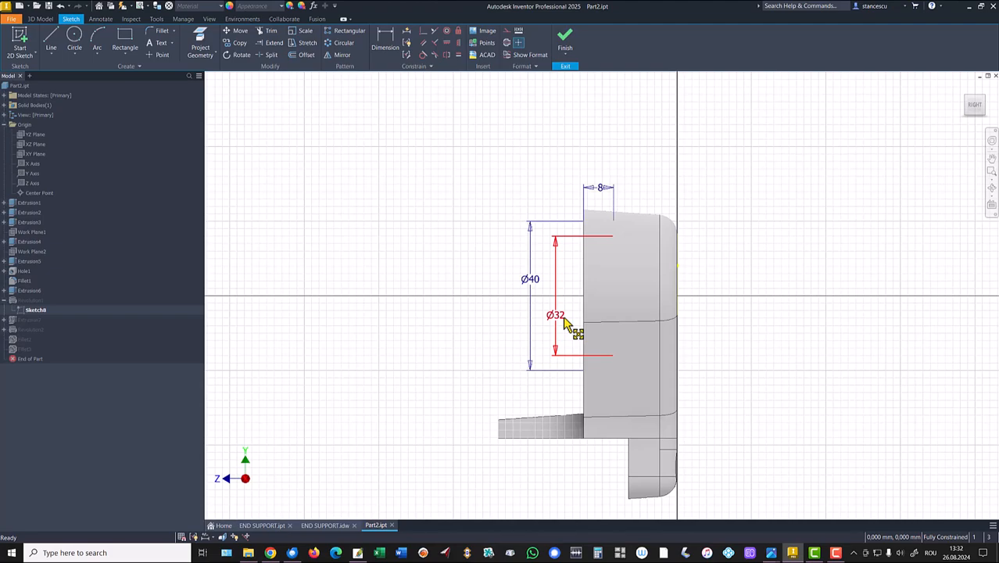
click(324, 525)
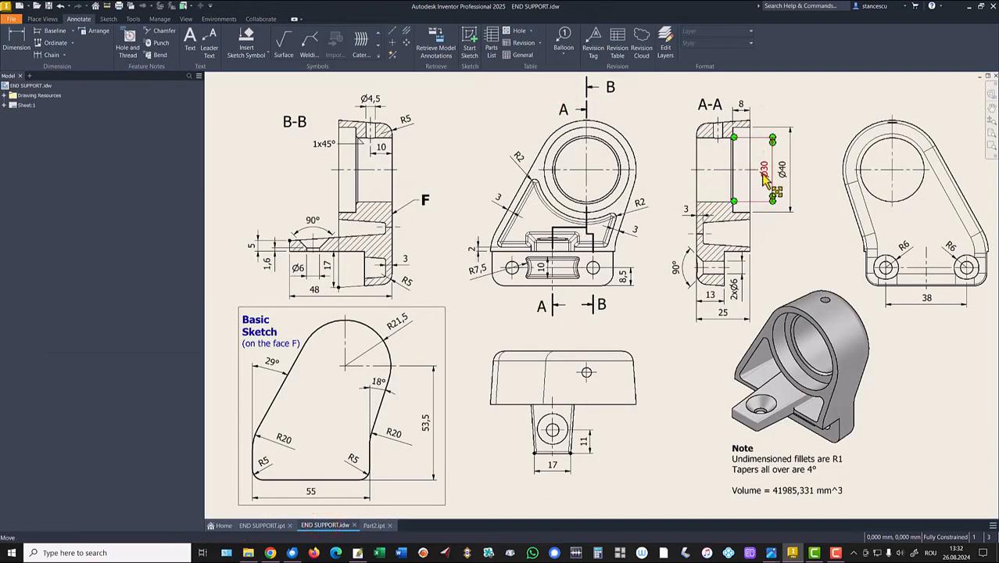
click(375, 525)
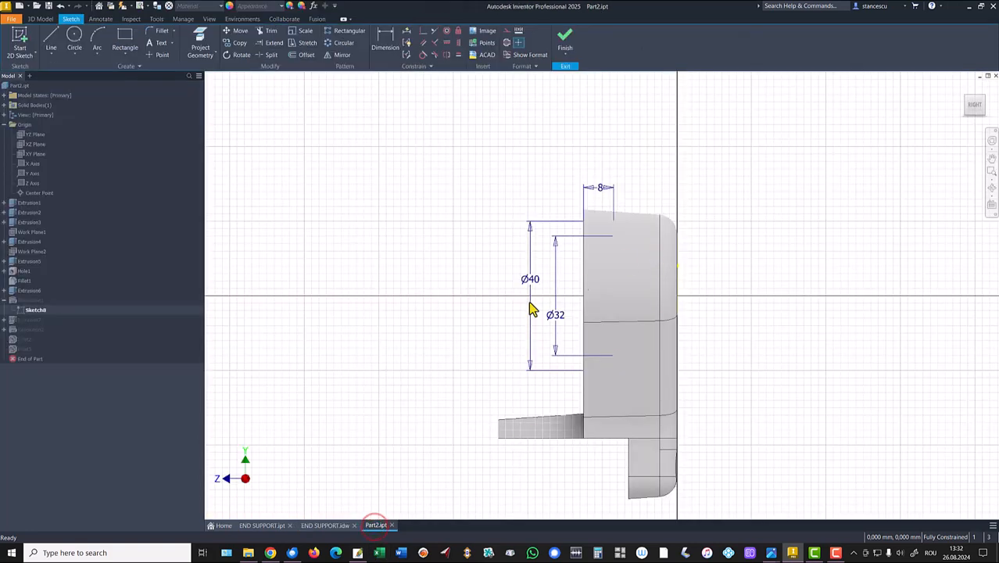
double_click(555, 321)
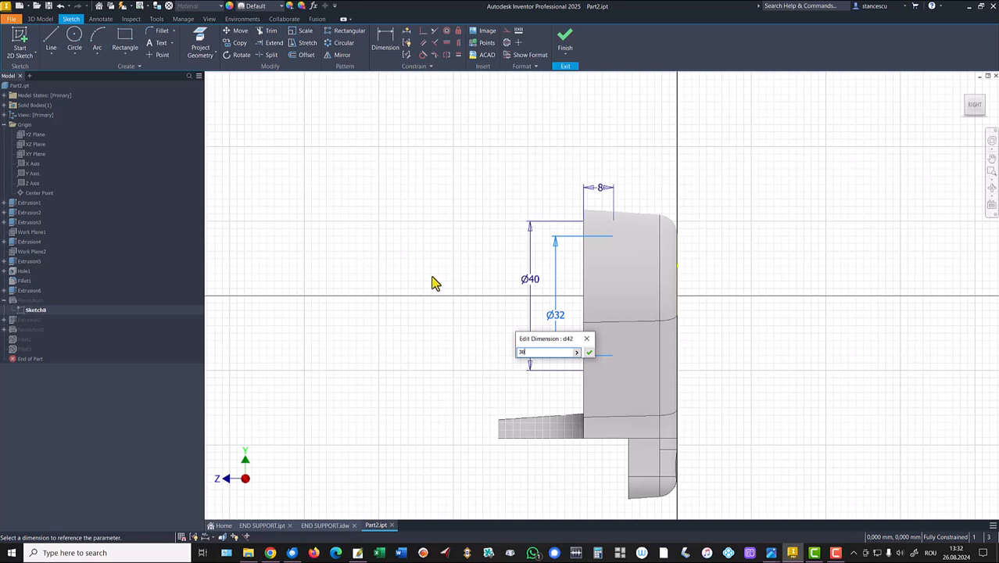
click(561, 52)
click(5, 301)
click(386, 221)
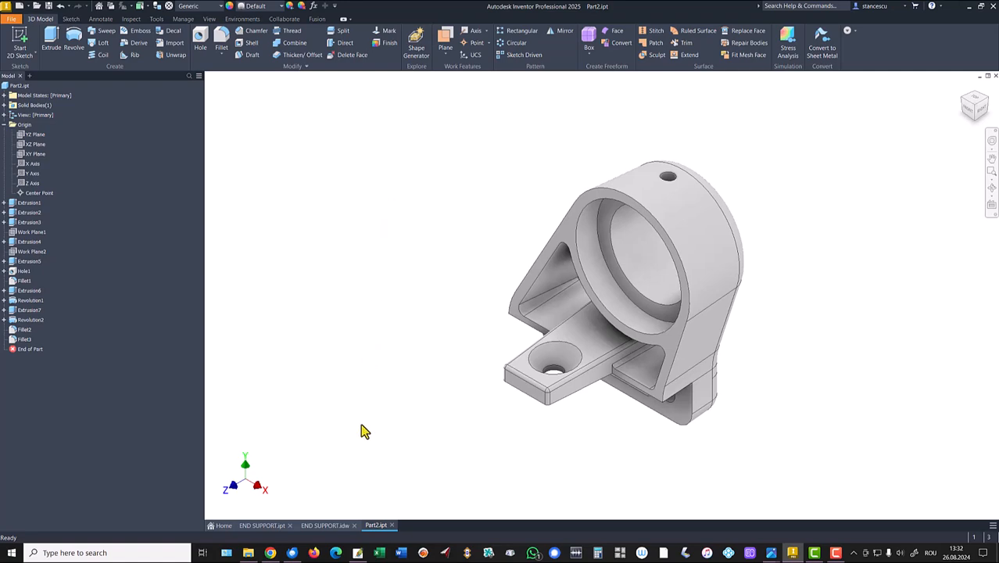
- Check END SUPPORT.idw, return to Part2 and chamfer the inner circular edge of the bore's step by 1 mm
click(336, 524)
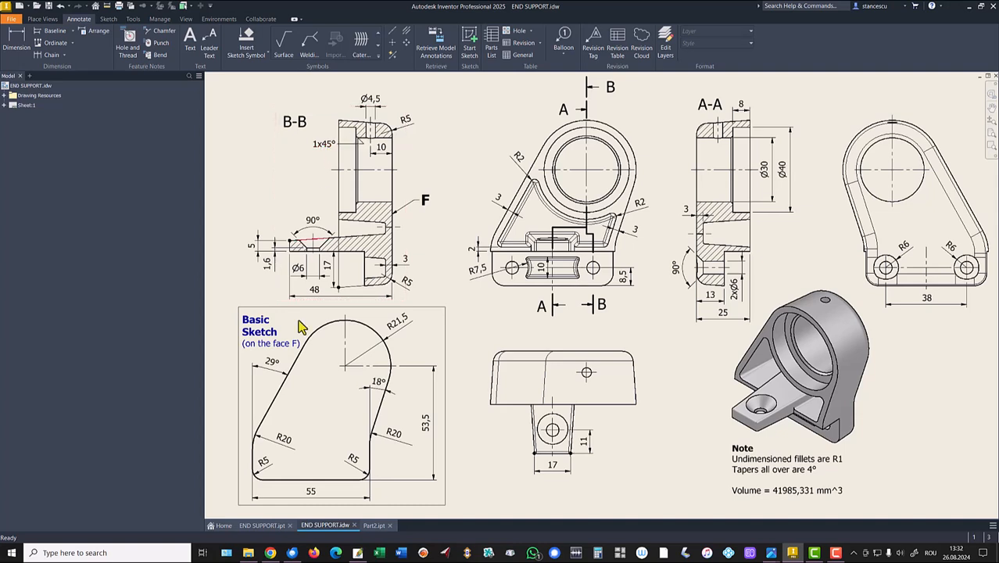
click(378, 524)
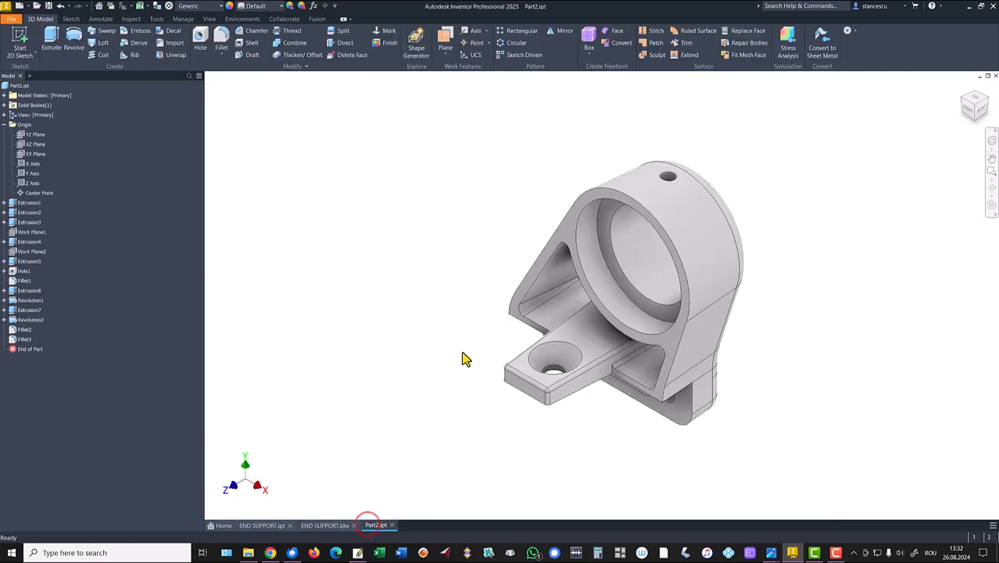
click(635, 283)
click(656, 281)
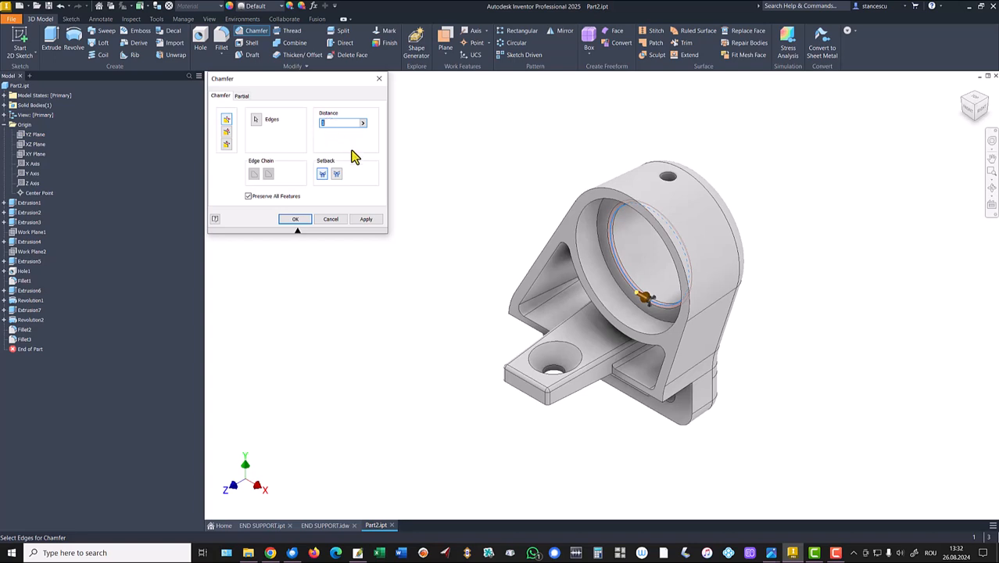
click(305, 218)
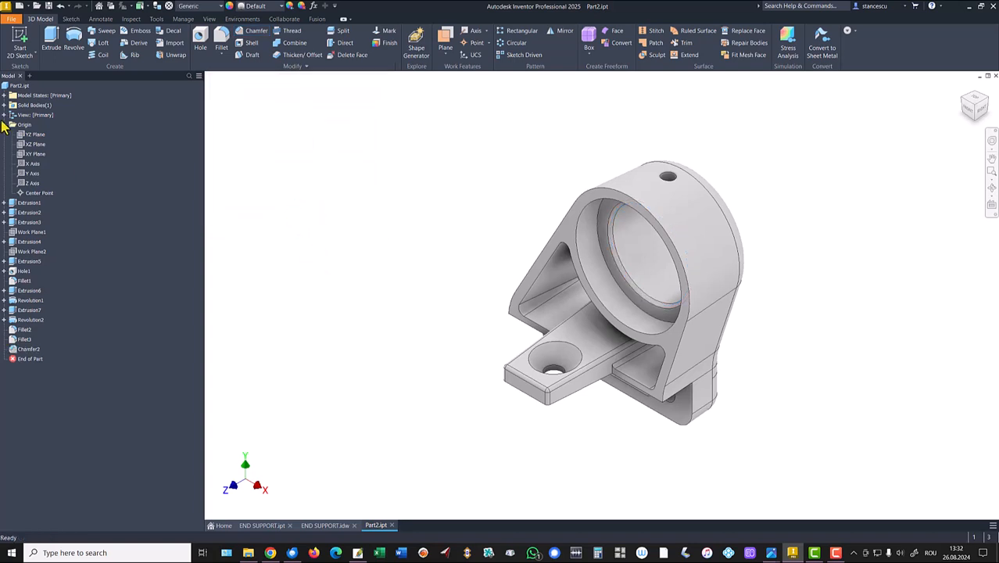
- Collapse the Origin folder, update Part2's physical iProperties and copy the volume value with its unit
click(5, 125)
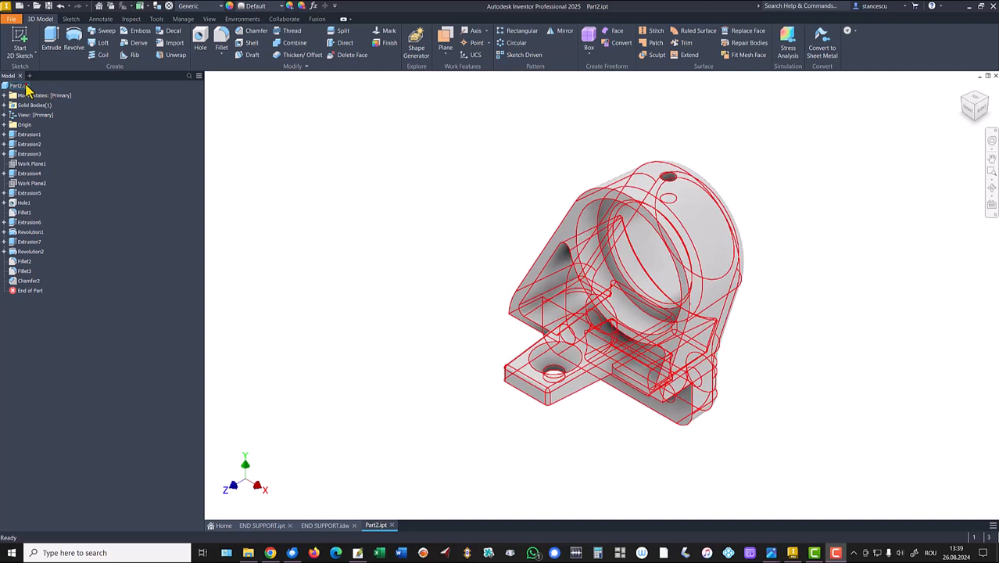
click(20, 84)
right_click(20, 85)
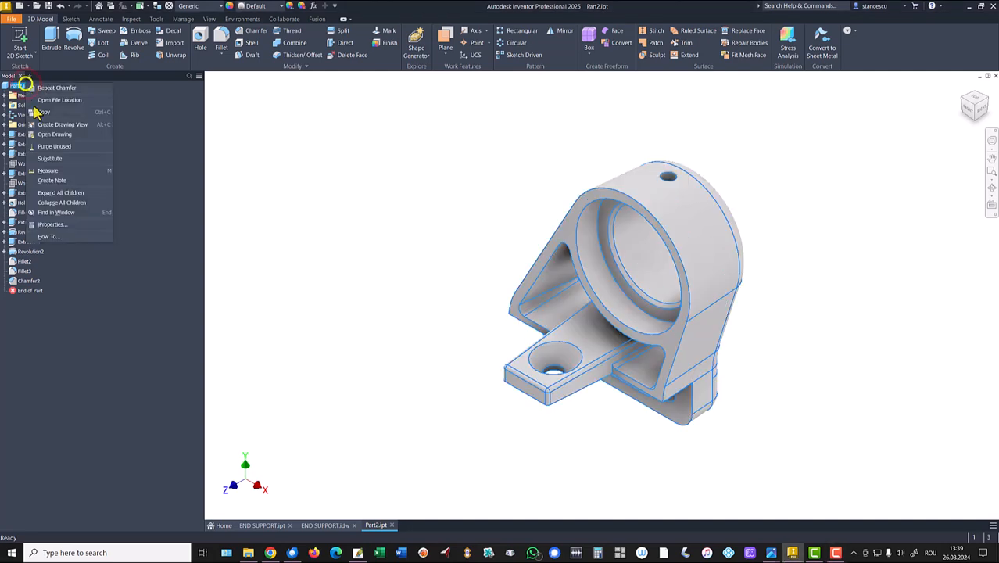
click(75, 225)
click(526, 141)
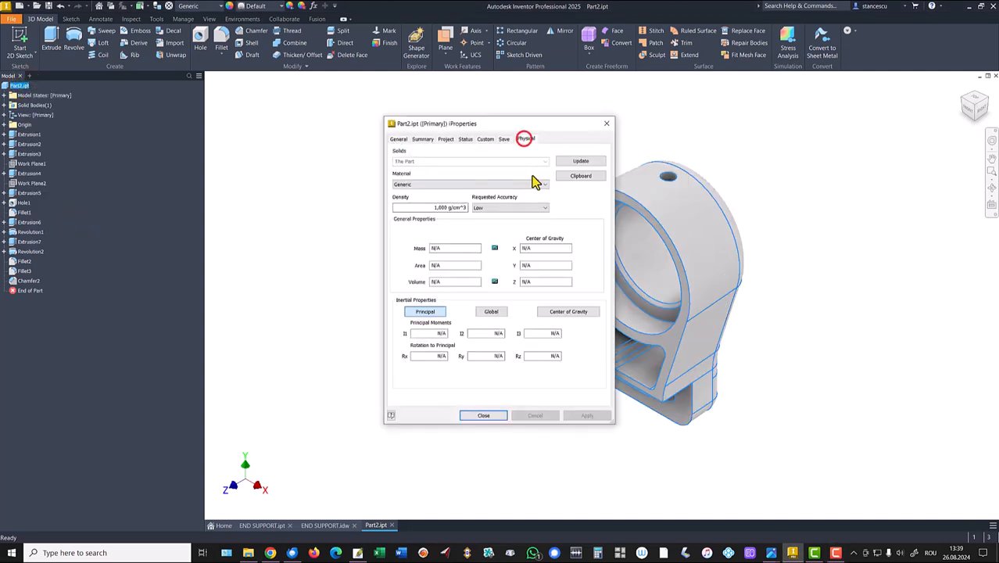
click(581, 160)
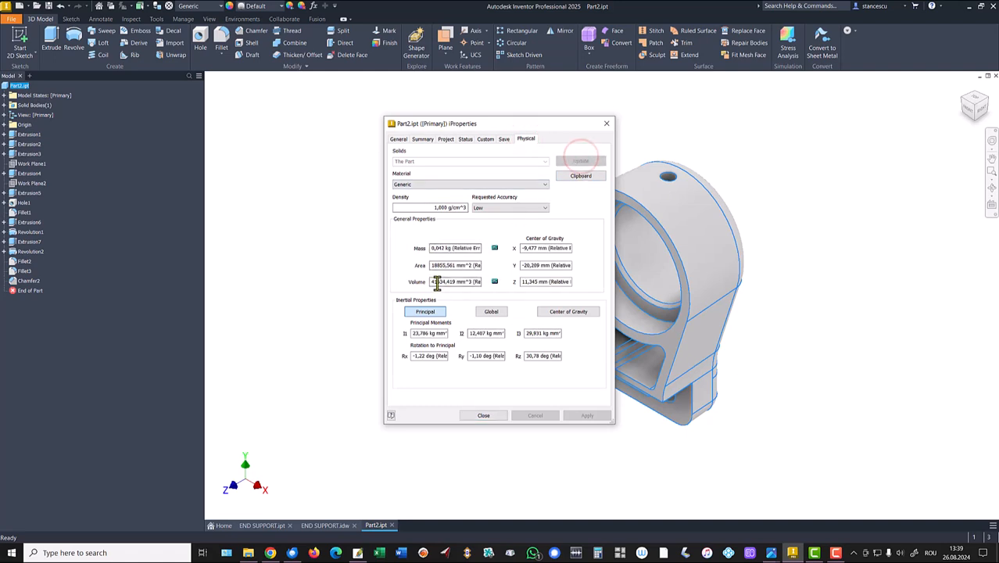
drag(431, 282, 473, 283)
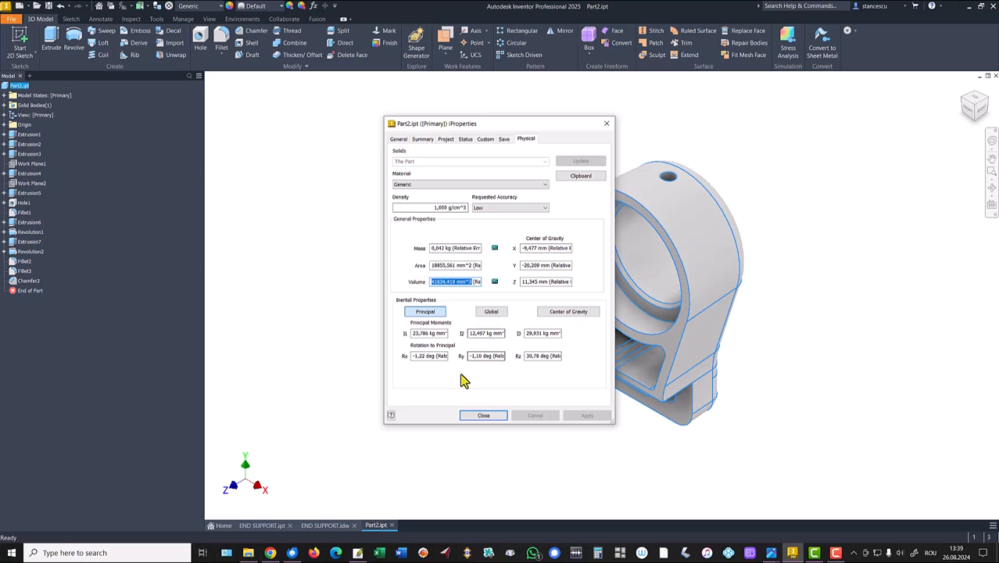
key(ctrl+c)
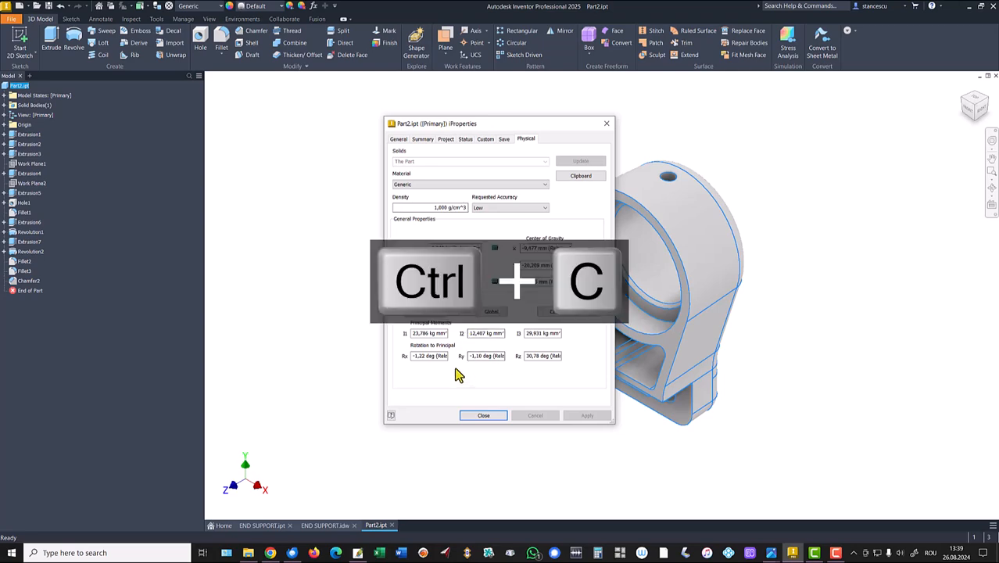
click(493, 416)
- In the END SUPPORT.idw note, replace the volume with the copied value so the line reads "Volume = 41634,419 mm^3"
click(327, 525)
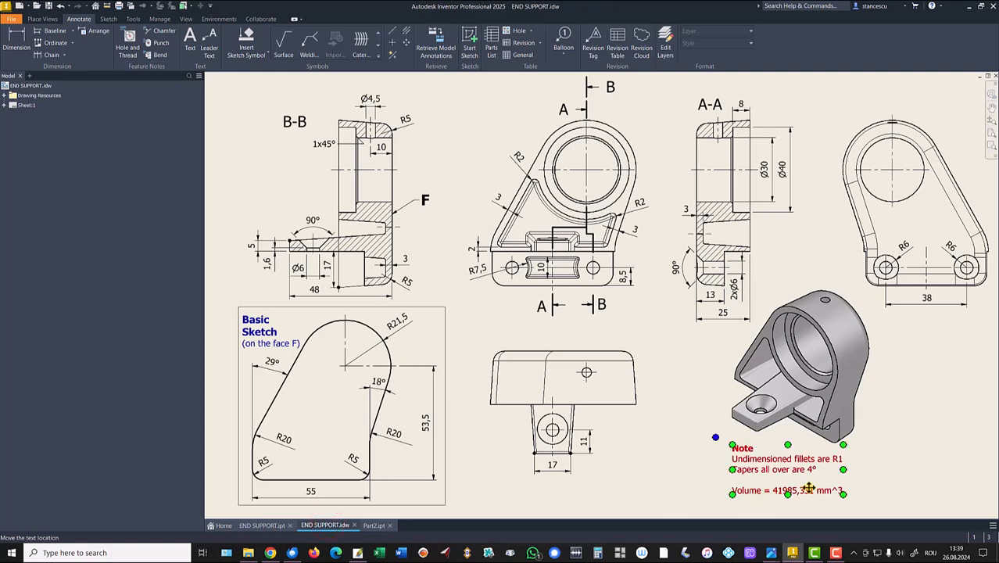
double_click(807, 489)
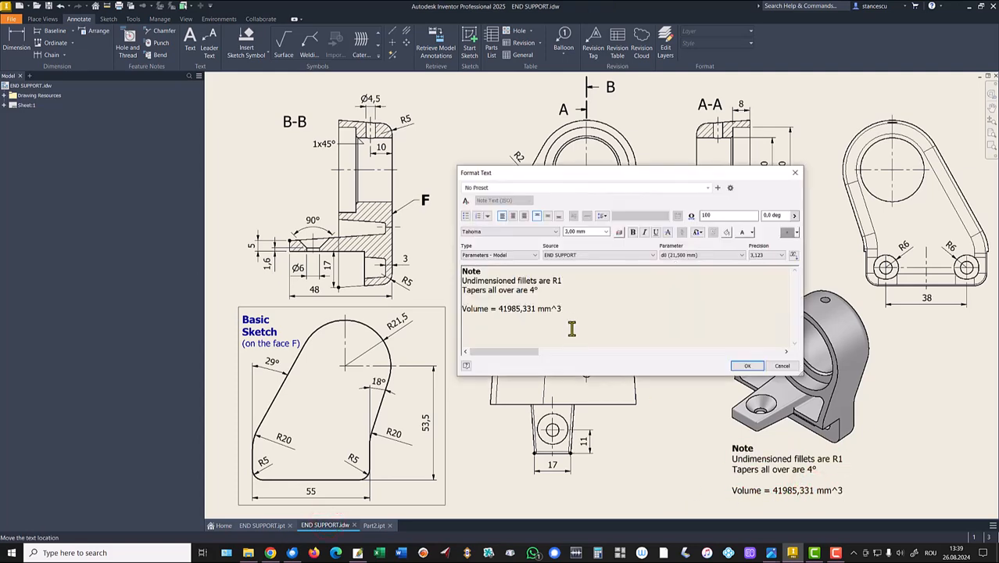
click(564, 309)
key(Return)
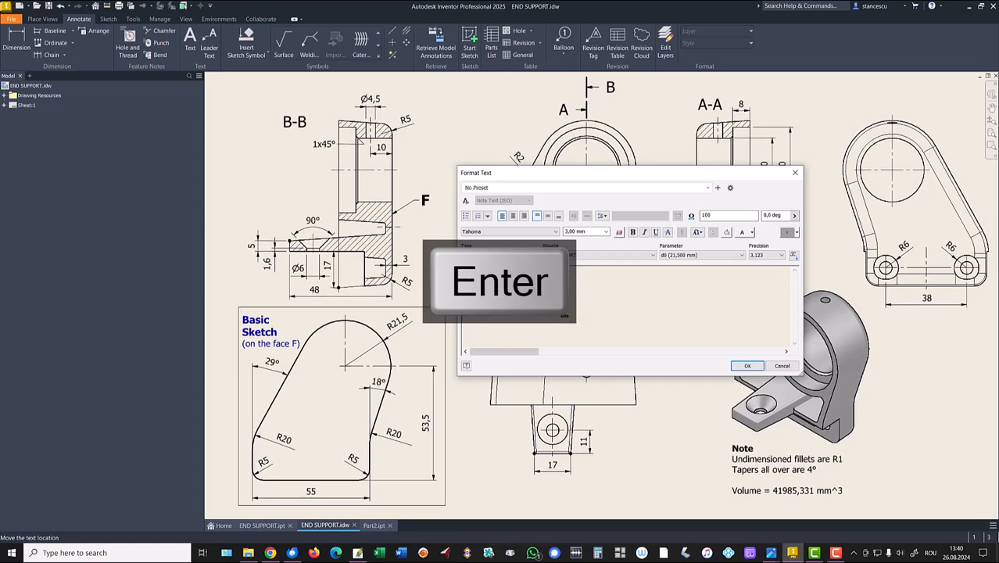
key(ctrl+v)
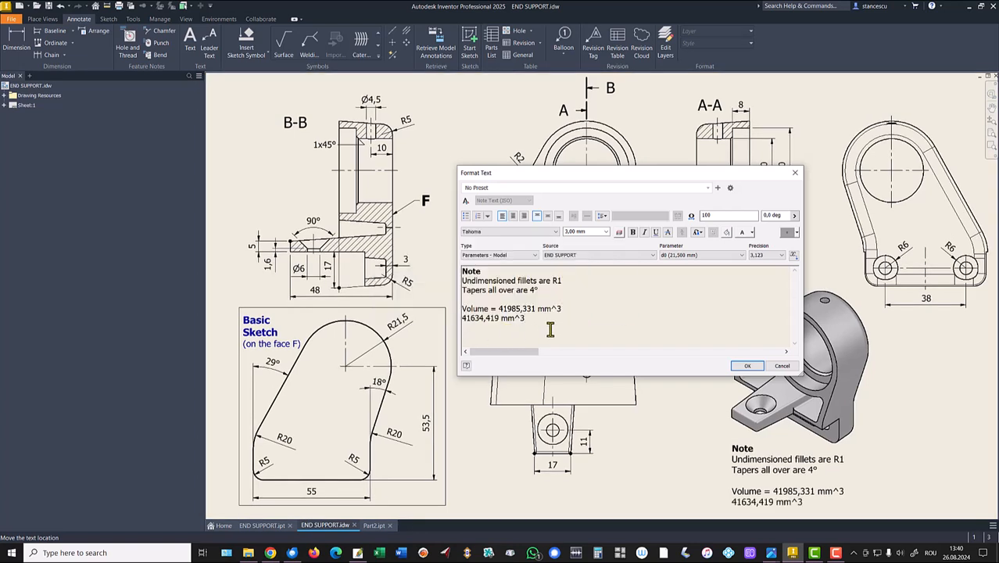
drag(498, 308, 563, 310)
key(Delete)
key(Delete)
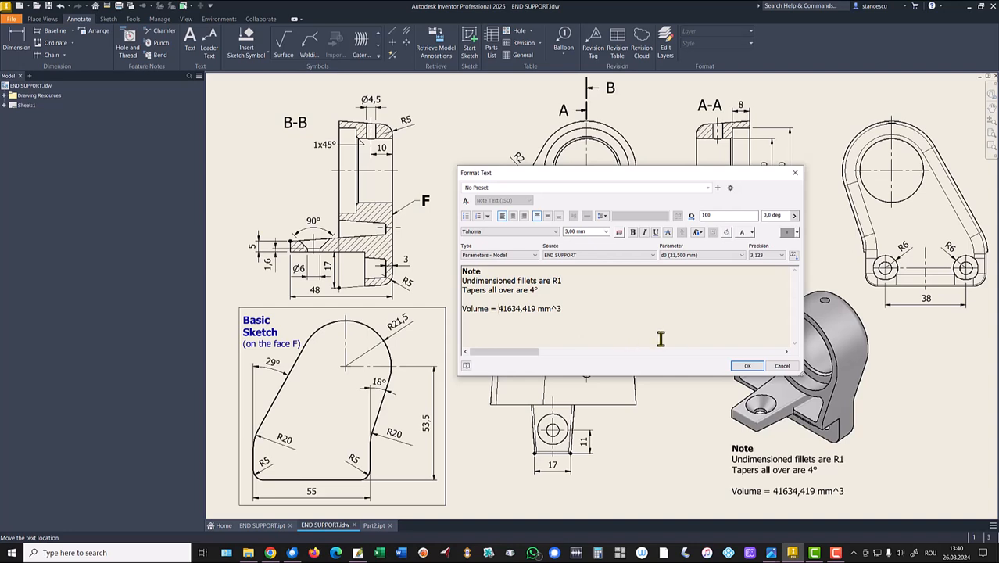
click(748, 366)
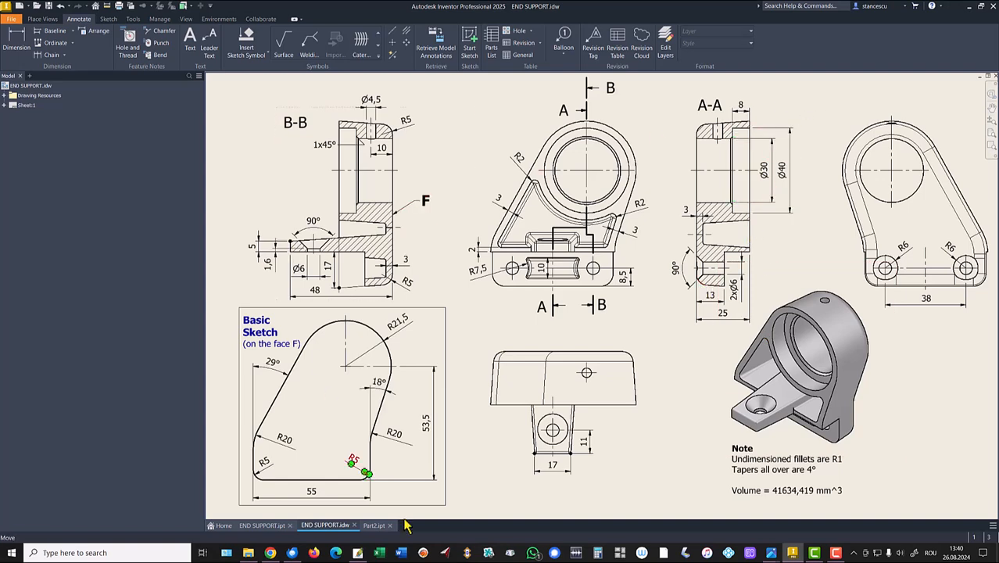
- Return to Part2 and assign the material Aluminum 6061-AHC and the appearance Anodized - Light Gray
click(375, 525)
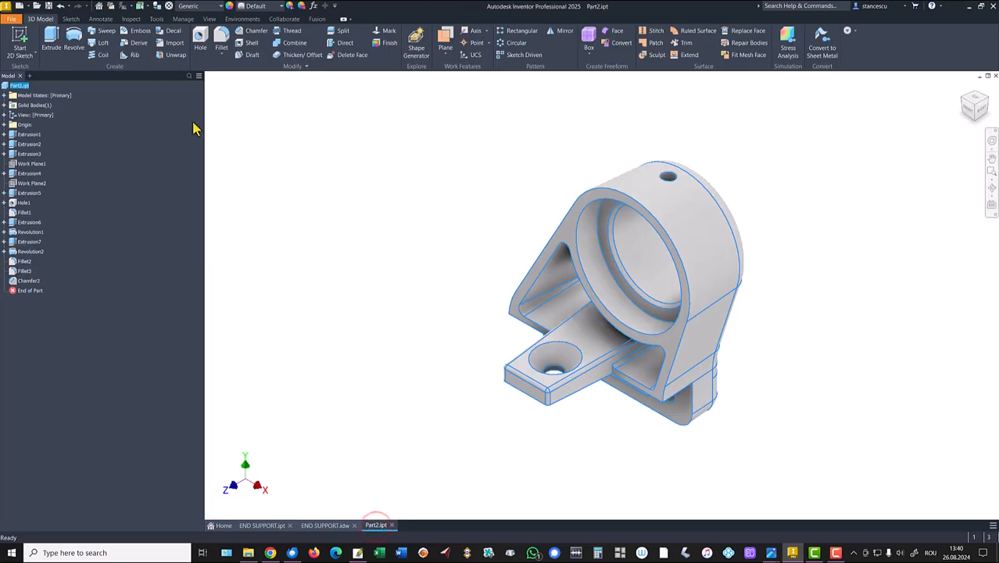
click(189, 6)
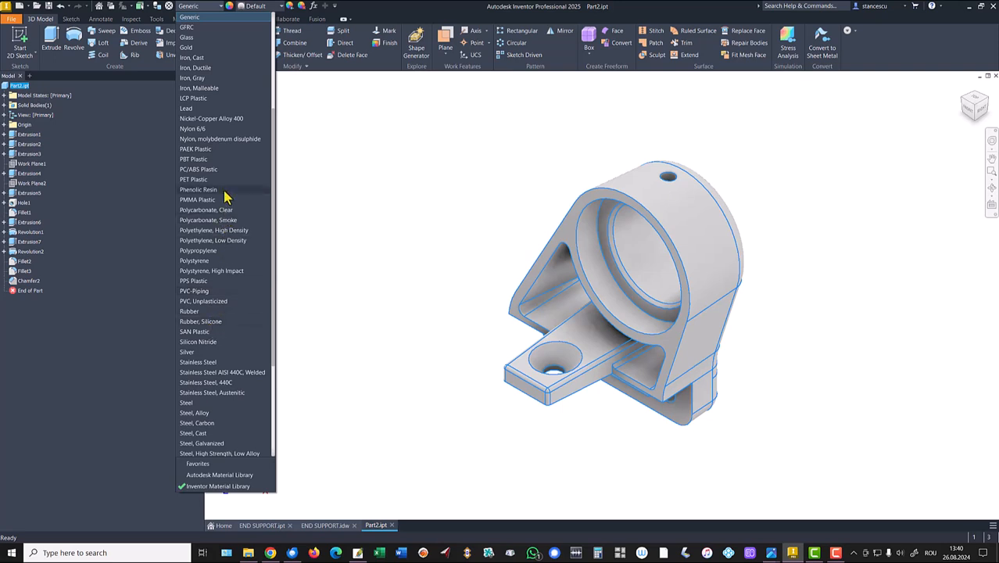
scroll(224, 197, up, 5)
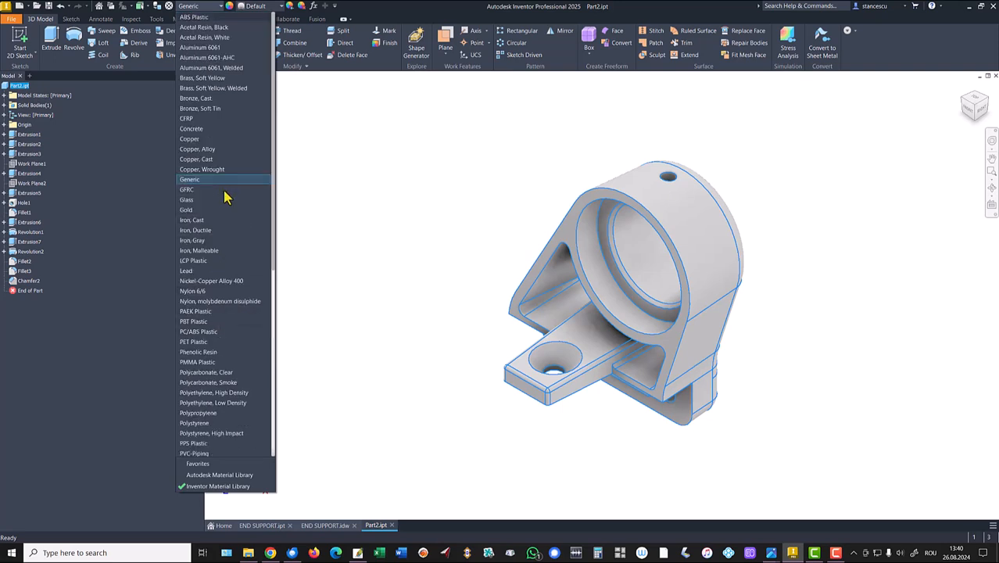
click(218, 59)
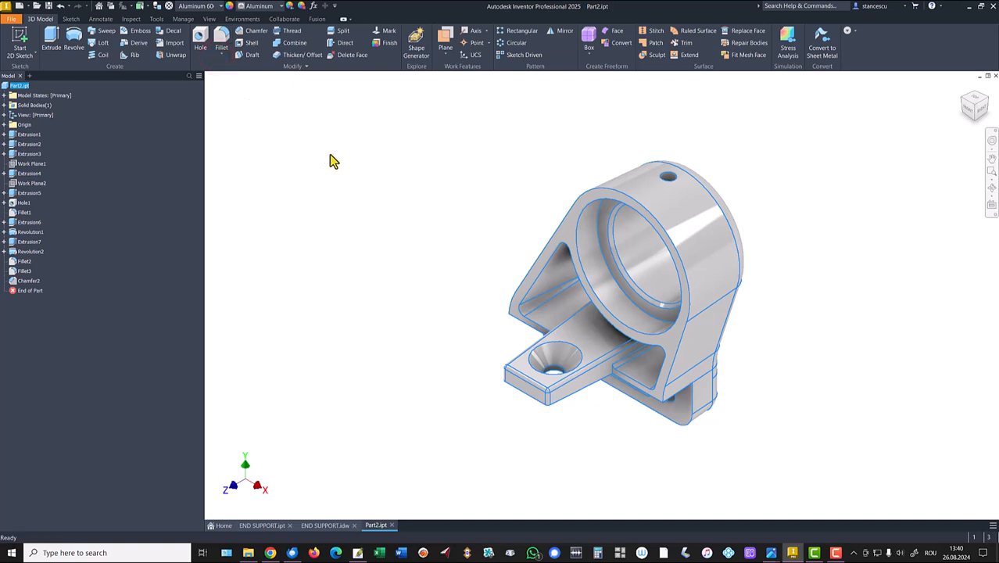
click(262, 8)
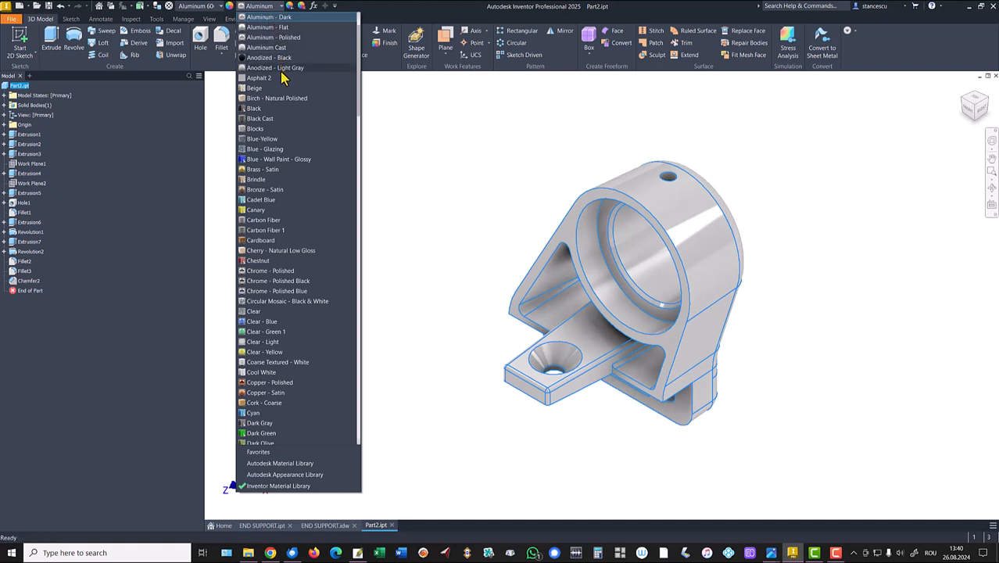
click(282, 69)
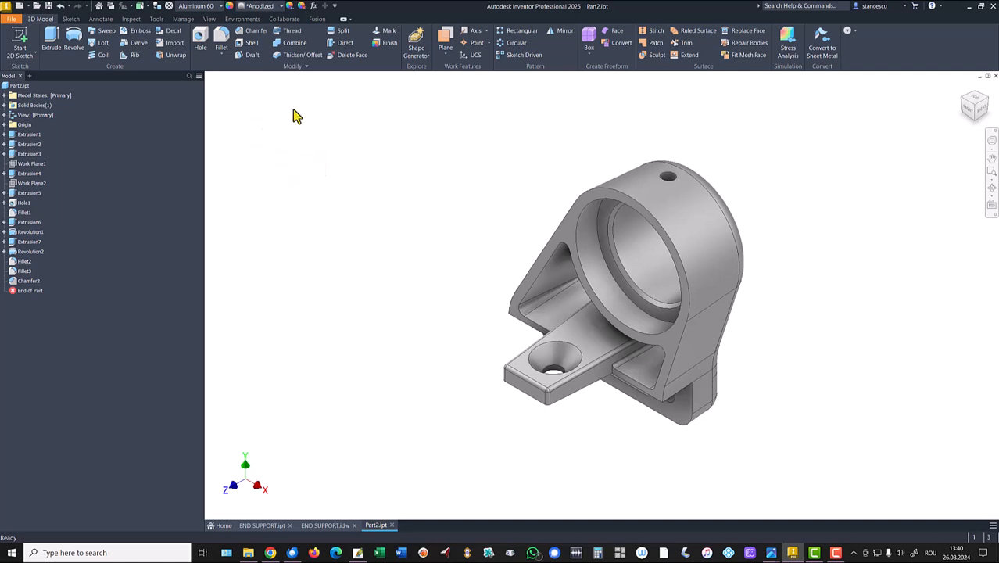
click(388, 196)
- Display the part in a shaded visual style without edges, inspect it from several sides and restore the home view
click(209, 19)
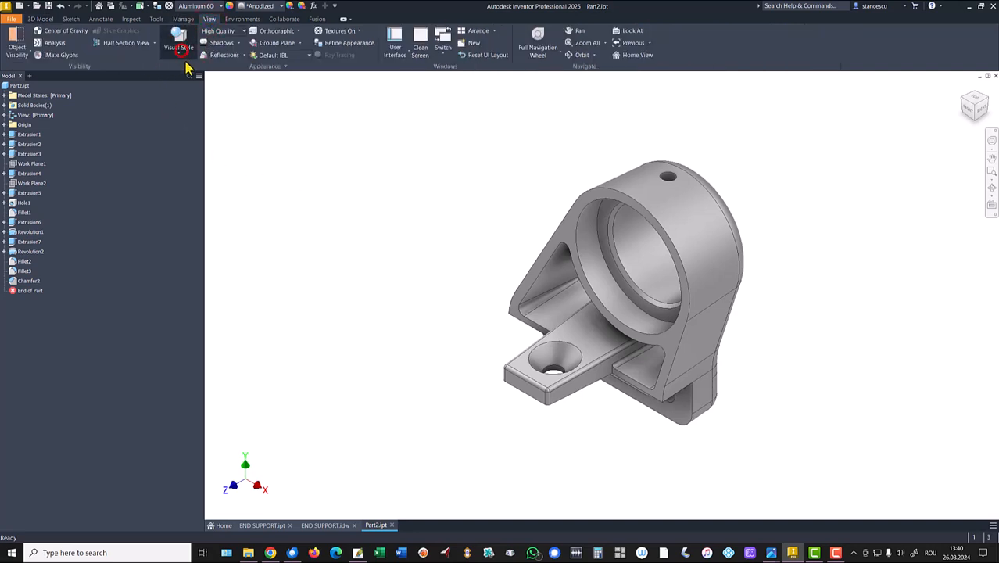
click(178, 41)
click(191, 90)
click(281, 190)
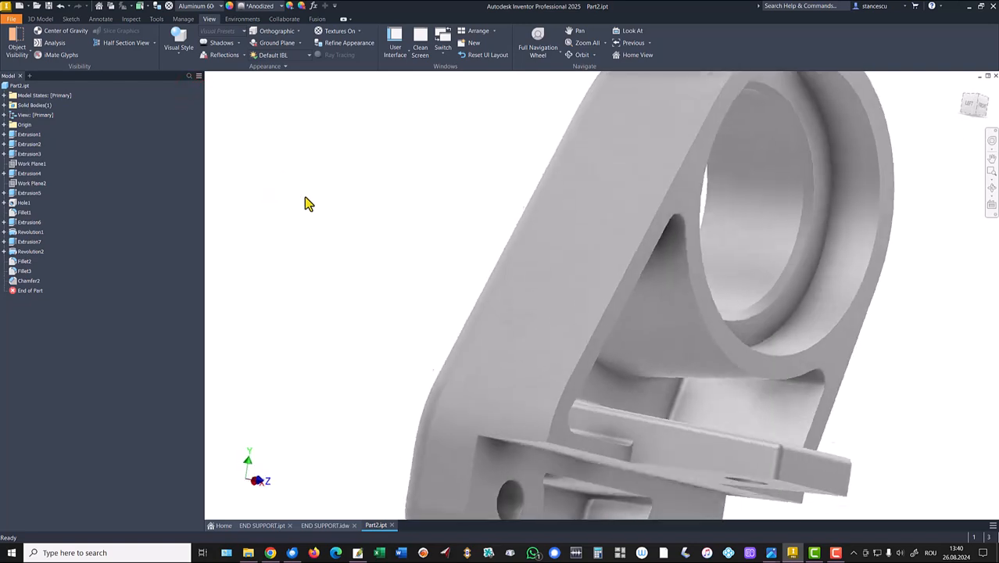
key(F6)
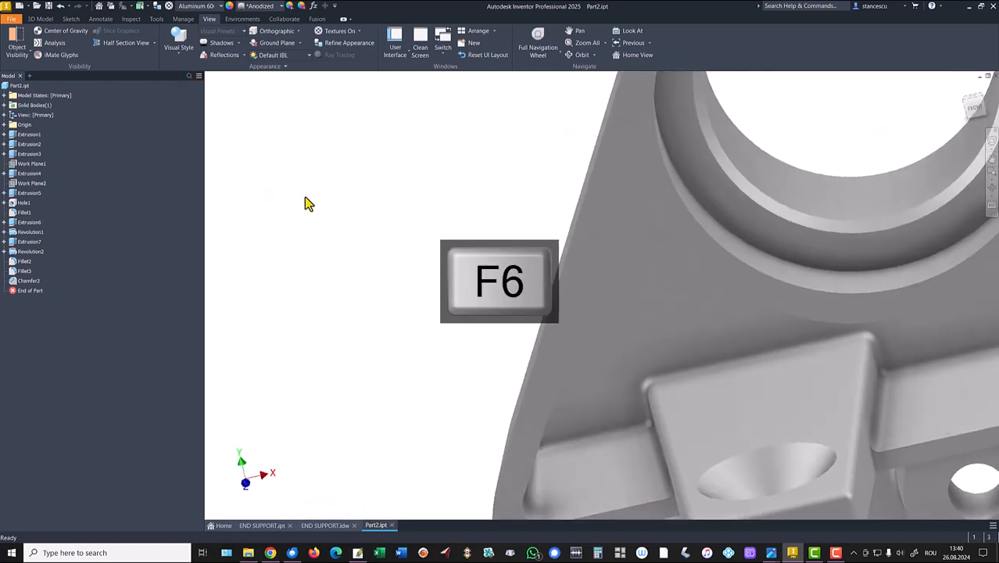